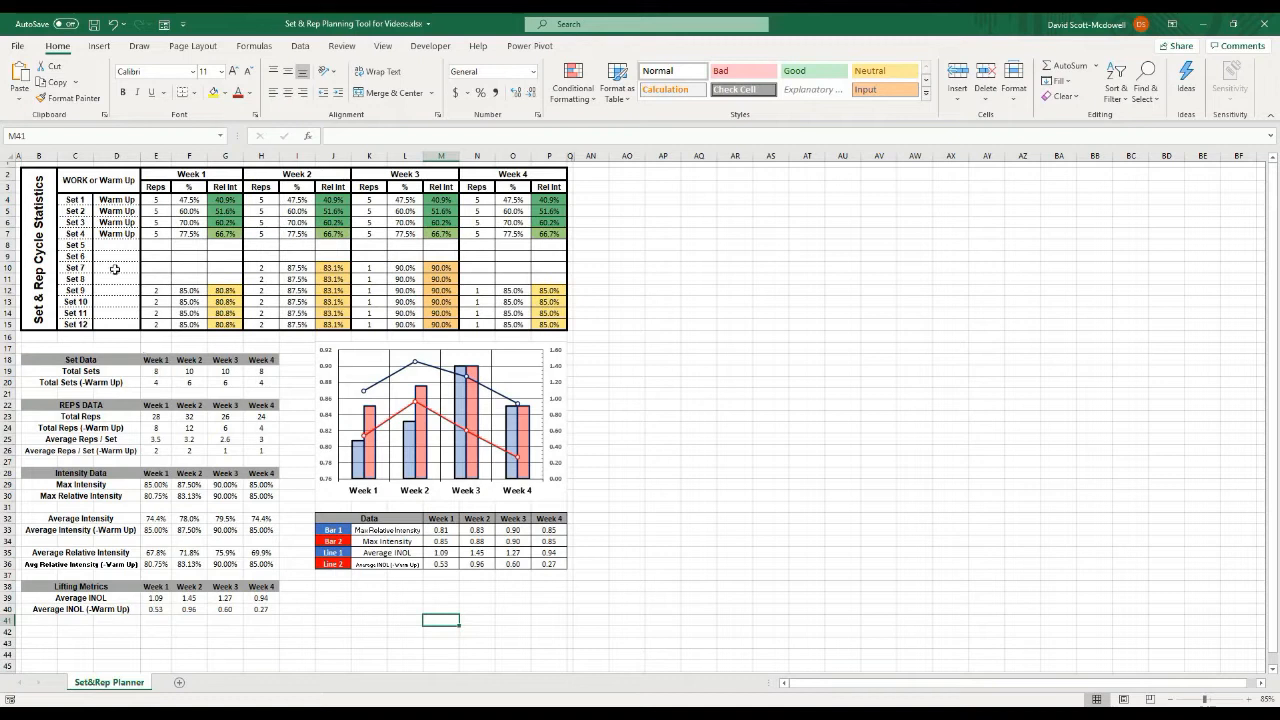
- Mark Set 9 as Working in the Work or Warm Up column of the planner
left_click(115, 201)
left_click(146, 201)
left_click(125, 279)
left_click(124, 289)
left_click(146, 291)
left_click(125, 308)
left_click(133, 314)
left_click(65, 382)
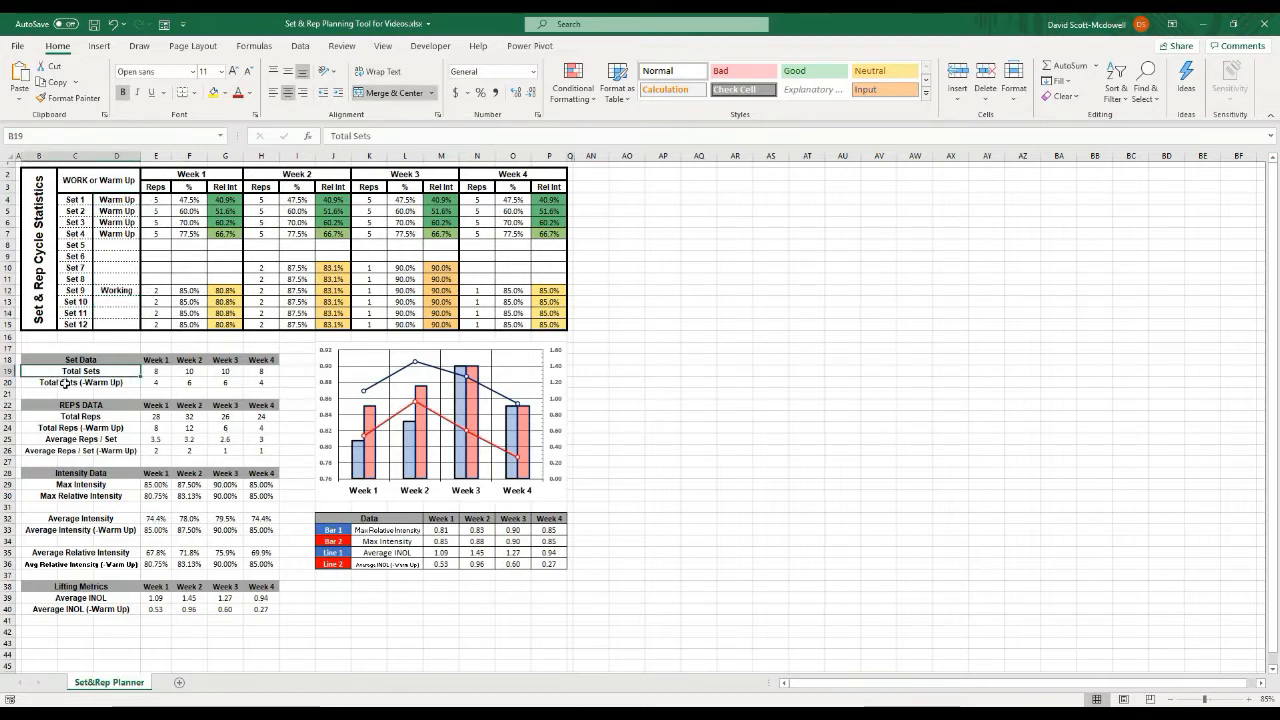
left_click(305, 380)
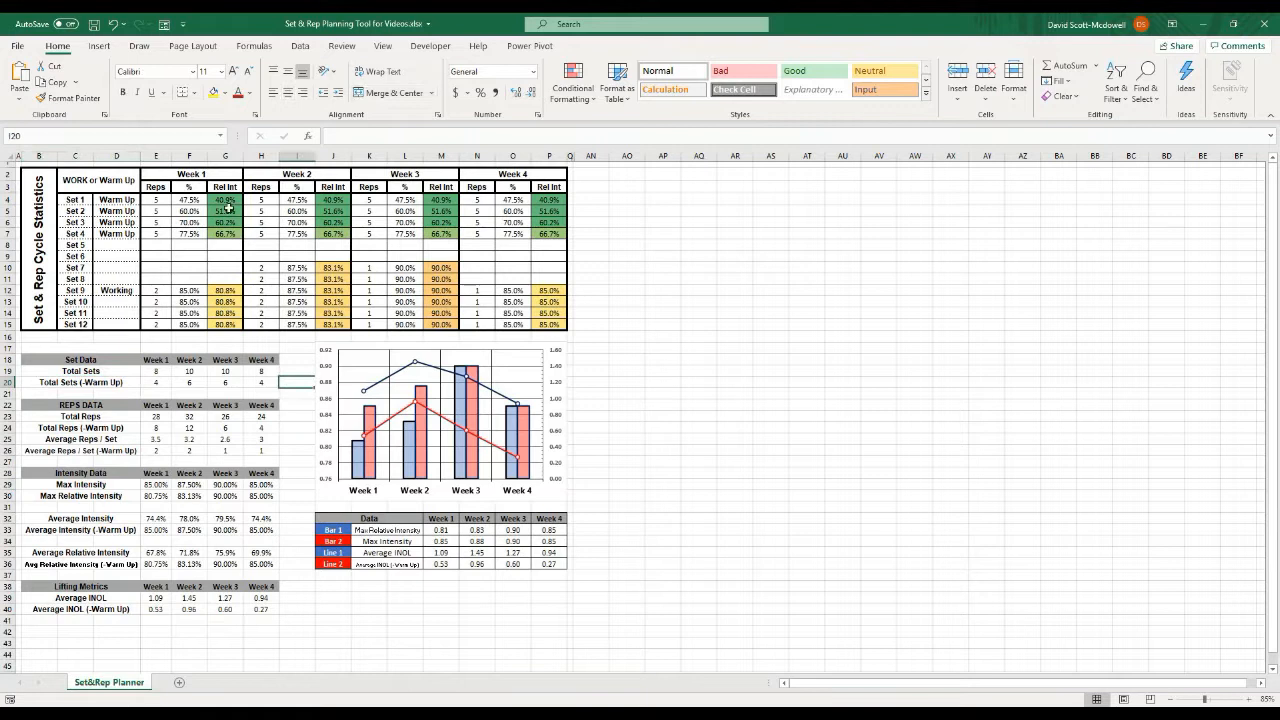
- Set the Week 1 percentage for Set 1 to 90% and inspect its relative intensity formula
left_click(195, 200)
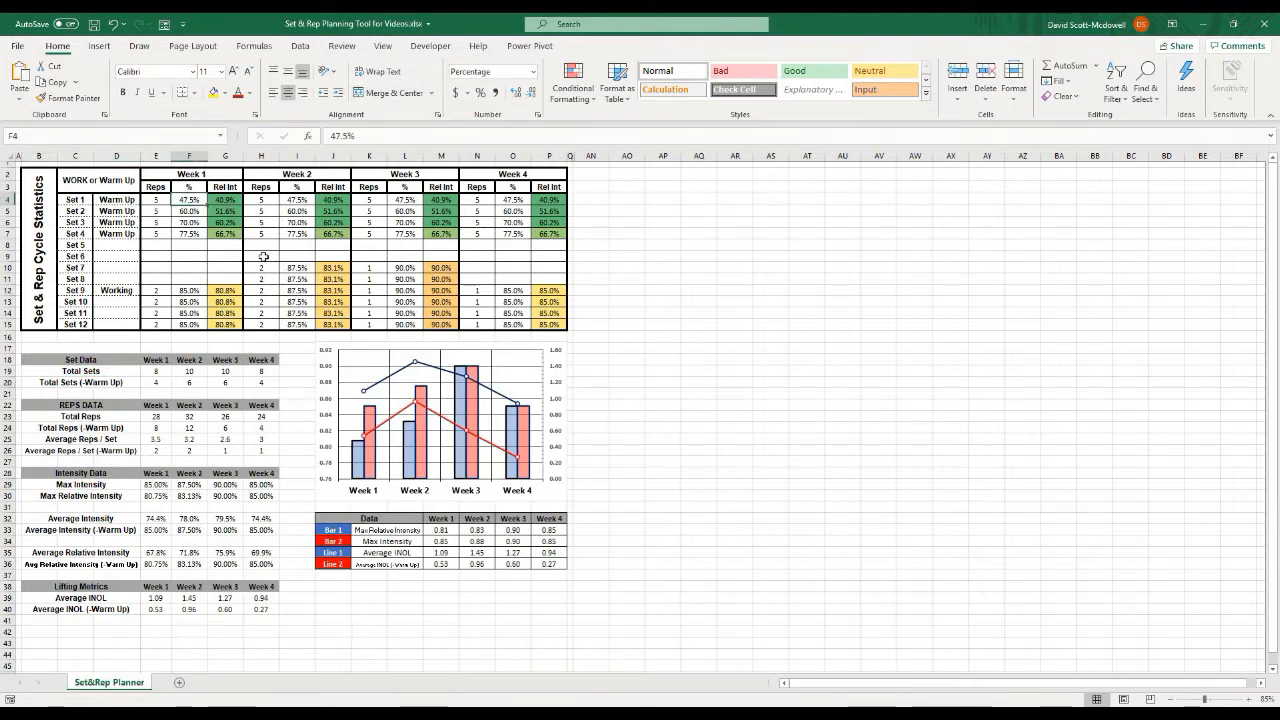
type("90")
key("Return")
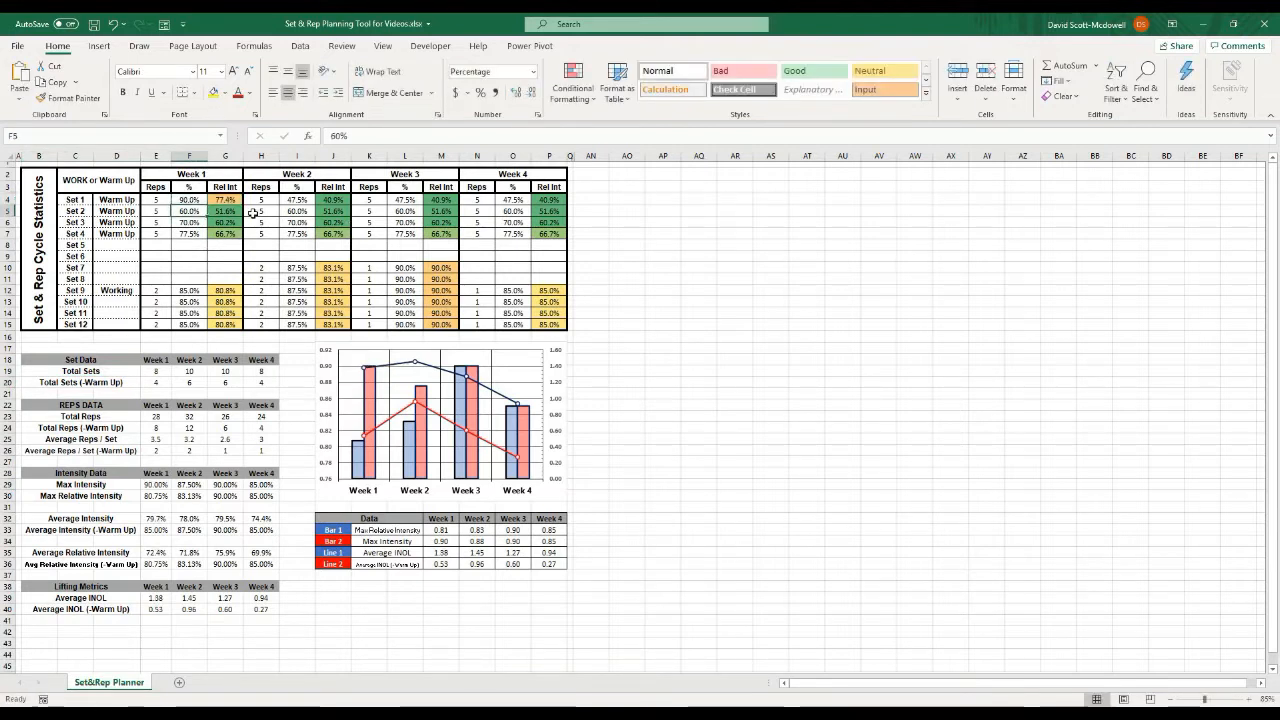
left_click(221, 199)
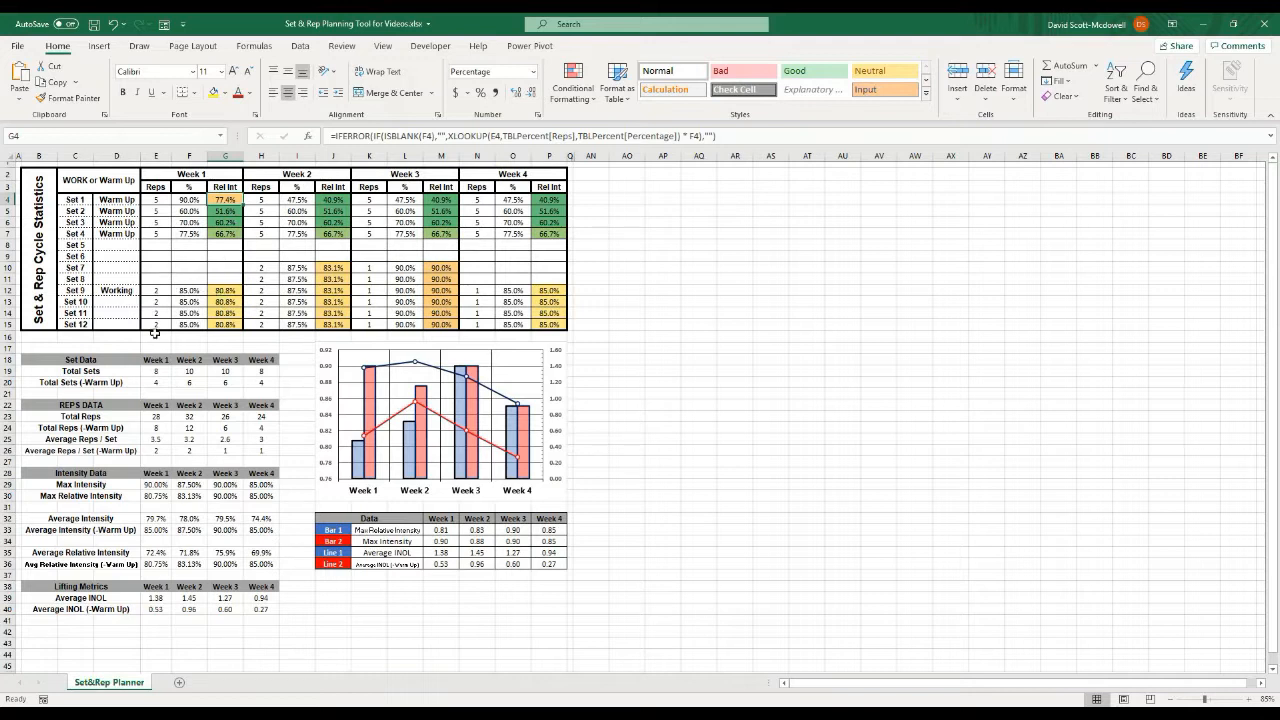
left_click_drag(49, 361, 276, 609)
left_click(311, 610)
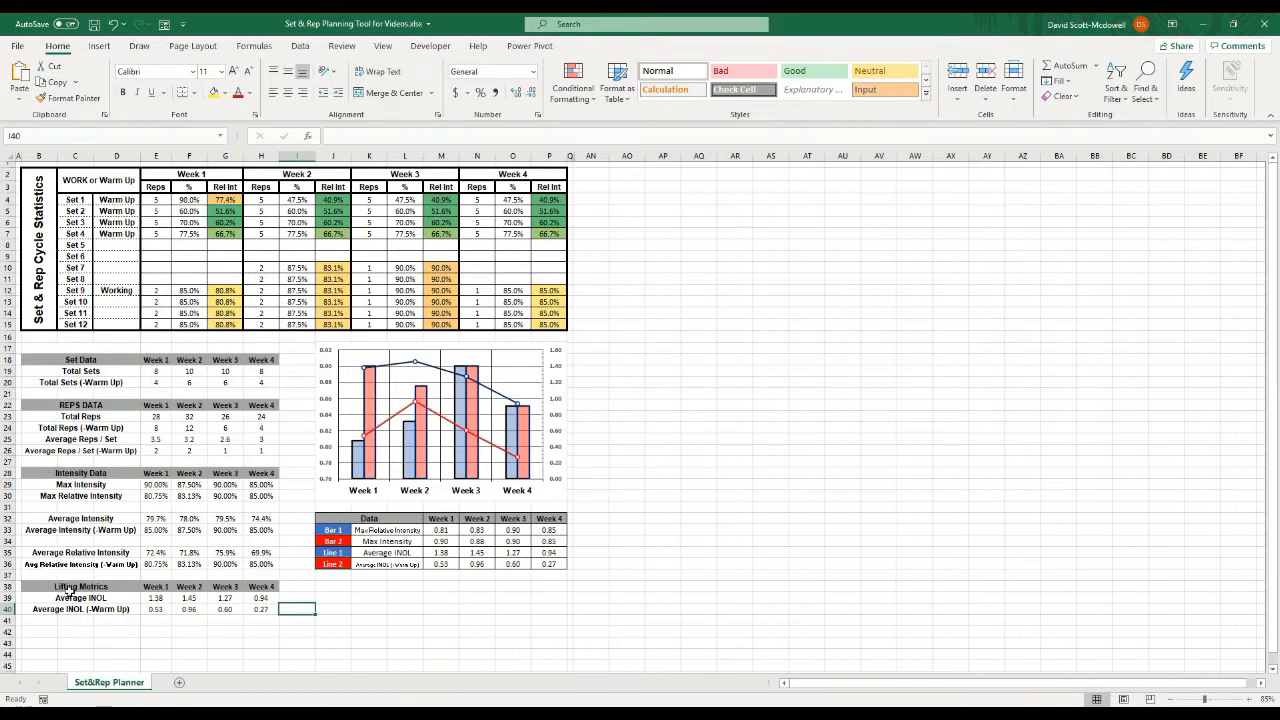
left_click(401, 622)
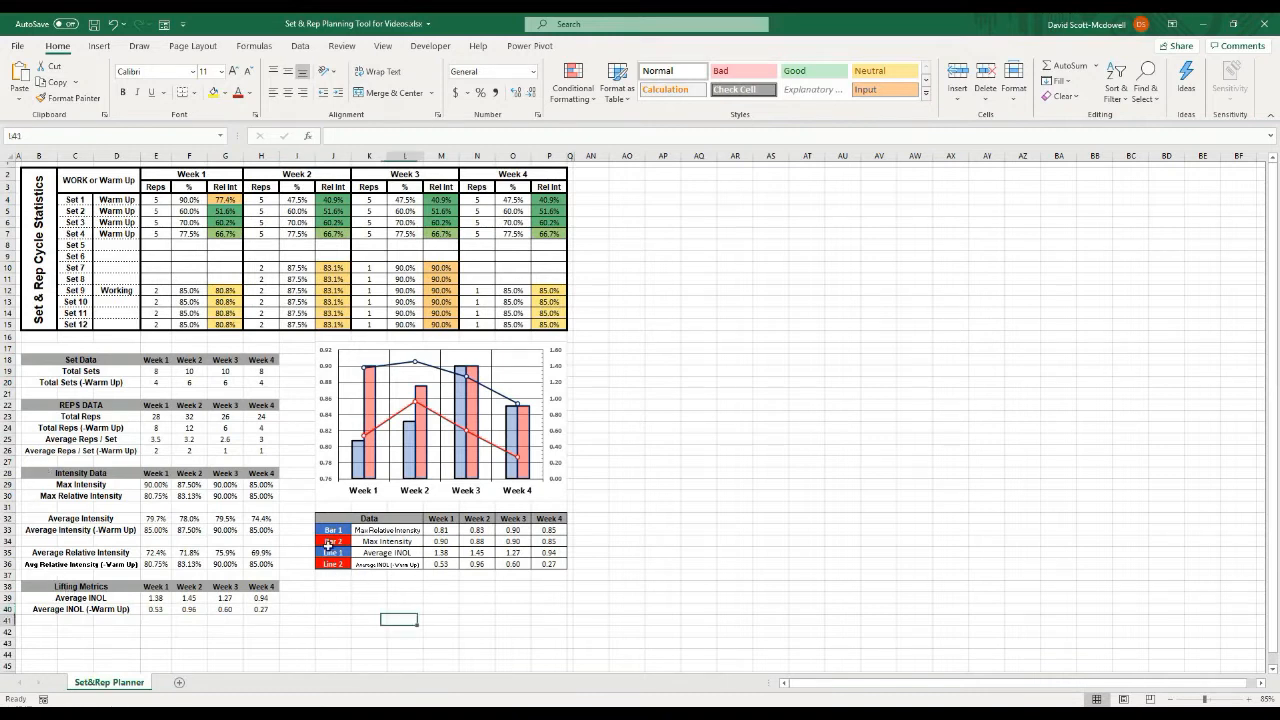
- Set the Bar 1 data series of the chart to Average Intensity
left_click(388, 530)
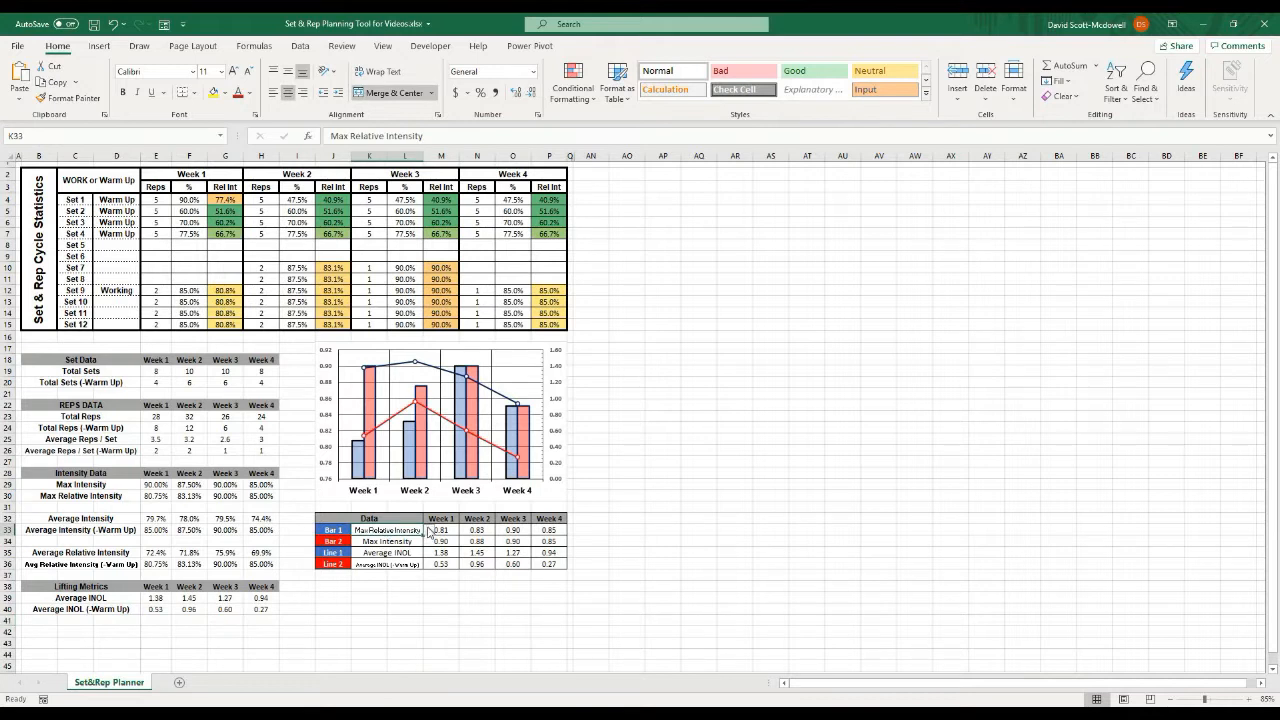
left_click(430, 530)
left_click(392, 560)
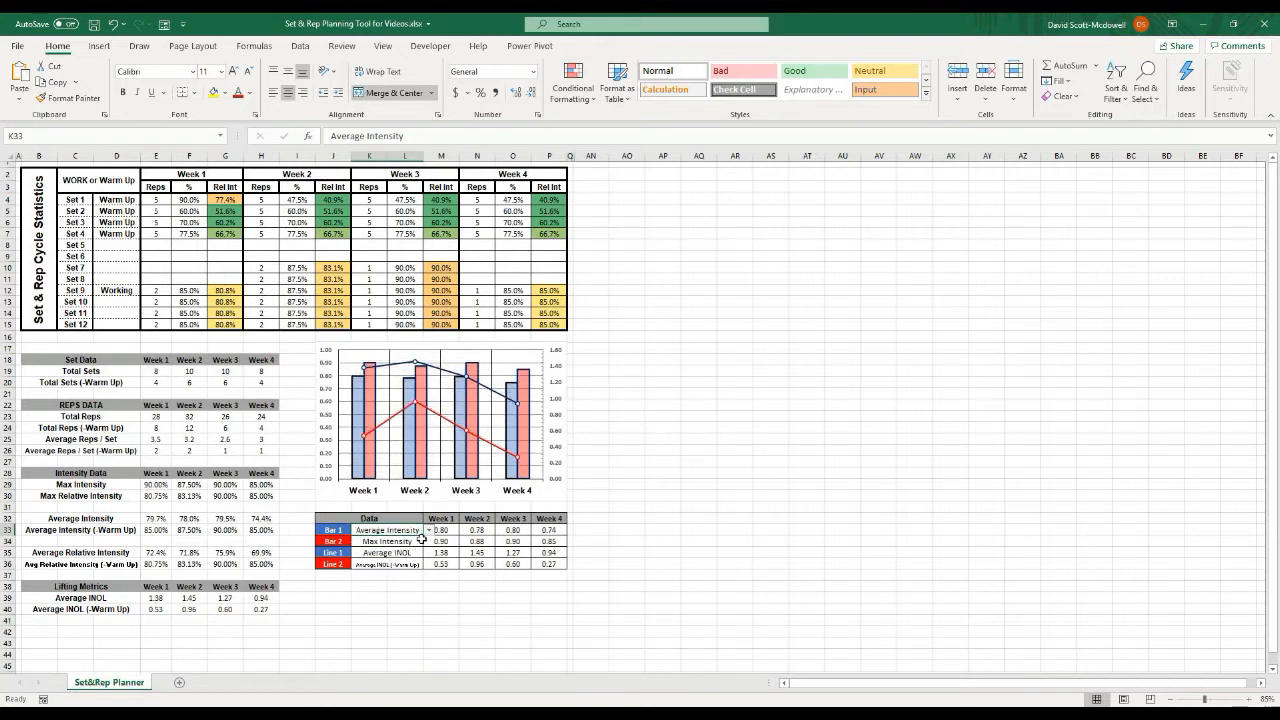
- Set the chart's Bar 1 data series to Intensity Data, and choose a metric for it again
left_click(434, 532)
left_click(416, 531)
left_click(429, 531)
left_click(428, 543)
left_click(428, 543)
left_click(428, 543)
left_click(428, 543)
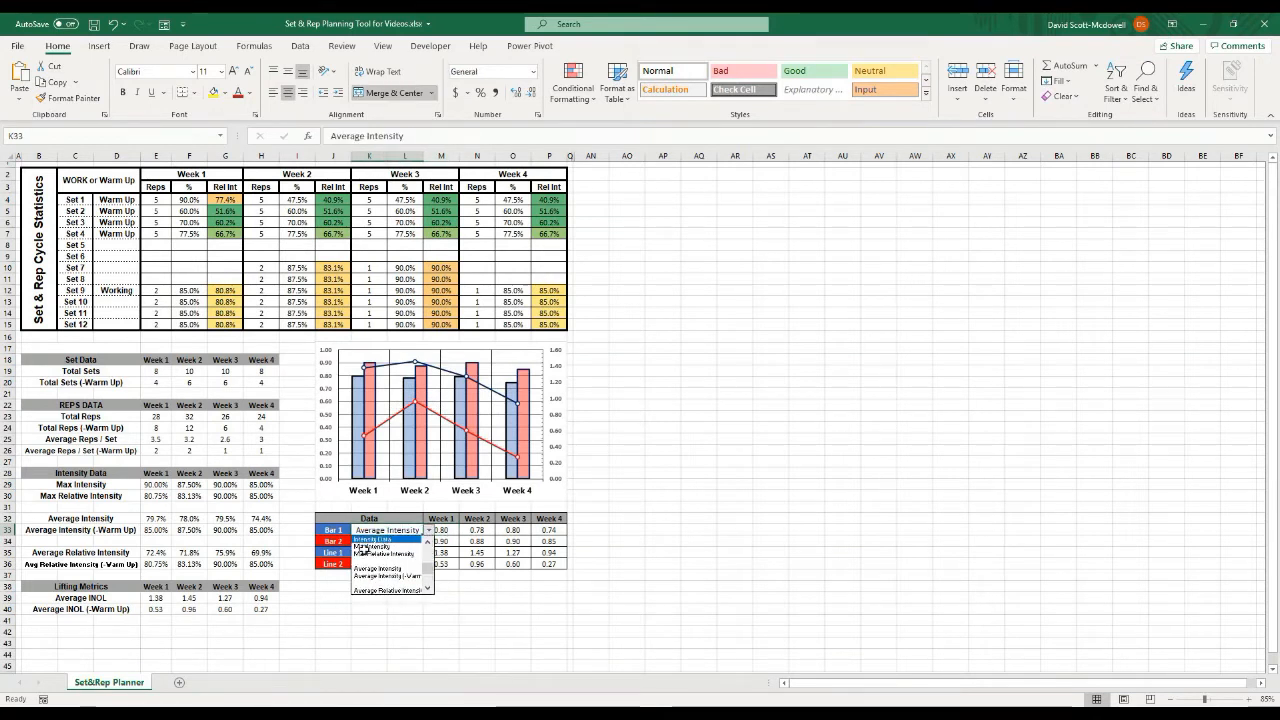
left_click(362, 540)
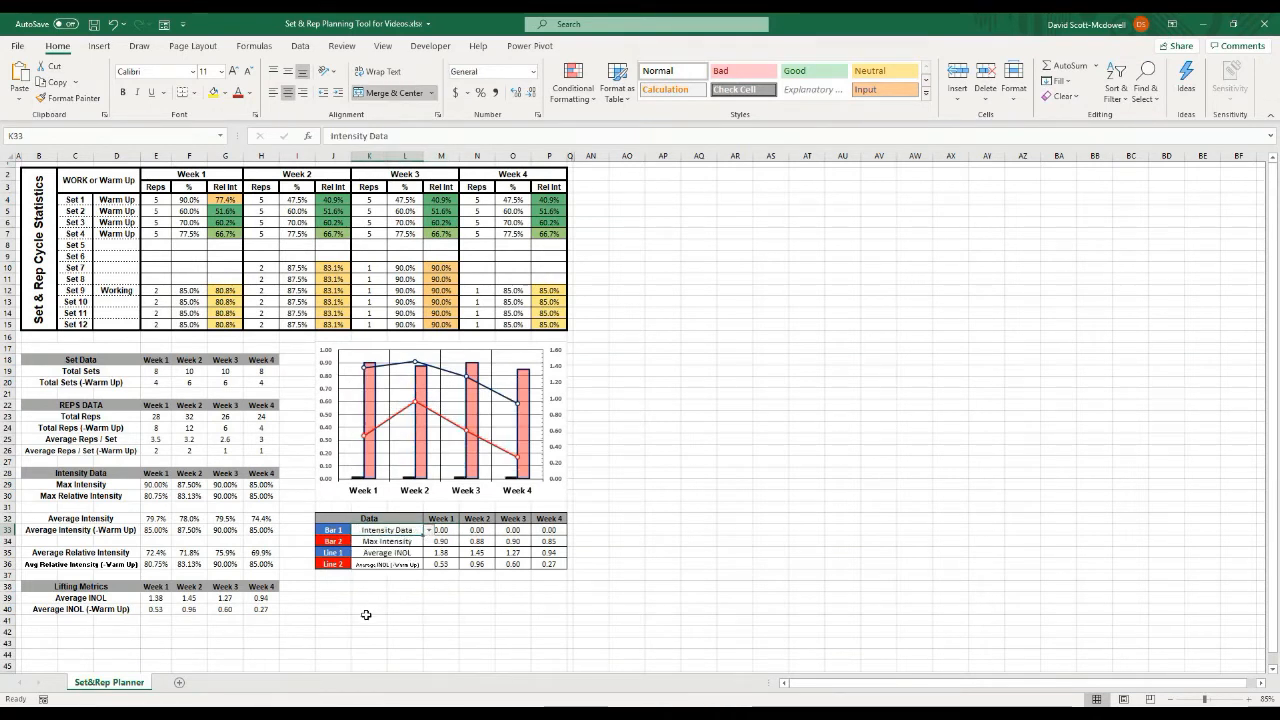
left_click(429, 531)
left_click(385, 552)
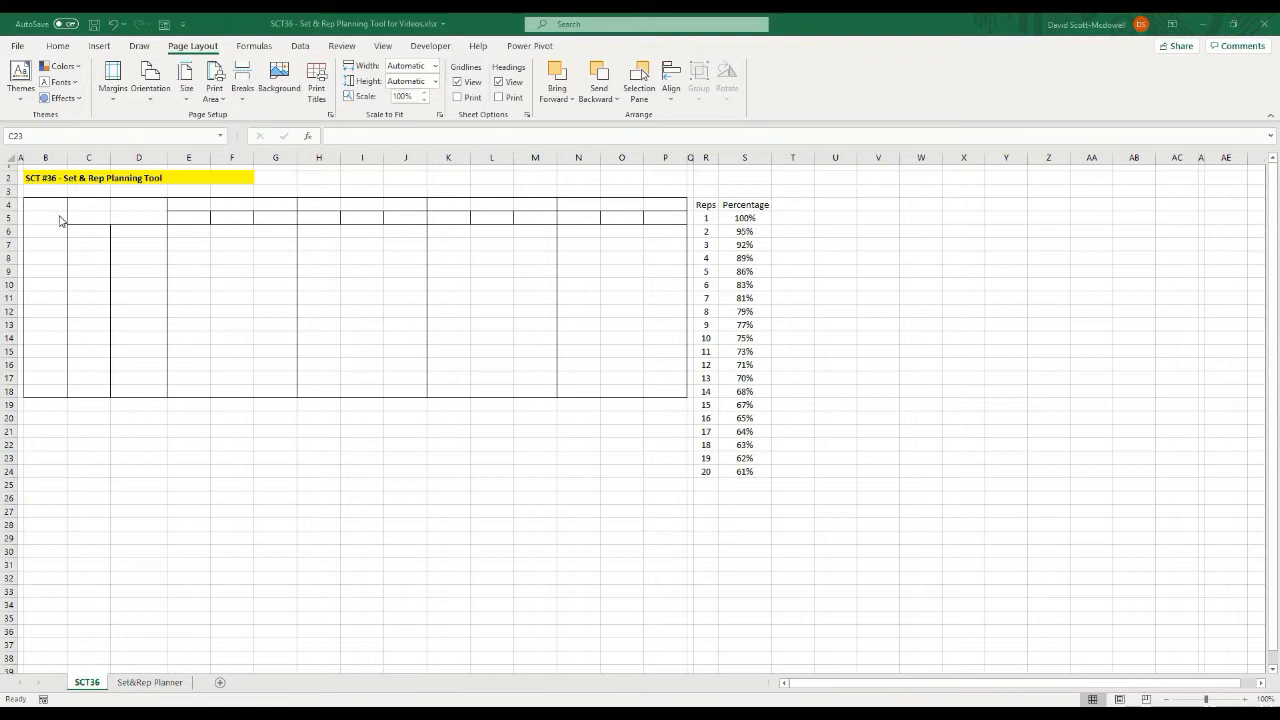
left_click(239, 481)
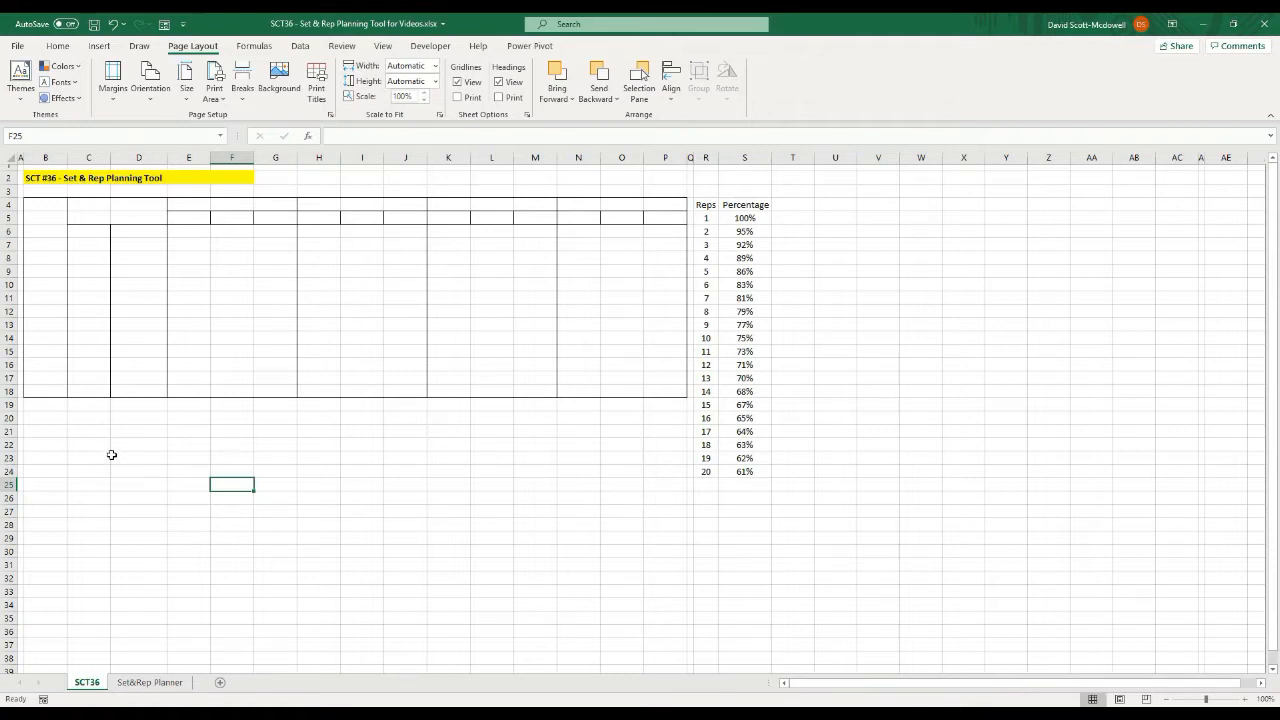
left_click(287, 447)
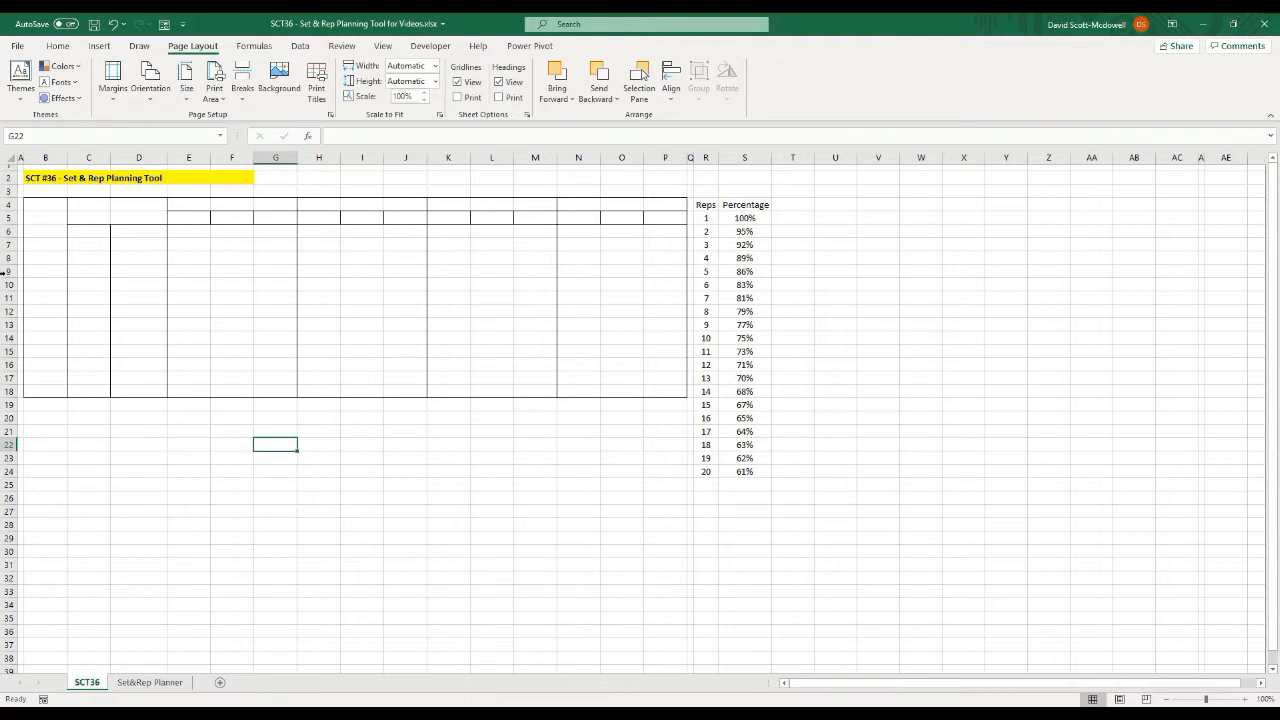
left_click_drag(45, 205, 670, 395)
left_click(651, 434)
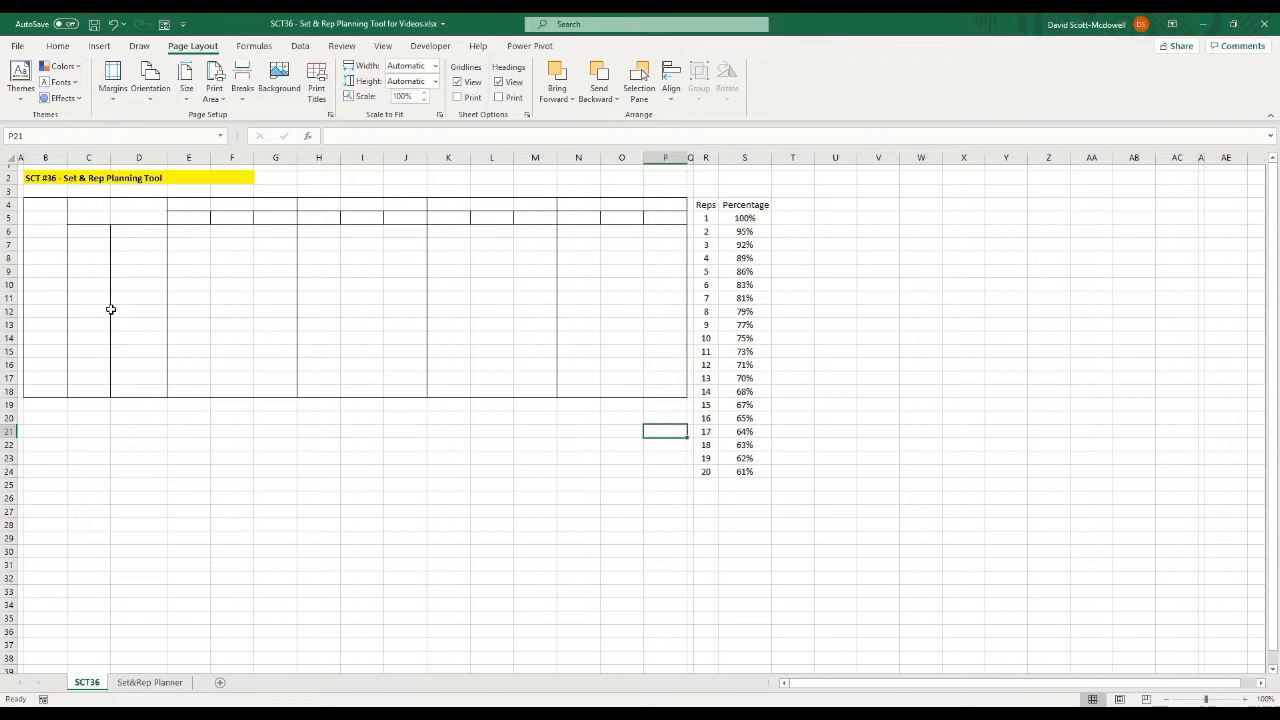
- Merge and center cells B4:B18 and enter the title "Set & Rep Cycle Statistics" in them
left_click_drag(45, 204, 50, 392)
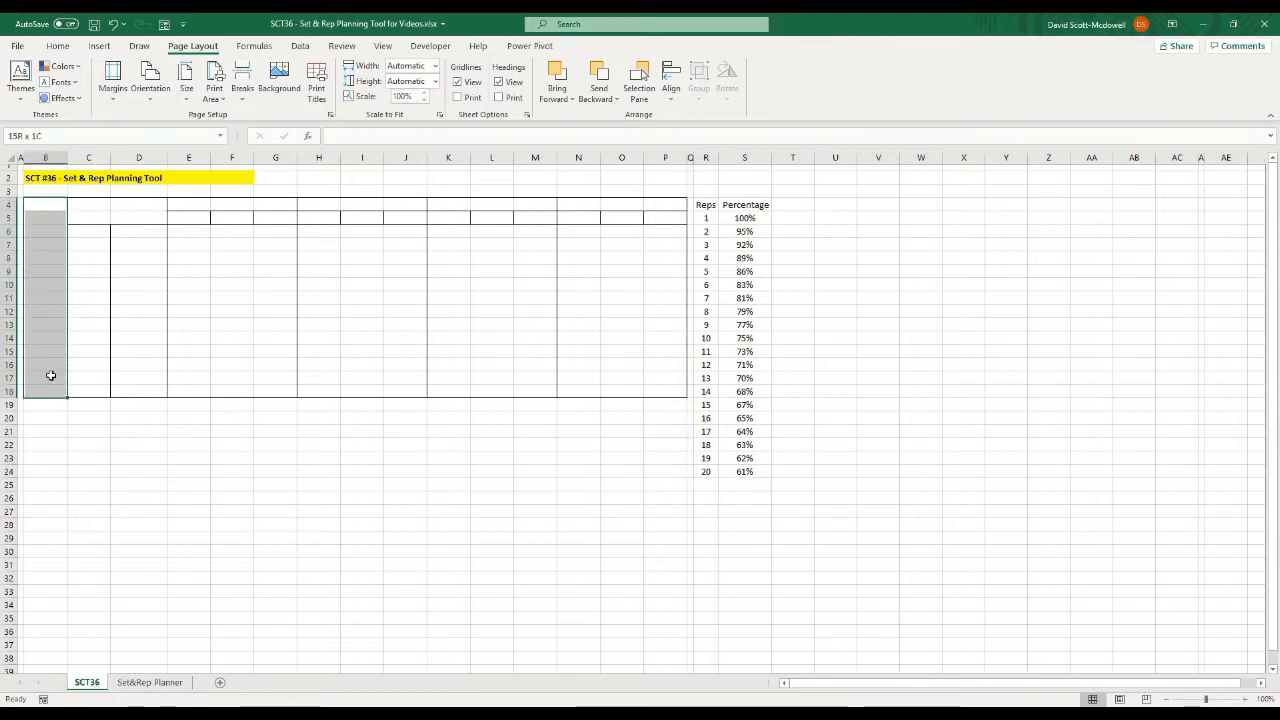
left_click(57, 45)
left_click(392, 92)
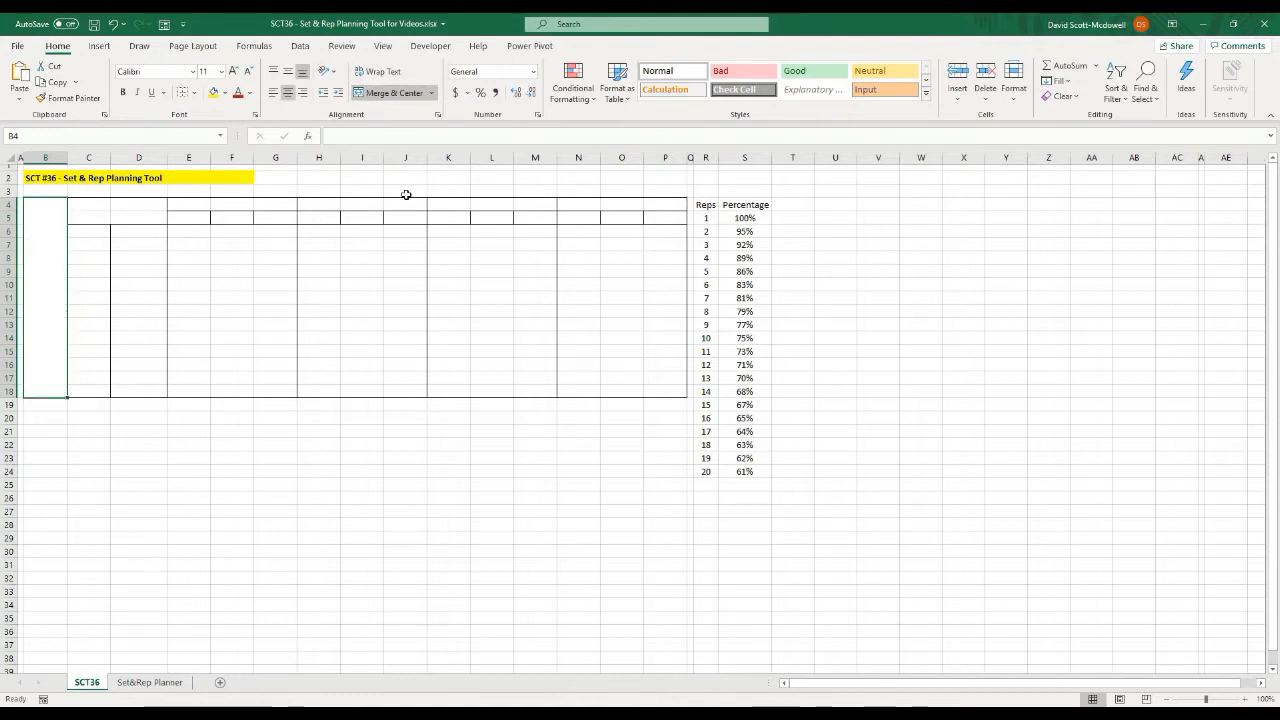
type("S")
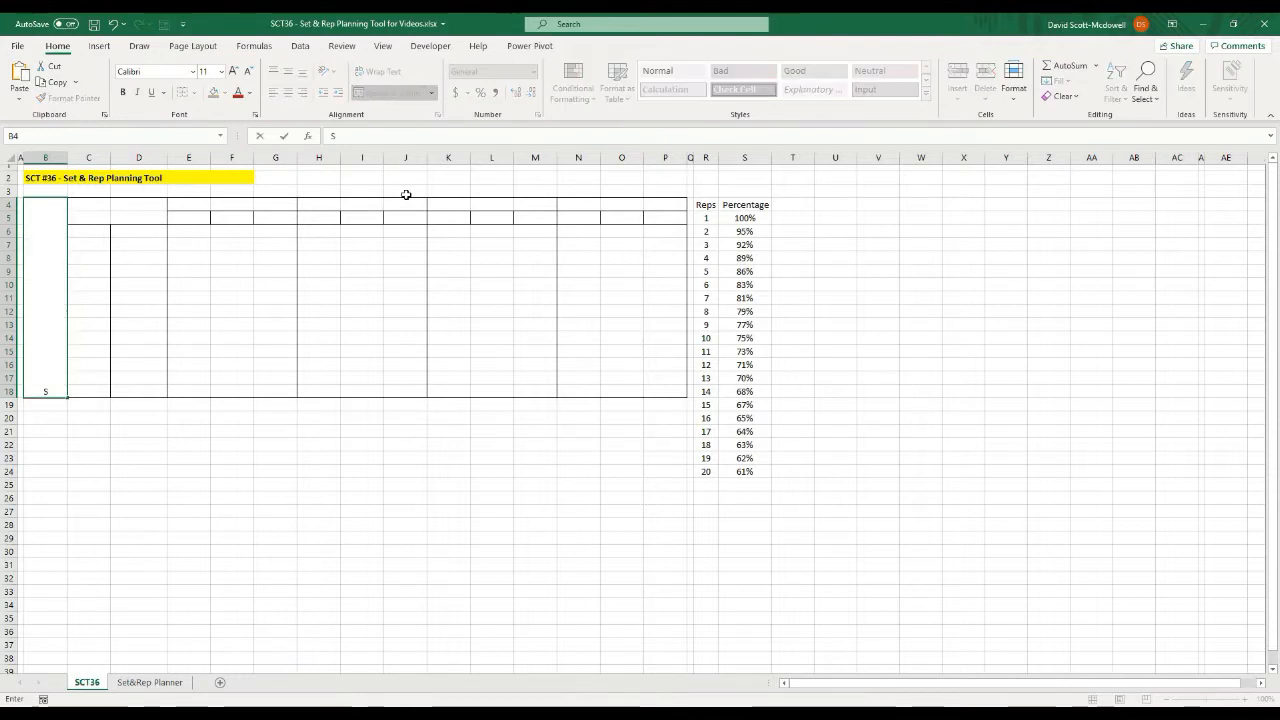
type("et & R")
key("BackSpace")
type("& Rep C")
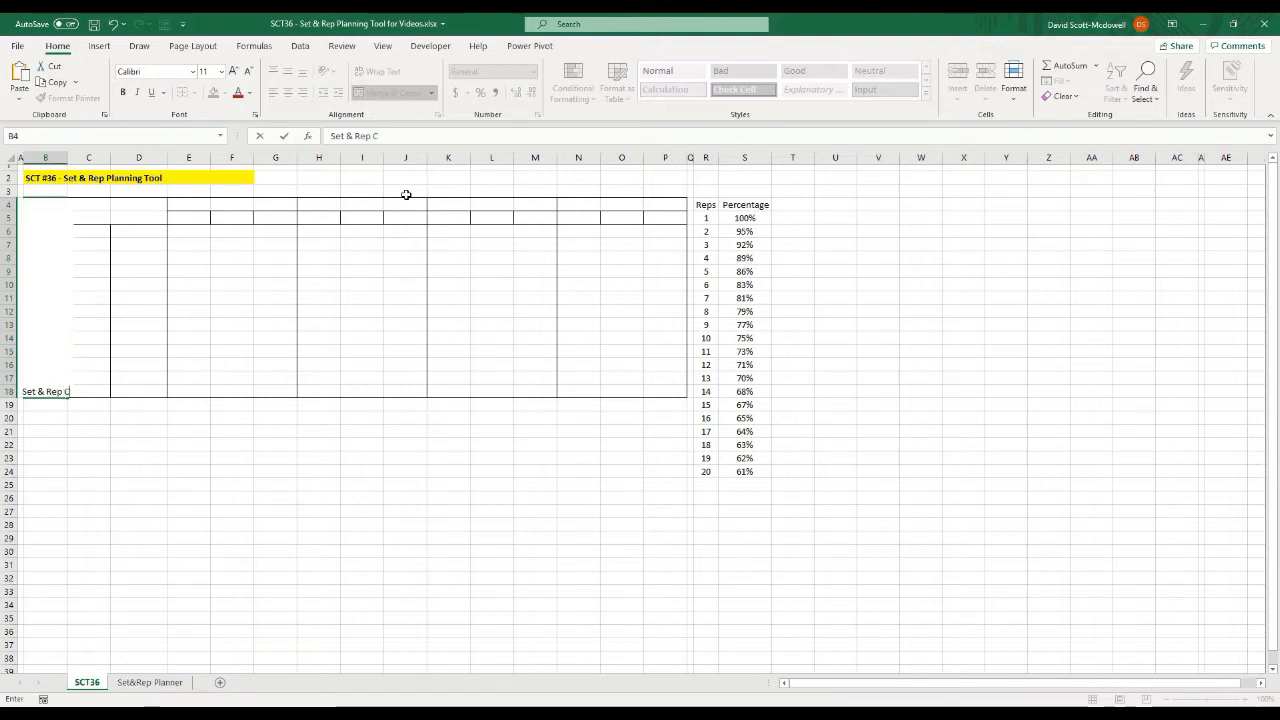
type("ycle Statistics")
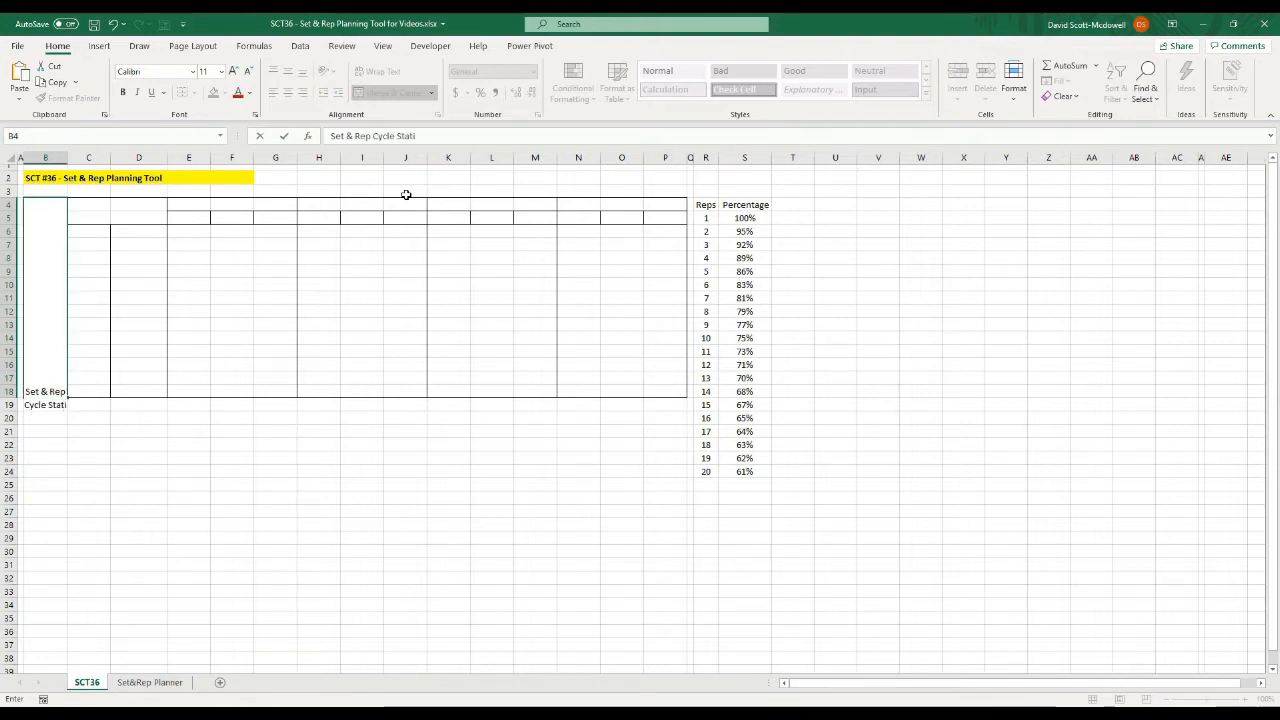
key("Return")
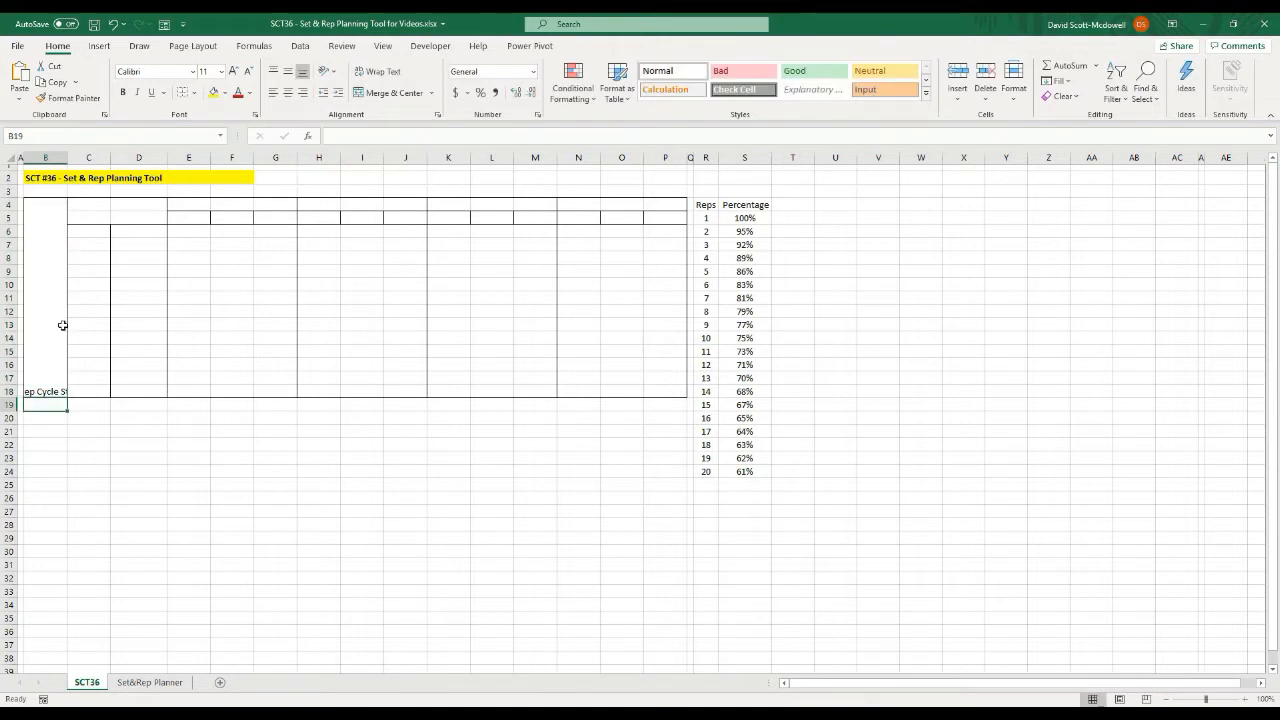
- Rotate the "Set & Rep Cycle Statistics" title text up and align it to the vertical middle of its cell
left_click(64, 383)
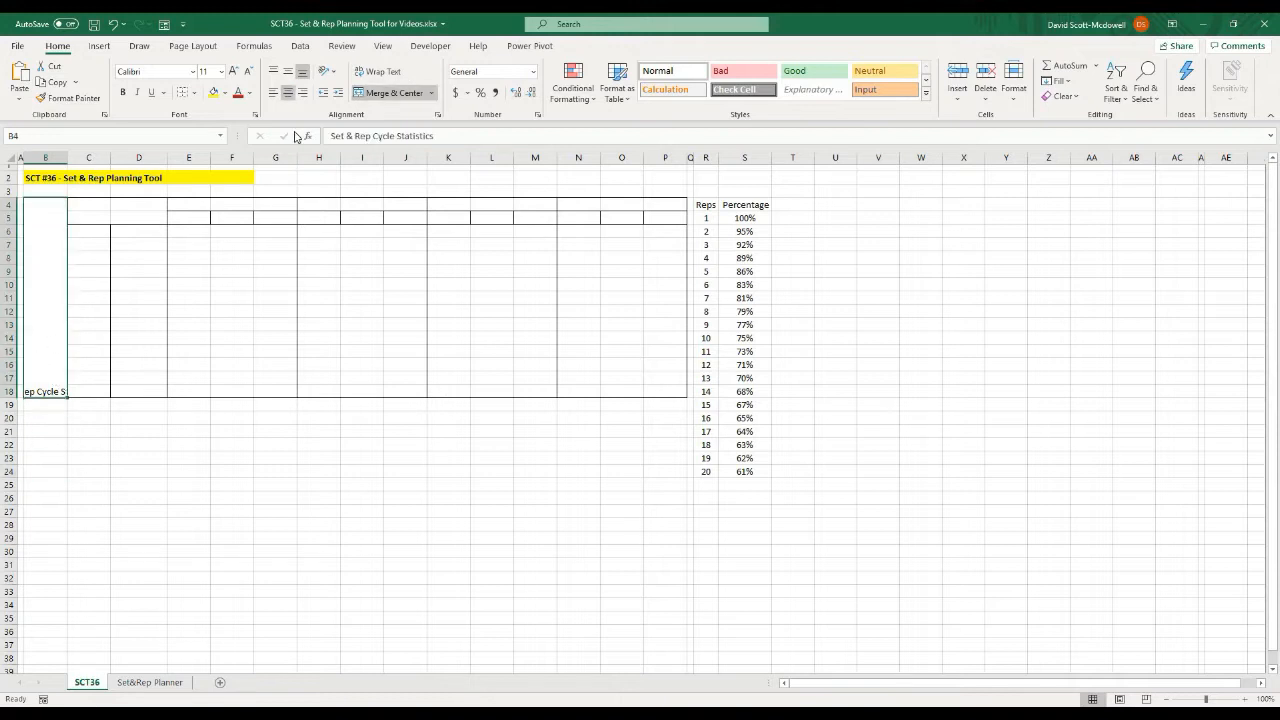
left_click(335, 74)
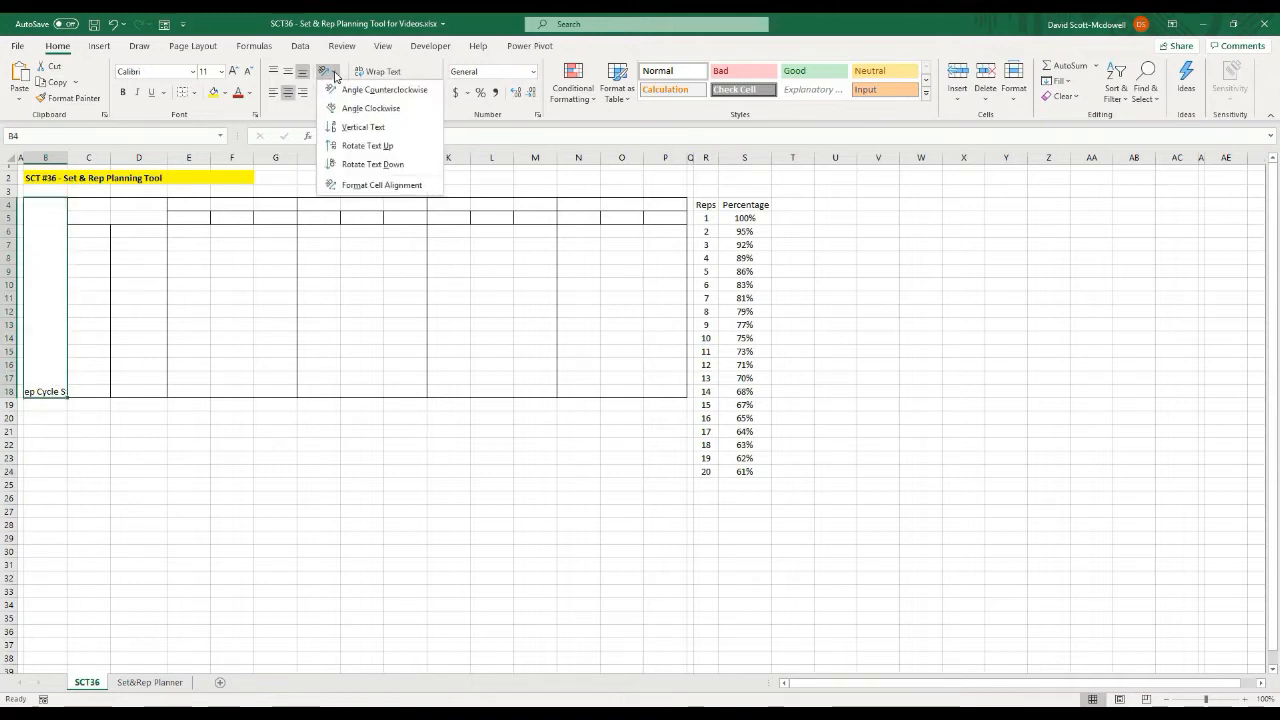
left_click(362, 146)
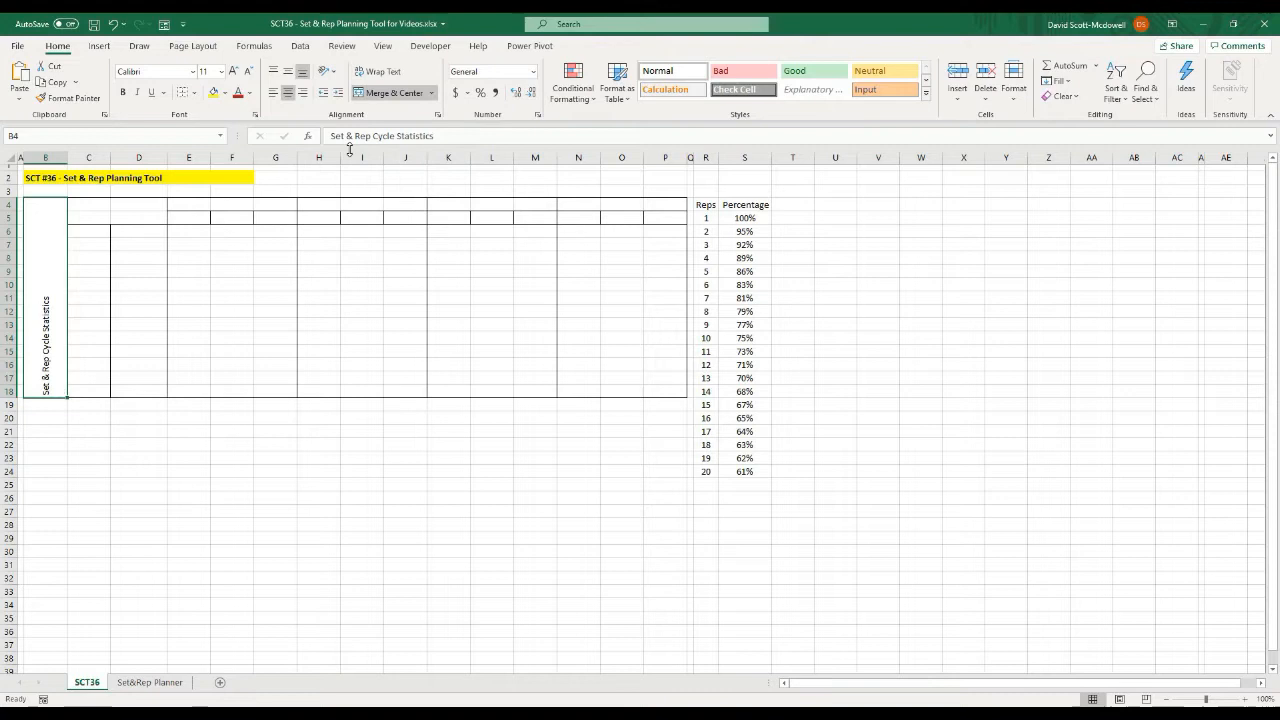
left_click(287, 73)
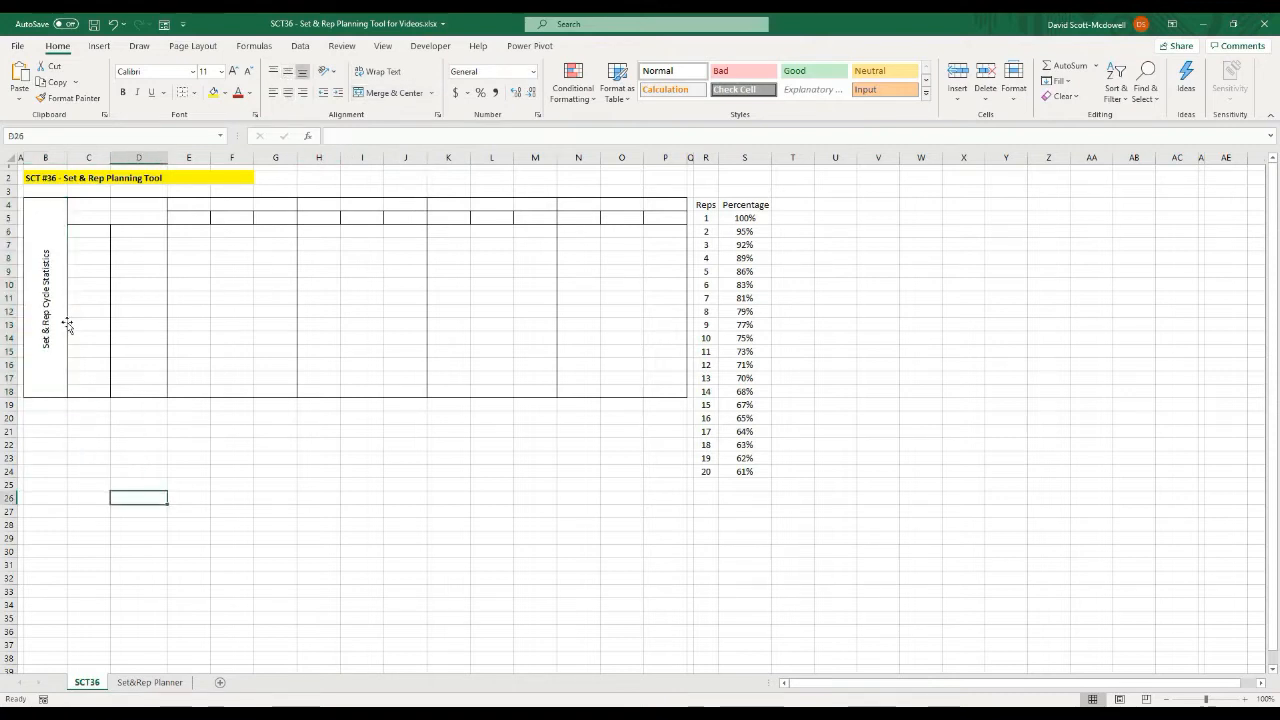
left_click(117, 481)
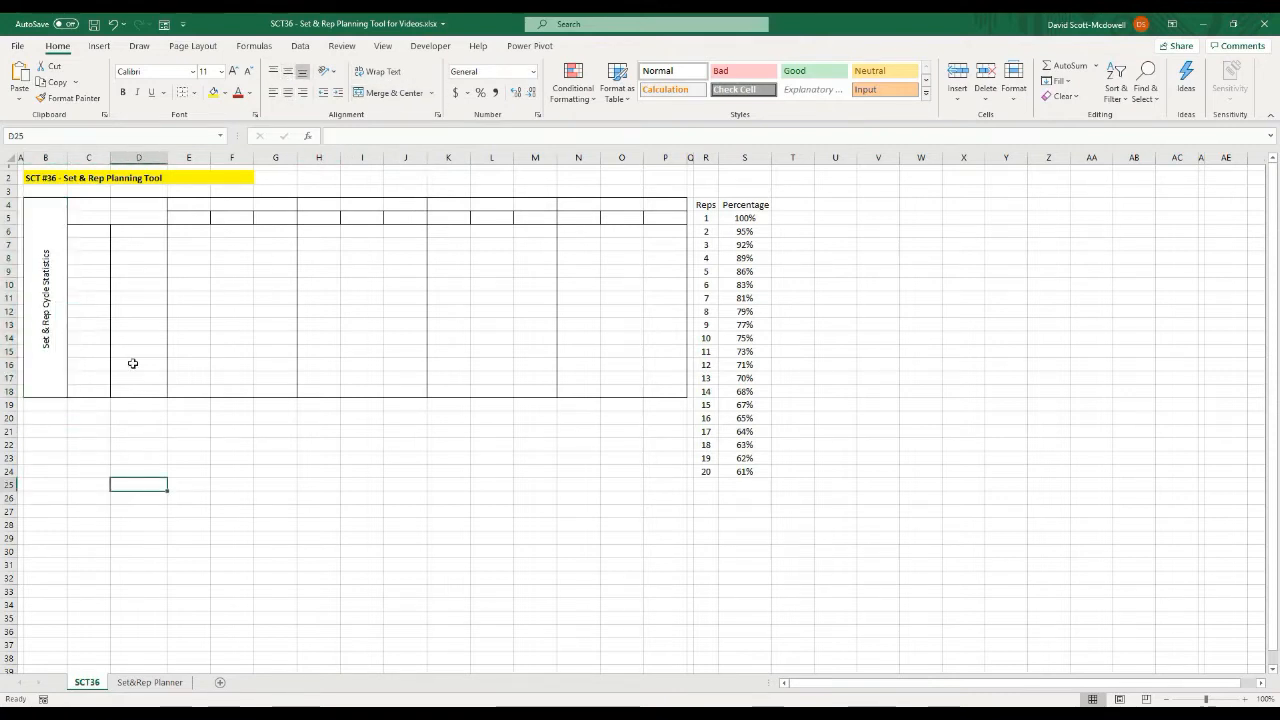
- Merge and center cells C4:D5 and enter the heading "Work or Warm Up"
left_click_drag(113, 206, 150, 207)
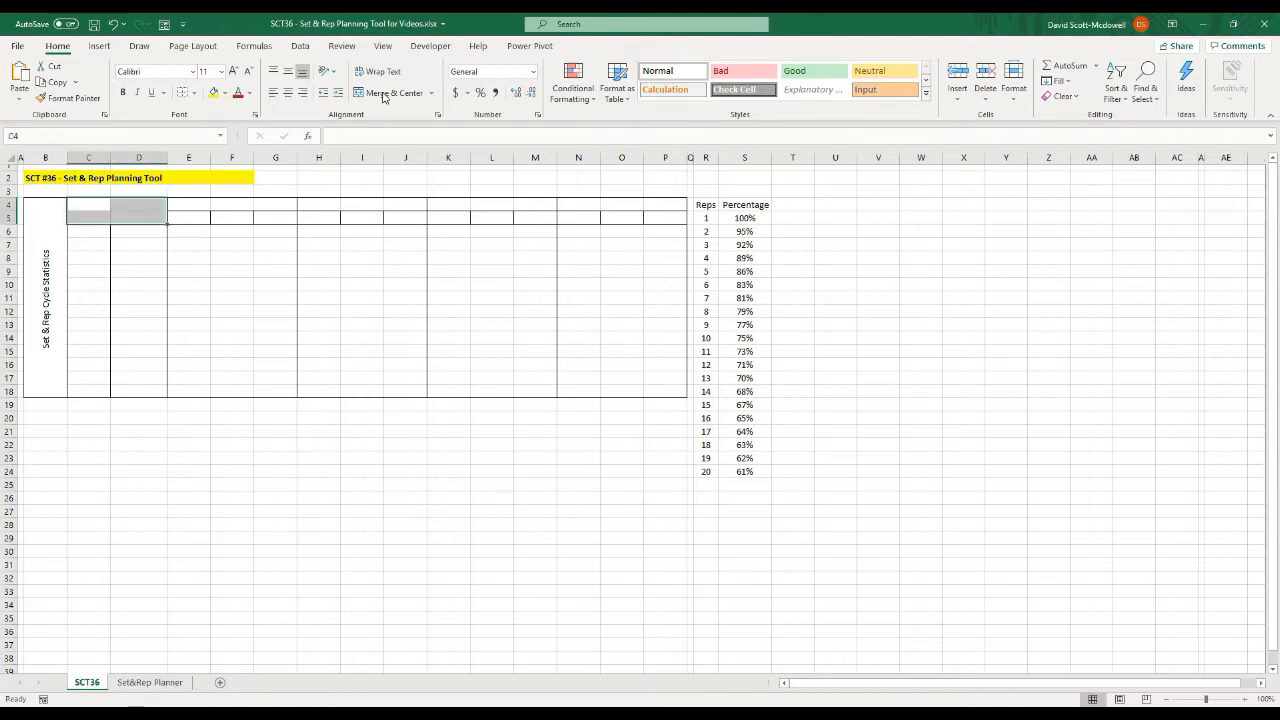
left_click(382, 92)
type("W")
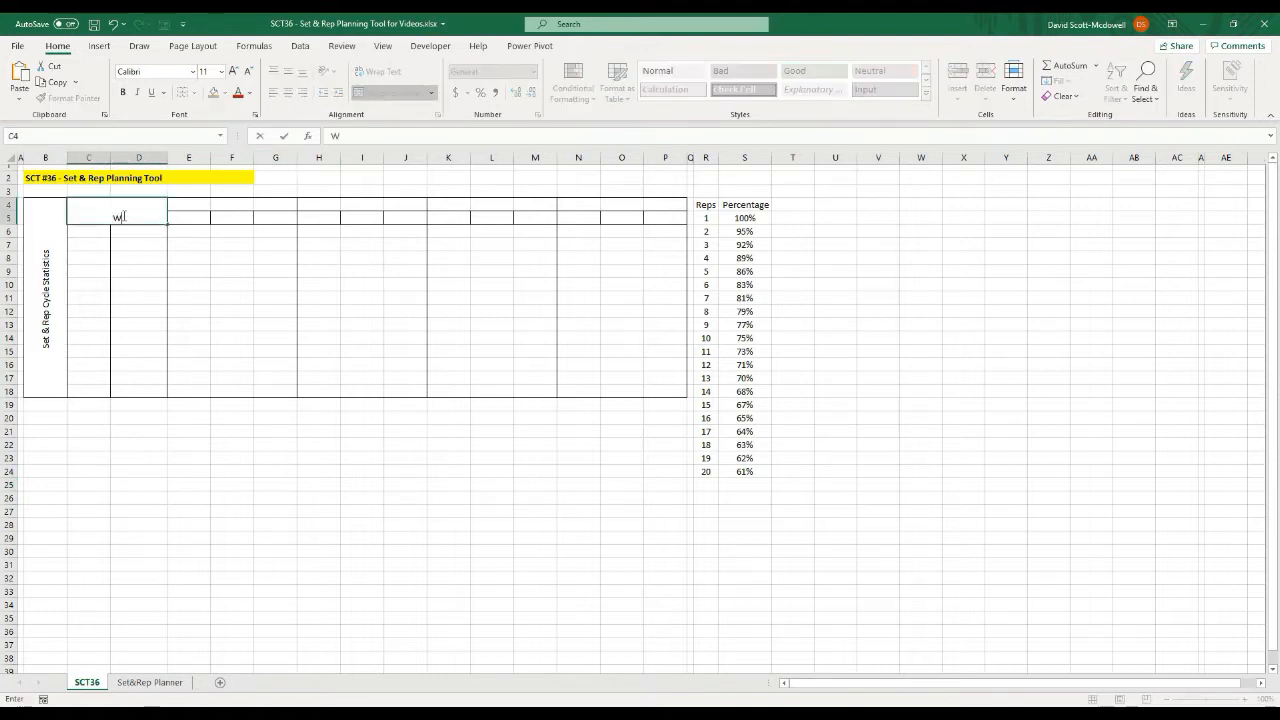
type("ork or Warm Up")
key("Return")
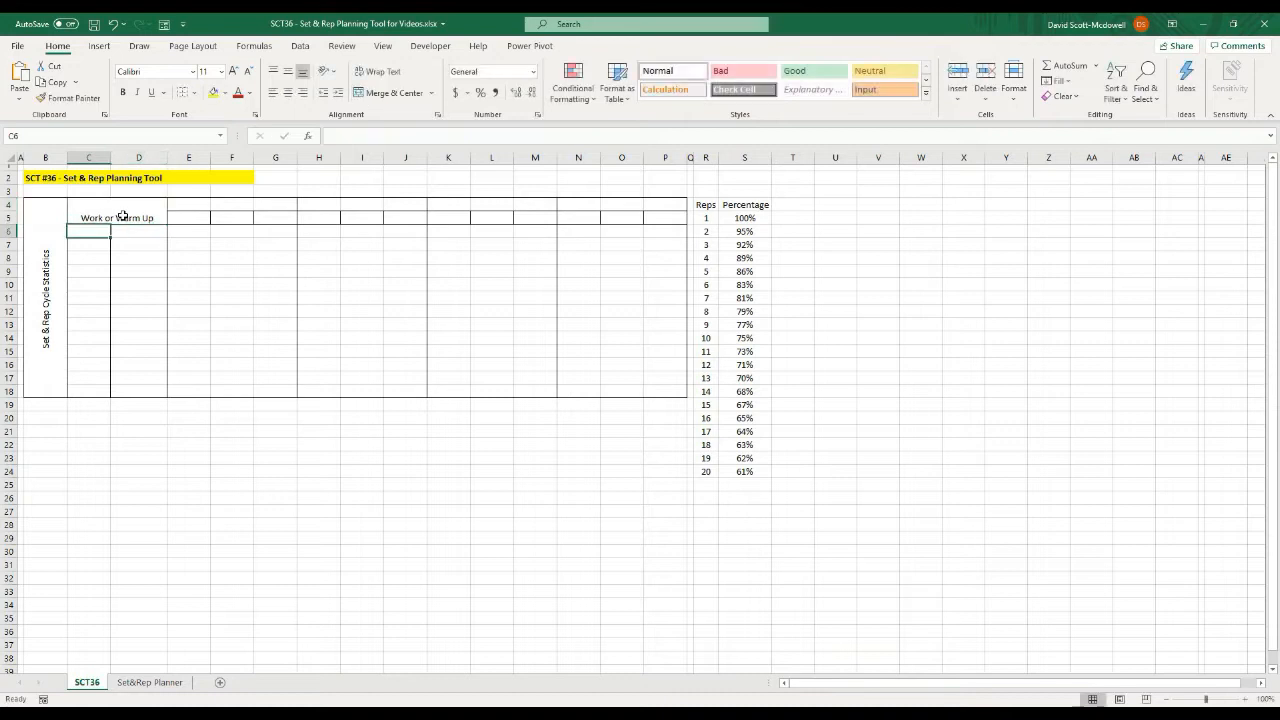
left_click(139, 268)
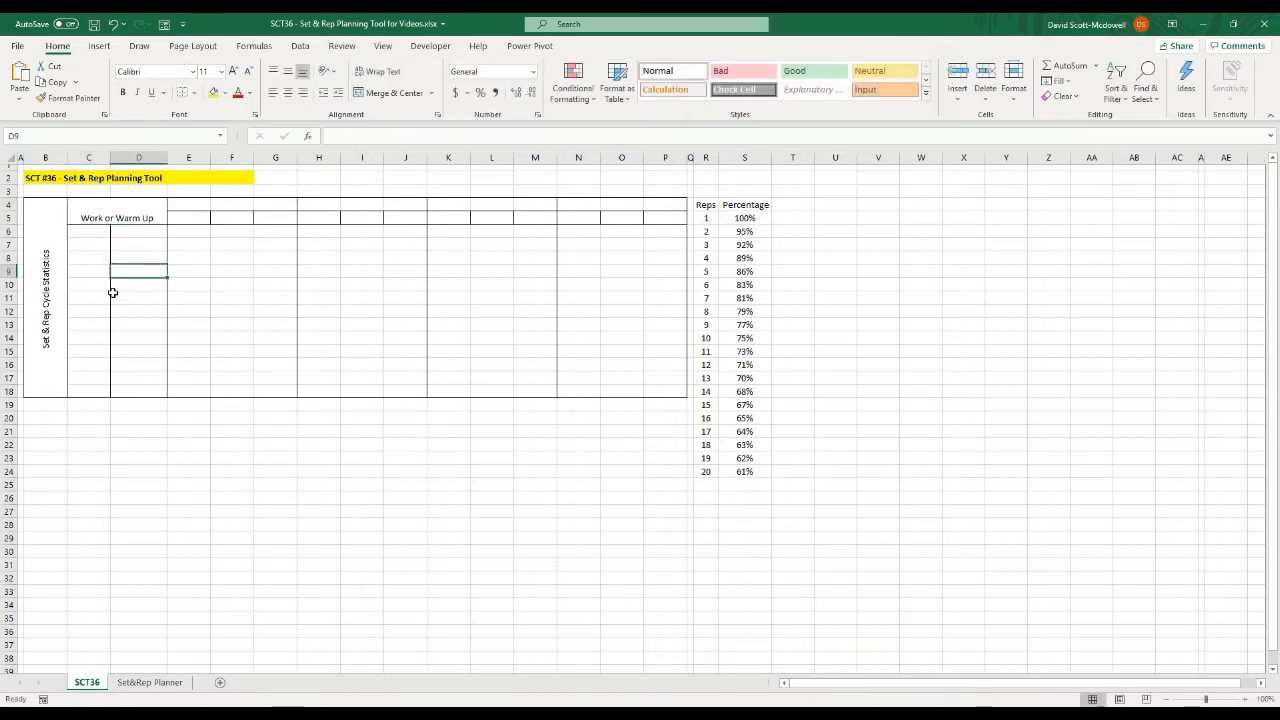
- Fill column C from C6 to C18 with the labels Set 1 through Set 13
left_click(79, 230)
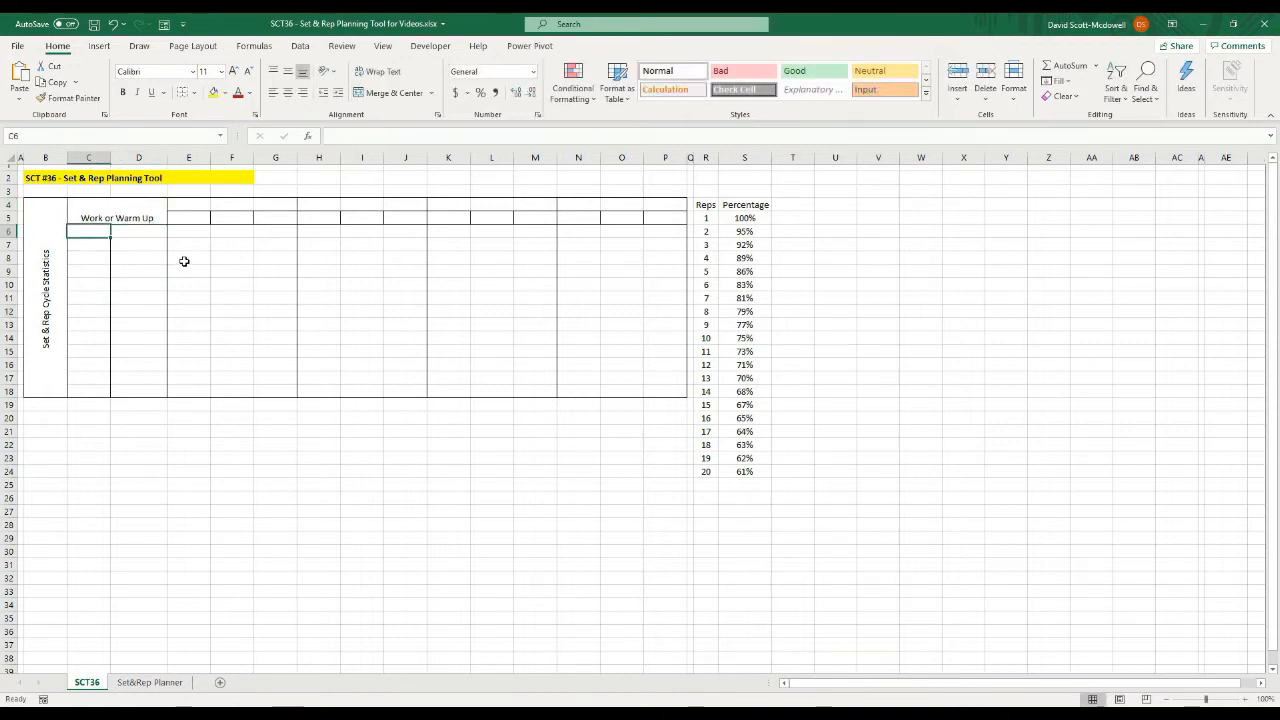
type("Set 1")
key("Return")
type("Set 2")
key("Return")
type("Set 3")
key("Return")
left_click_drag(79, 233, 123, 415)
left_click(91, 256)
left_click(225, 444)
left_click(76, 418)
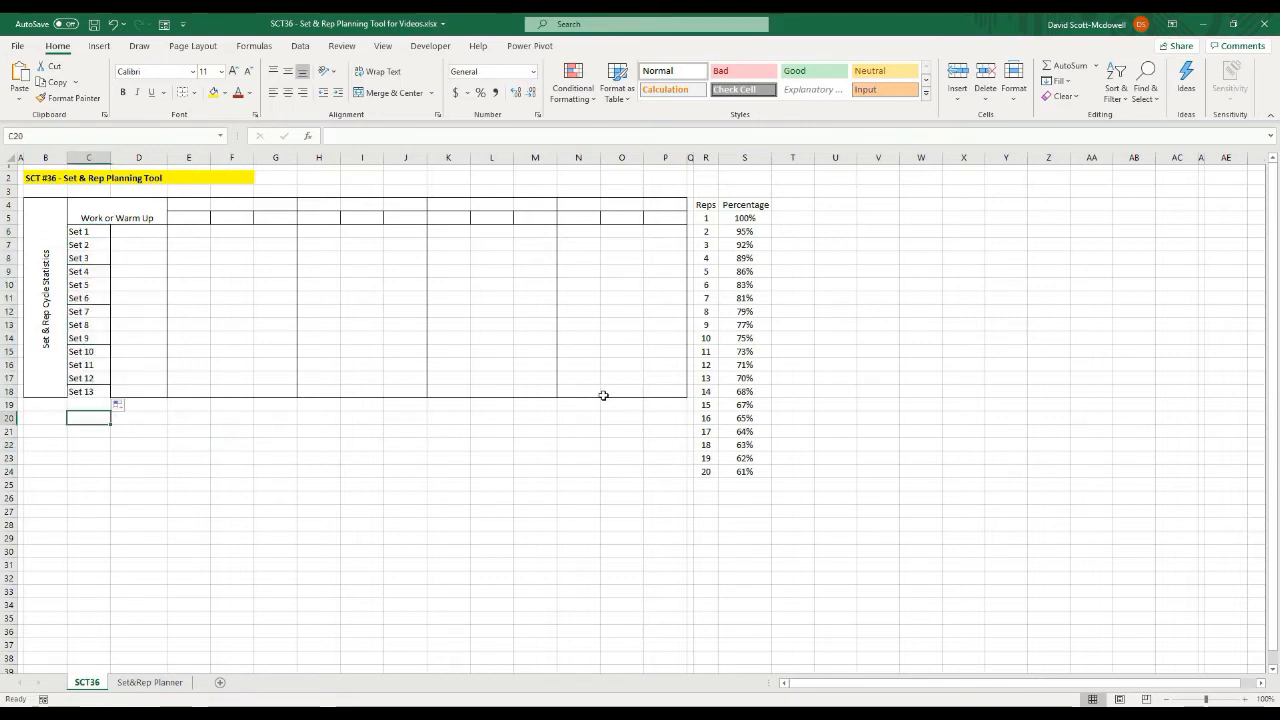
- Unmerge the rotated title cell B4:B18
left_click_drag(669, 394, 51, 380)
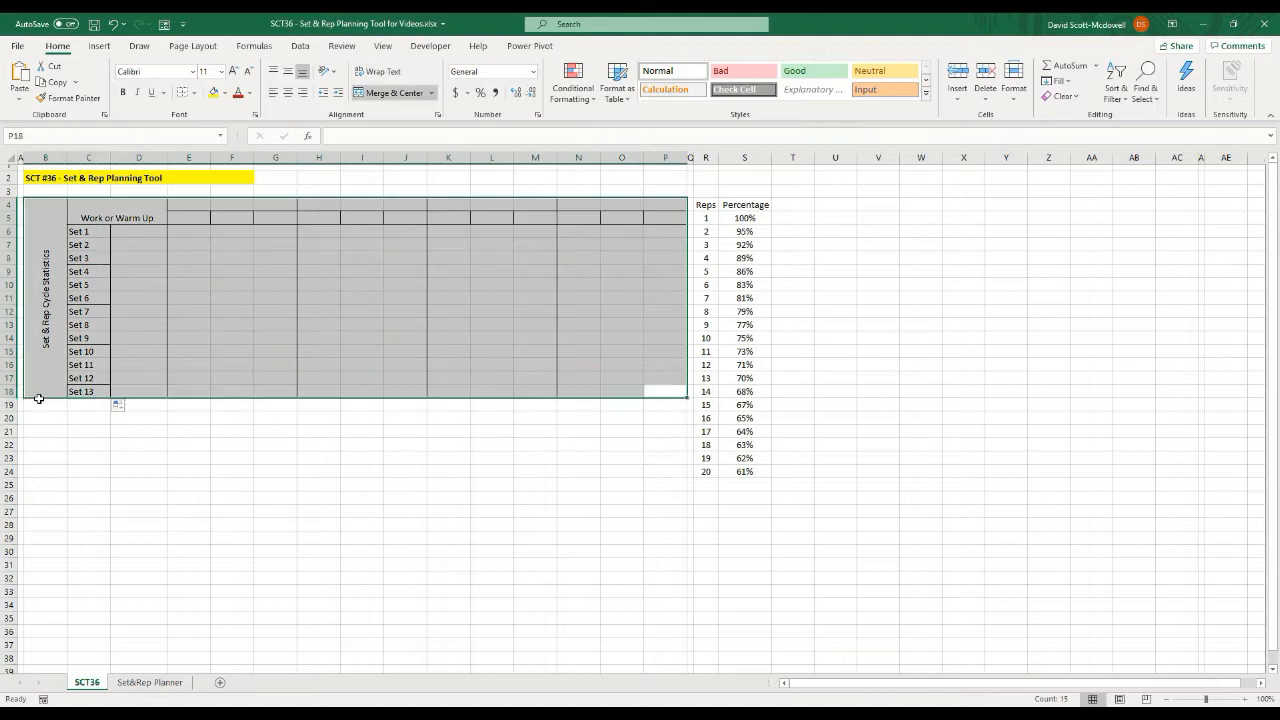
left_click(125, 444)
left_click(63, 370)
left_click(385, 93)
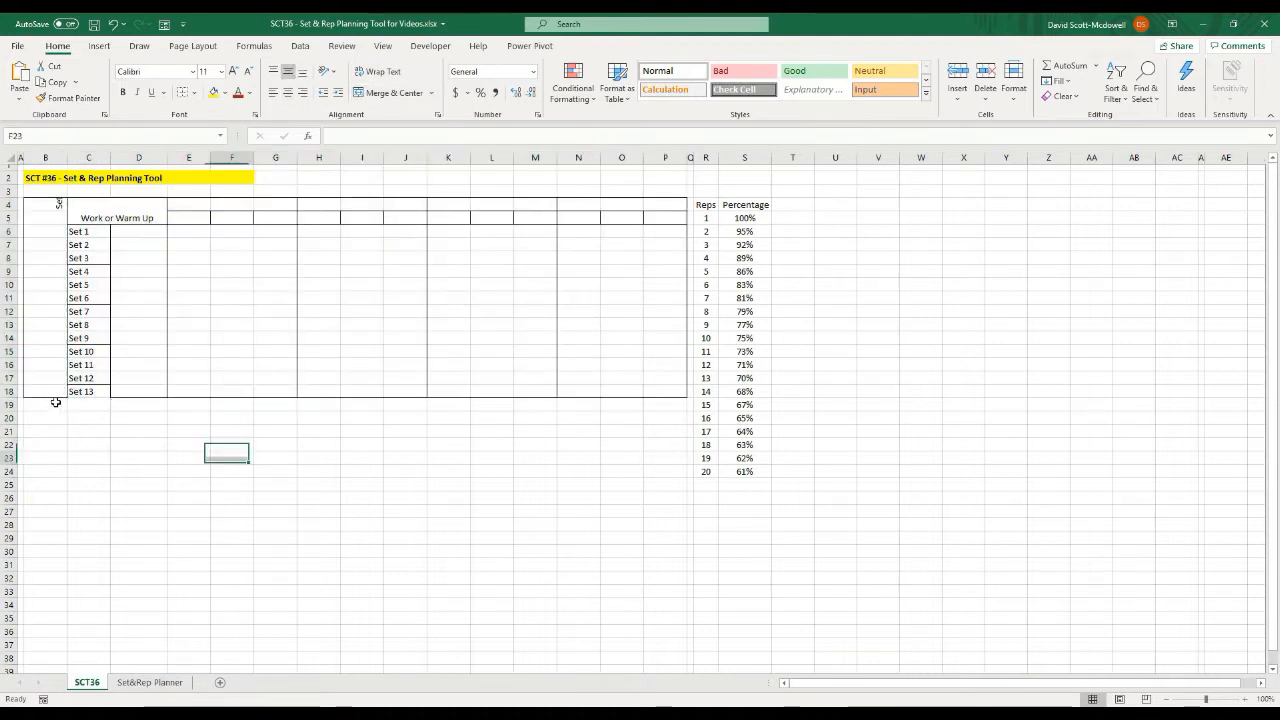
- Delete the Set 13 row cells B18:P18 with cells shifted left, and clear the stray values from C18:D18
left_click_drag(45, 391, 663, 390)
right_click(663, 390)
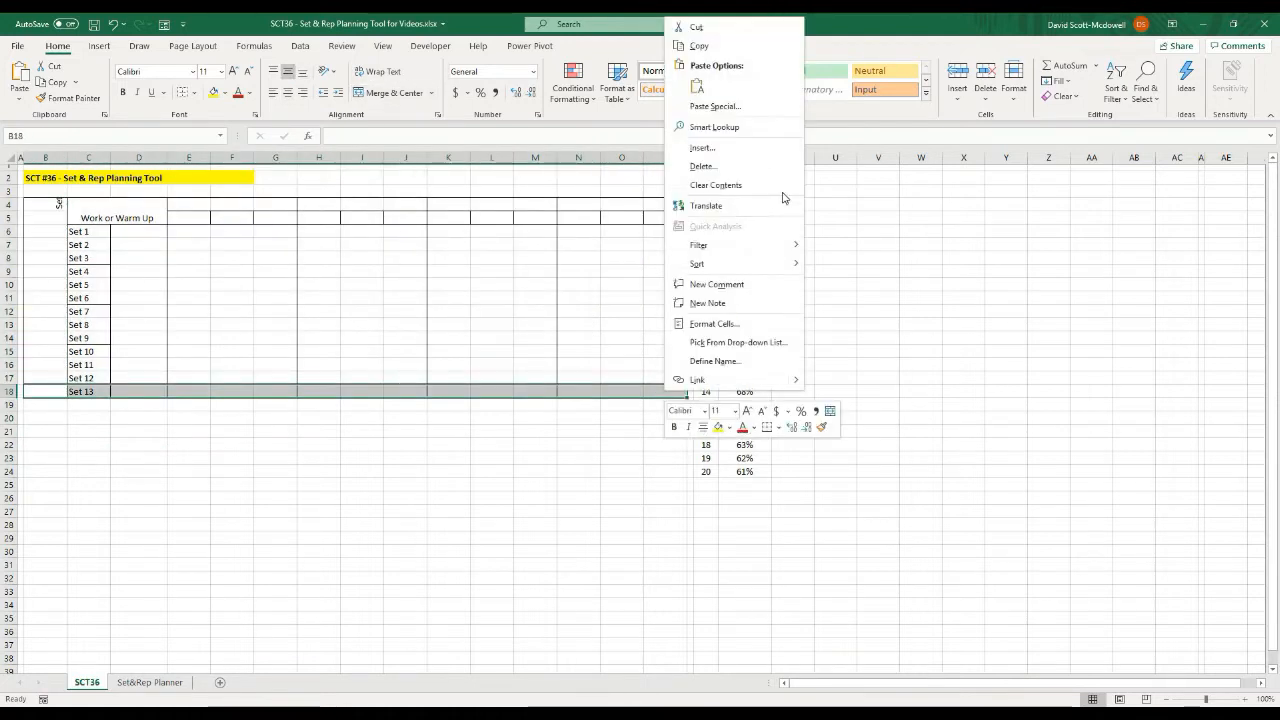
left_click(710, 164)
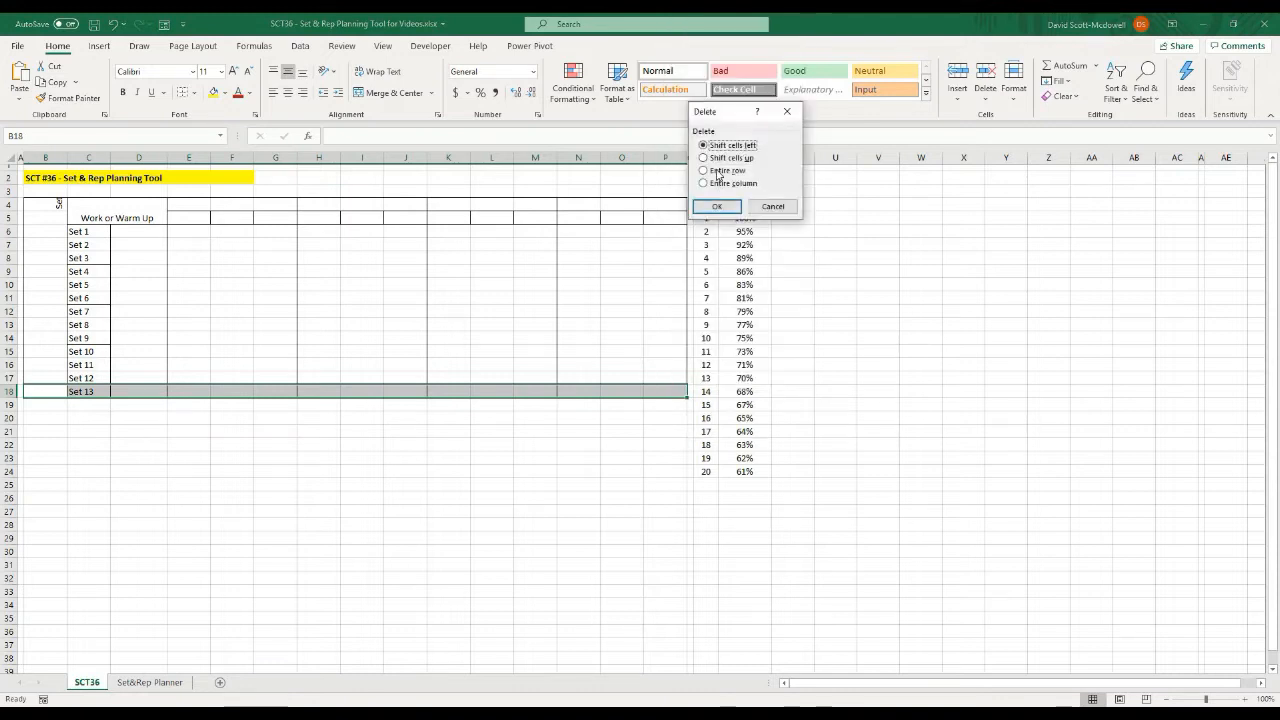
left_click(716, 206)
left_click(355, 472)
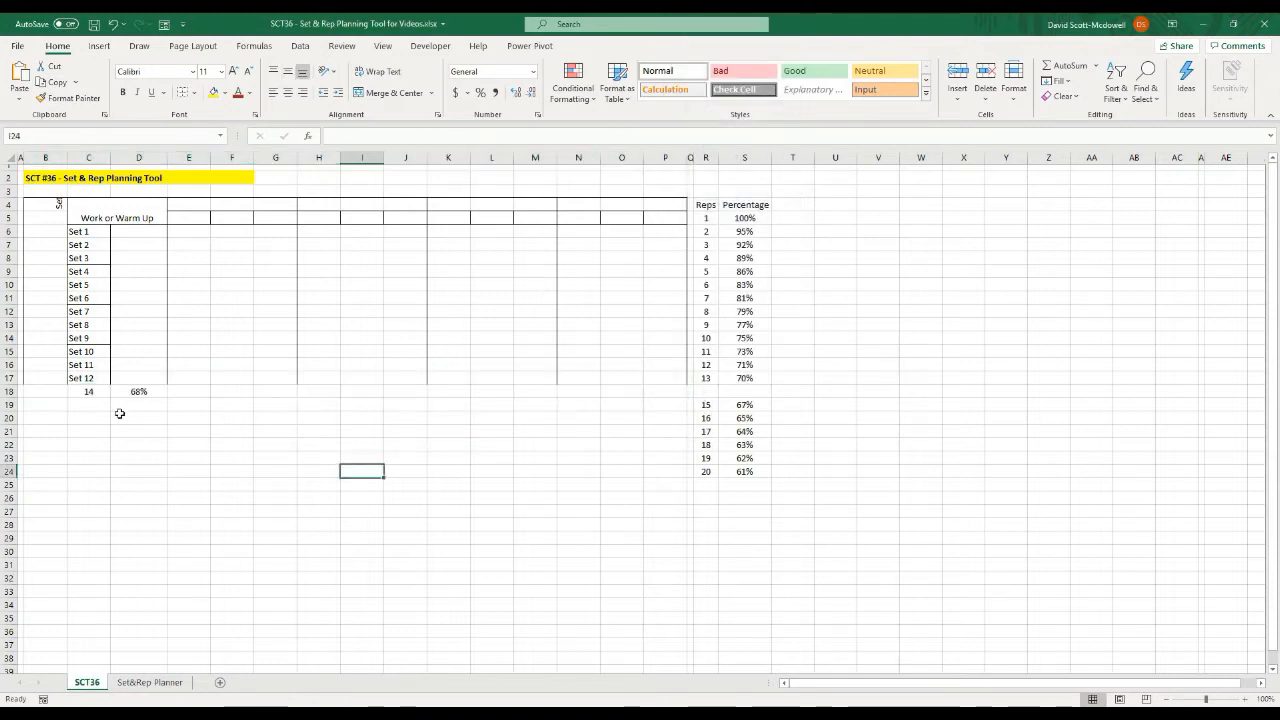
left_click_drag(89, 391, 134, 389)
key("Delete")
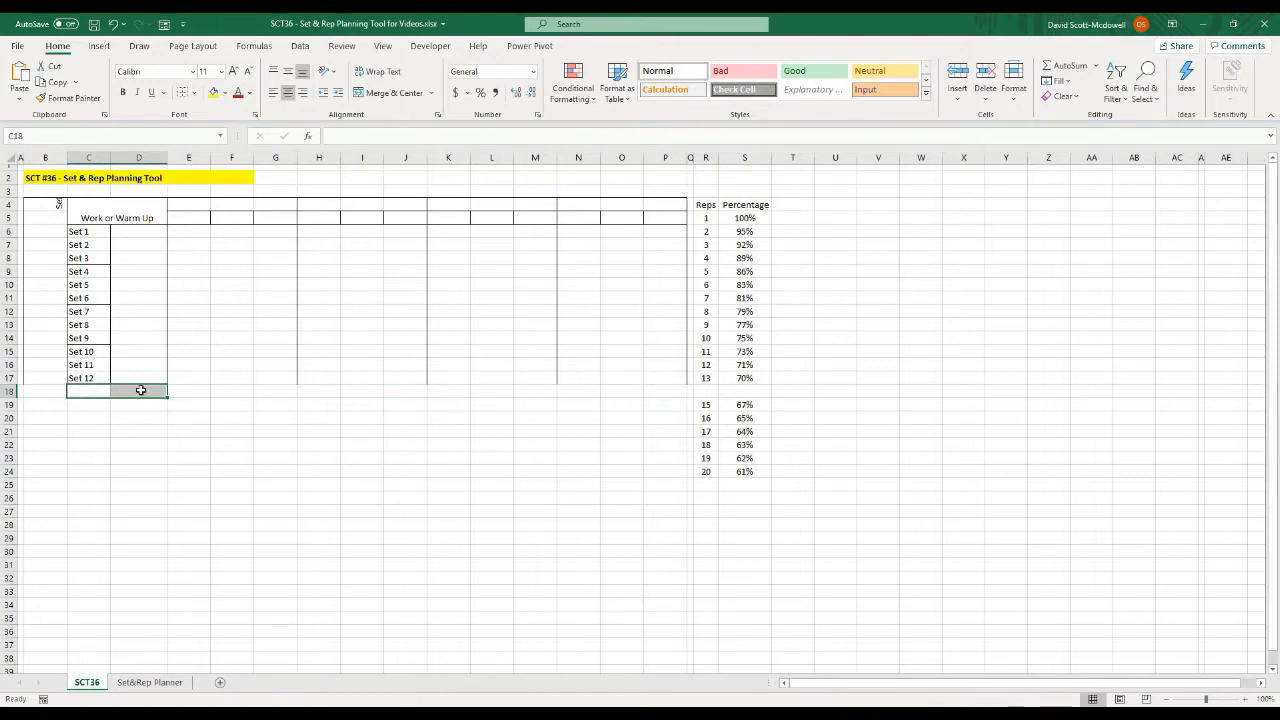
- Merge and center B4:B17 for the rotated "Set & Rep Cycle Statistics" title
left_click_drag(45, 210, 45, 378)
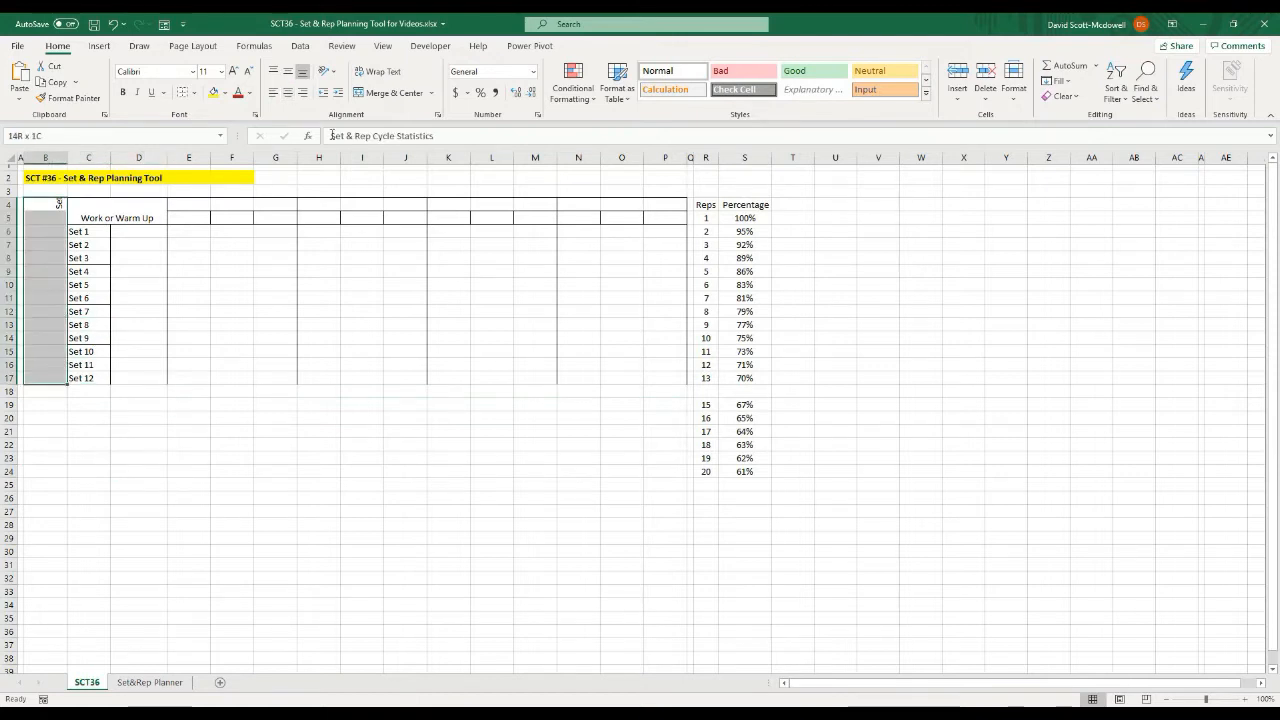
left_click(398, 89)
- Add a bottom border to the set labels in C6:C17 and remove their inside horizontal lines
left_click_drag(84, 232, 89, 382)
left_click(193, 92)
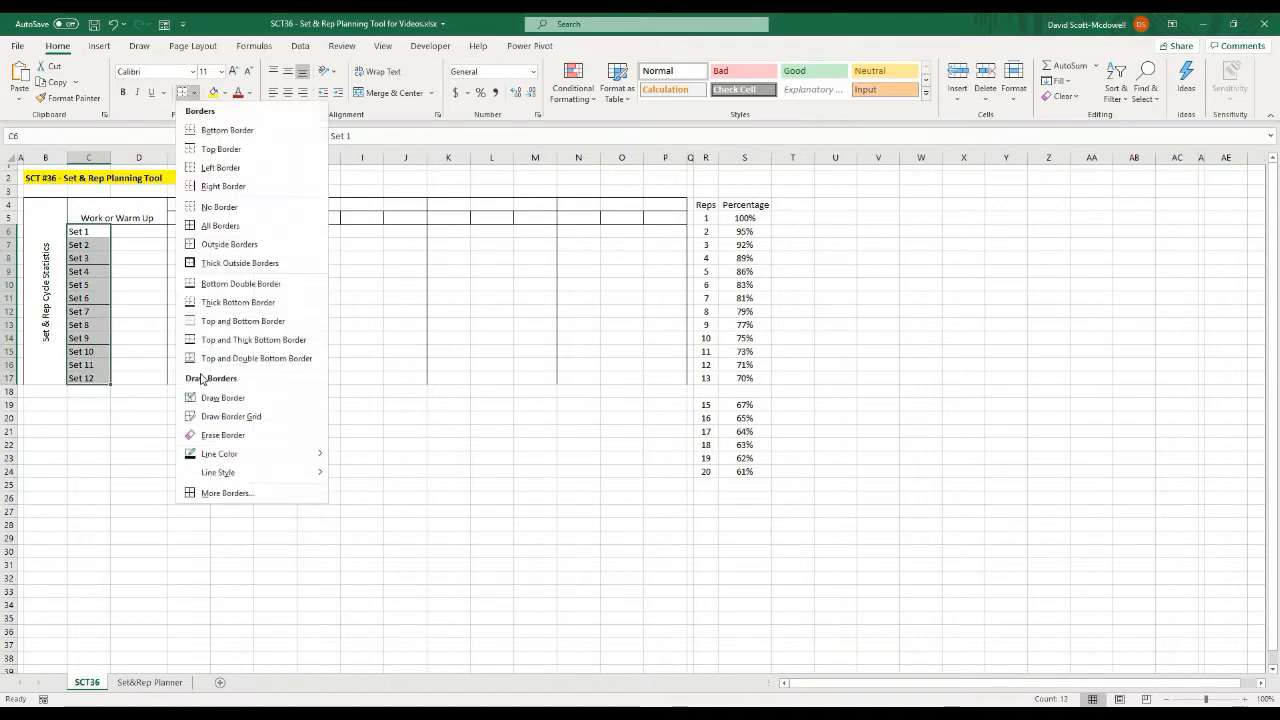
left_click(222, 494)
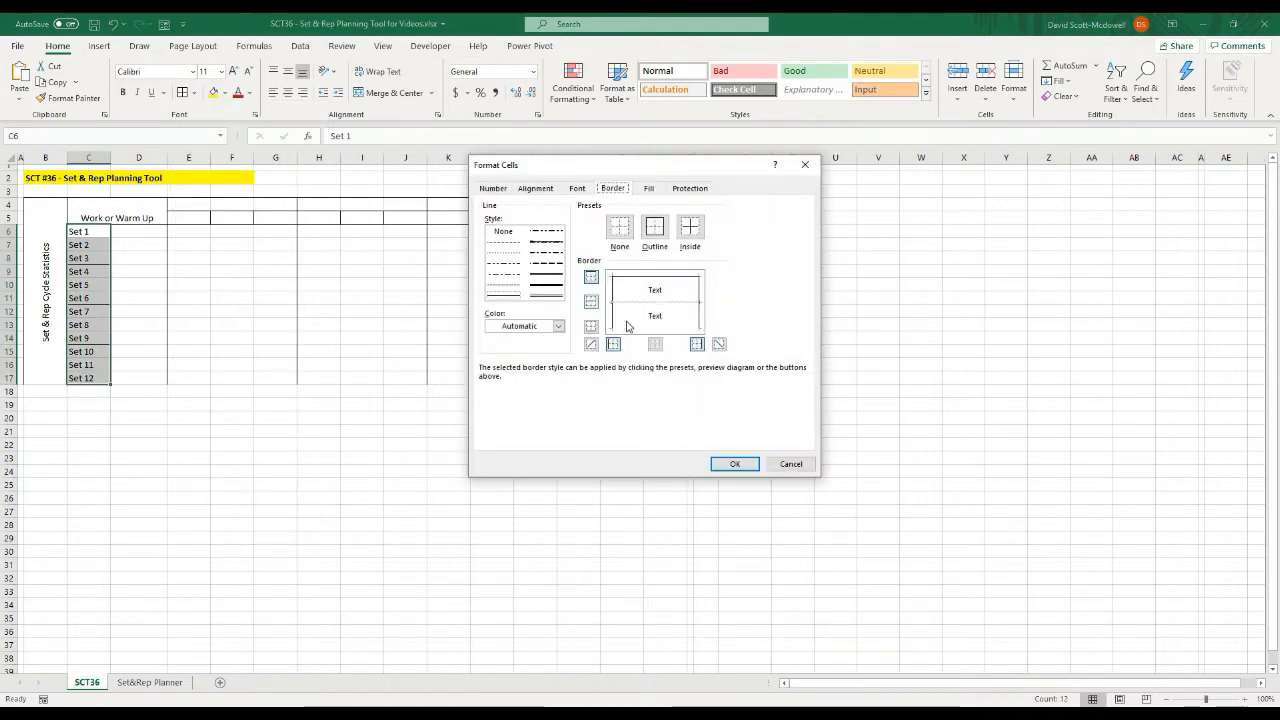
left_click(633, 330)
left_click(661, 302)
left_click(734, 464)
left_click(360, 497)
- Apply outside borders to the merged title cell B4:B17 and to the blank cells D6:D17
left_click(45, 260)
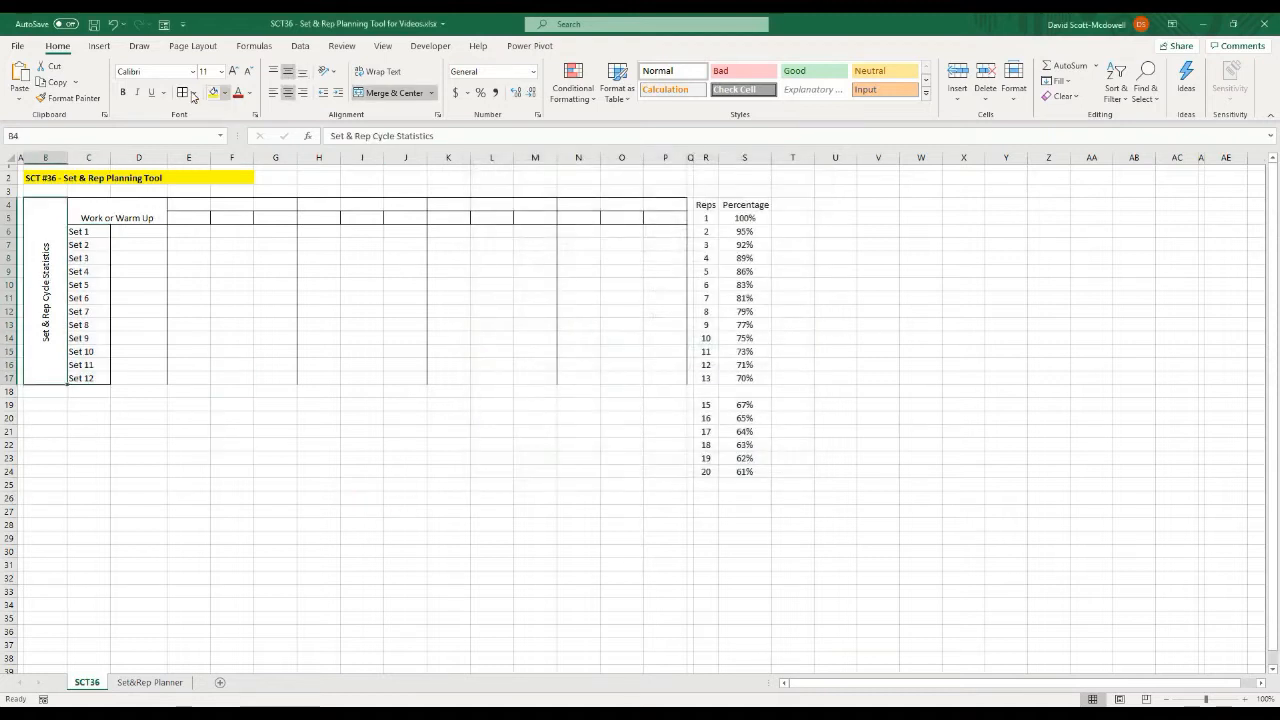
left_click(194, 94)
left_click(193, 243)
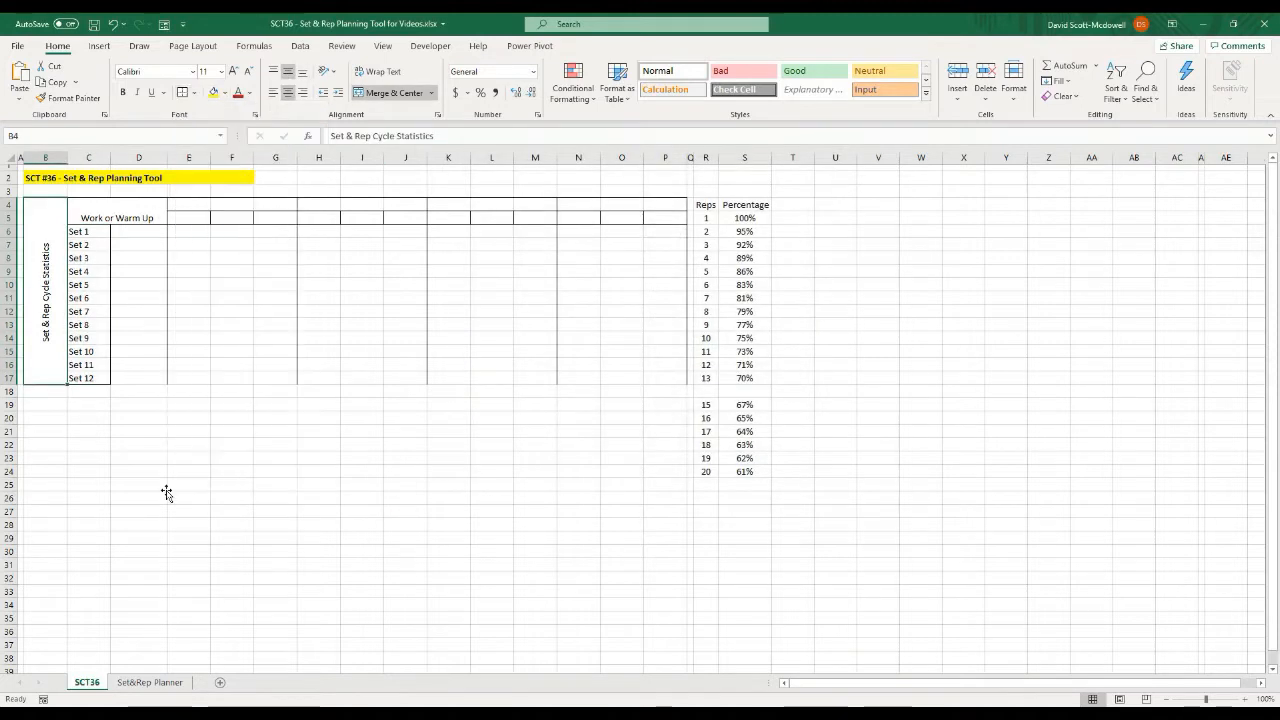
left_click(170, 497)
left_click_drag(140, 231, 140, 378)
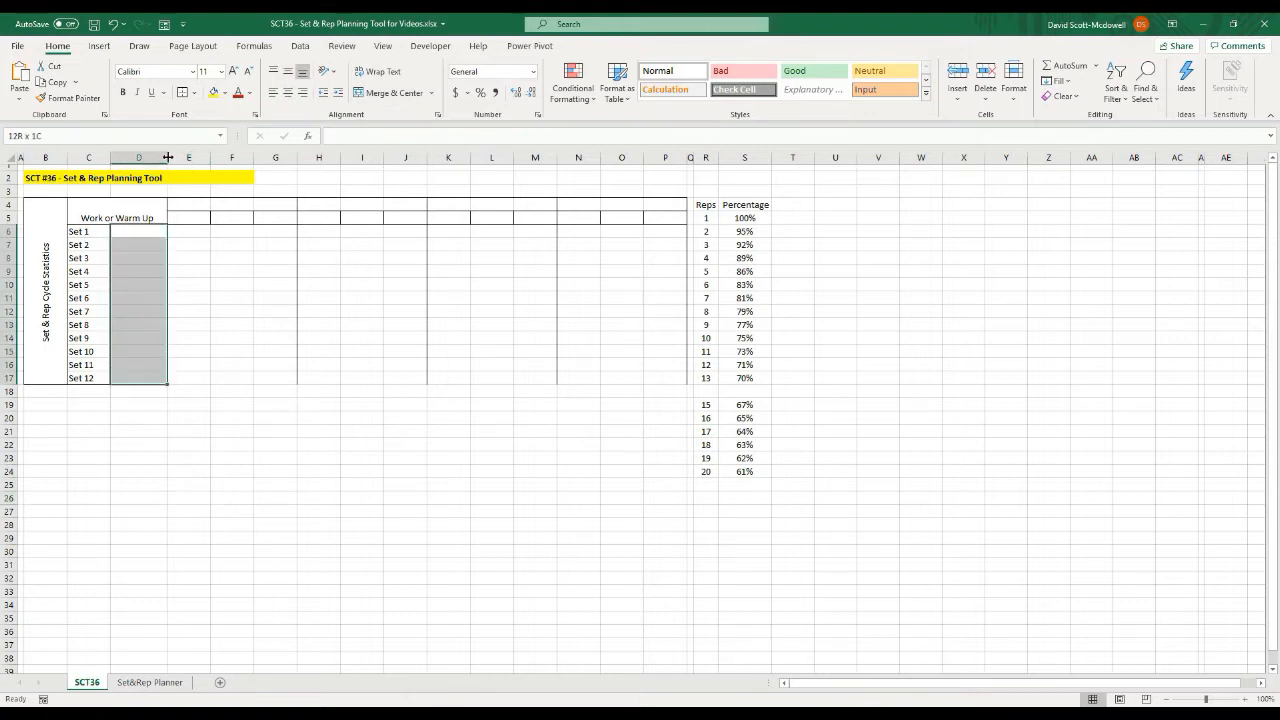
left_click(183, 92)
left_click(229, 482)
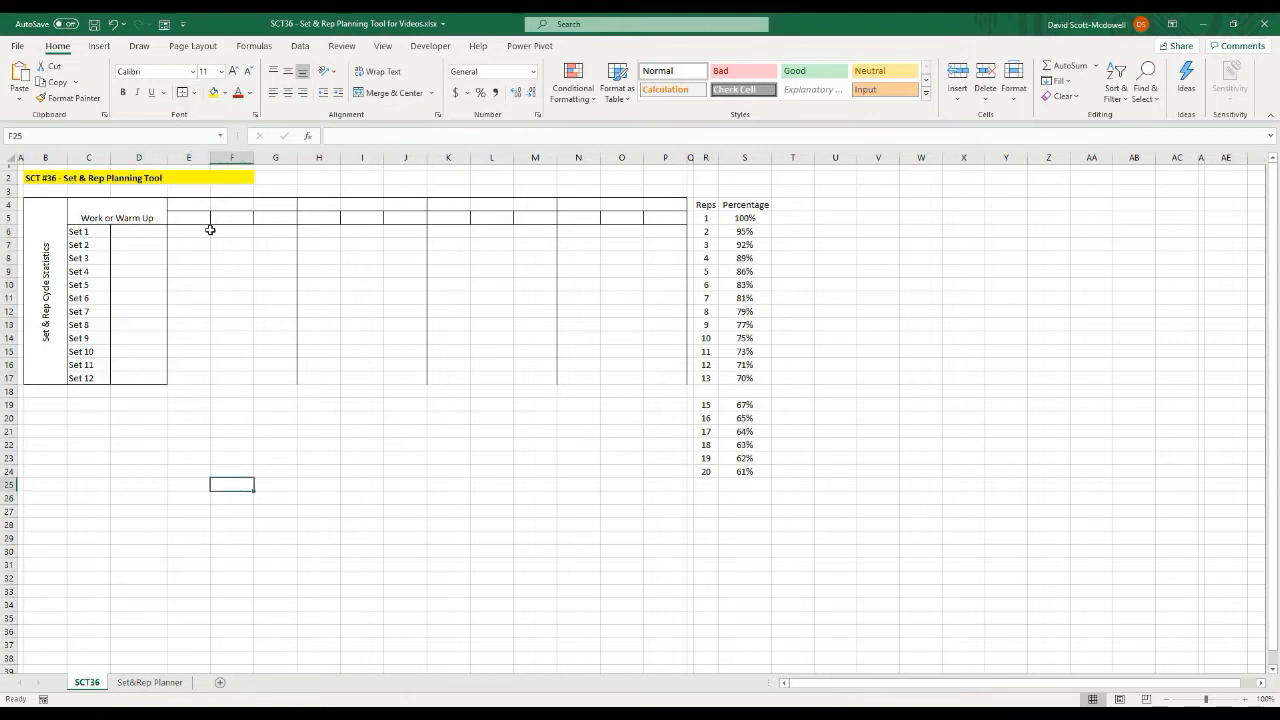
- Merge and center E4:G4 and H4:J4 and enter the headings "Week 1" and "Week 2"
left_click(189, 204)
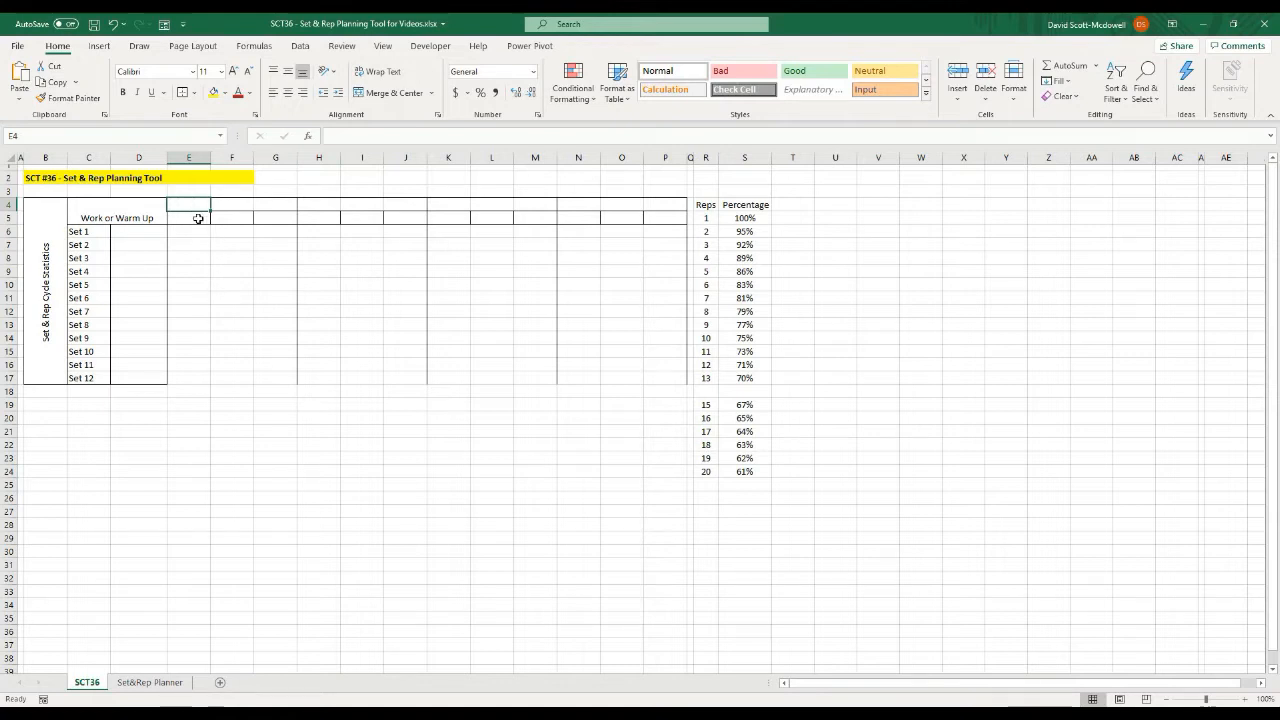
left_click_drag(191, 205, 280, 206)
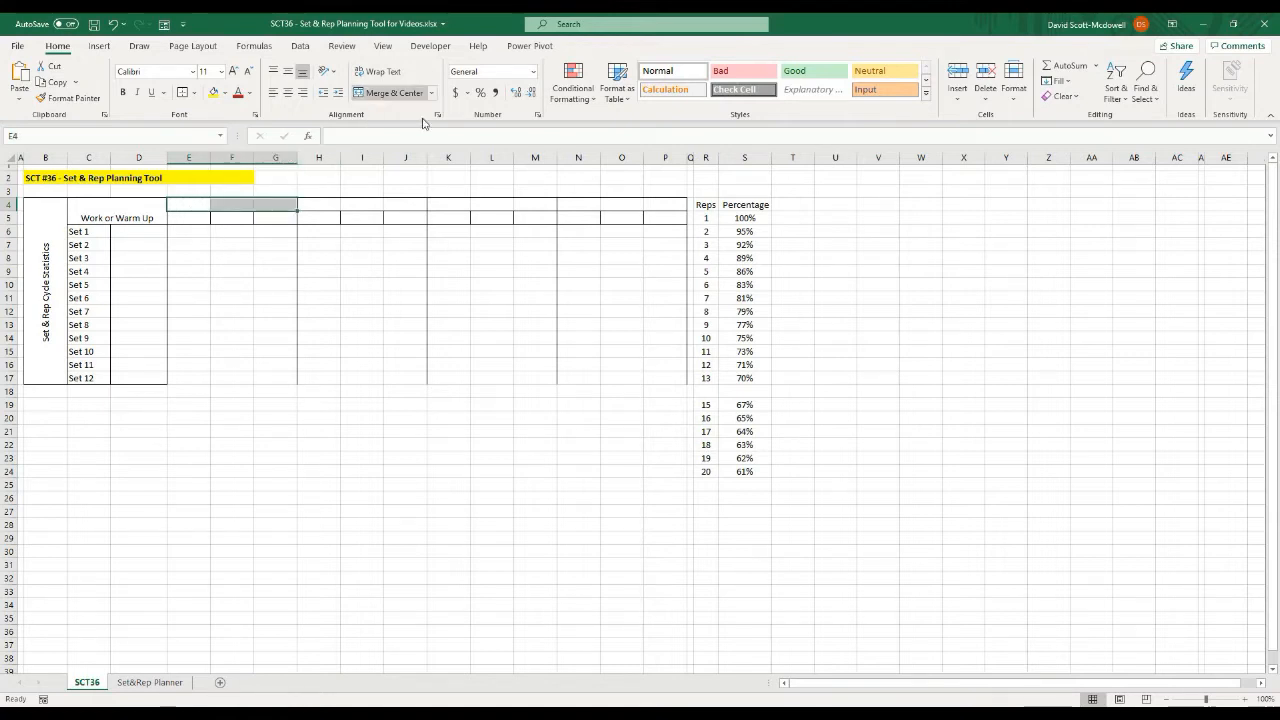
left_click(378, 93)
type("Week 1")
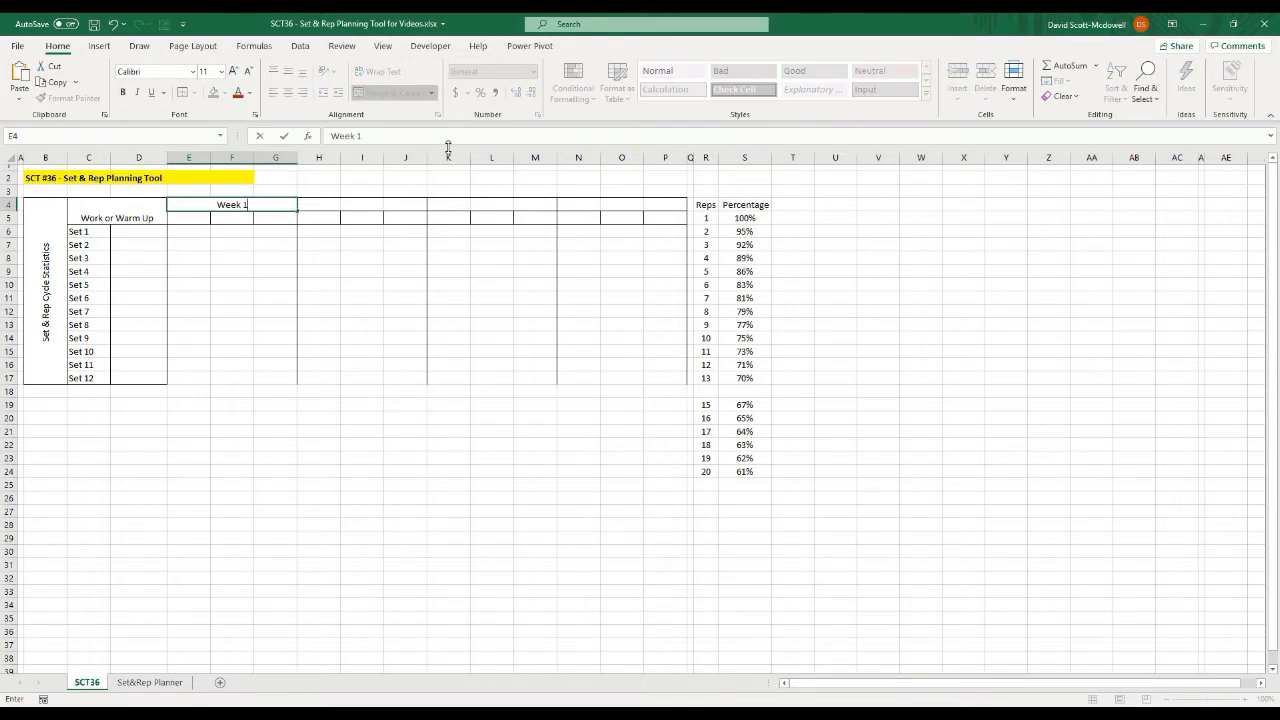
left_click_drag(313, 204, 410, 204)
left_click(375, 93)
type("Week 2")
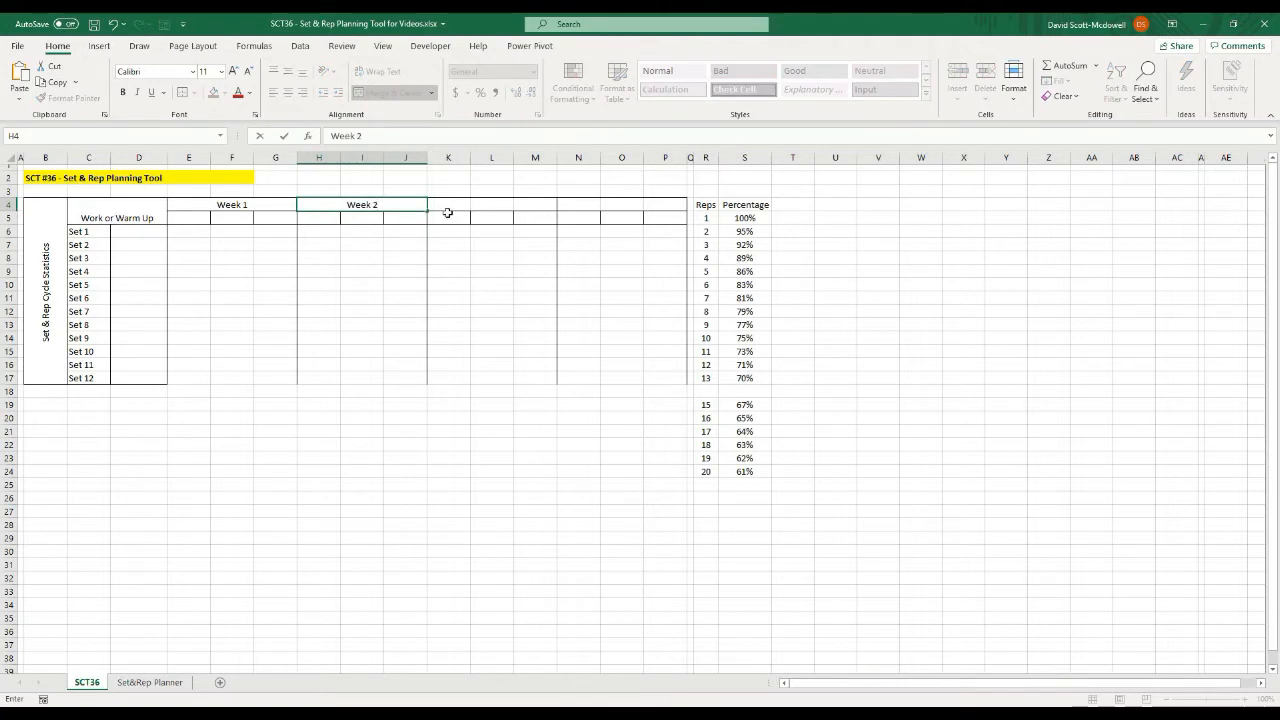
- Merge and center K4:M4 and N4:P4 and enter the headings "Week 3" and "Week 4"
left_click_drag(447, 206, 540, 206)
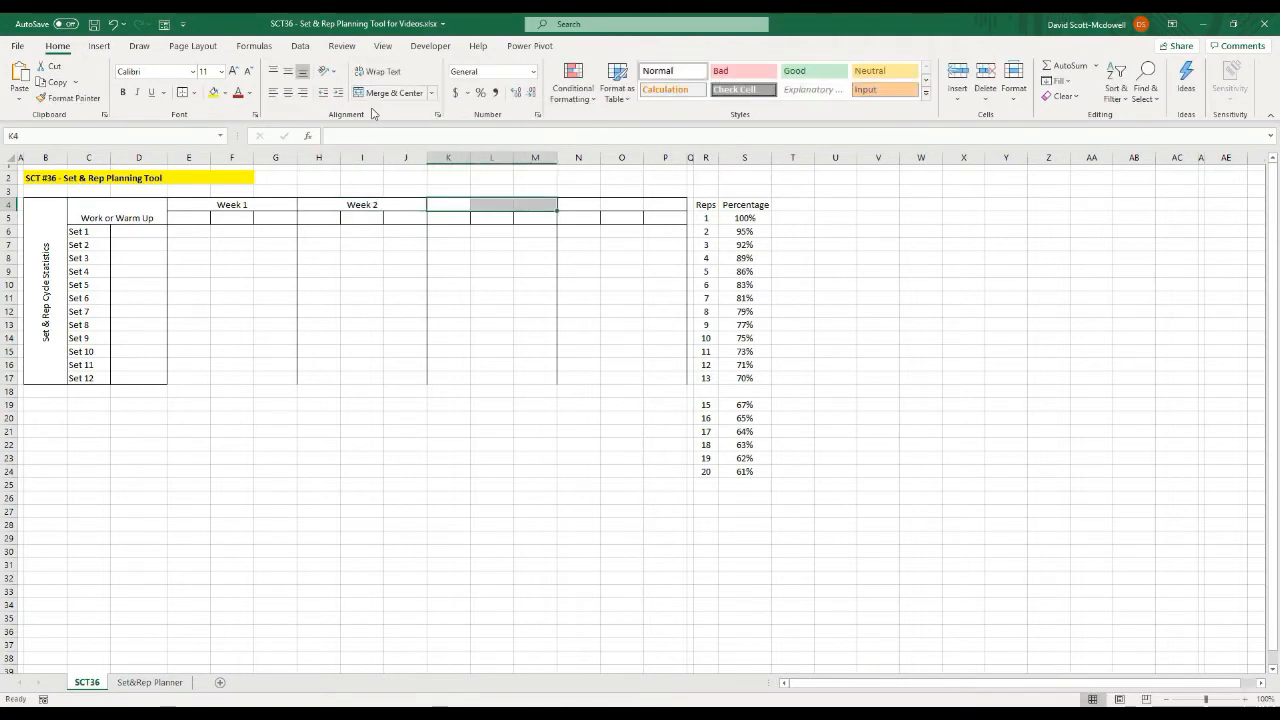
type("Week 3")
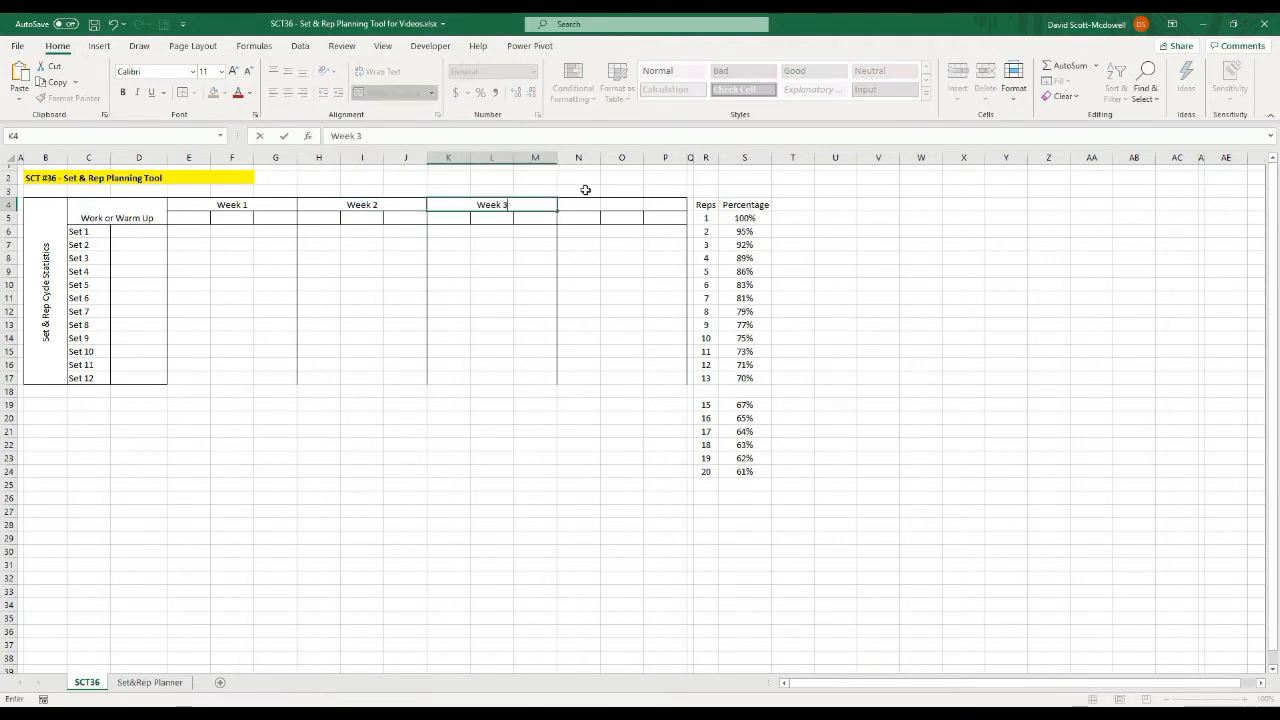
left_click_drag(578, 207, 650, 206)
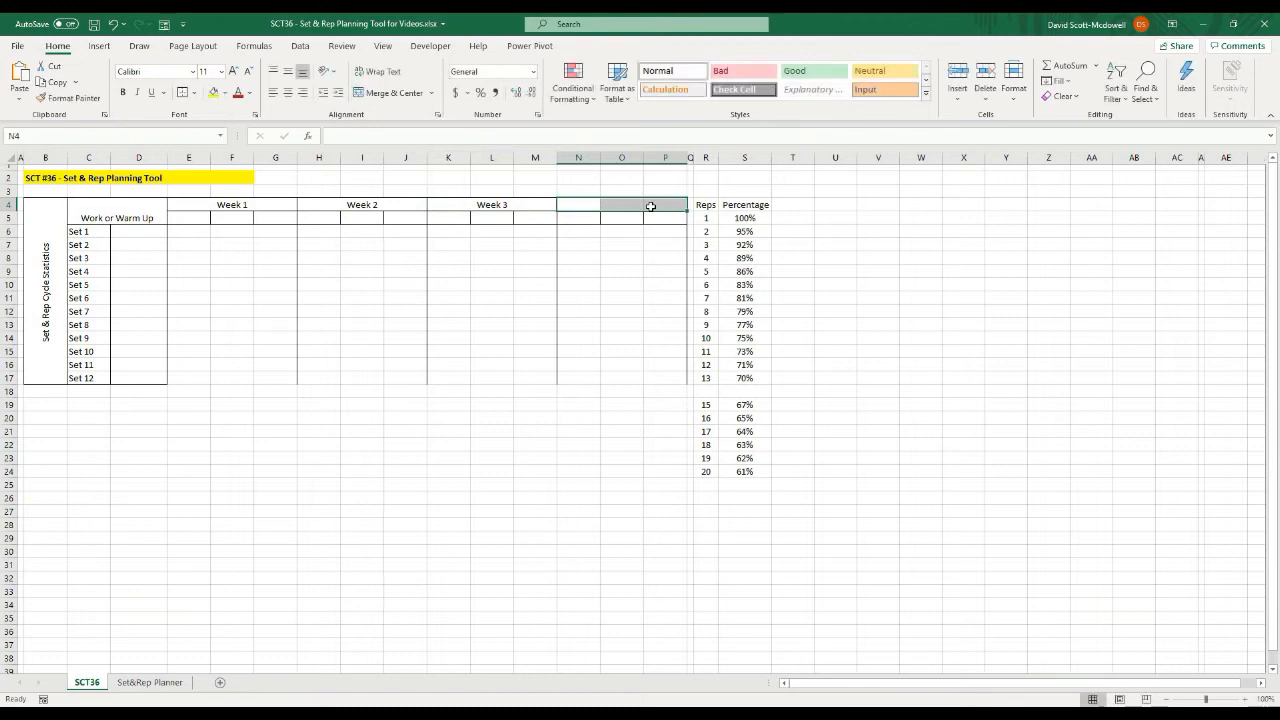
left_click(382, 96)
type("Week 4")
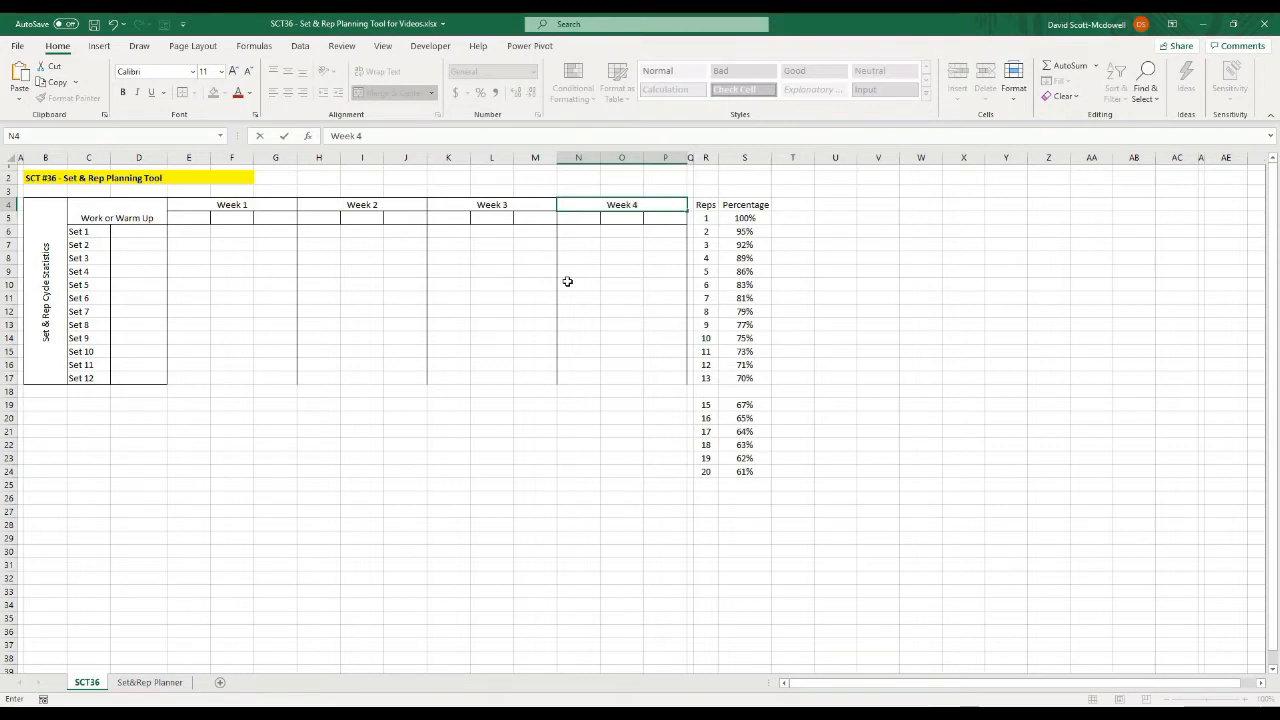
key("Return")
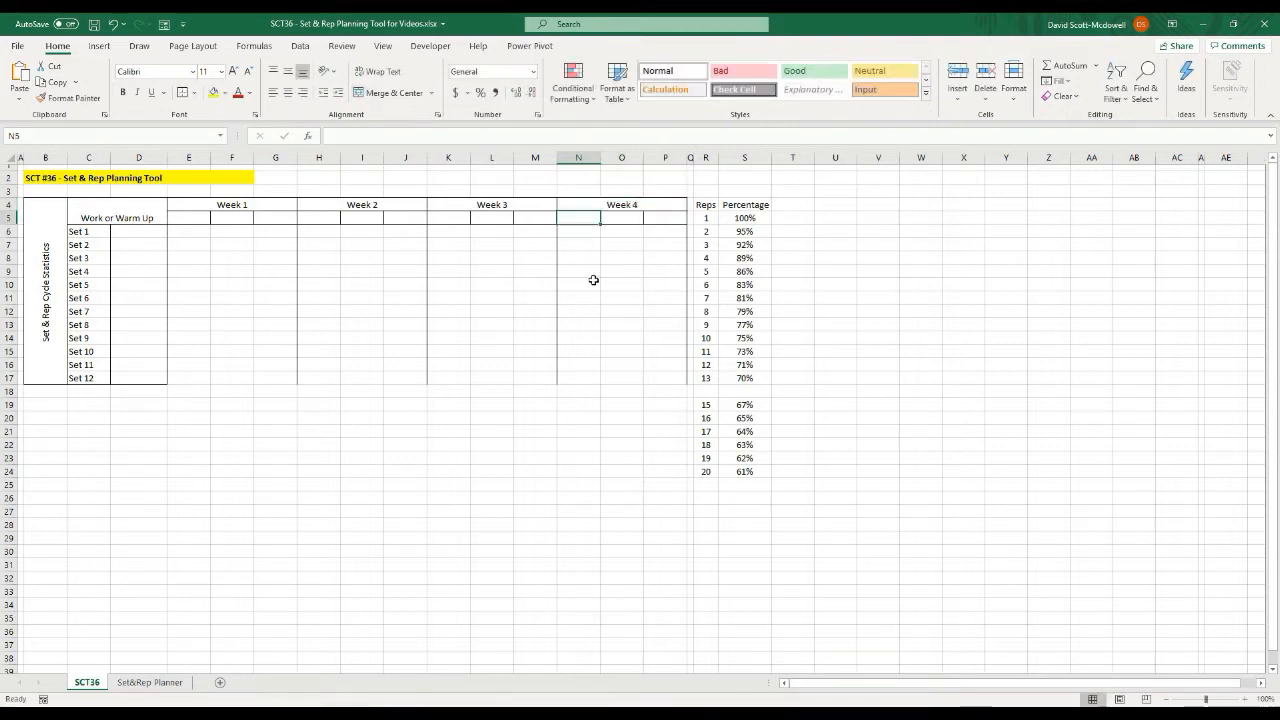
left_click(554, 427)
left_click(592, 346)
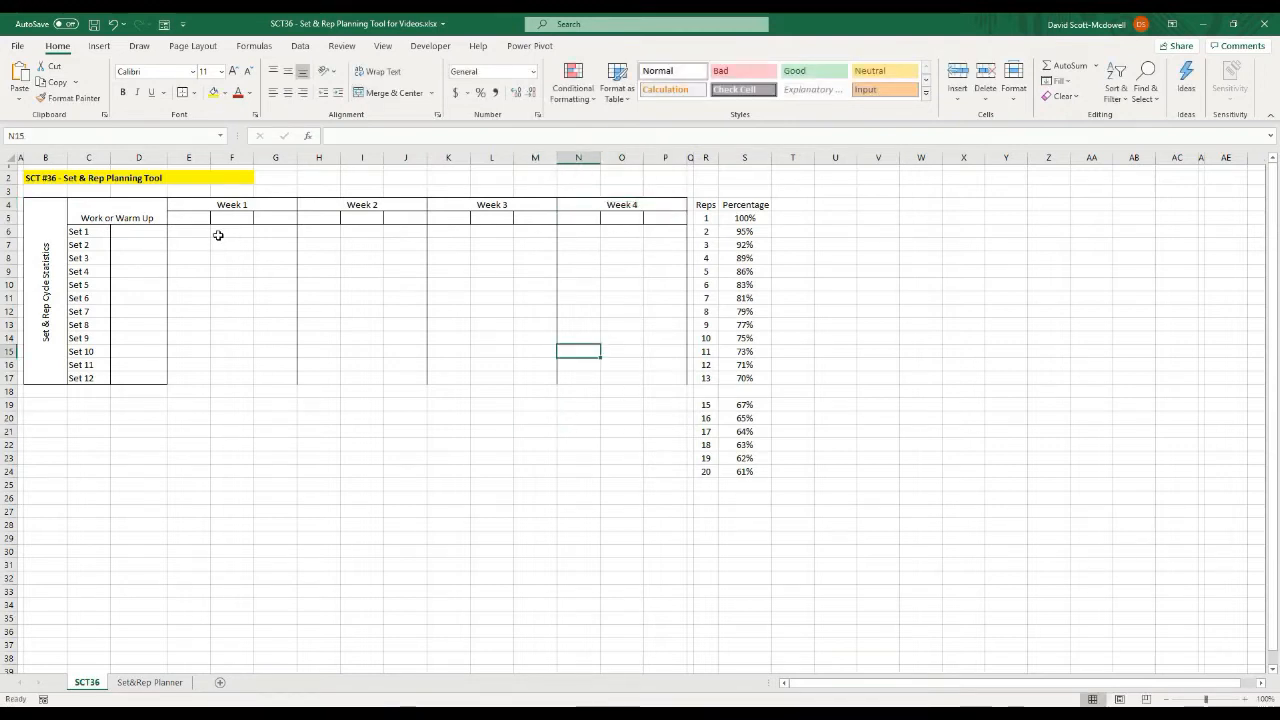
- Enter the subheadings "Rep", "%" and "Rel Int" in E5:G5 under Week 1 and center them
left_click(190, 218)
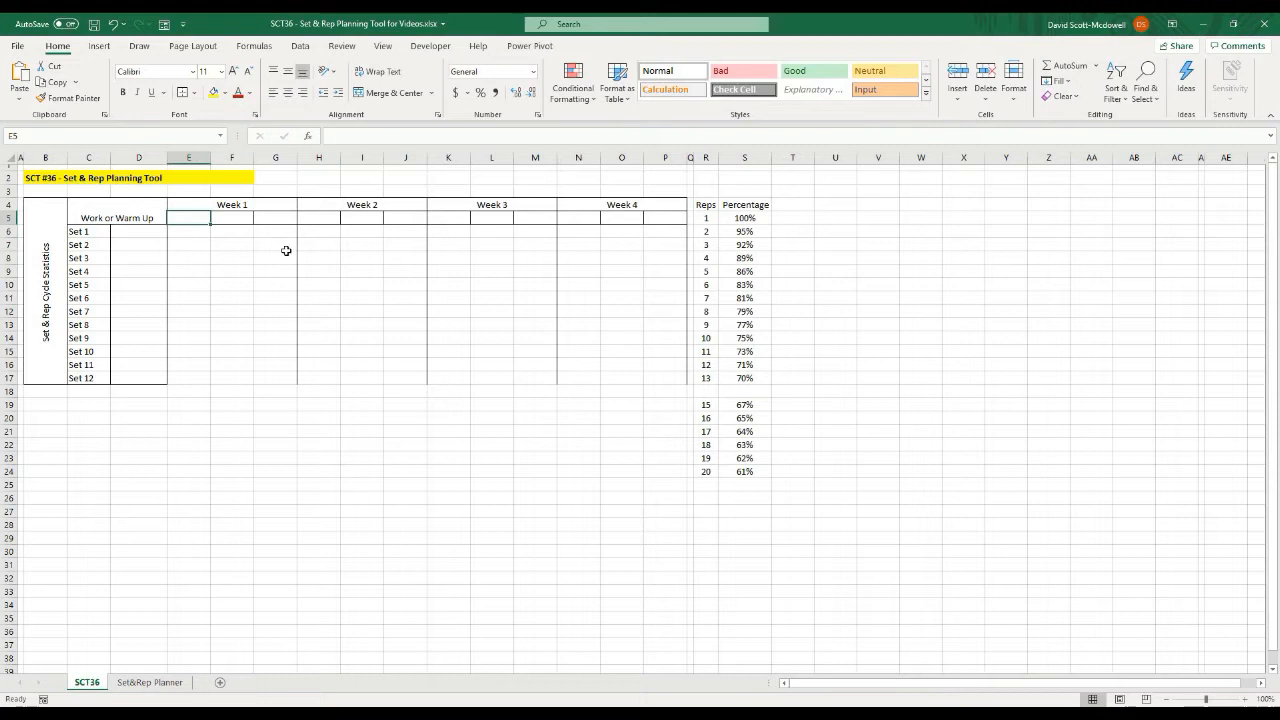
type("Re")
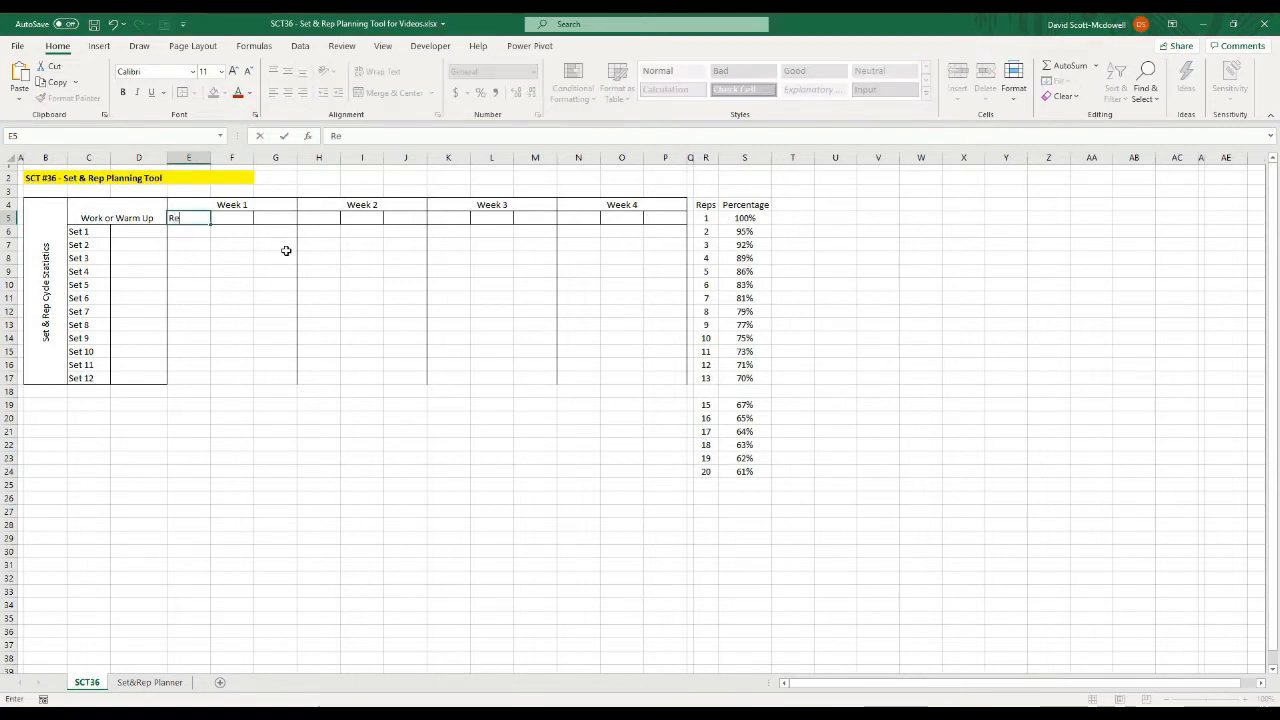
type("p")
key("Tab")
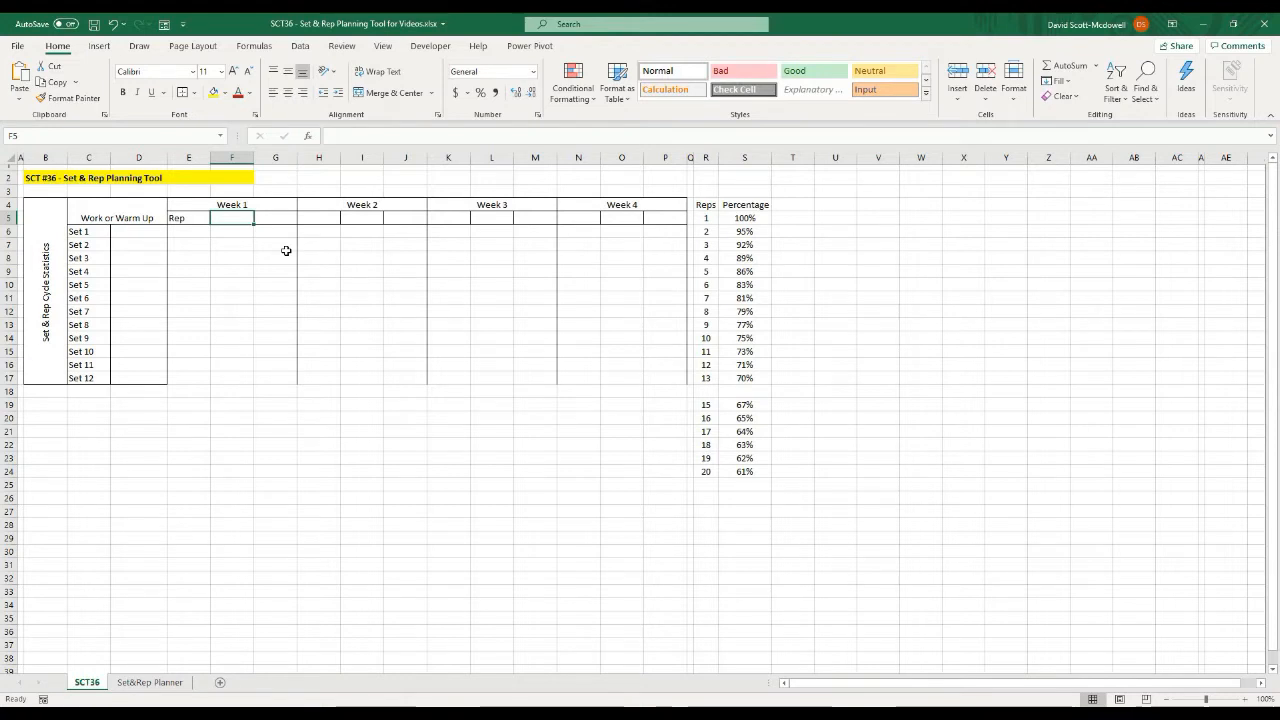
type("^")
key("Tab")
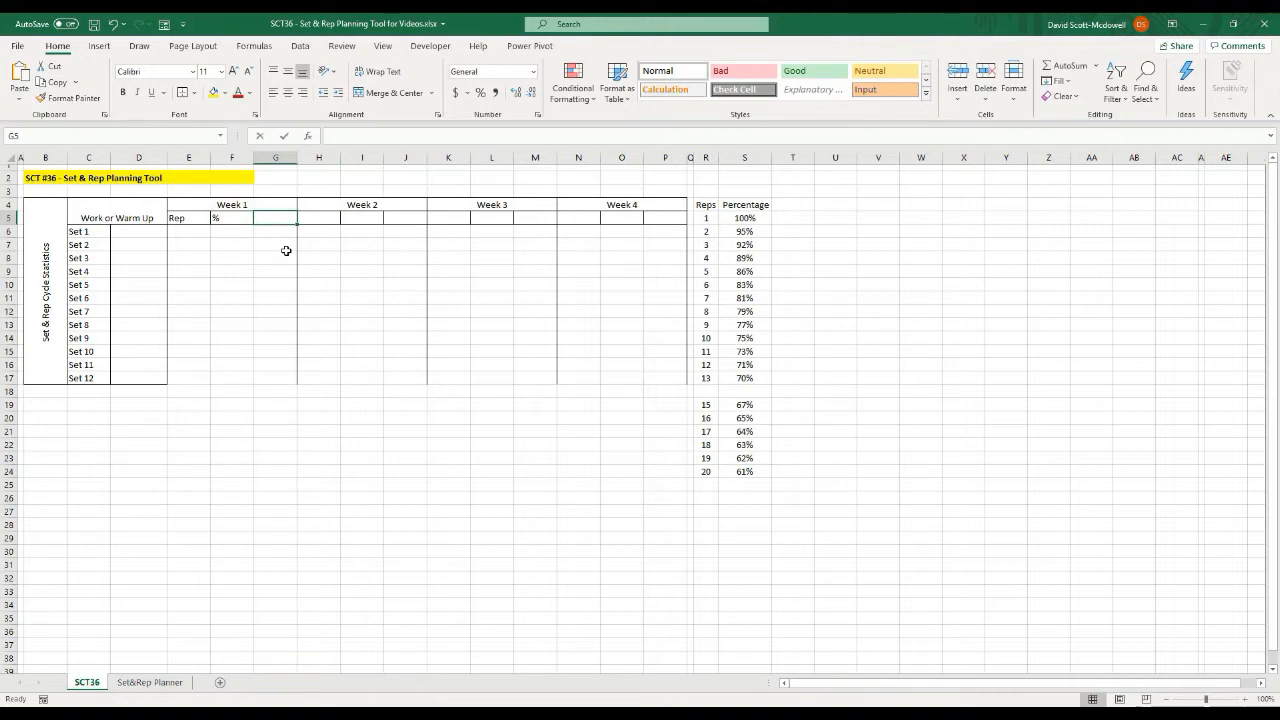
type("Rel Int")
key("Return")
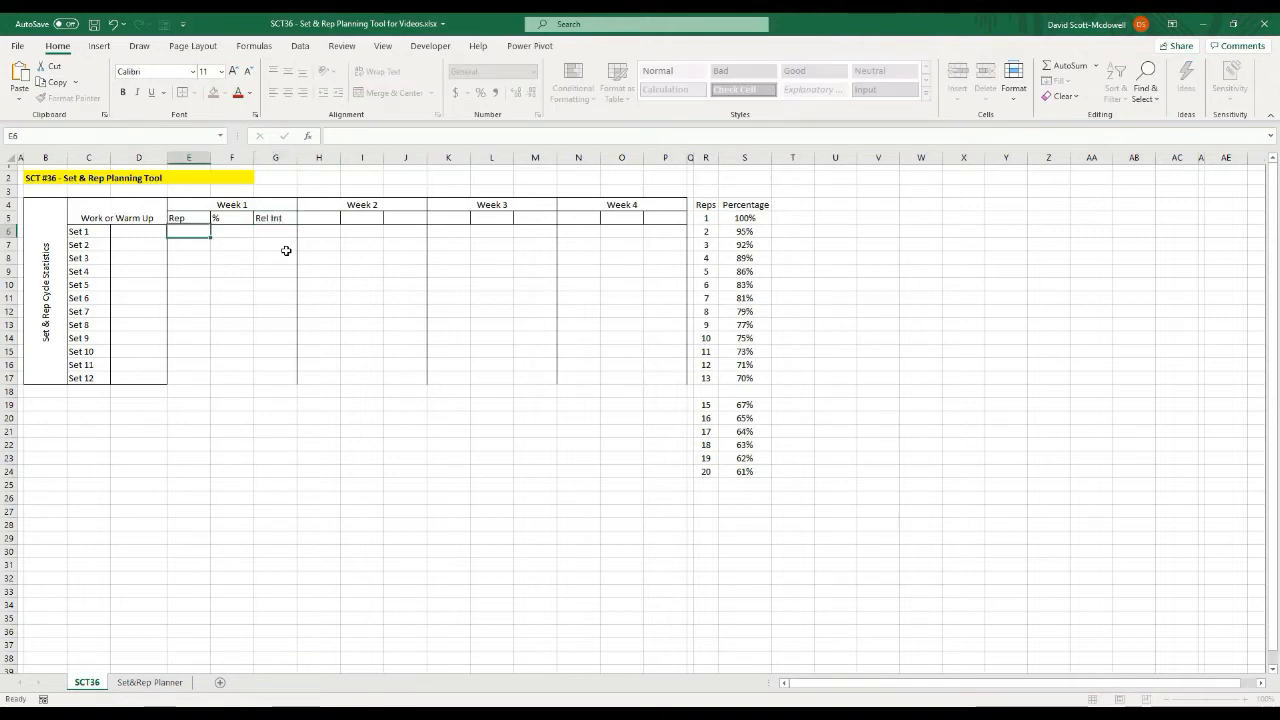
left_click_drag(183, 216, 276, 217)
left_click(287, 92)
left_click(275, 324)
- Copy the Week 1 subheadings E5:G5 to the Week 2, 3 and 4 columns starting at H5, K5 and N5
left_click_drag(185, 218, 272, 218)
key("ctrl+c")
left_click(320, 218)
key("ctrl+v")
left_click(448, 218)
key("ctrl+v")
left_click(578, 218)
key("ctrl+v")
left_click(541, 442)
left_click(266, 376)
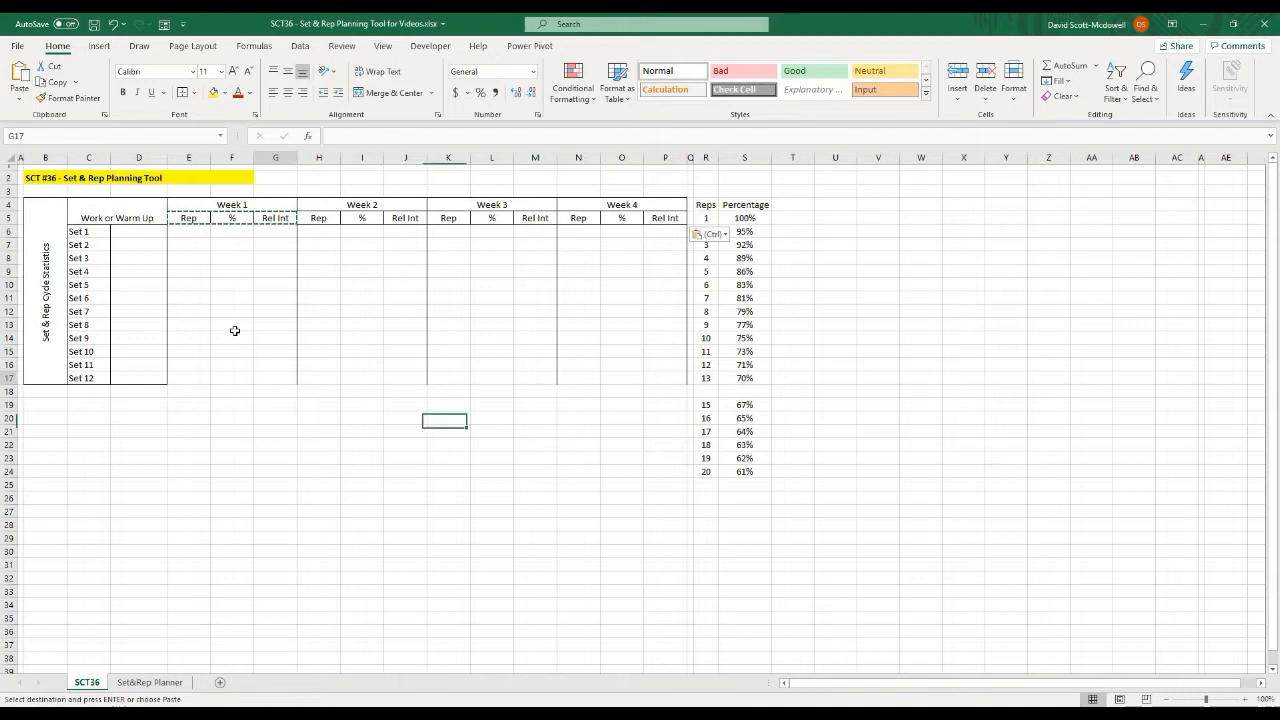
left_click(231, 319)
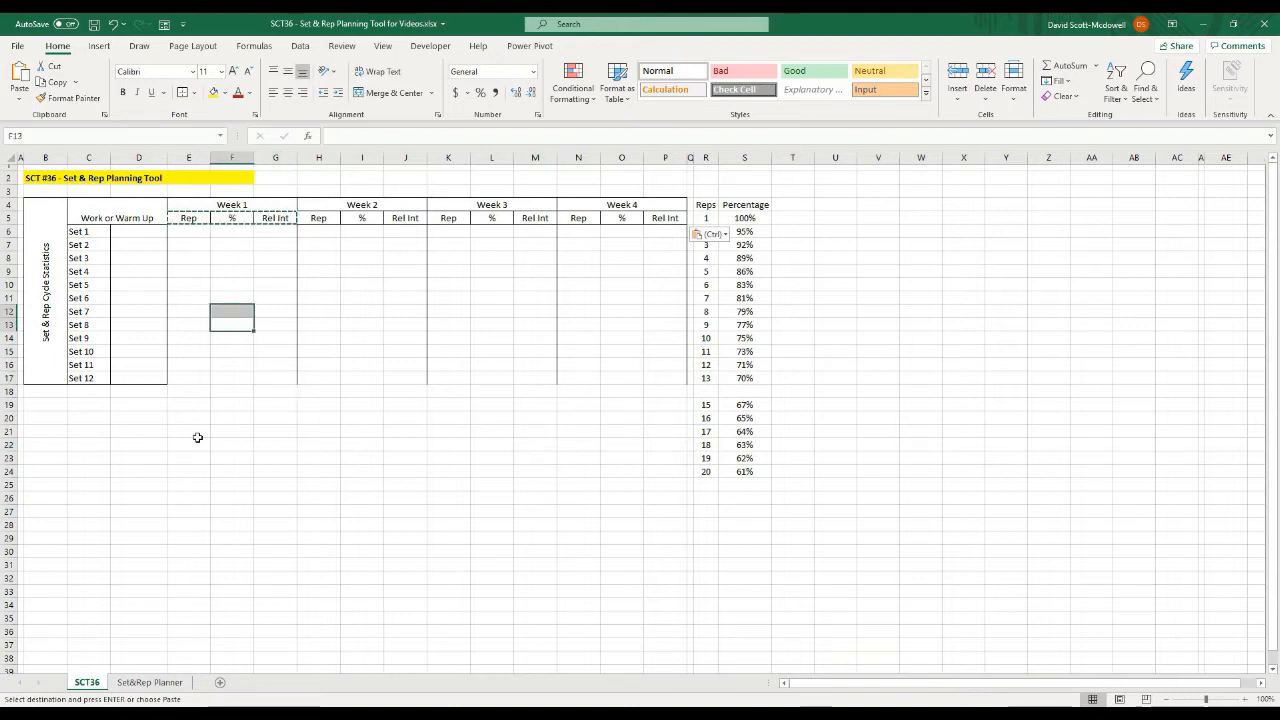
left_click(274, 415)
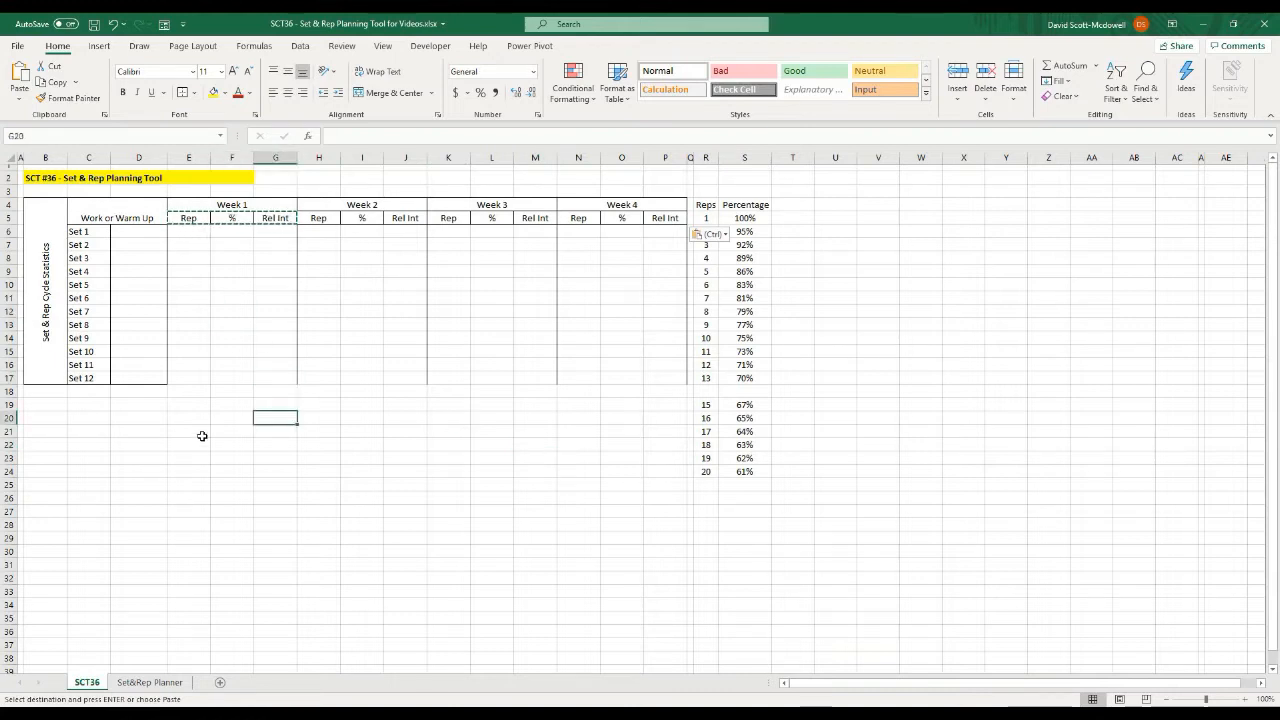
left_click(222, 498)
left_click(180, 230)
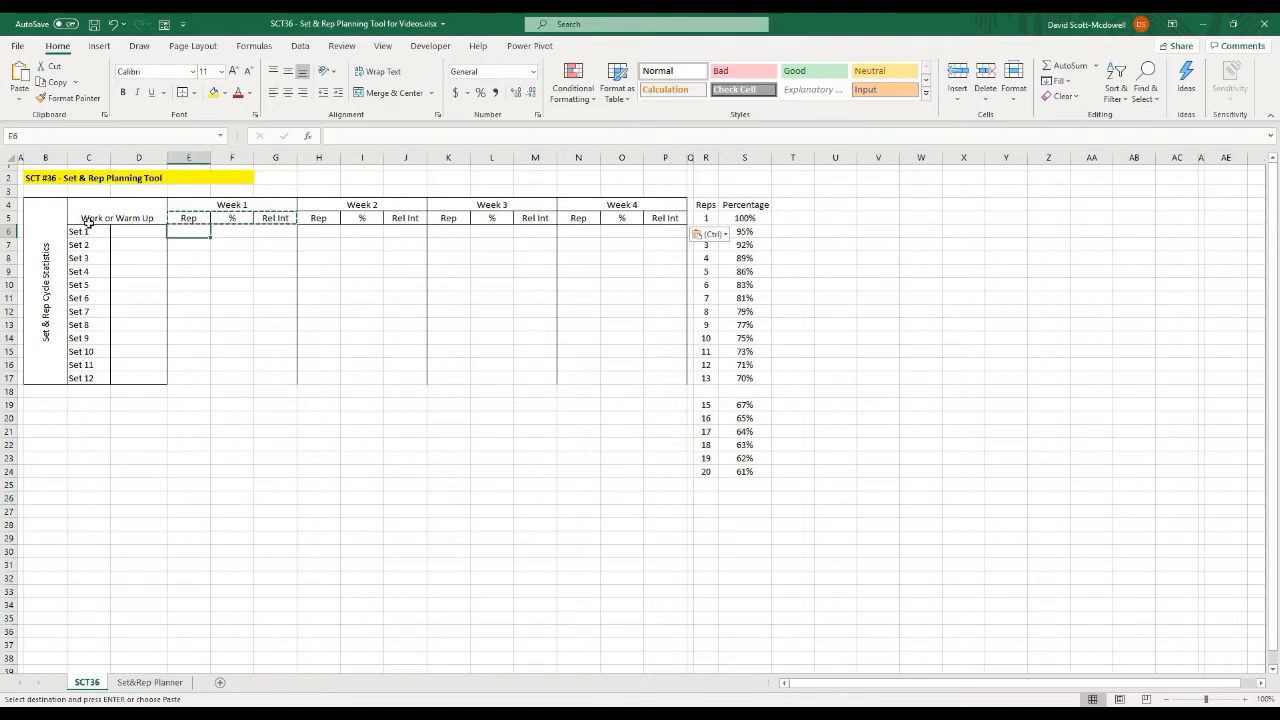
- Apply a thick outline border to the merged title cell B4:B17
left_click(55, 213)
left_click(194, 92)
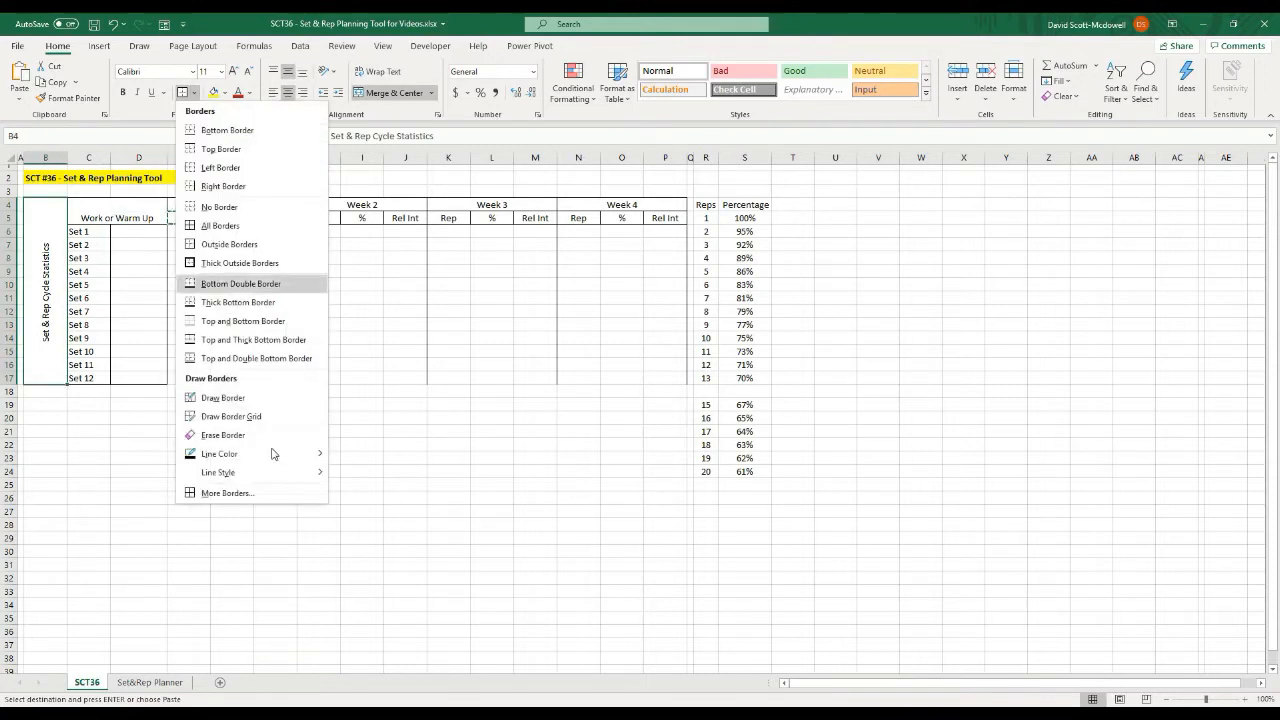
left_click(228, 493)
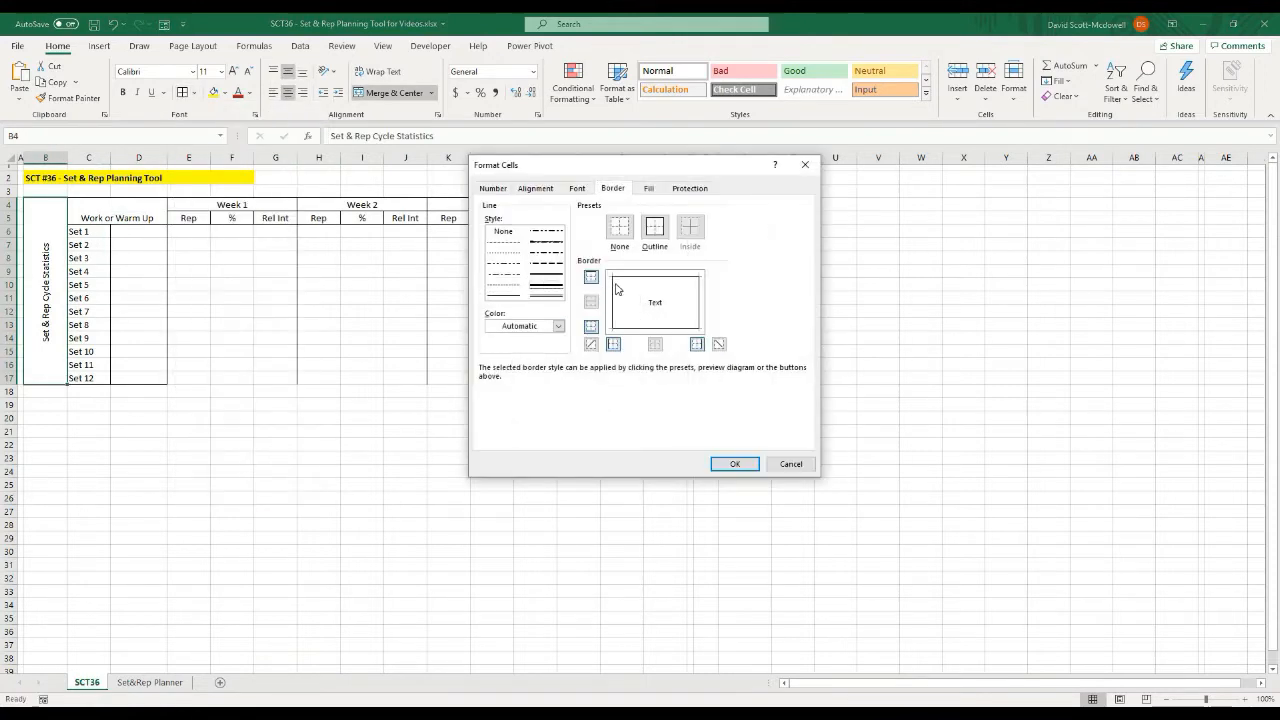
left_click(659, 330)
left_click(735, 464)
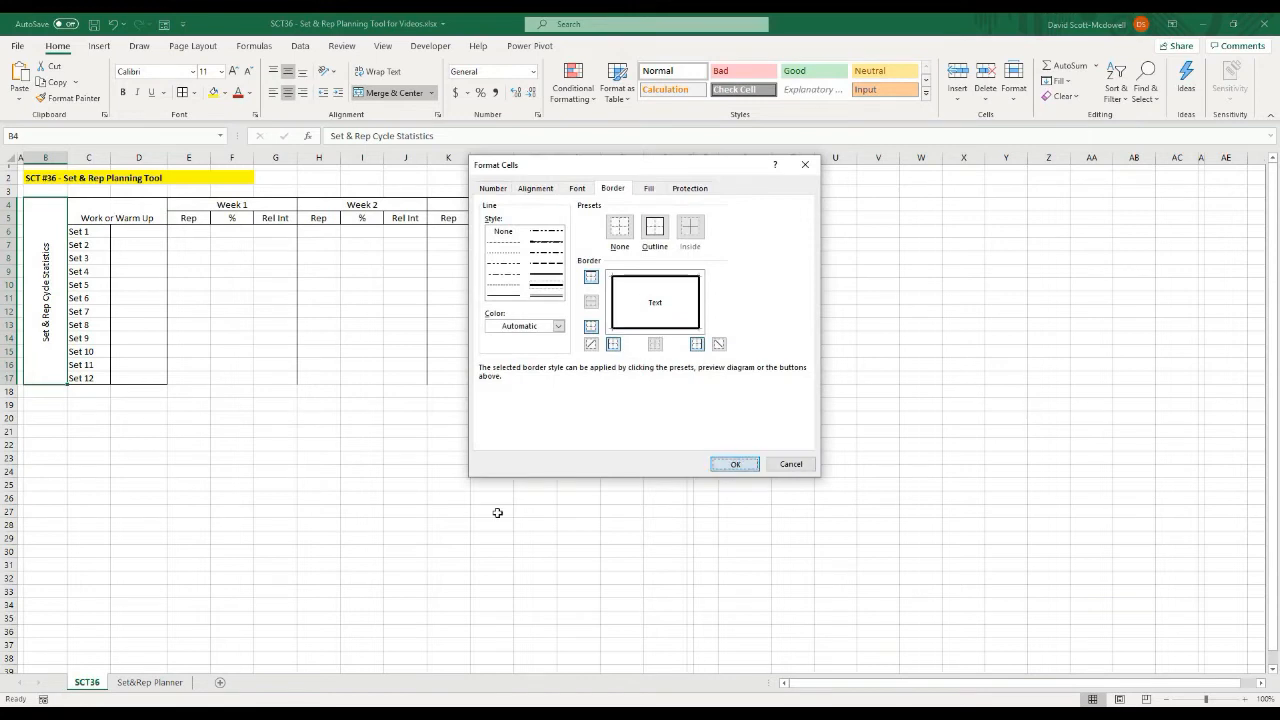
left_click(492, 513)
- Apply a thick outline border around the whole cycle statistics table B4:P17
left_click_drag(50, 213, 670, 378)
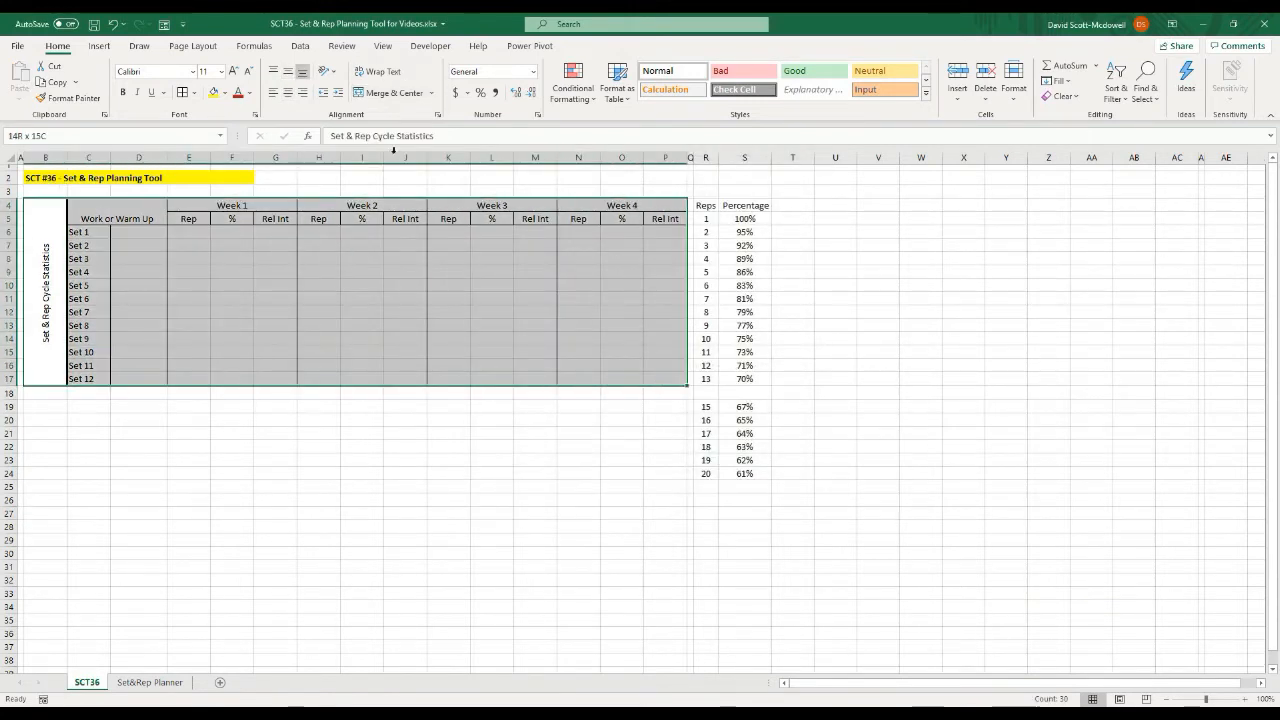
left_click(196, 92)
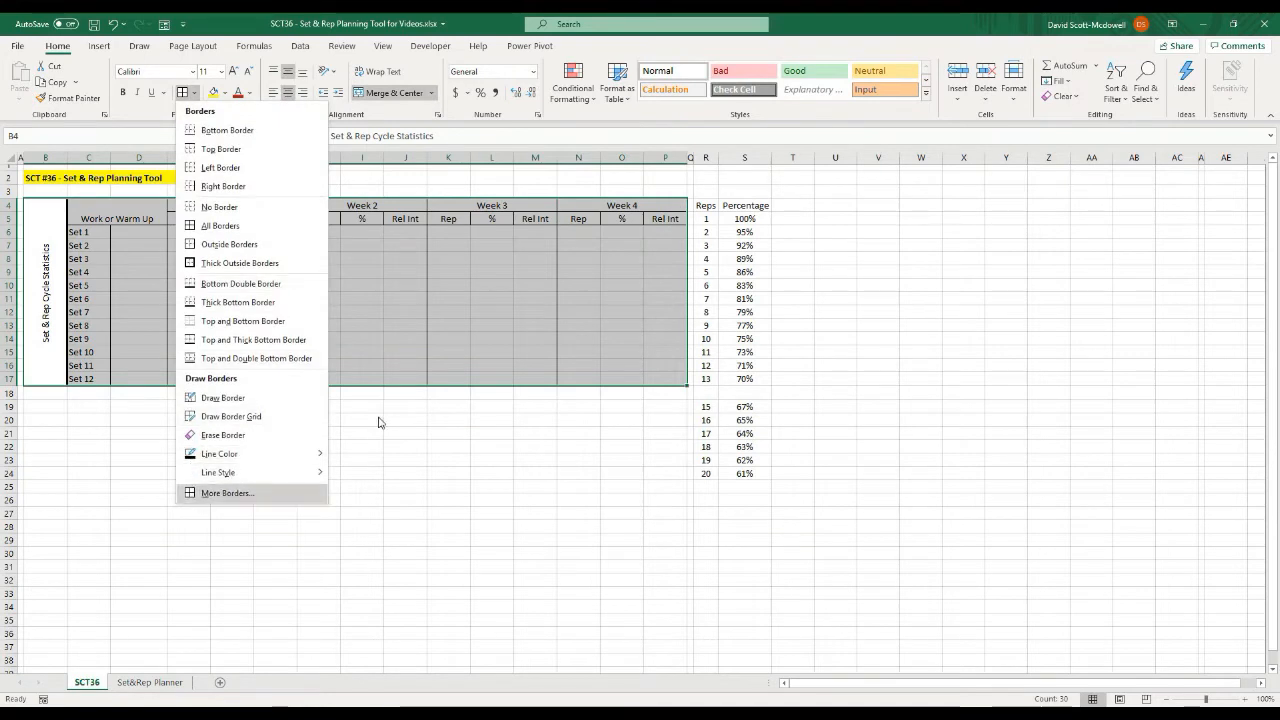
left_click(215, 497)
left_click(637, 325)
left_click(666, 278)
left_click(732, 464)
left_click(535, 499)
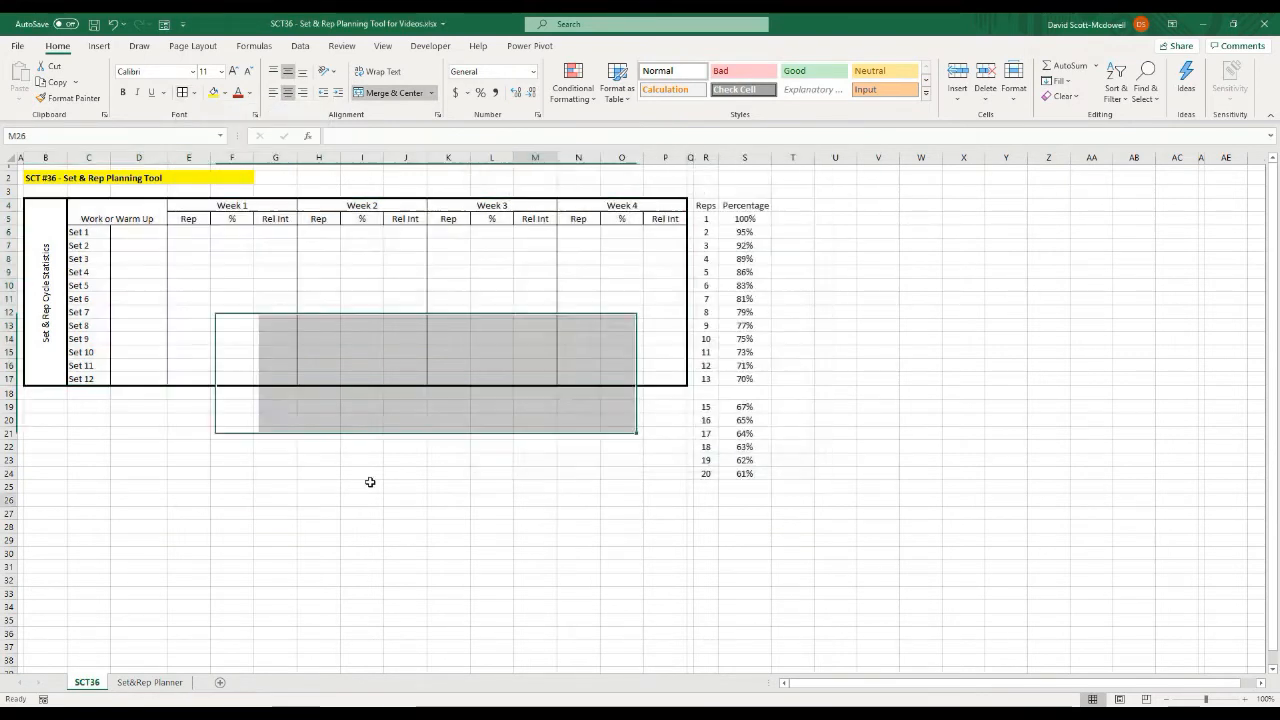
- Give the set columns C4:D17 a thick vertical divider between columns C and D
left_click_drag(84, 209, 136, 378)
left_click(193, 92)
left_click(250, 490)
left_click(645, 303)
left_click(645, 306)
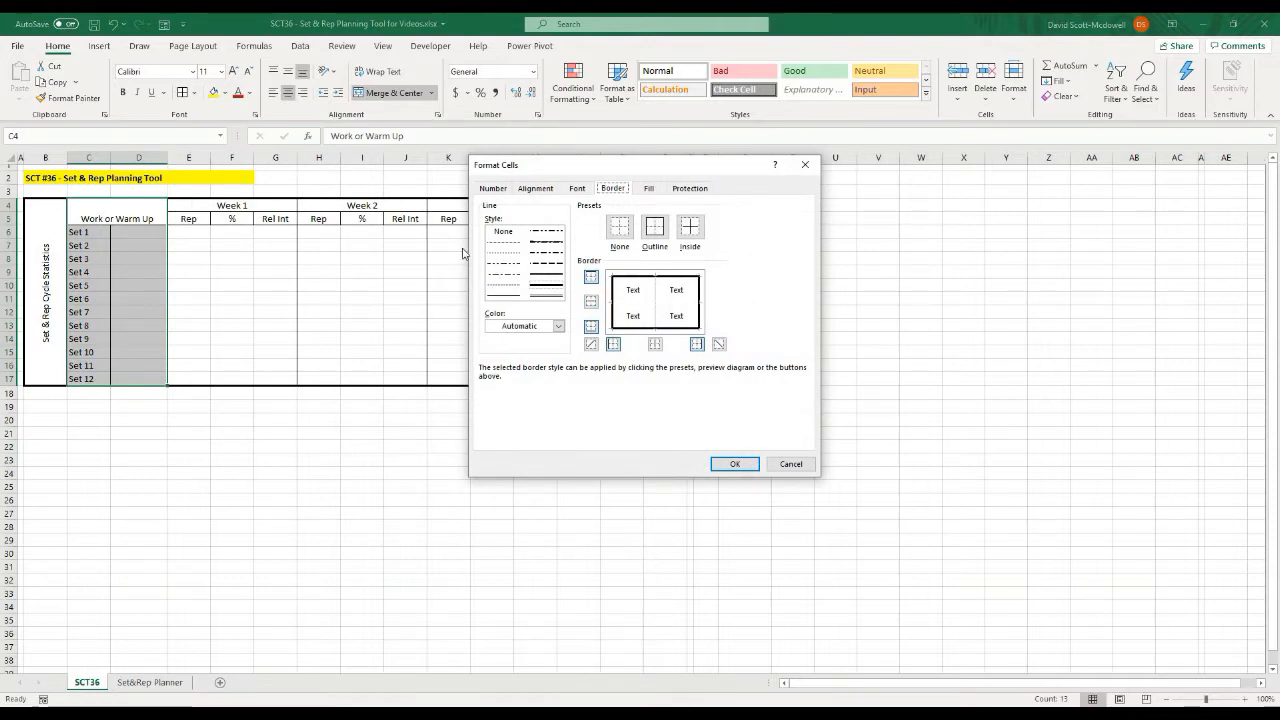
left_click(558, 282)
left_click(658, 300)
left_click(735, 464)
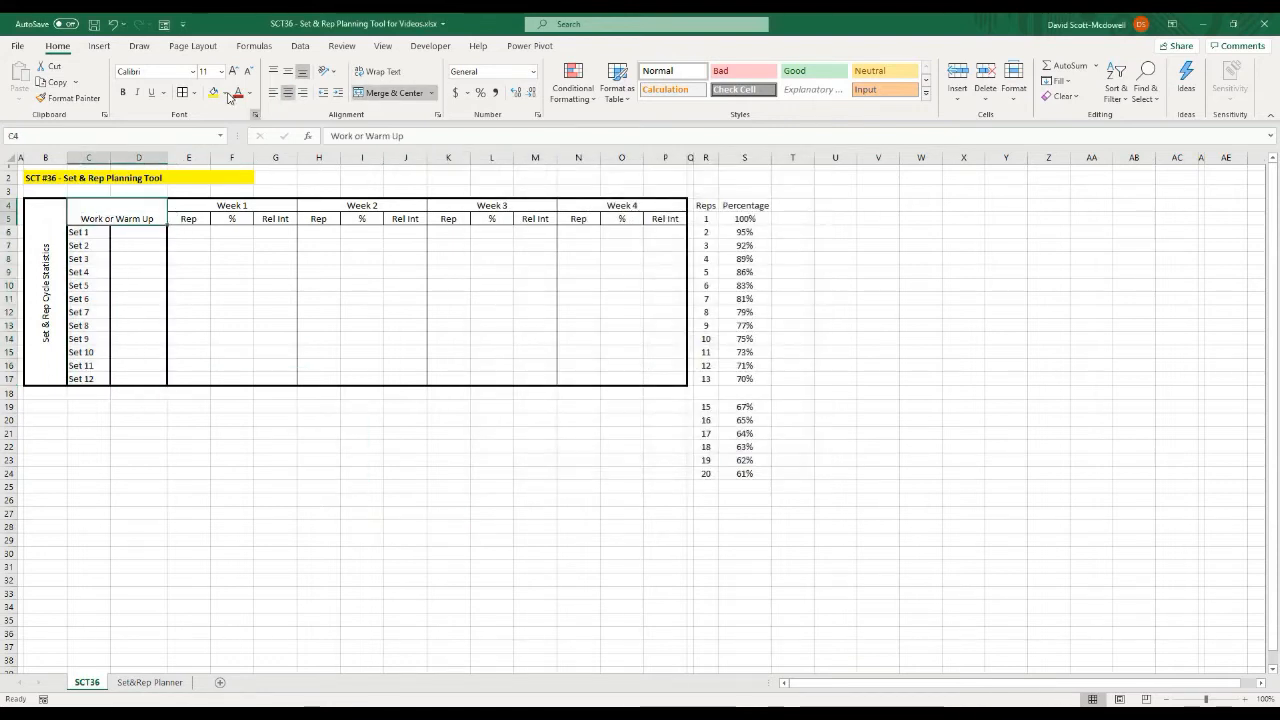
- Apply a thick outline border to the merged "Work or Warm Up" cell C4:D5
left_click(193, 92)
left_click(238, 502)
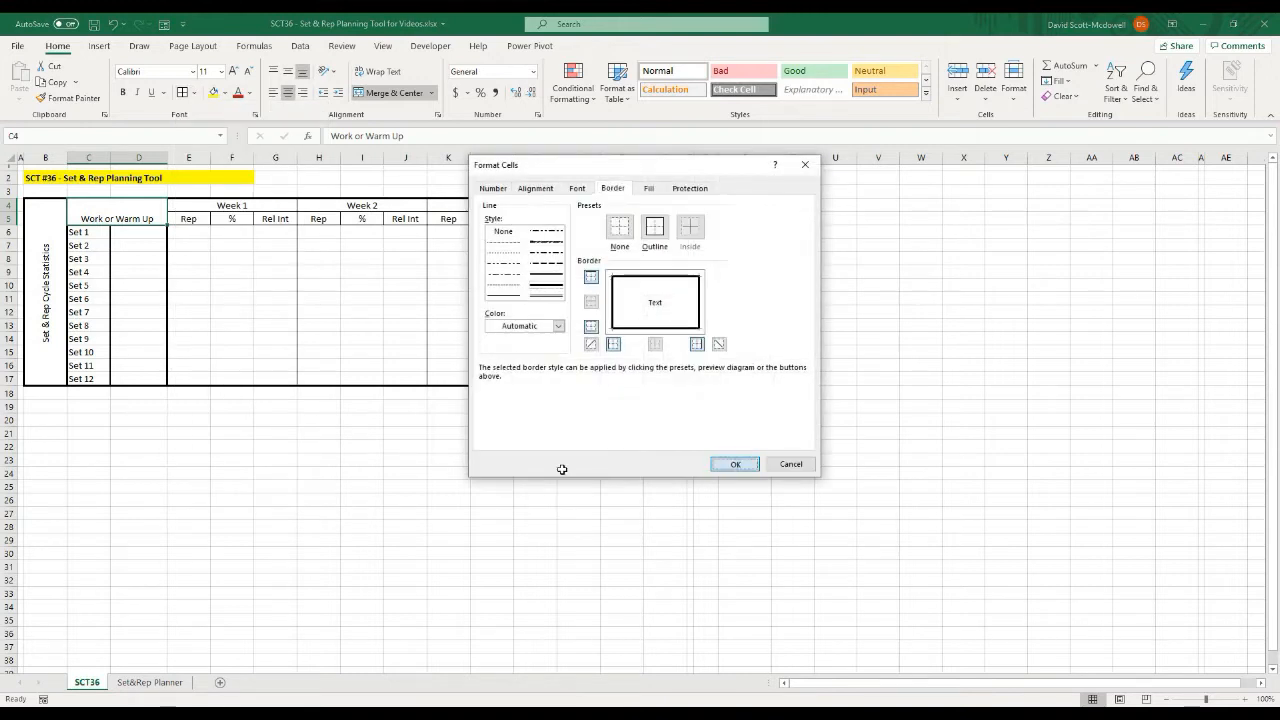
left_click(735, 464)
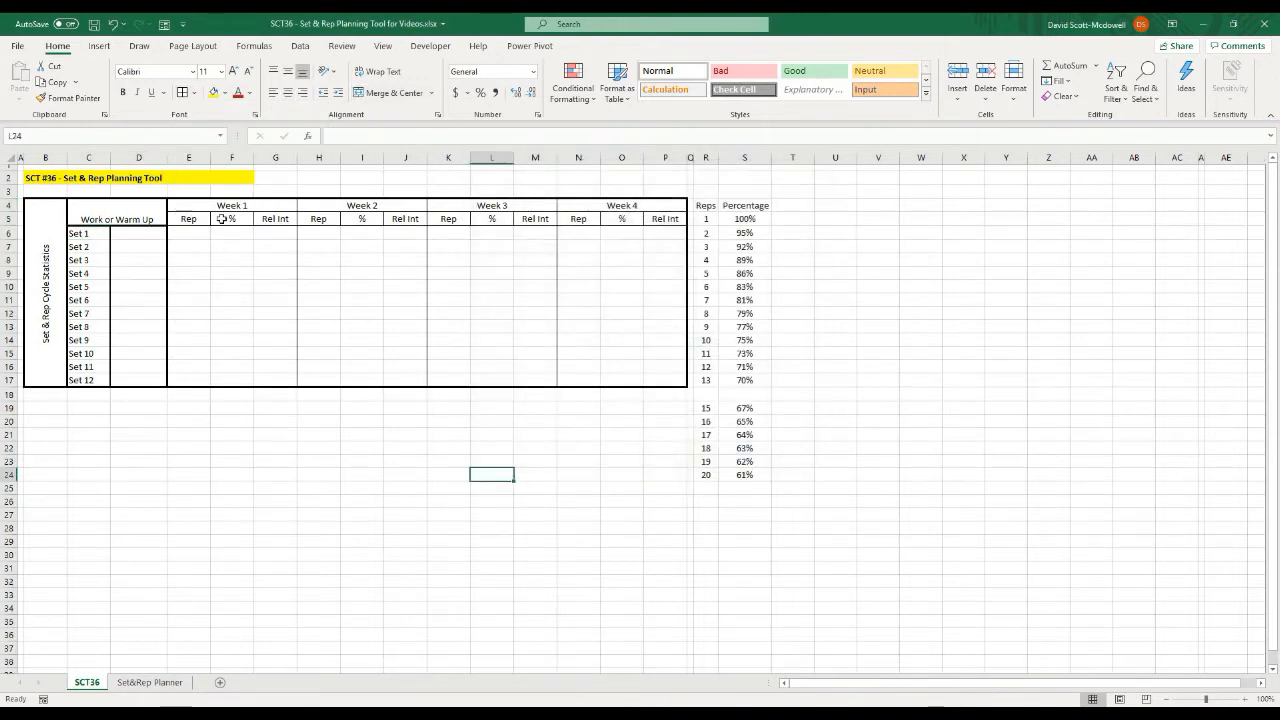
- Apply thick outer borders and a thick row divider to the week headings and subheadings in E4:P5
left_click_drag(221, 209, 405, 219)
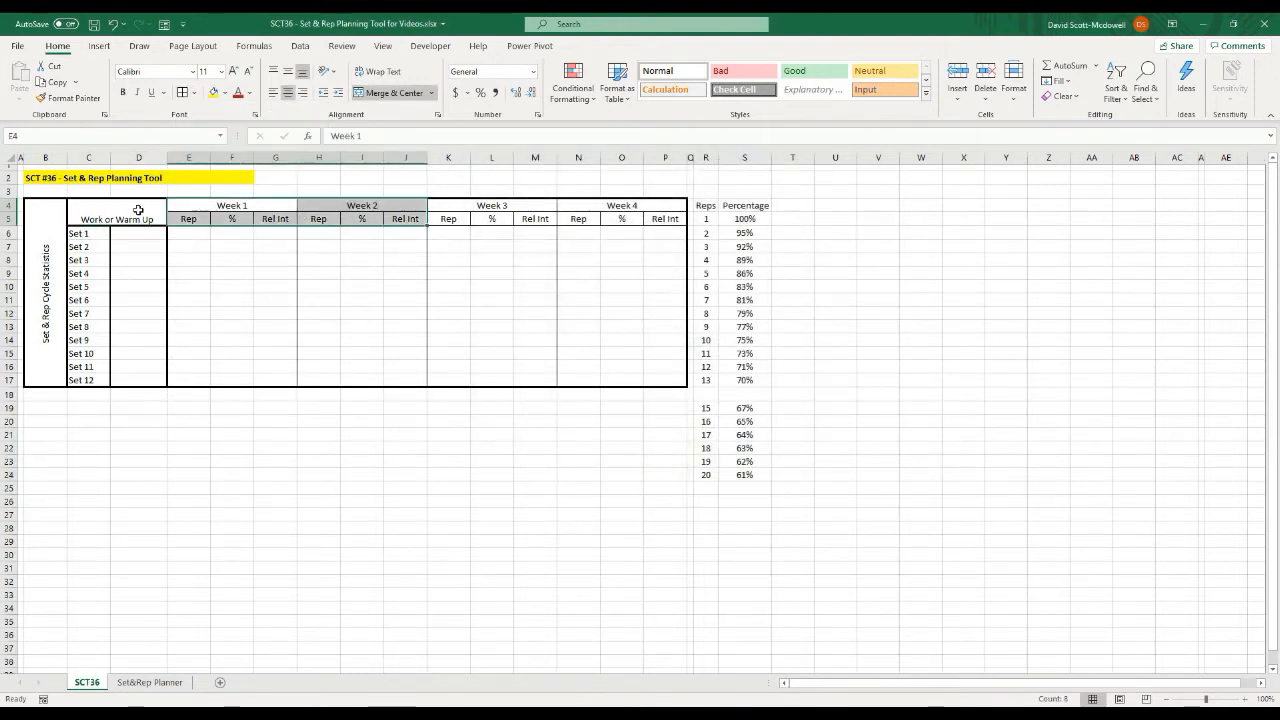
left_click_drag(188, 205, 666, 220)
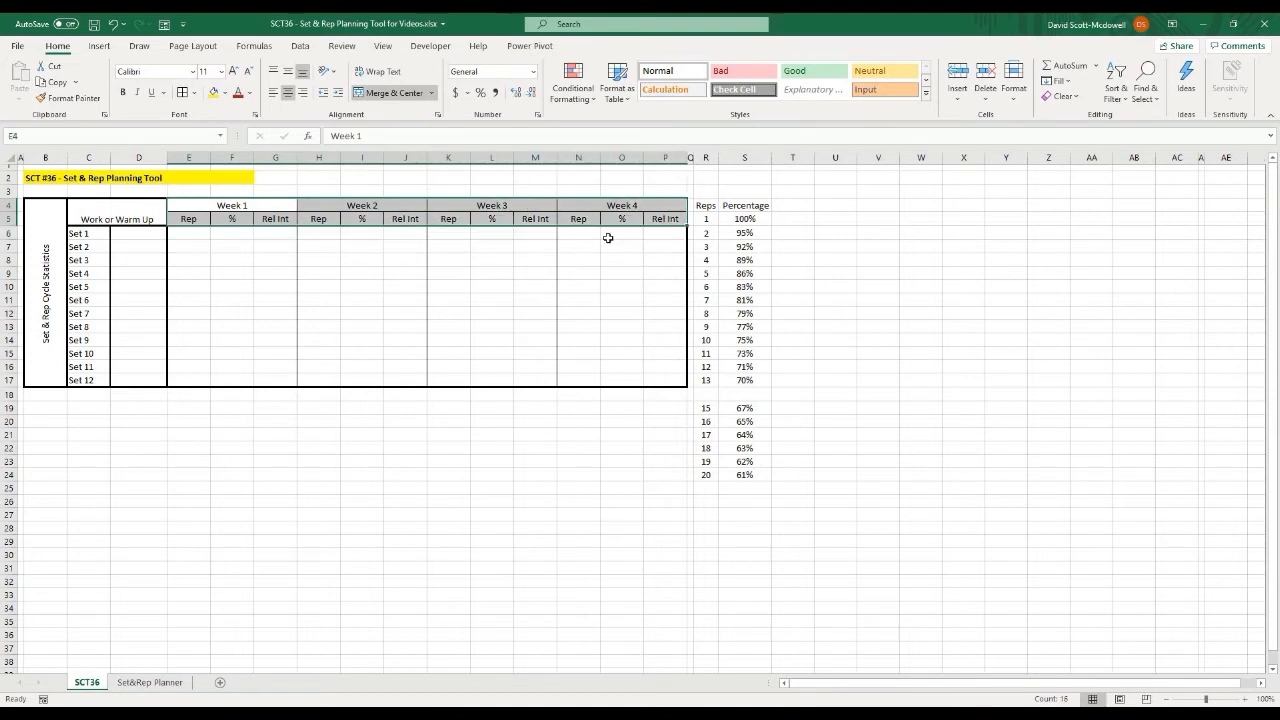
left_click(194, 92)
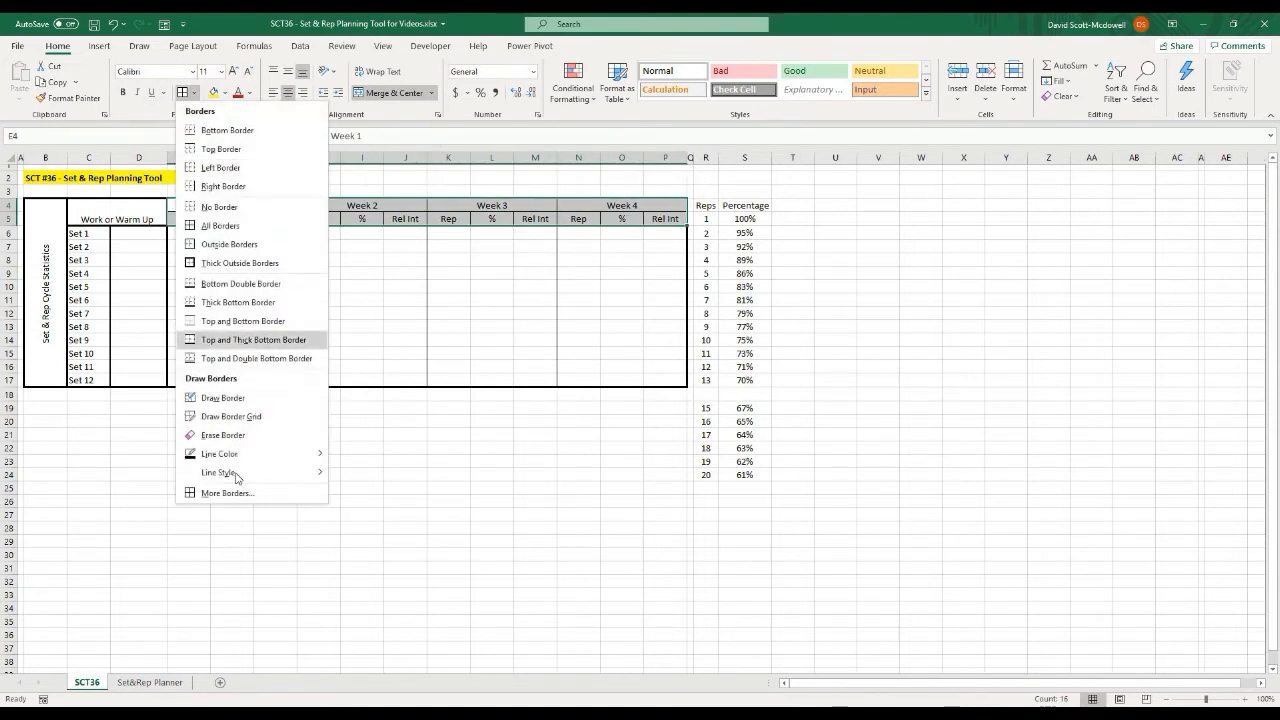
left_click(230, 492)
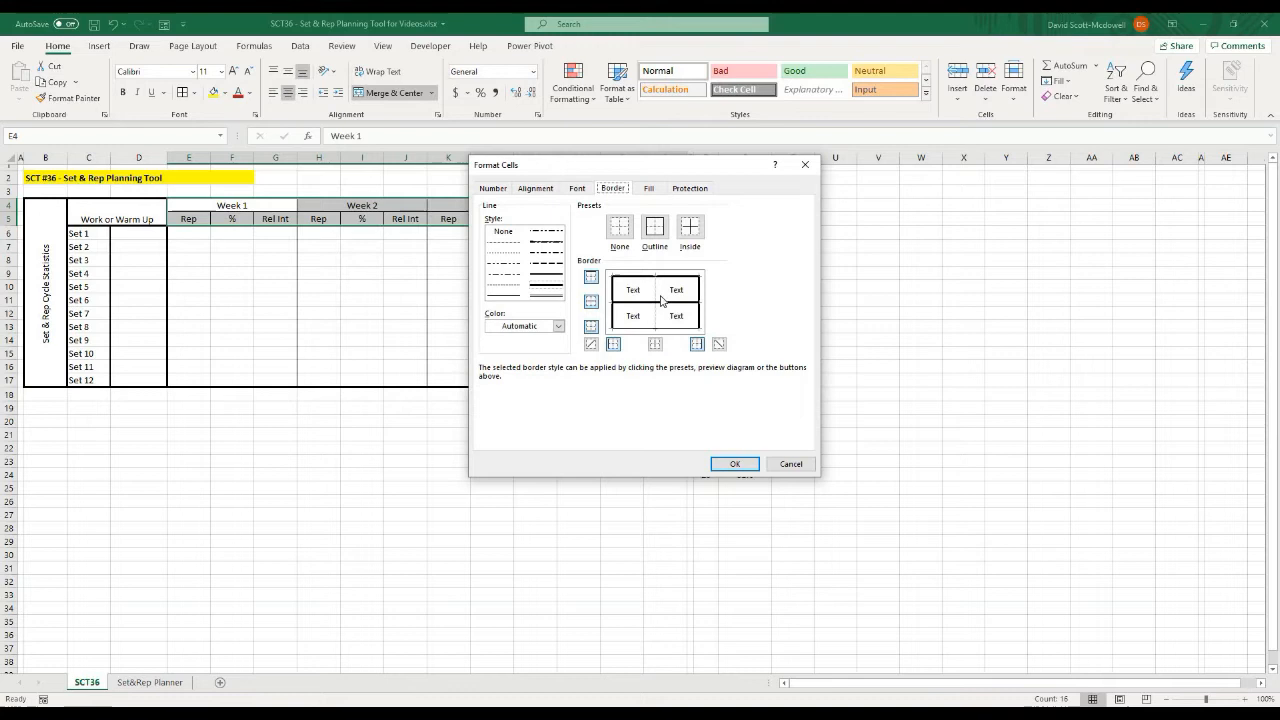
left_click(653, 329)
left_click(735, 464)
left_click(491, 501)
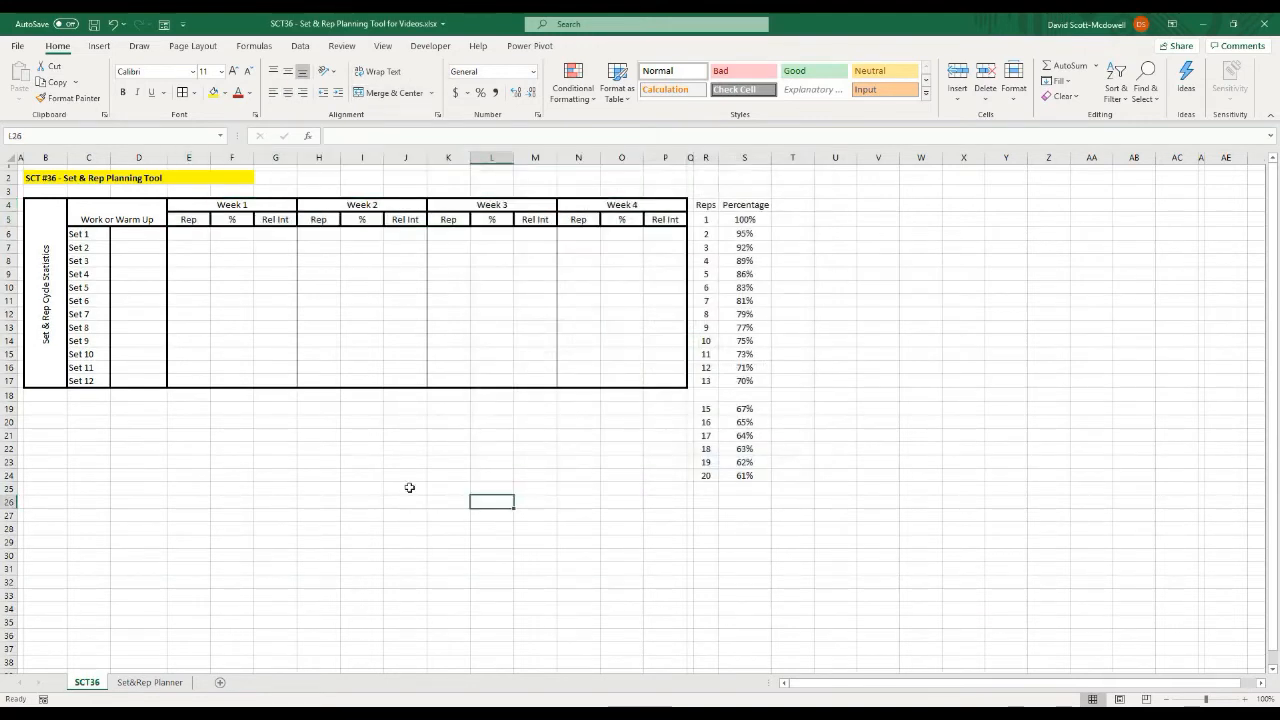
- Apply thick side borders to each weekly block, E6:G17, H6:J17, K6:M17 and N6:P17
key("Down")
key("shift+Left")
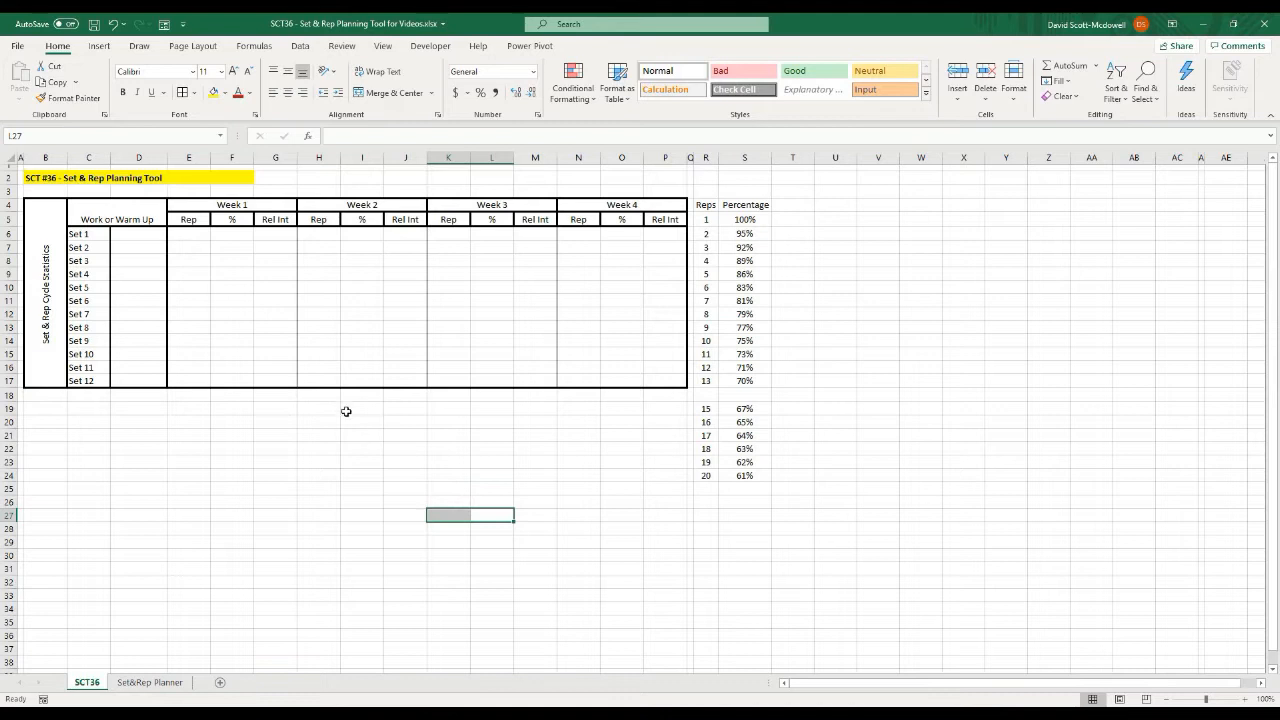
left_click_drag(188, 233, 285, 380)
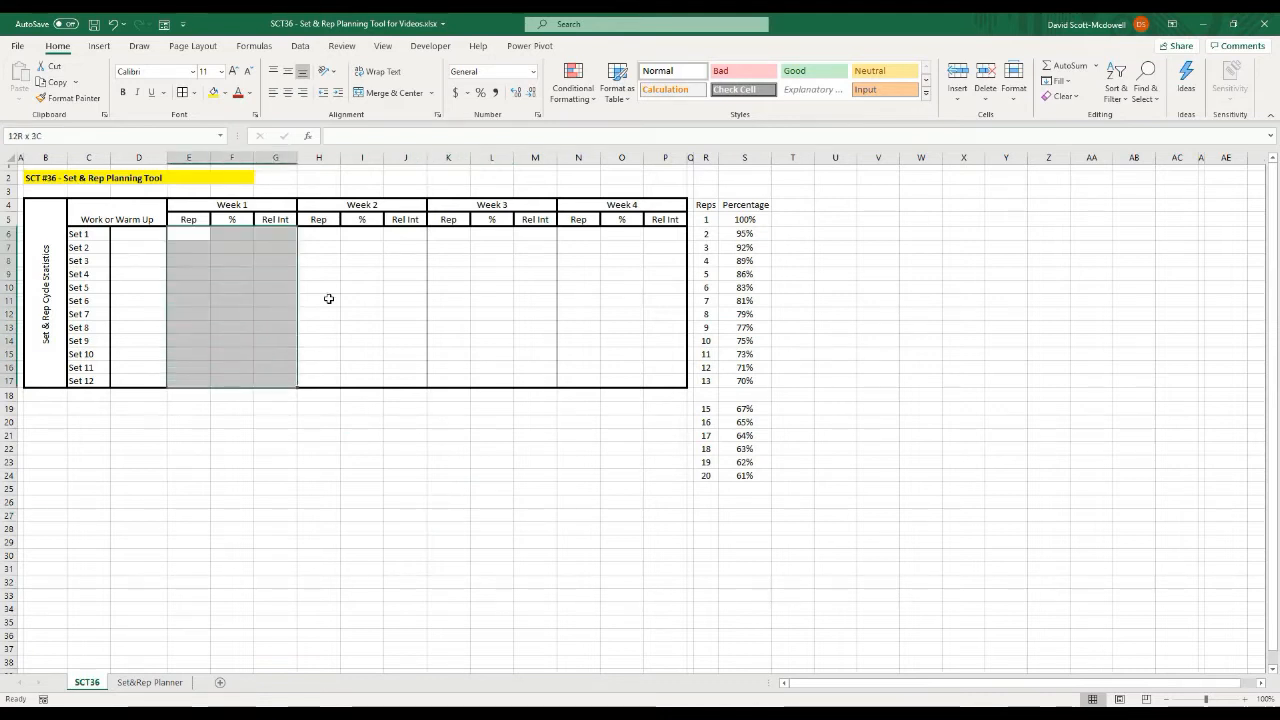
left_click_drag(318, 233, 402, 380)
left_click_drag(448, 233, 535, 380)
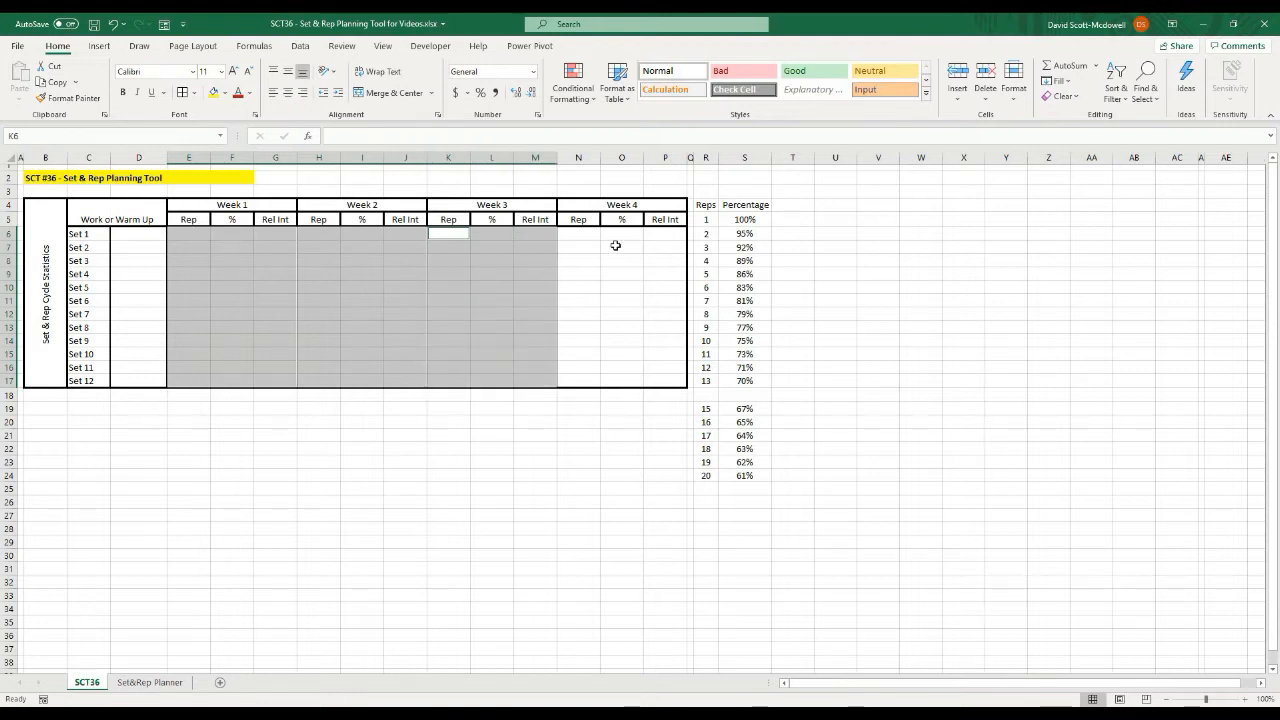
left_click_drag(578, 233, 665, 381)
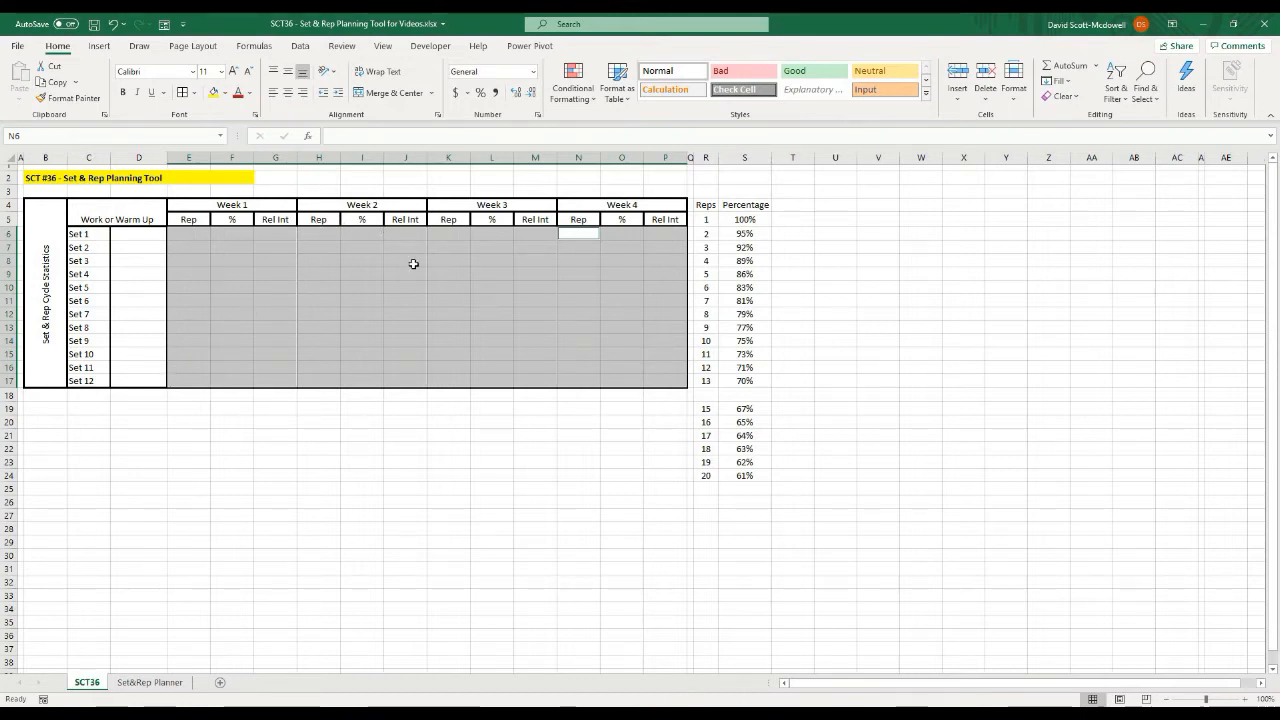
left_click(196, 95)
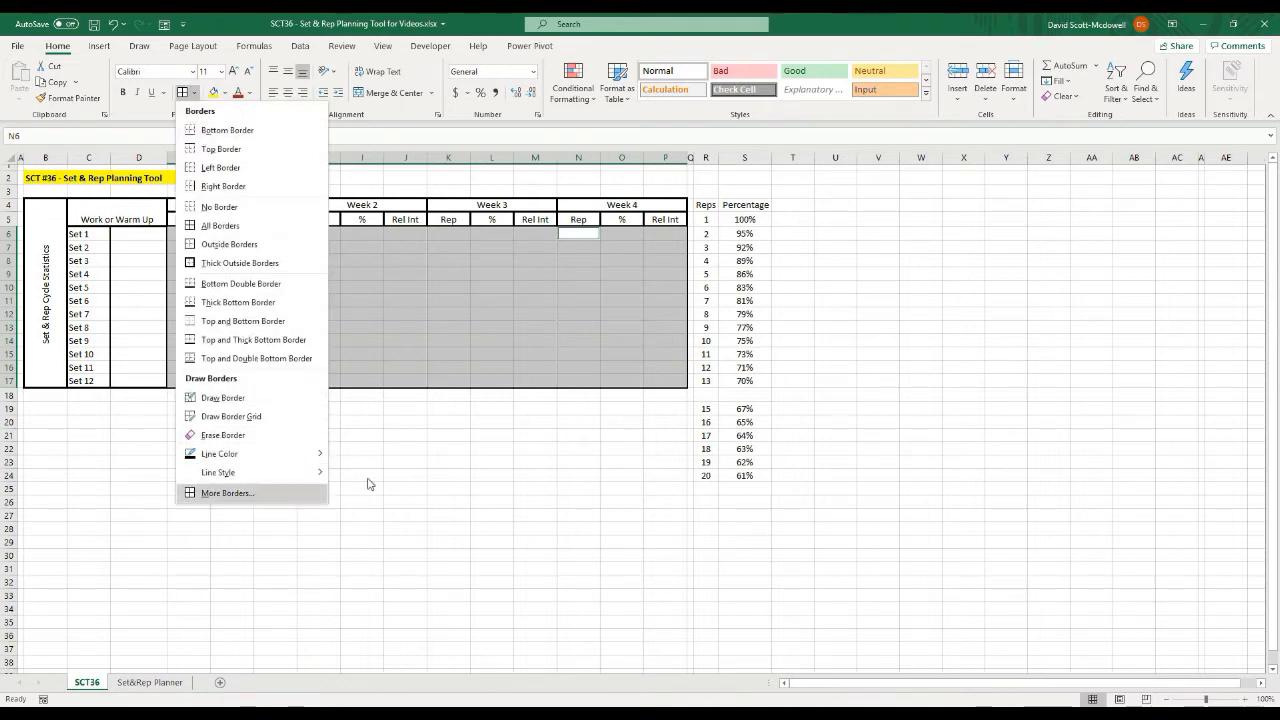
left_click(250, 494)
left_click(613, 294)
left_click(700, 300)
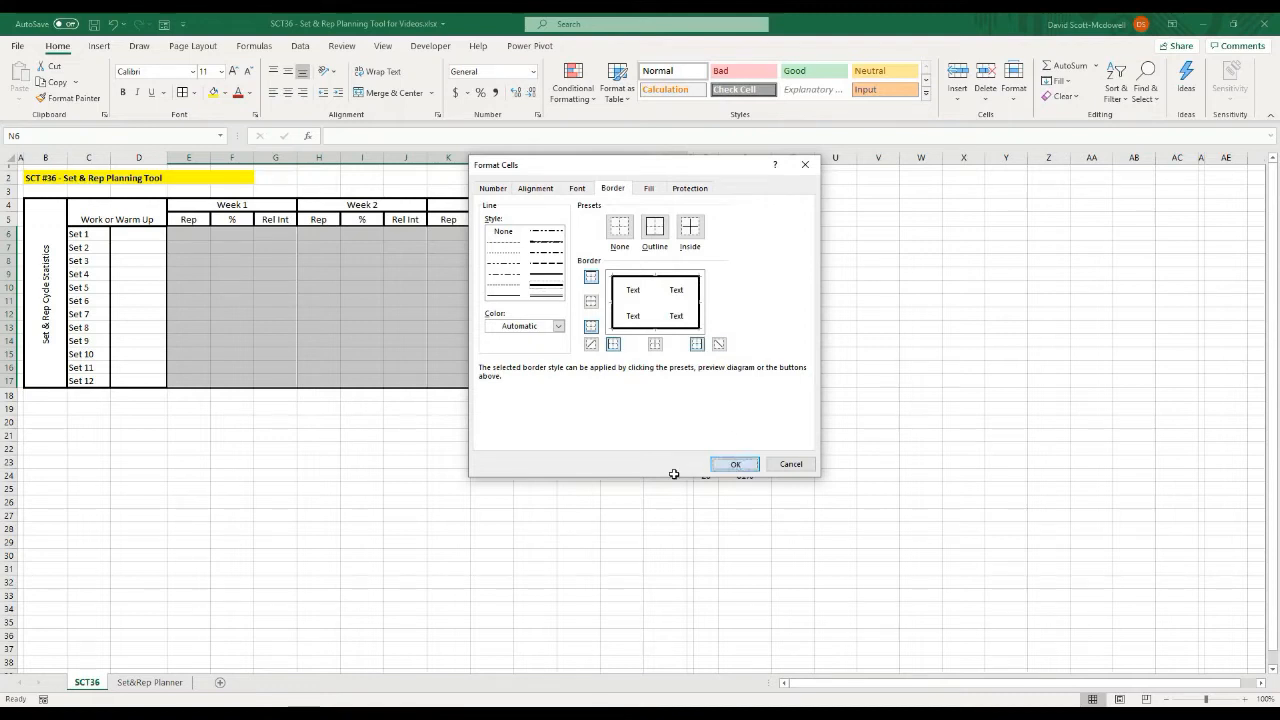
key("Return")
left_click(408, 462)
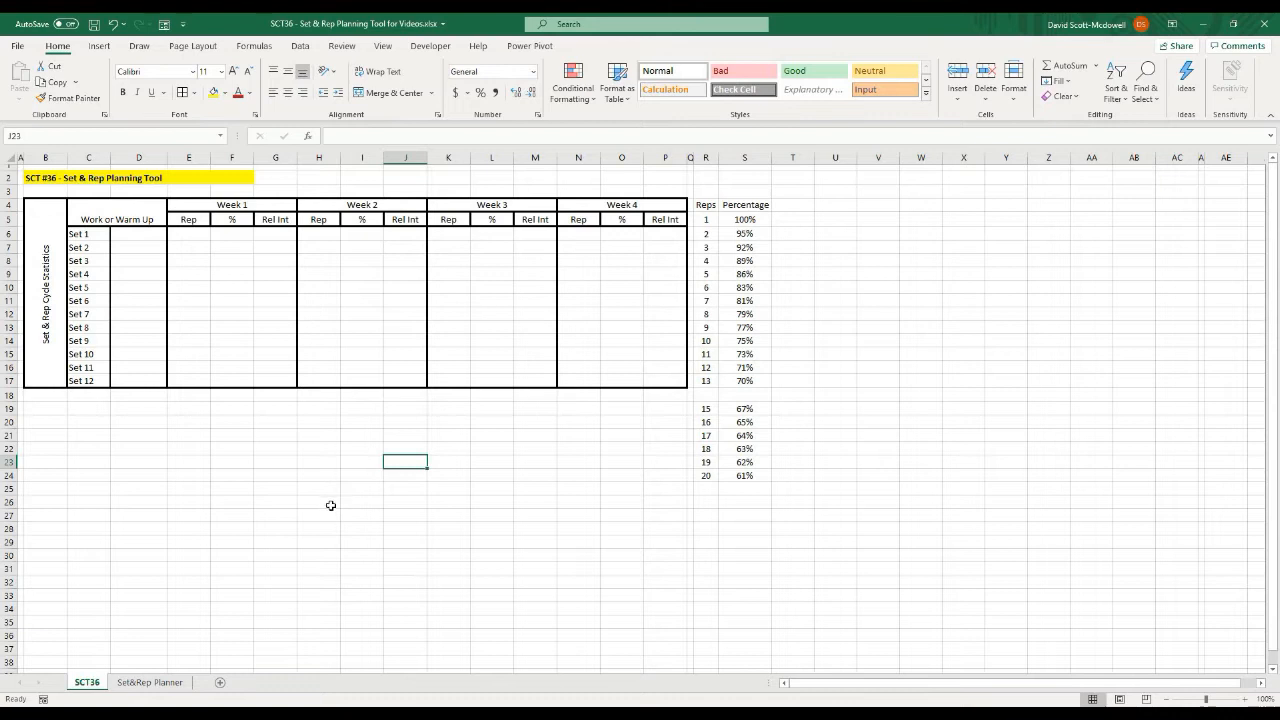
- Add thin inside horizontal and vertical borders to the Week 1 block E6:G17
left_click_drag(188, 233, 274, 376)
left_click(196, 93)
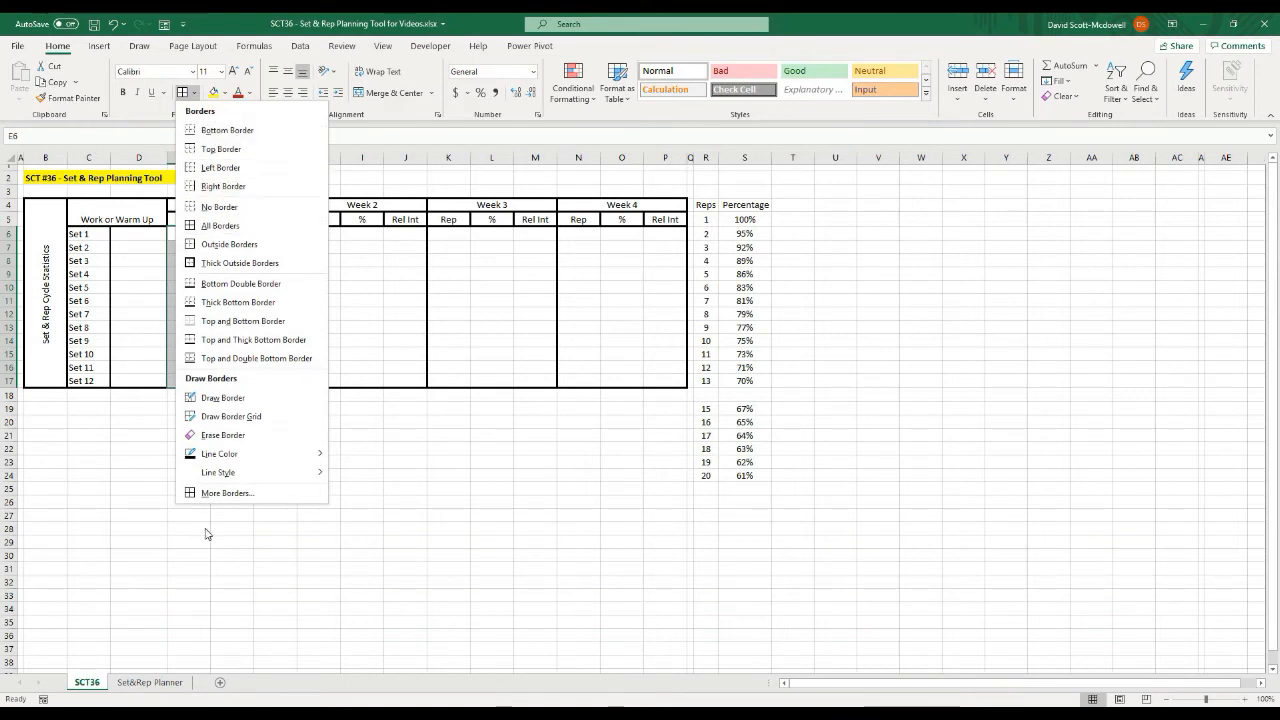
left_click(212, 494)
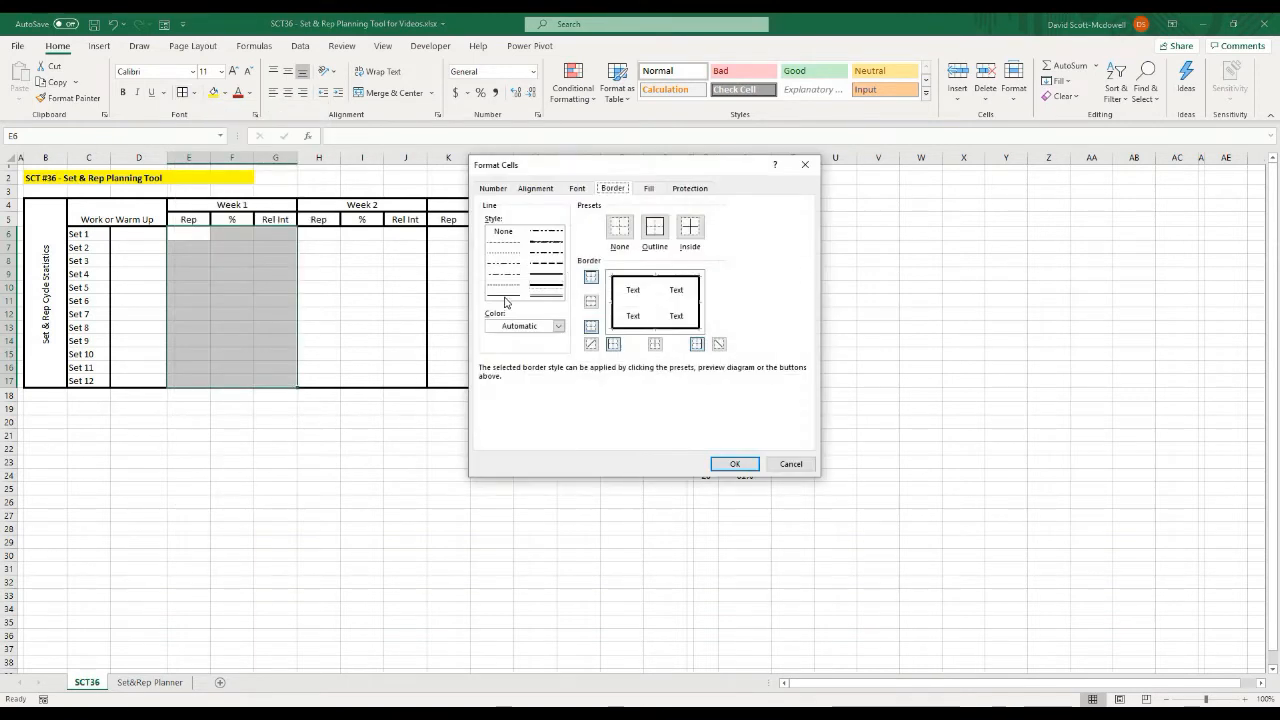
left_click(655, 296)
left_click(633, 302)
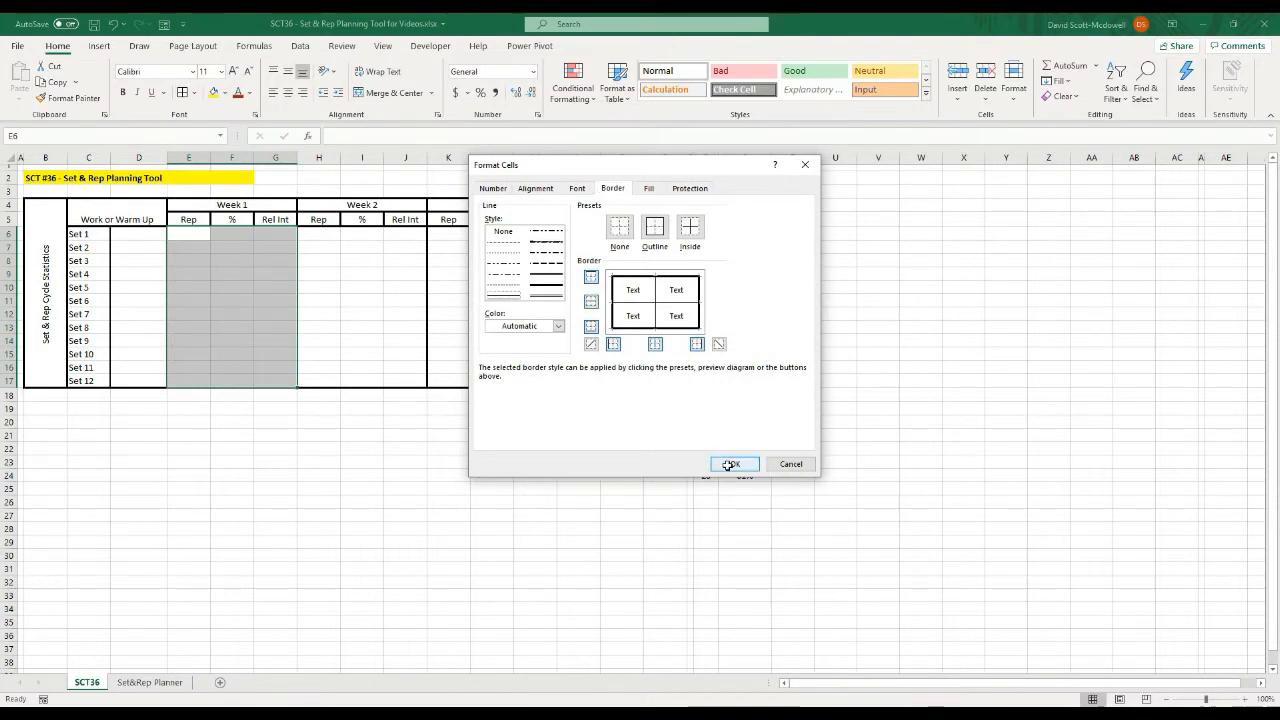
left_click(728, 464)
- Copy the bordered Week 1 block E6:G17 to the Week 2, 3 and 4 blocks starting at H6, K6 and N6
left_click_drag(194, 236, 263, 378)
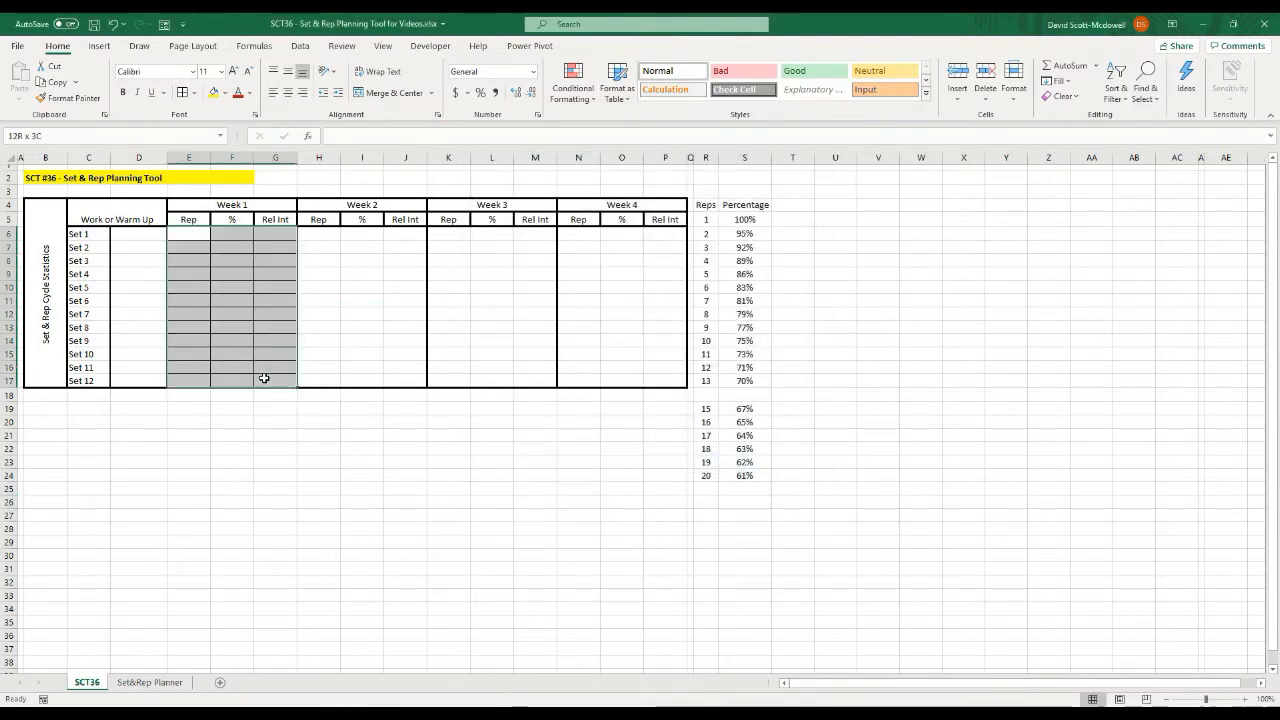
key("ctrl+c")
left_click(318, 235)
key("ctrl+v")
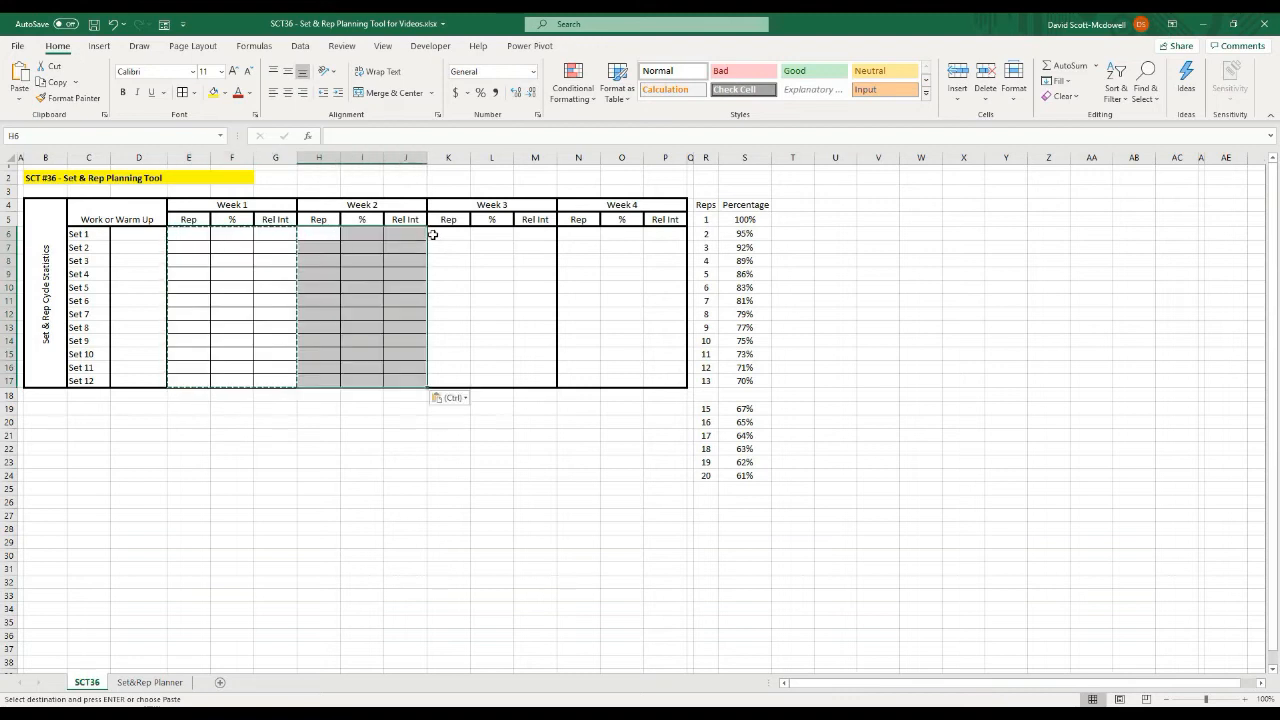
left_click(445, 236)
key("ctrl+v")
left_click(571, 237)
key("ctrl+v")
double_click(457, 472)
left_click(289, 497)
- Center the set labels in C6:C17 and middle-align the "Work or Warm Up" heading and the week headings in E4:P5
left_click_drag(86, 236, 88, 381)
left_click(287, 93)
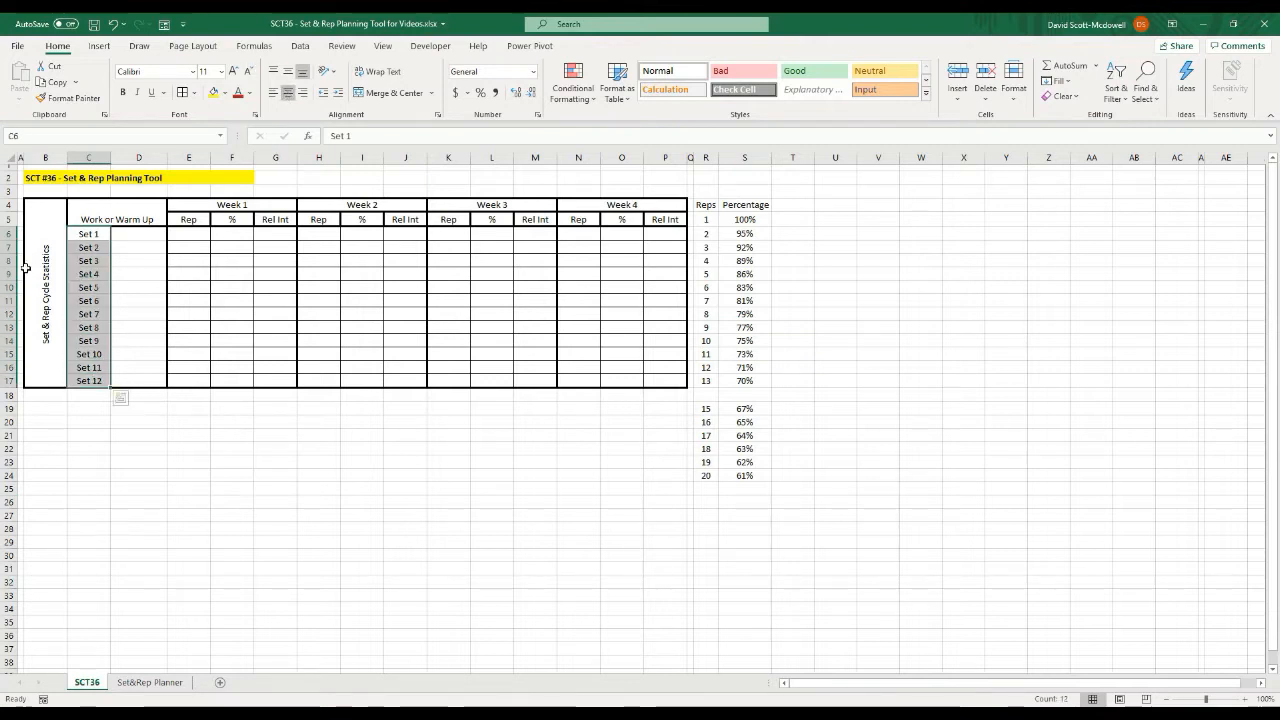
left_click(45, 261)
left_click(110, 213)
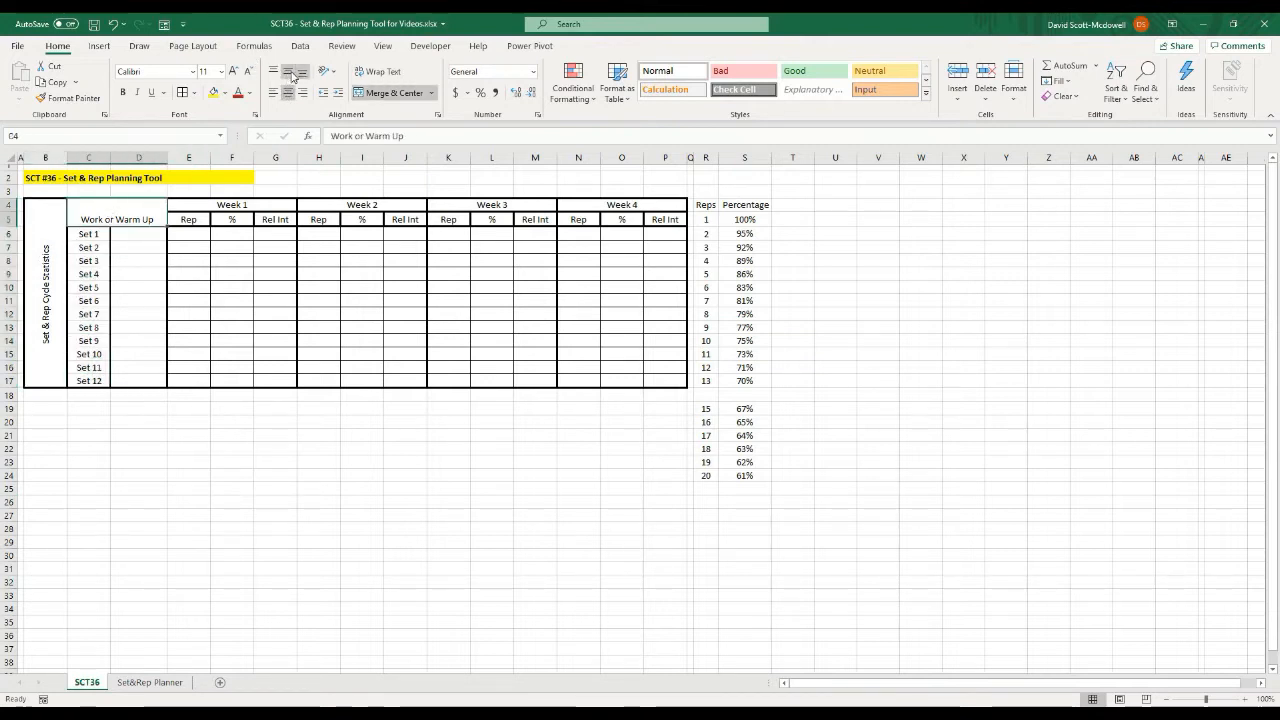
left_click(288, 71)
left_click_drag(203, 206, 661, 220)
left_click(288, 72)
left_click(289, 298)
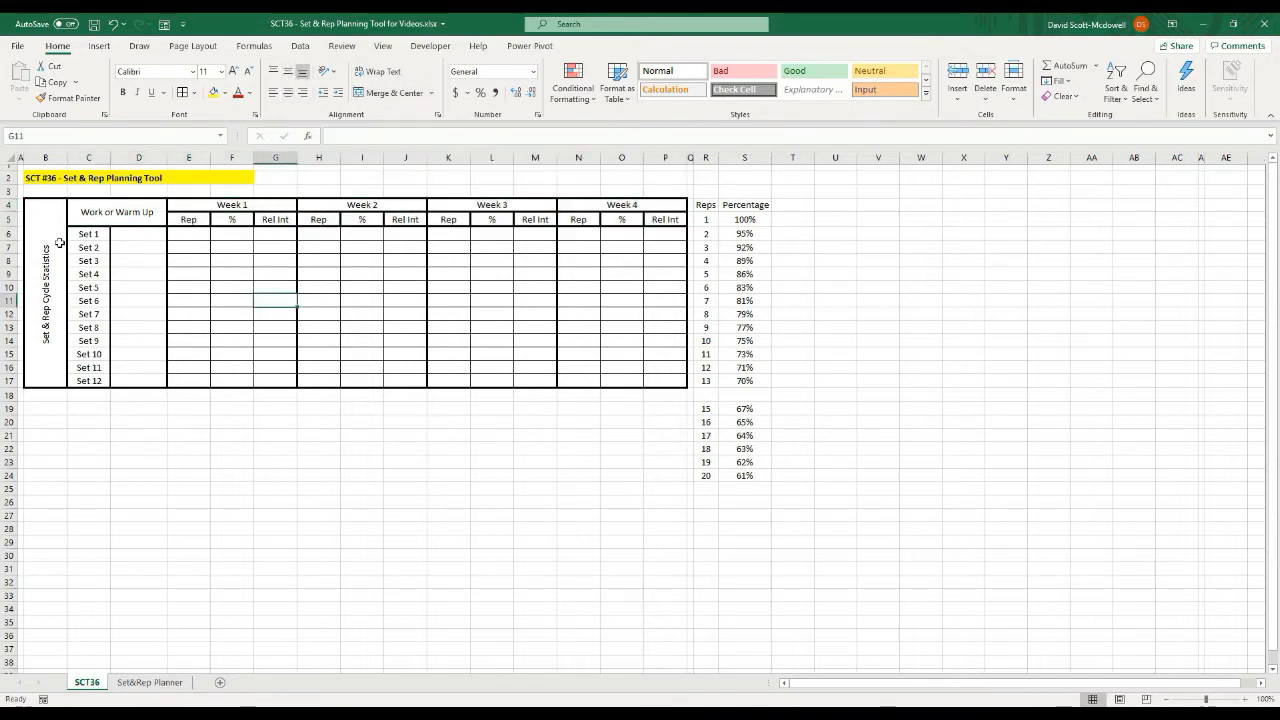
- Set the font of the label columns B4:D17 and the headings E4:P5 to Open sans and make them bold
left_click_drag(48, 236, 140, 267)
left_click(192, 208)
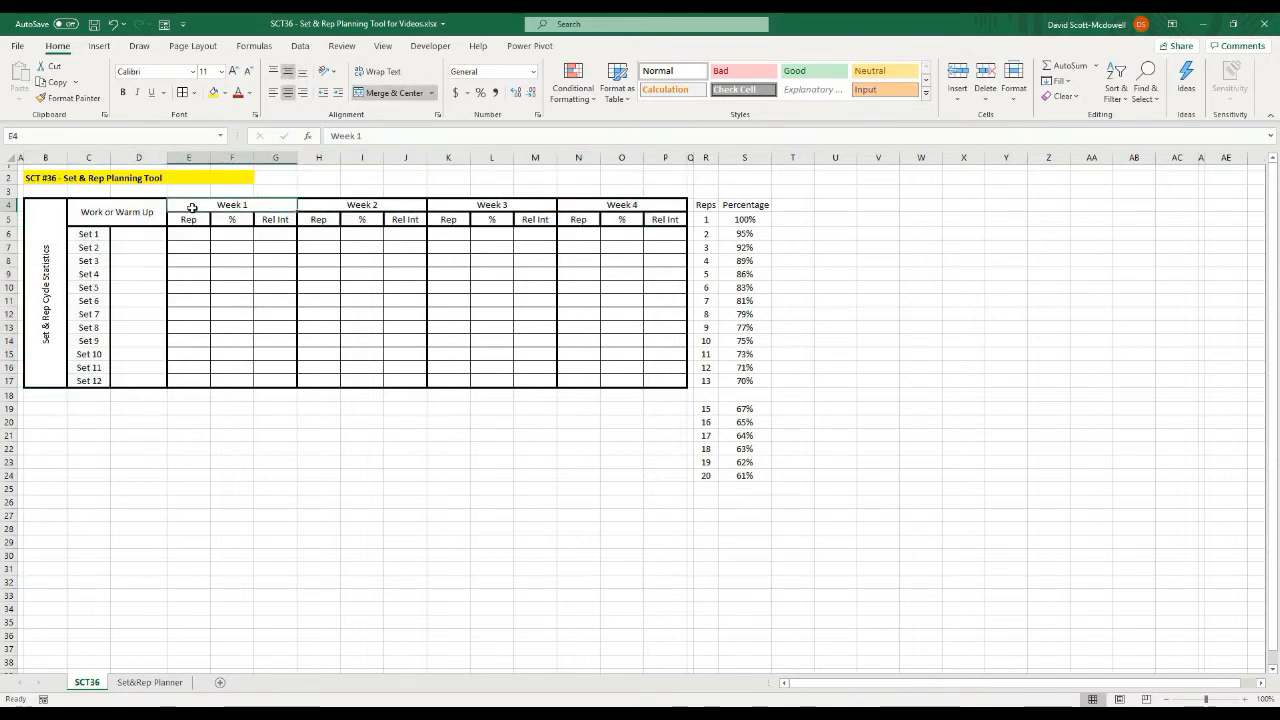
left_click_drag(57, 225, 140, 380)
left_click_drag(192, 206, 665, 220, "ctrl")
left_click(172, 72)
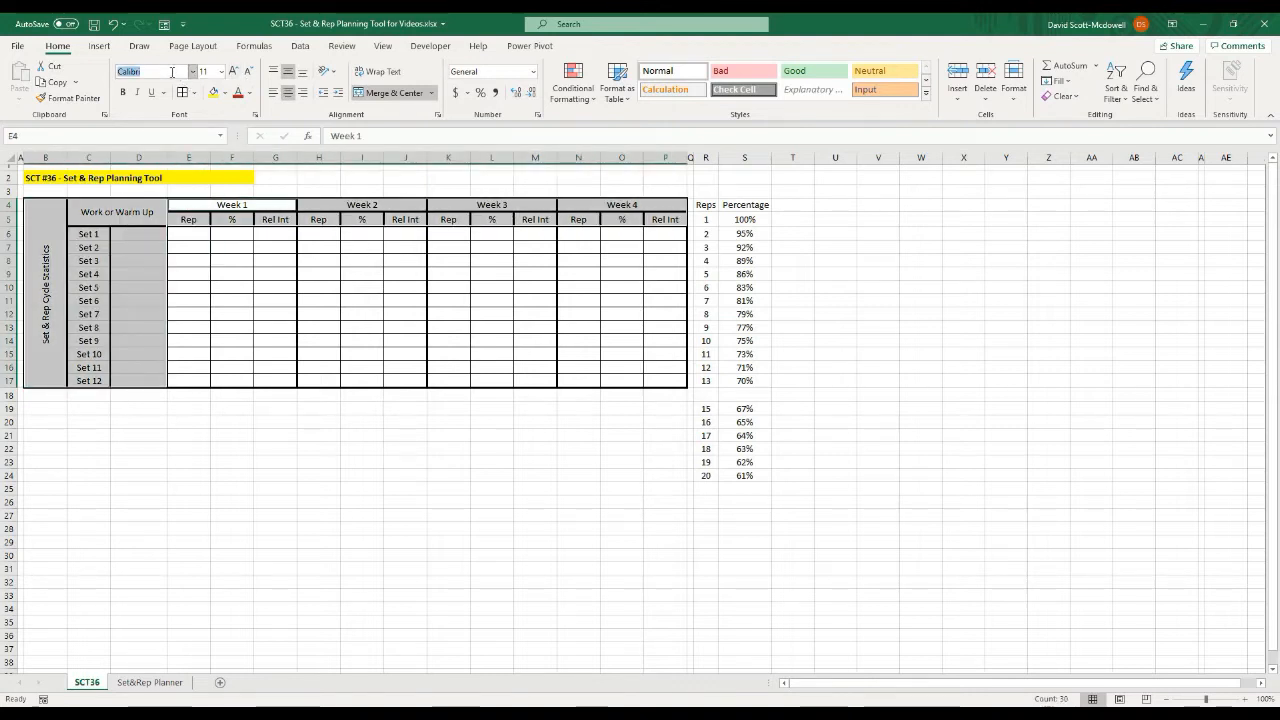
type("Open sans")
key("Return")
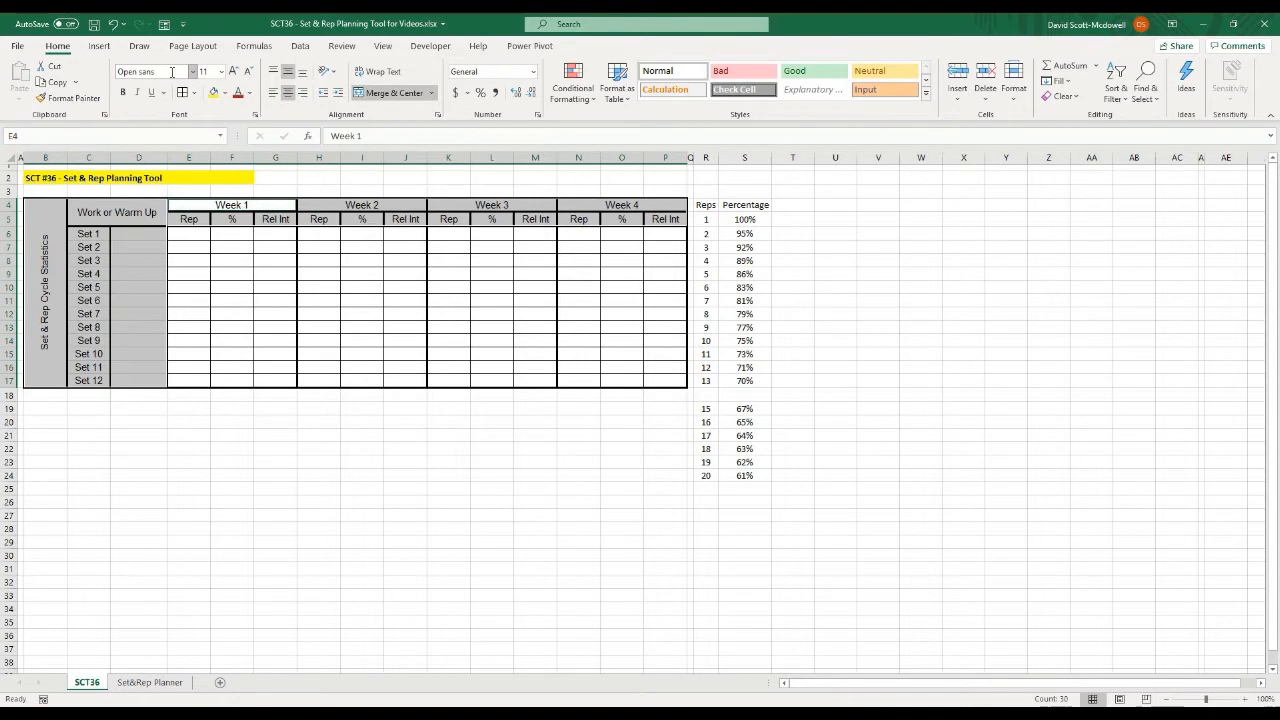
left_click(123, 92)
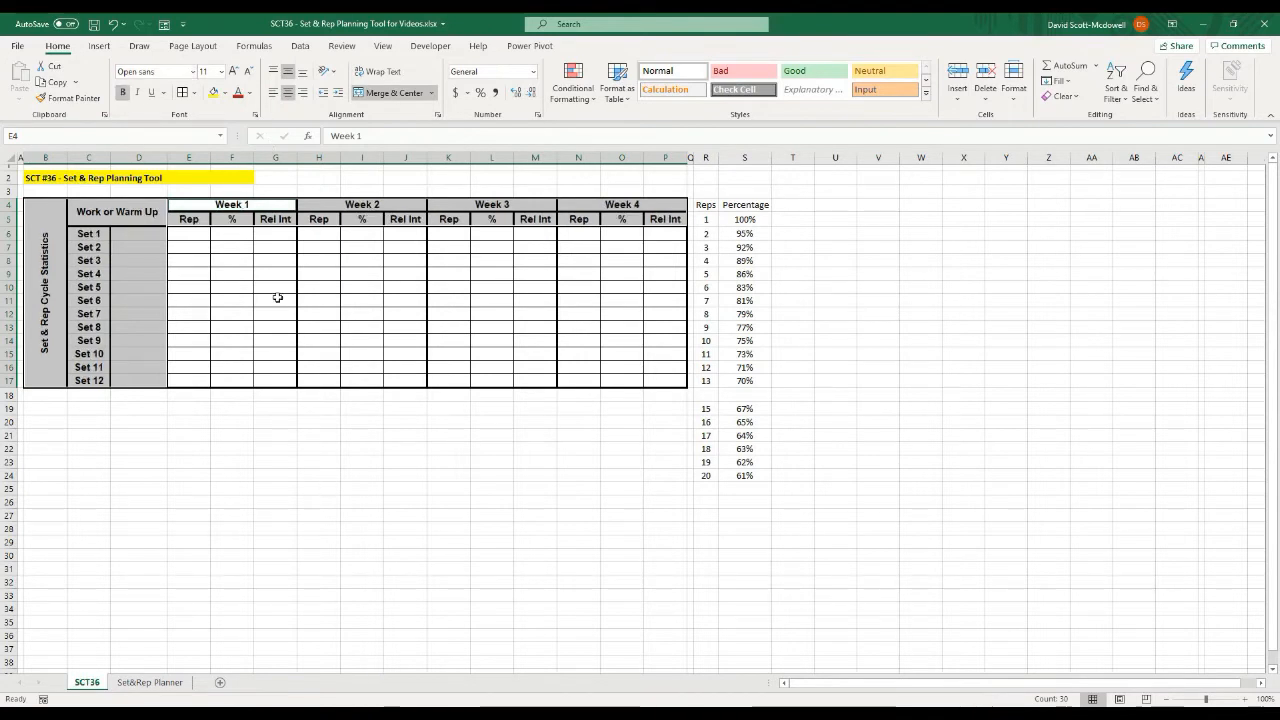
left_click(277, 447)
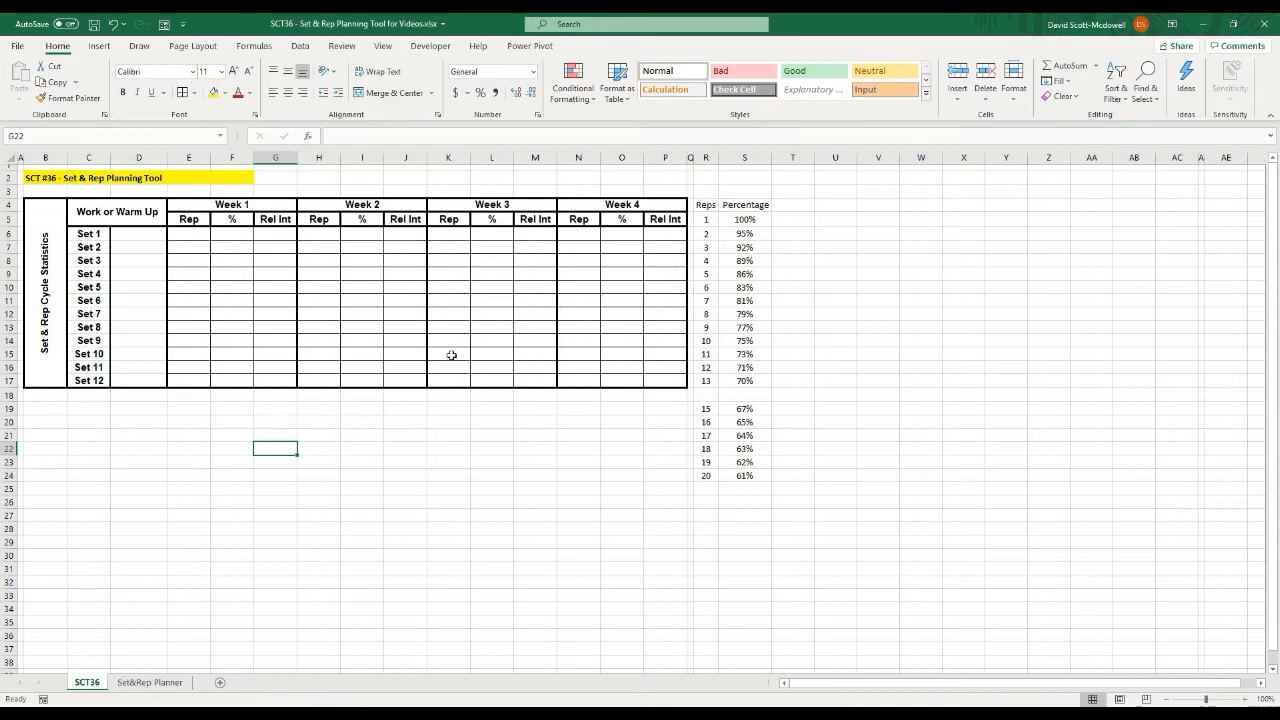
left_click(230, 460)
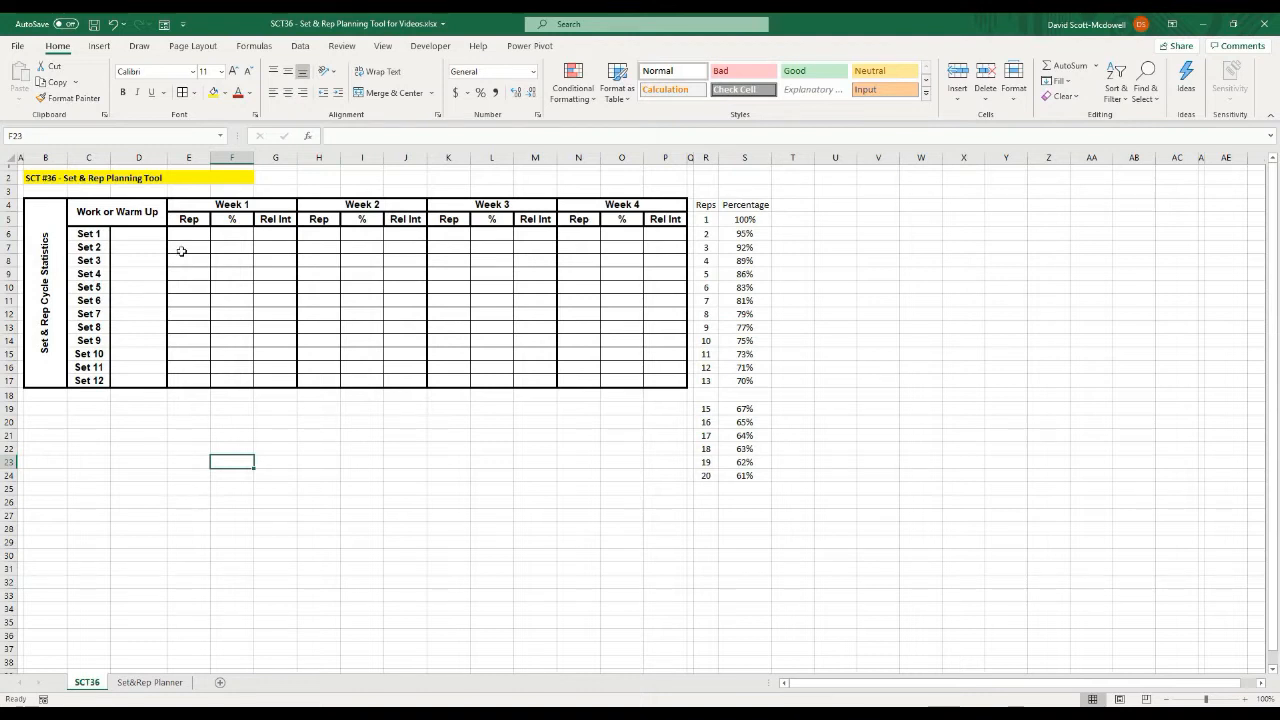
left_click_drag(141, 234, 145, 381)
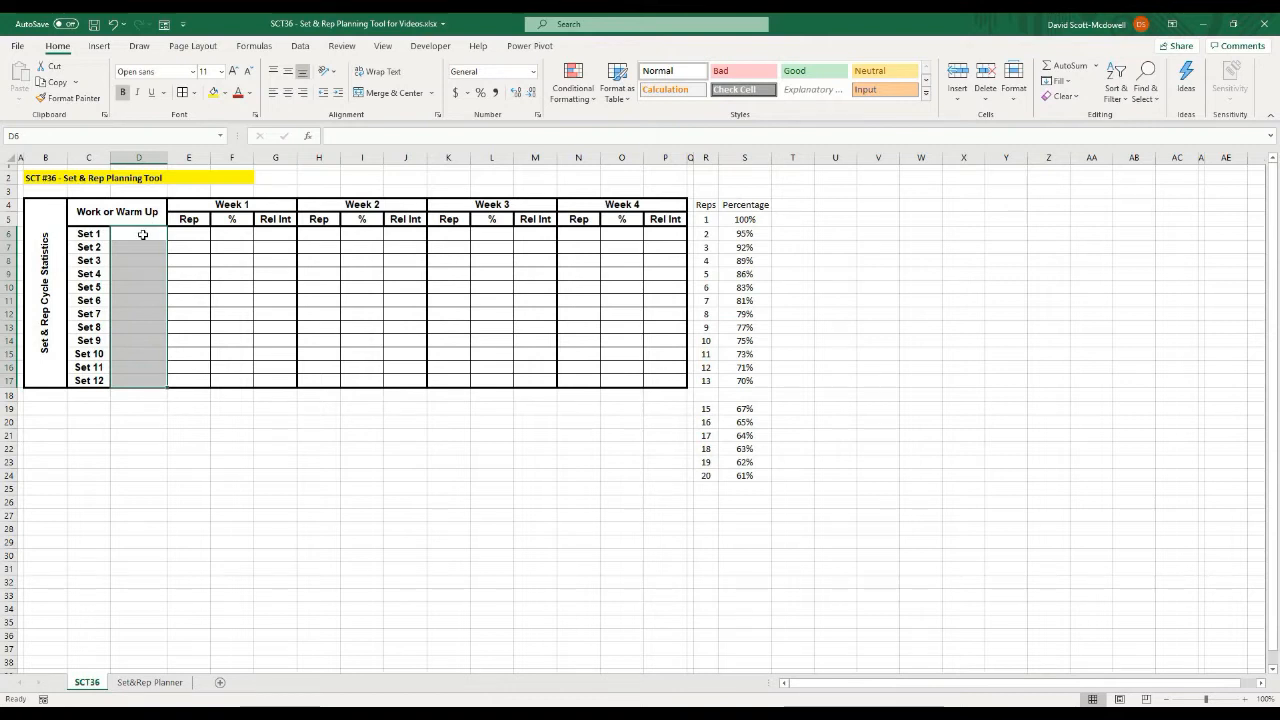
left_click(154, 412)
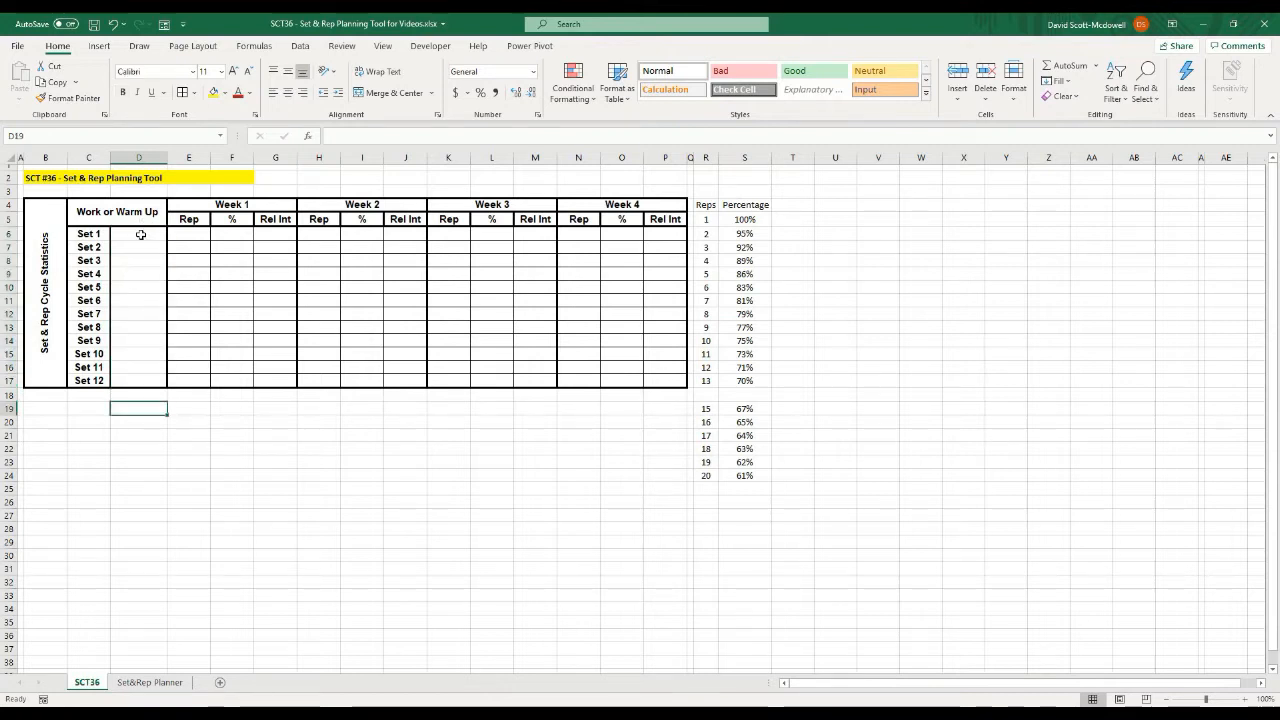
left_click_drag(140, 234, 145, 381)
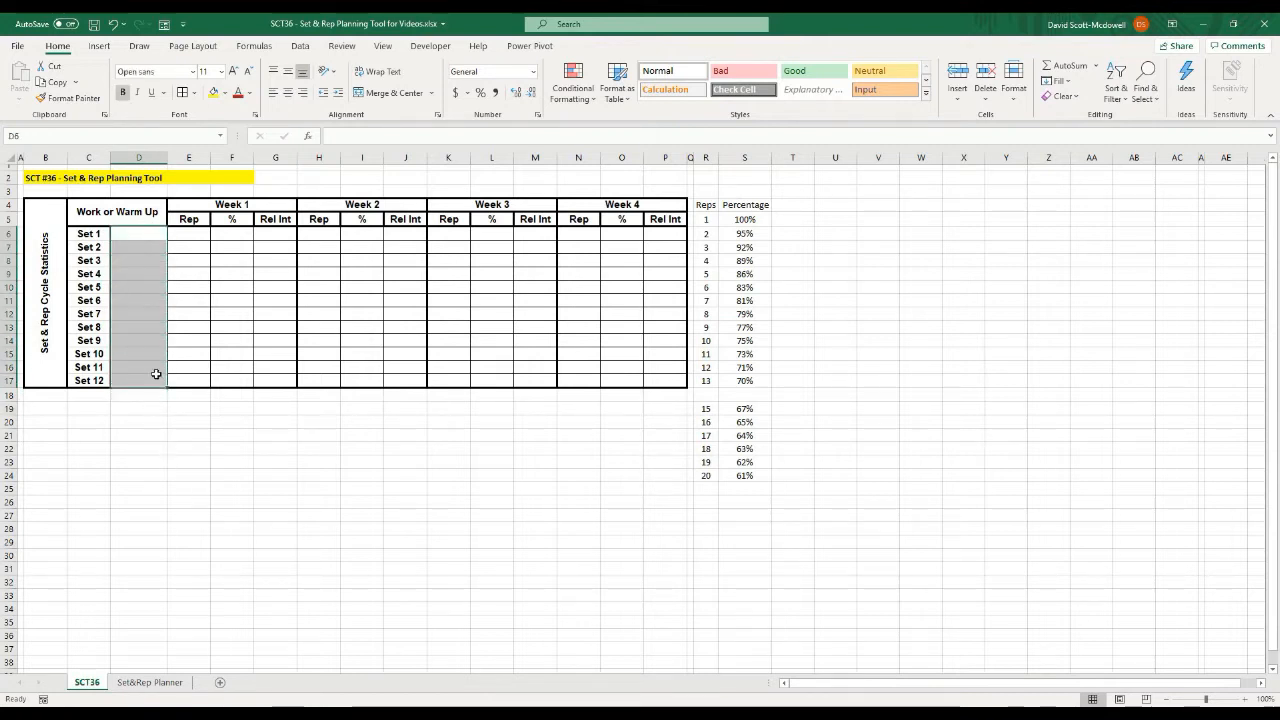
left_click(172, 460)
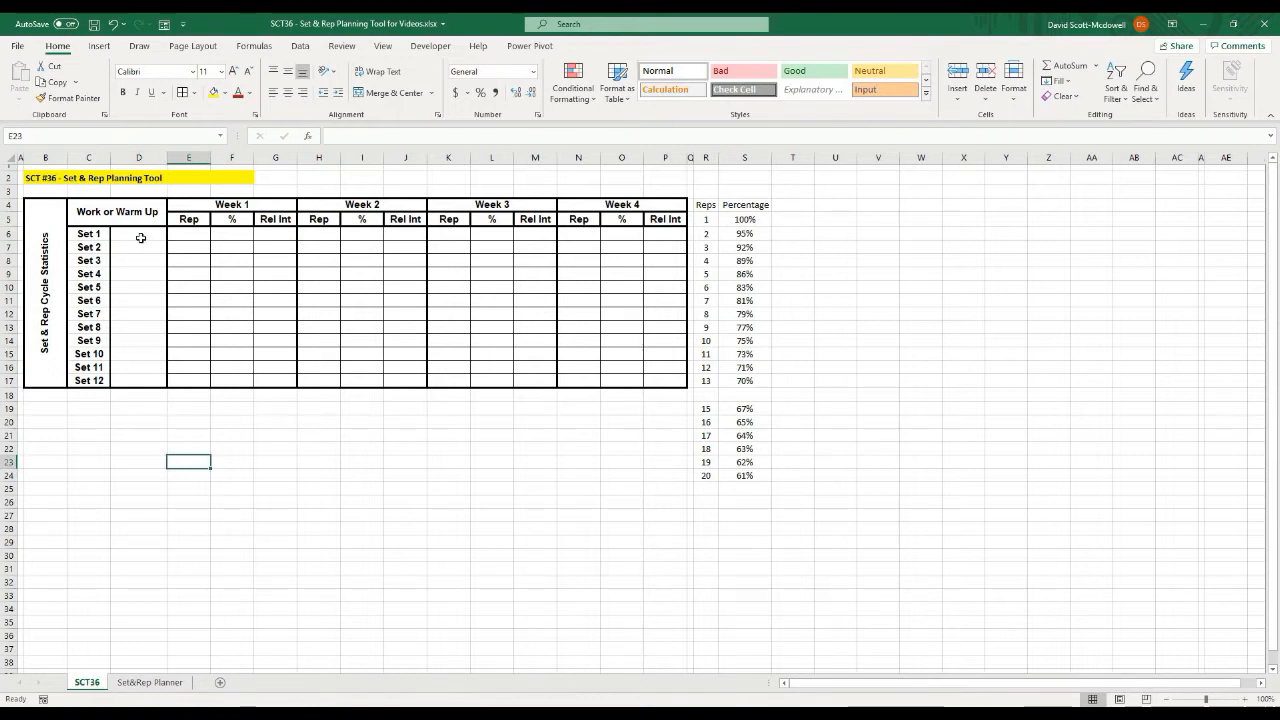
left_click_drag(141, 234, 124, 382)
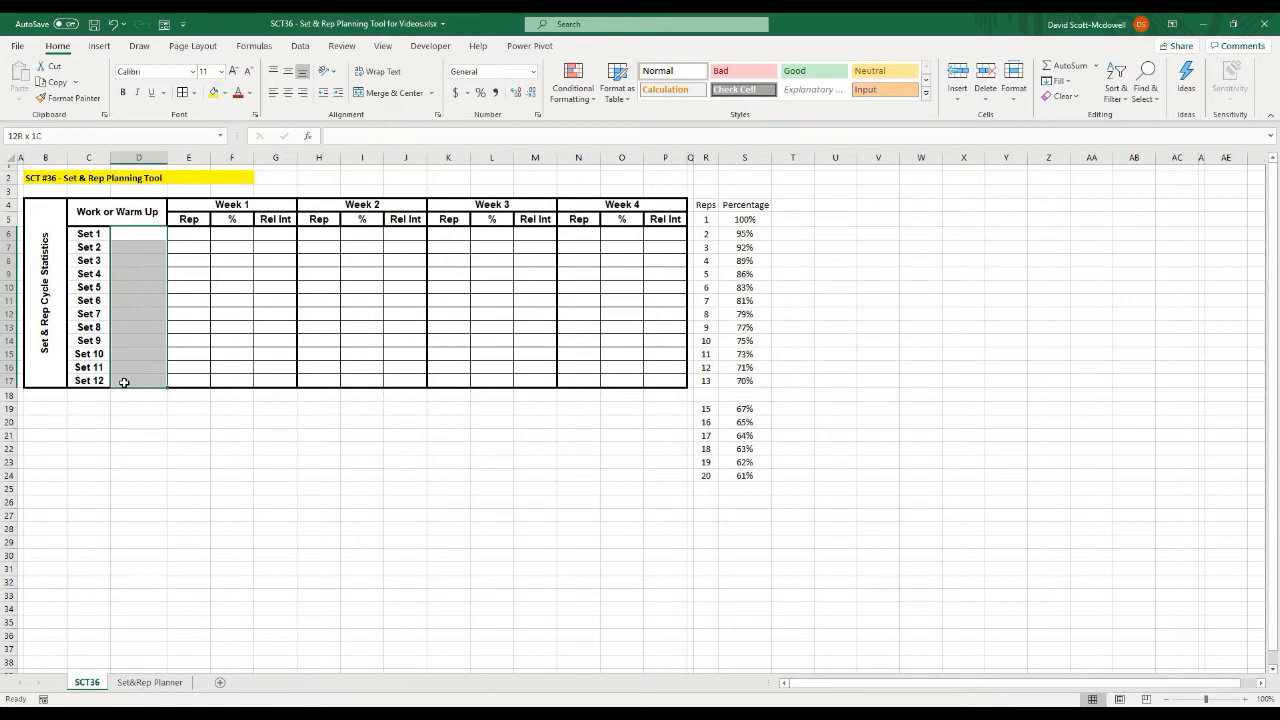
left_click_drag(124, 382, 124, 382)
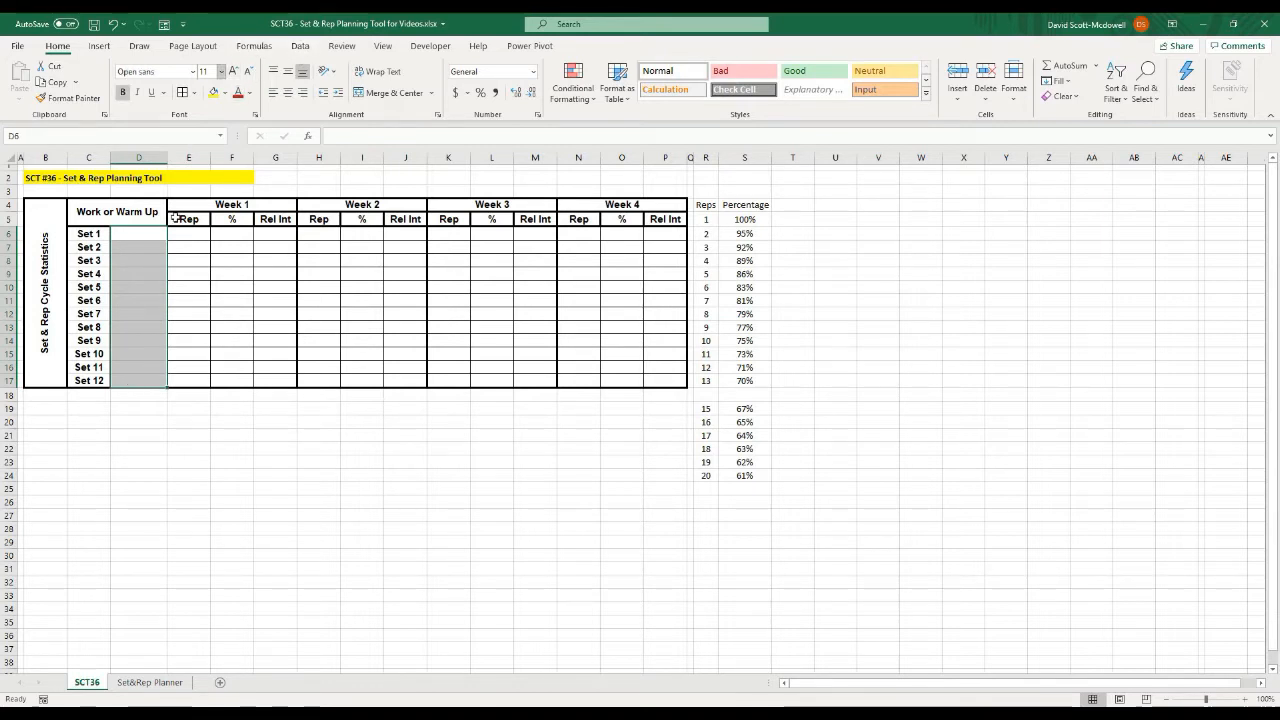
left_click(185, 310)
- Restrict the set-type cells D6:D17 to an in-cell dropdown list with the options Warm Up and Working Set
left_click_drag(138, 237, 118, 382)
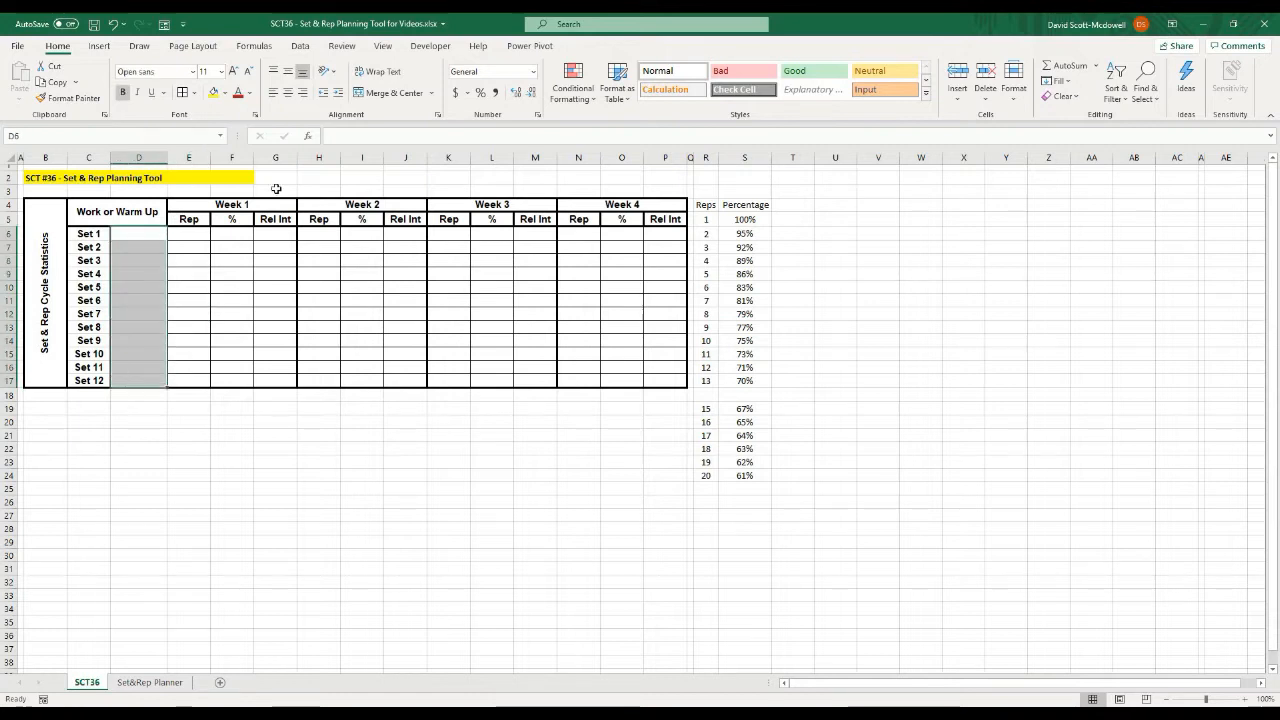
left_click(300, 46)
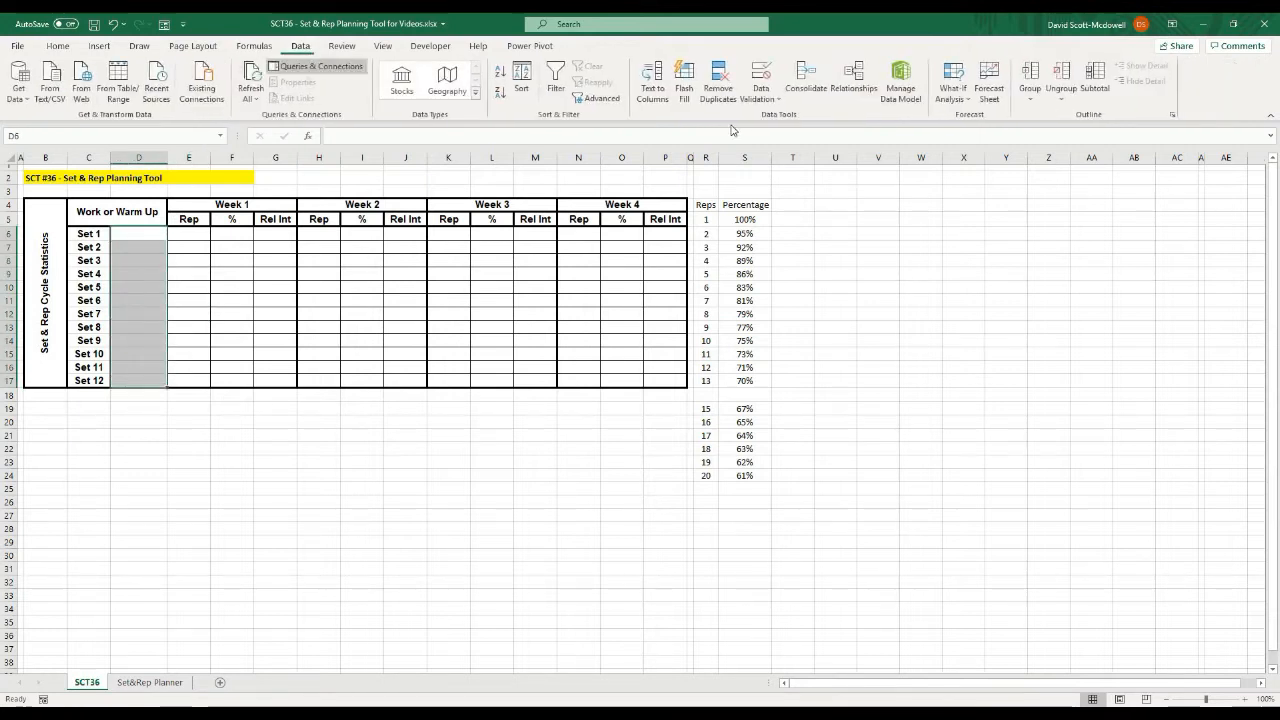
left_click(762, 98)
left_click(785, 118)
left_click(592, 287)
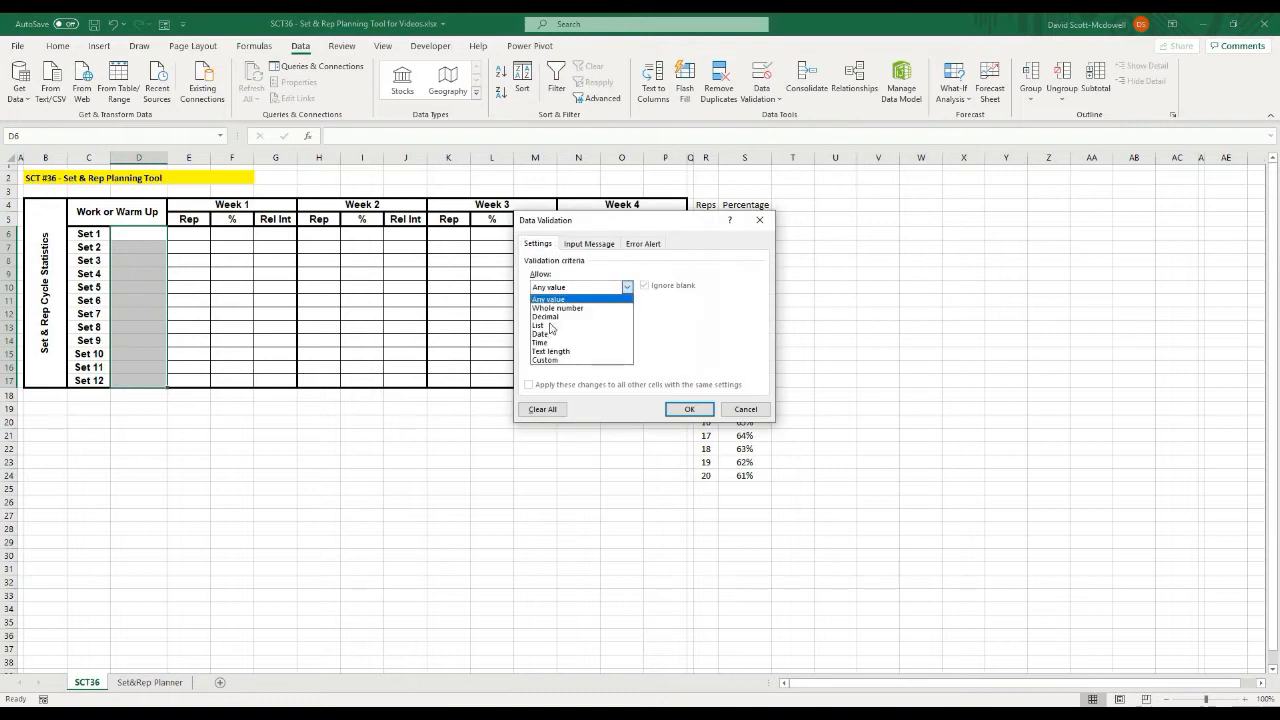
left_click(558, 333)
left_click(580, 342)
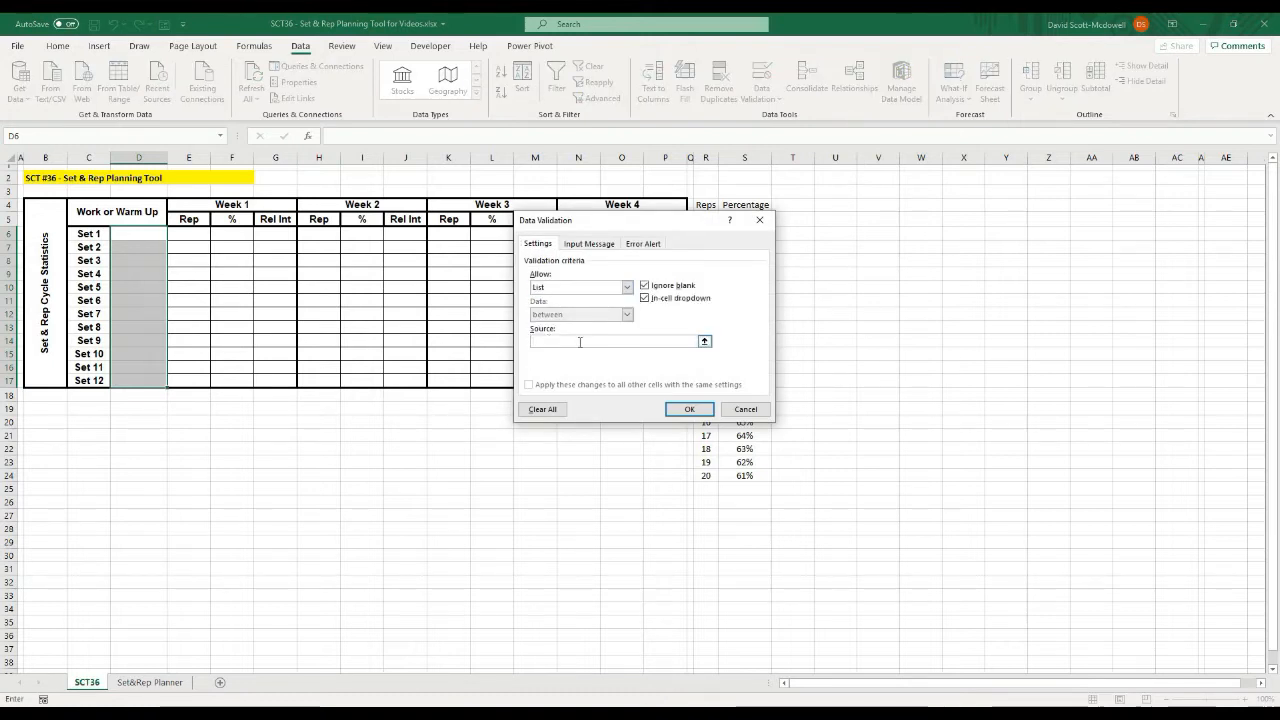
type("Warm up")
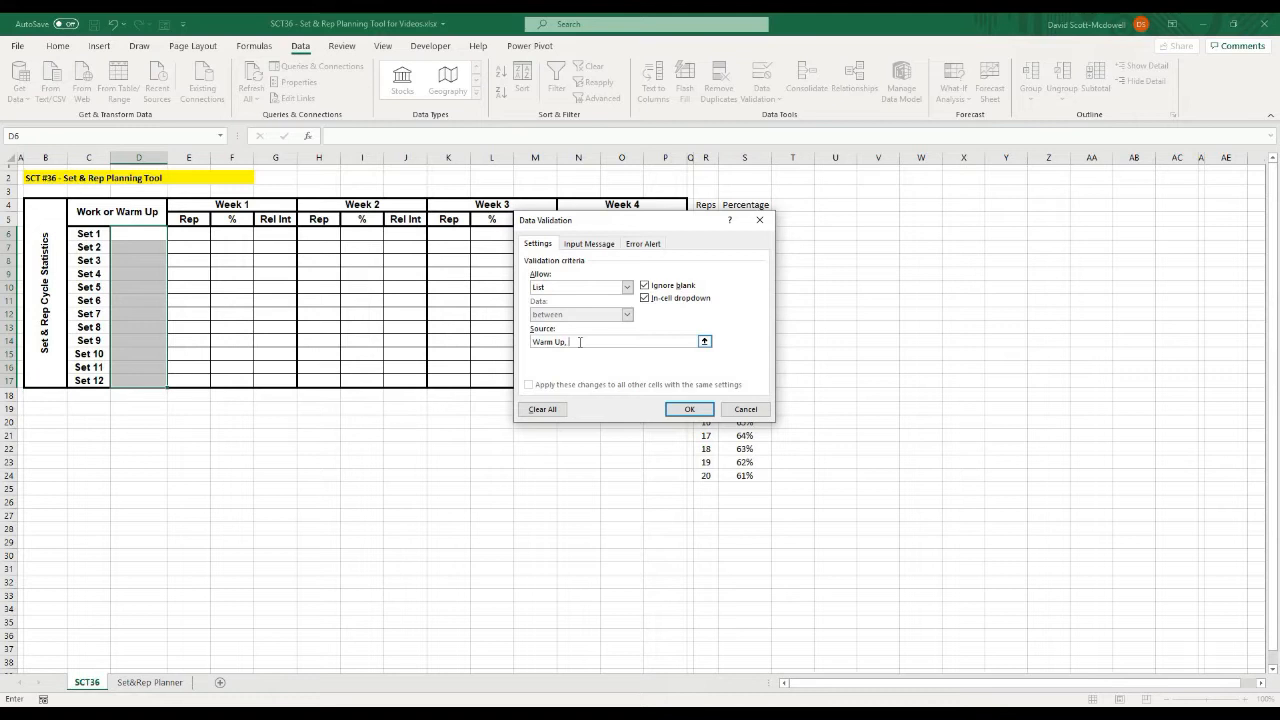
type(", Working Set")
left_click(689, 411)
- Choose Warm Up for Set 1 in D6 and Working Set for Set 2 in D7 from their dropdown lists
left_click(146, 232)
left_click(173, 233)
left_click(146, 246)
left_click(150, 248)
left_click(173, 247)
left_click(164, 267)
left_click_drag(140, 234, 140, 247)
left_click(146, 327)
left_click(307, 287)
left_click(138, 246)
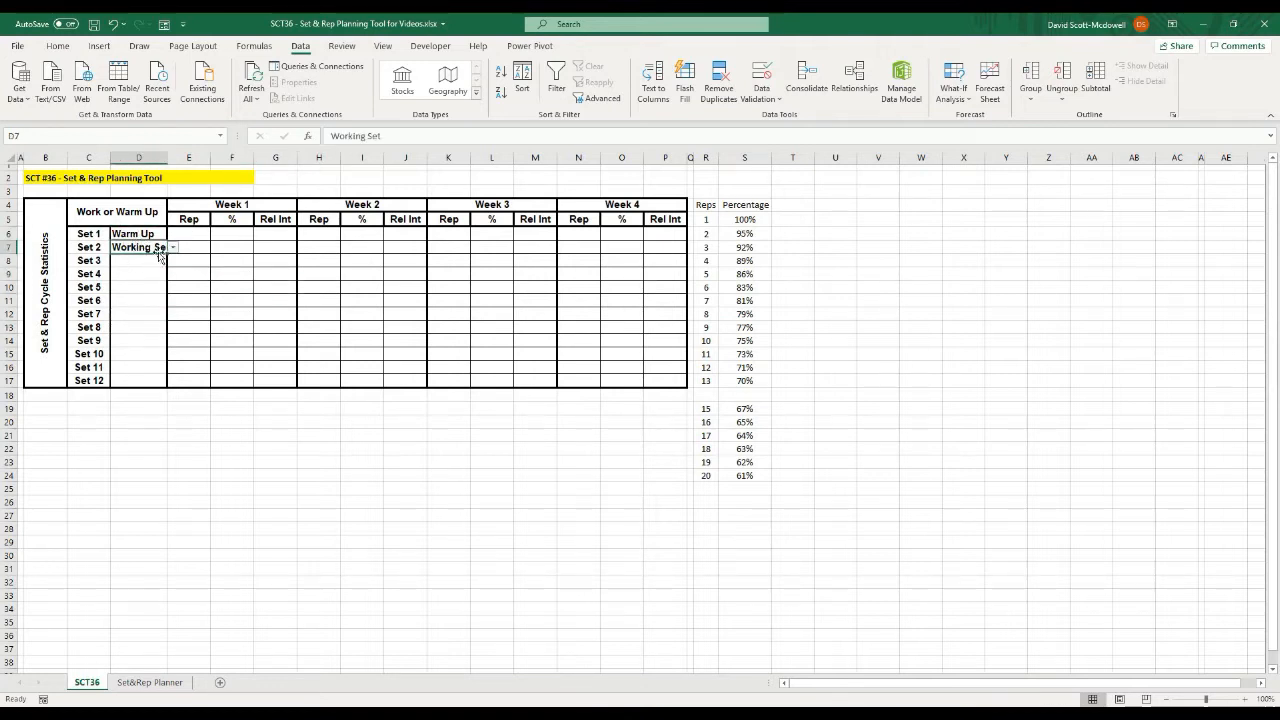
- Try a font size of 8 on the set-type cells D6:D17 and return them to size 11
left_click_drag(130, 234, 122, 381)
left_click(57, 46)
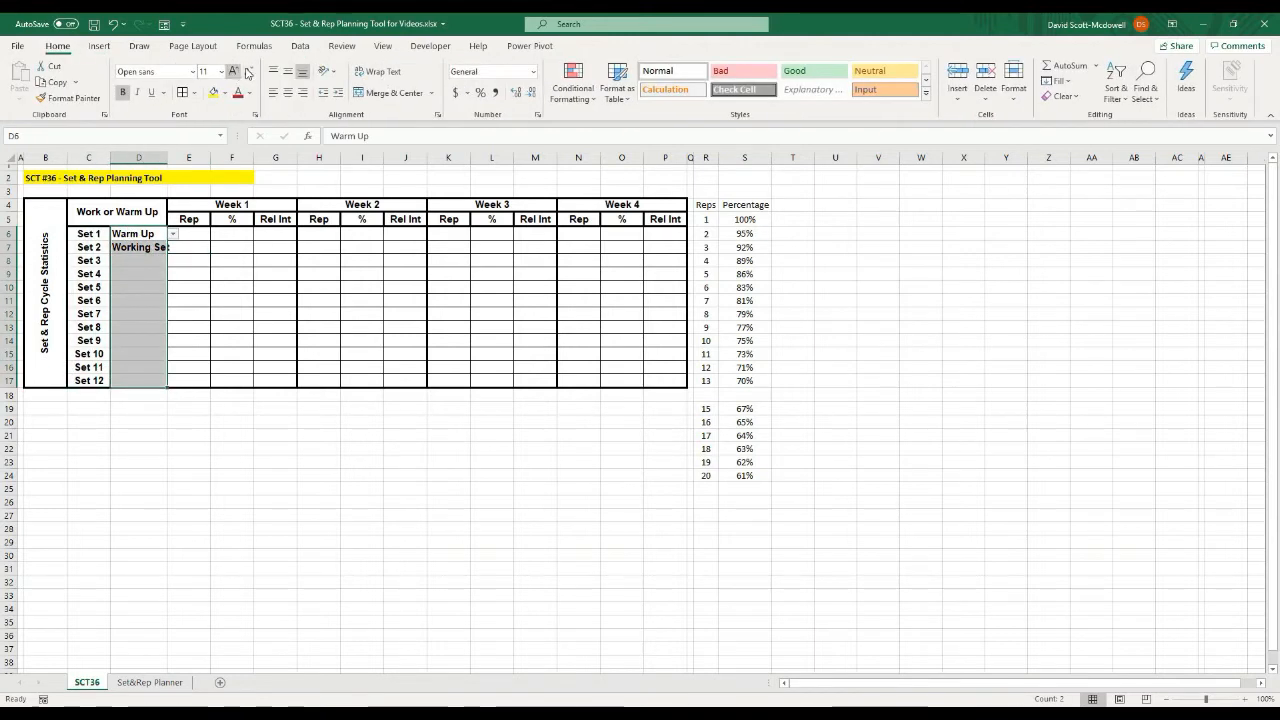
left_click(248, 73)
left_click(248, 73)
left_click(248, 73)
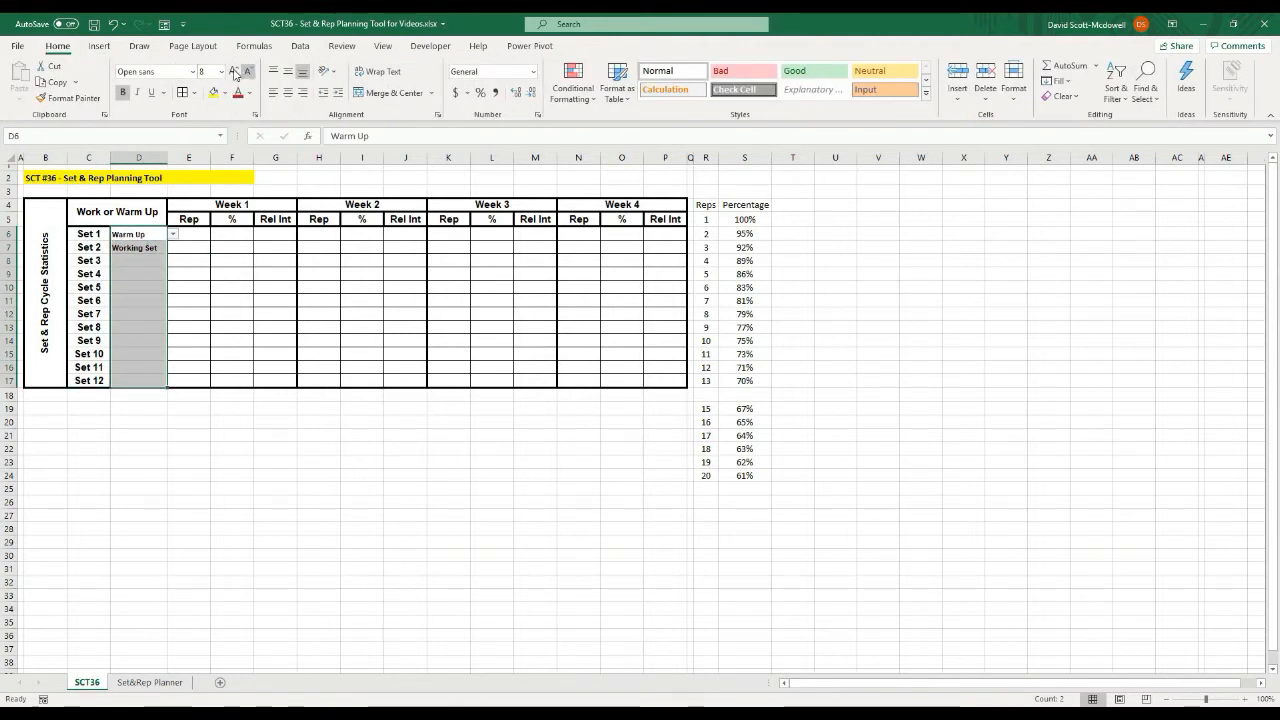
left_click(233, 72)
left_click(233, 72)
left_click(339, 269)
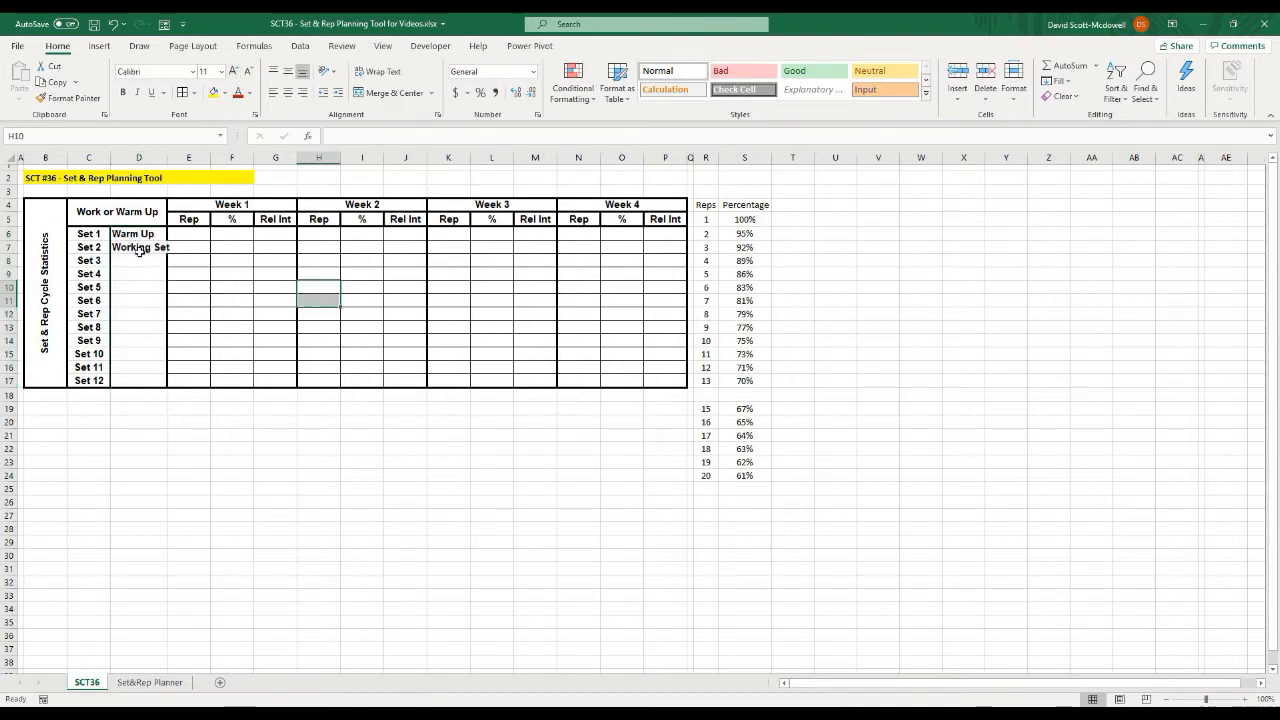
- Turn on Shrink to fit for the set-type cells D6:D17
left_click_drag(138, 233, 129, 378)
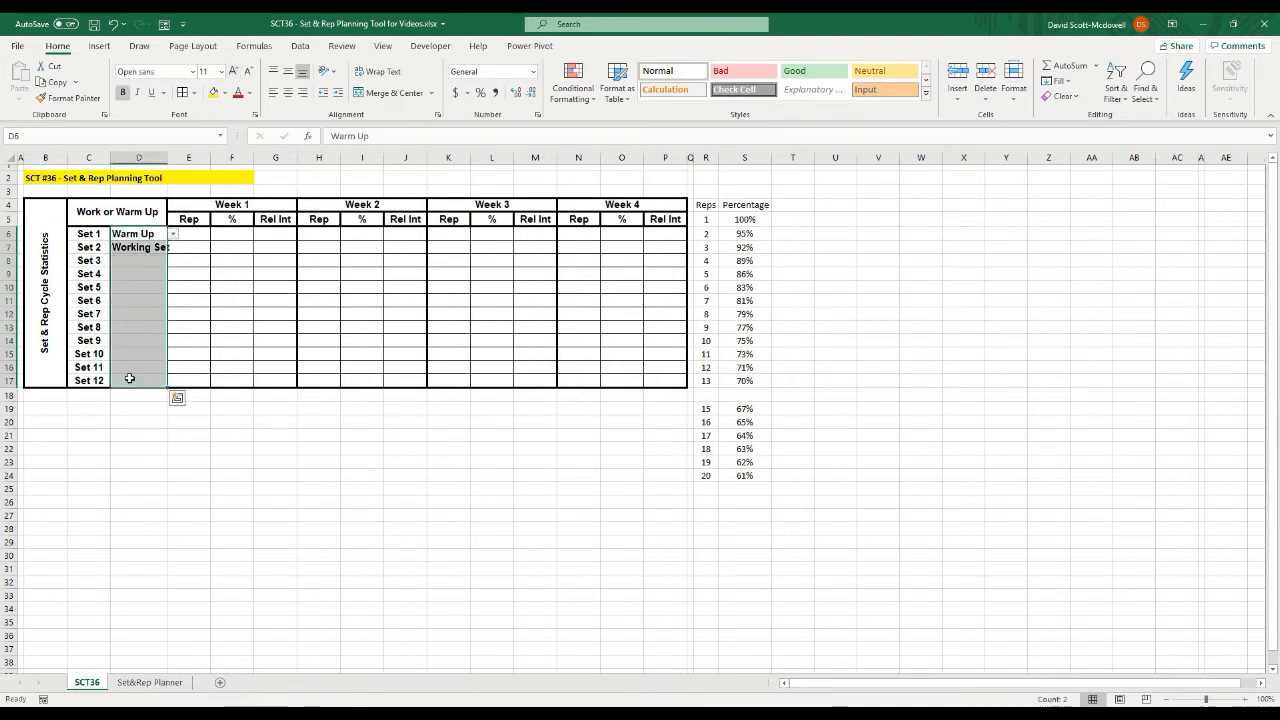
right_click(138, 353)
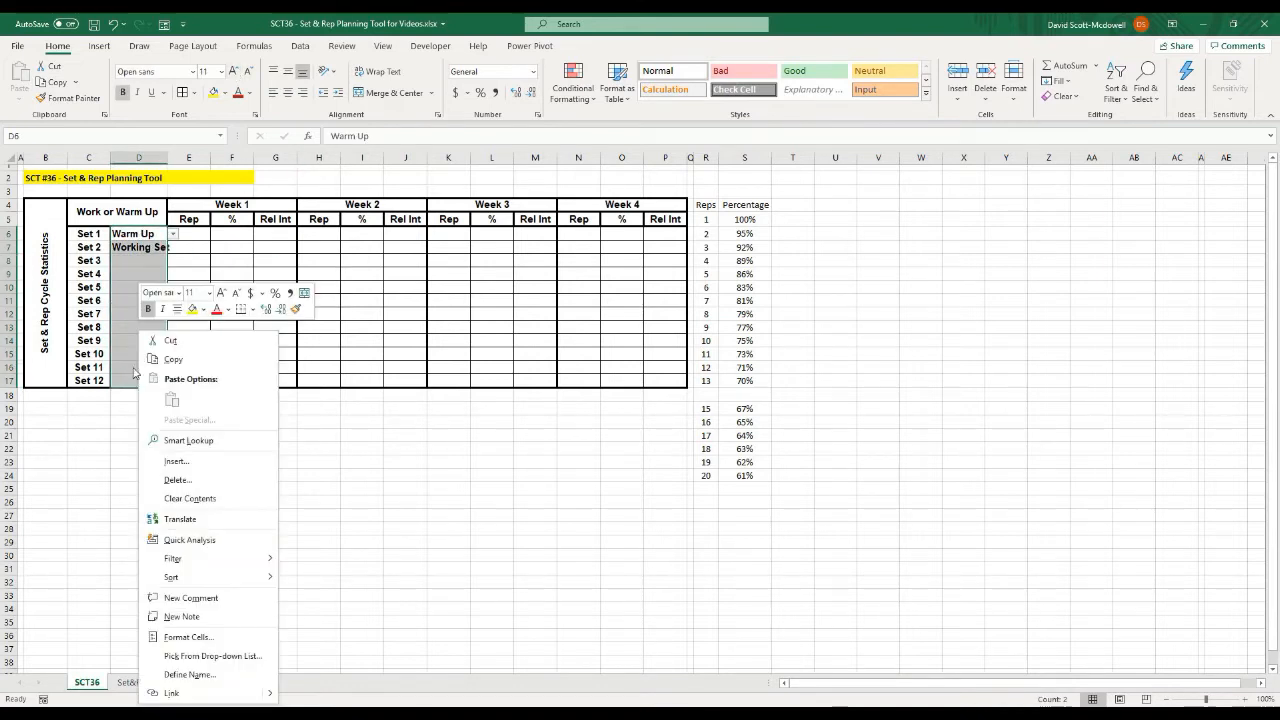
left_click(183, 637)
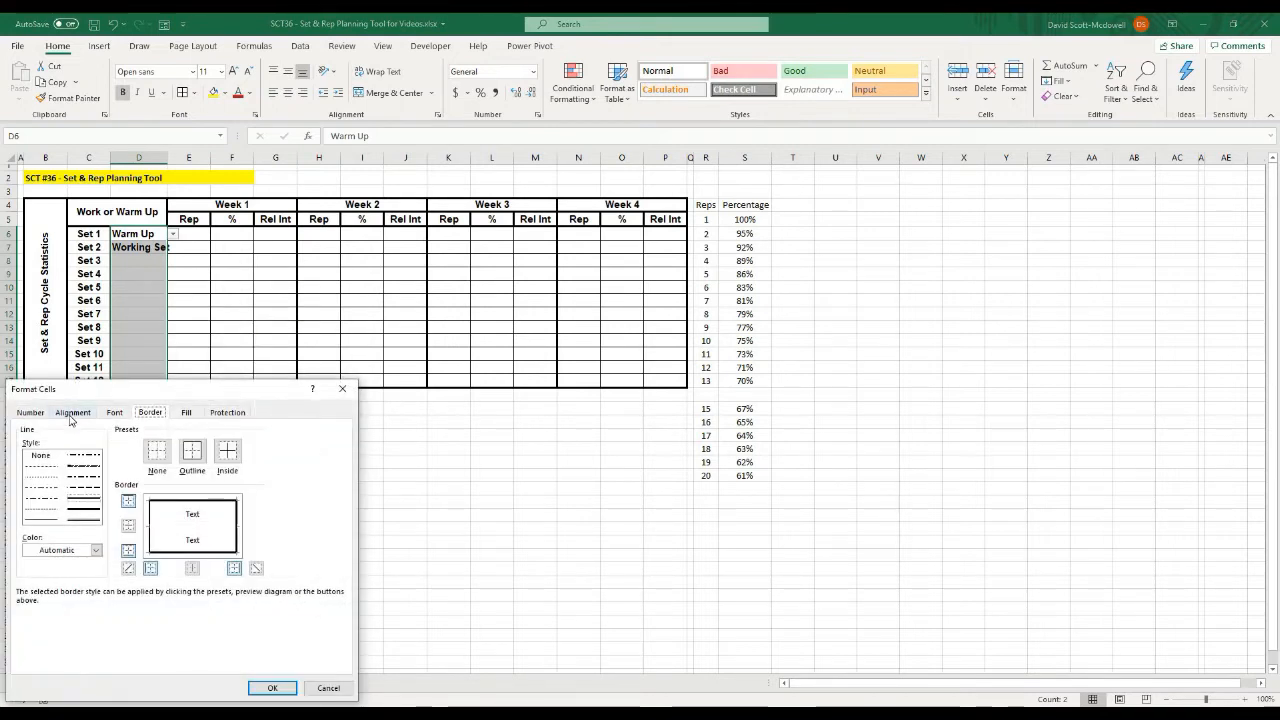
left_click(72, 413)
left_click_drag(120, 396, 486, 194)
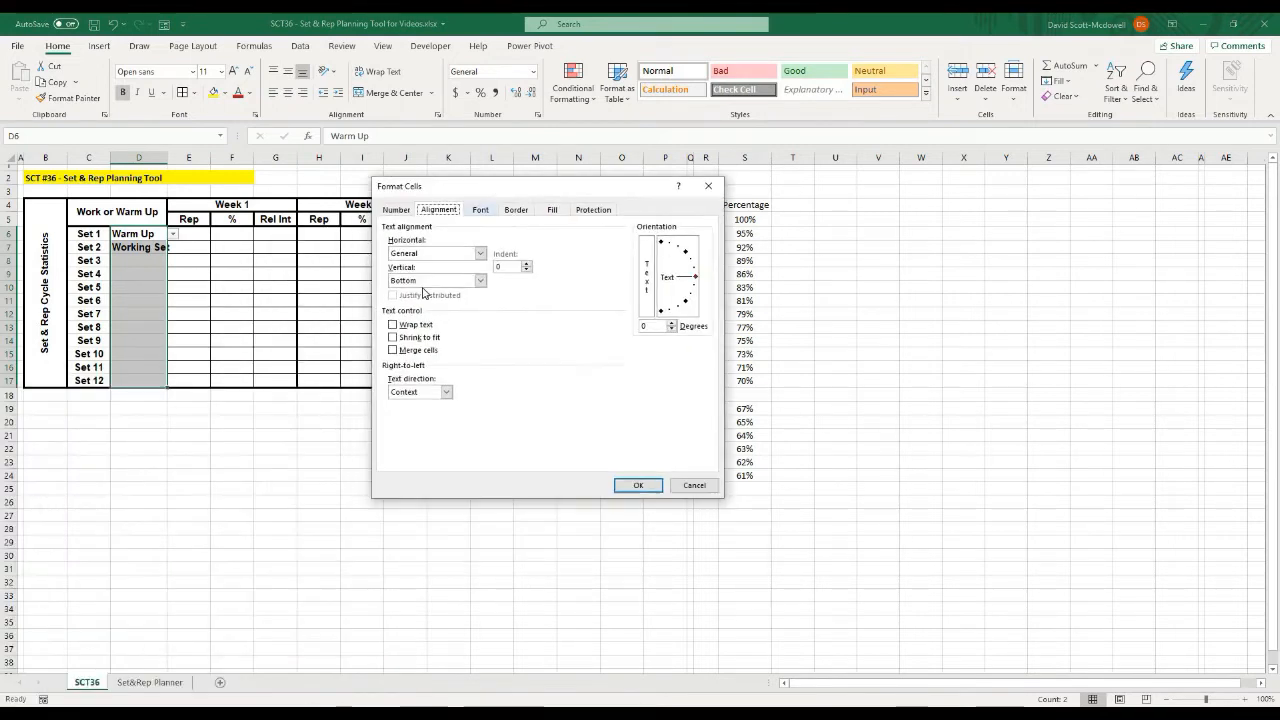
left_click(395, 342)
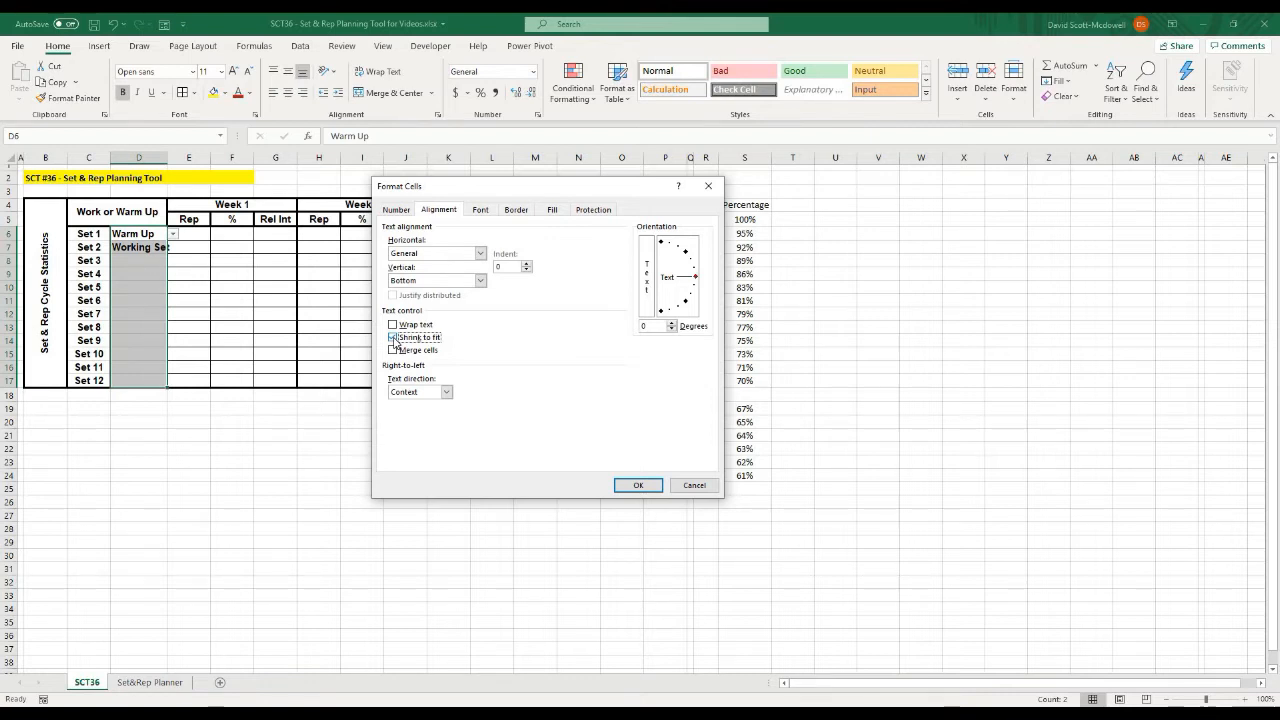
left_click(634, 484)
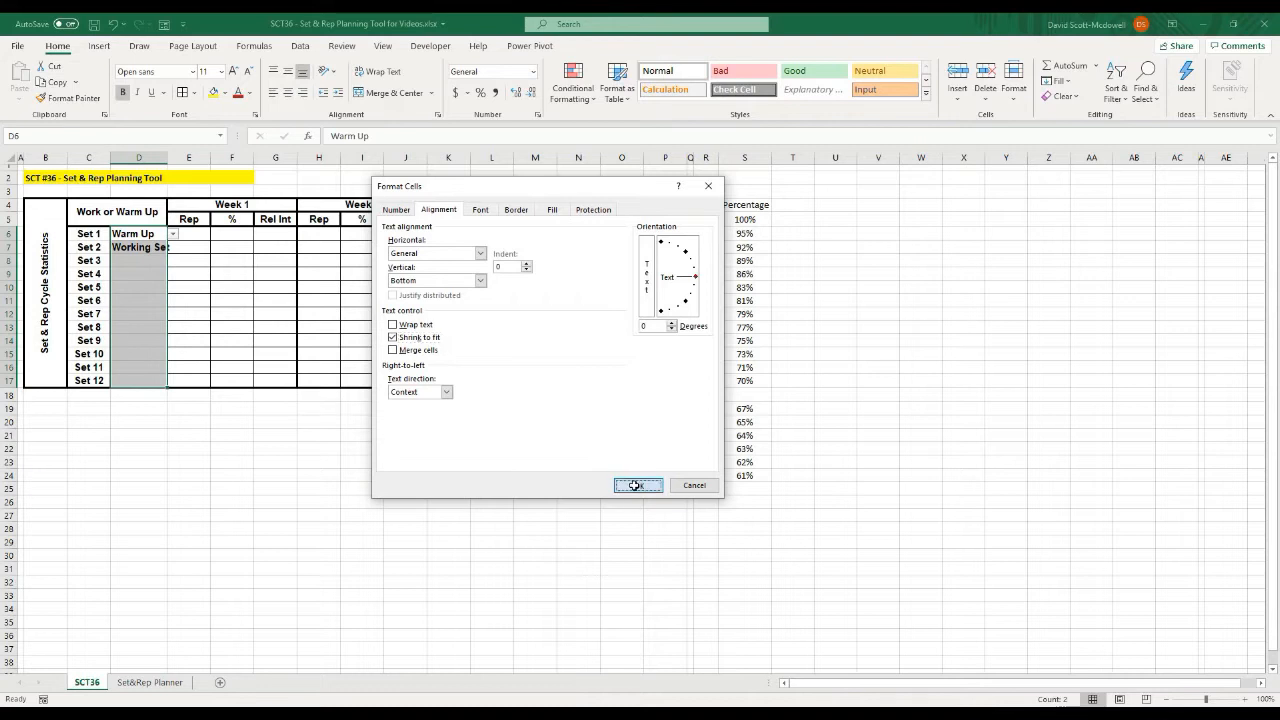
left_click(305, 506)
left_click(126, 245)
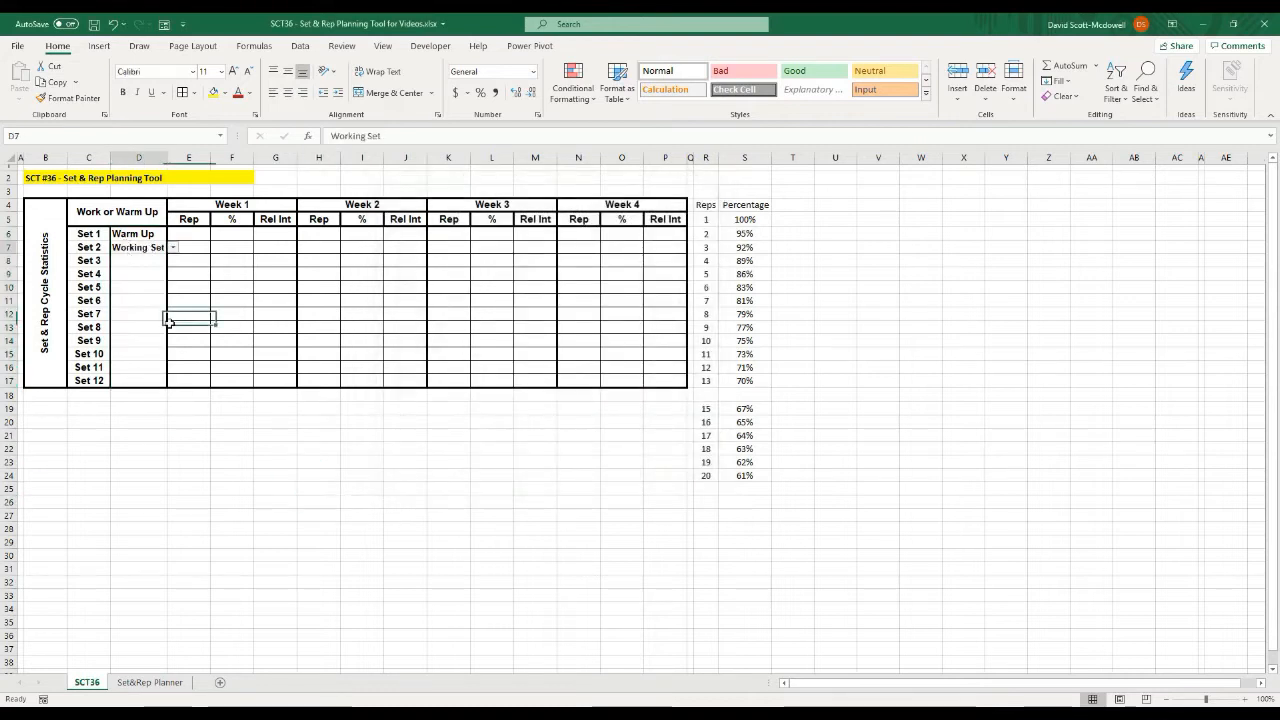
left_click(170, 449)
- Center the set-type cells D6:D17 horizontally
left_click(139, 236)
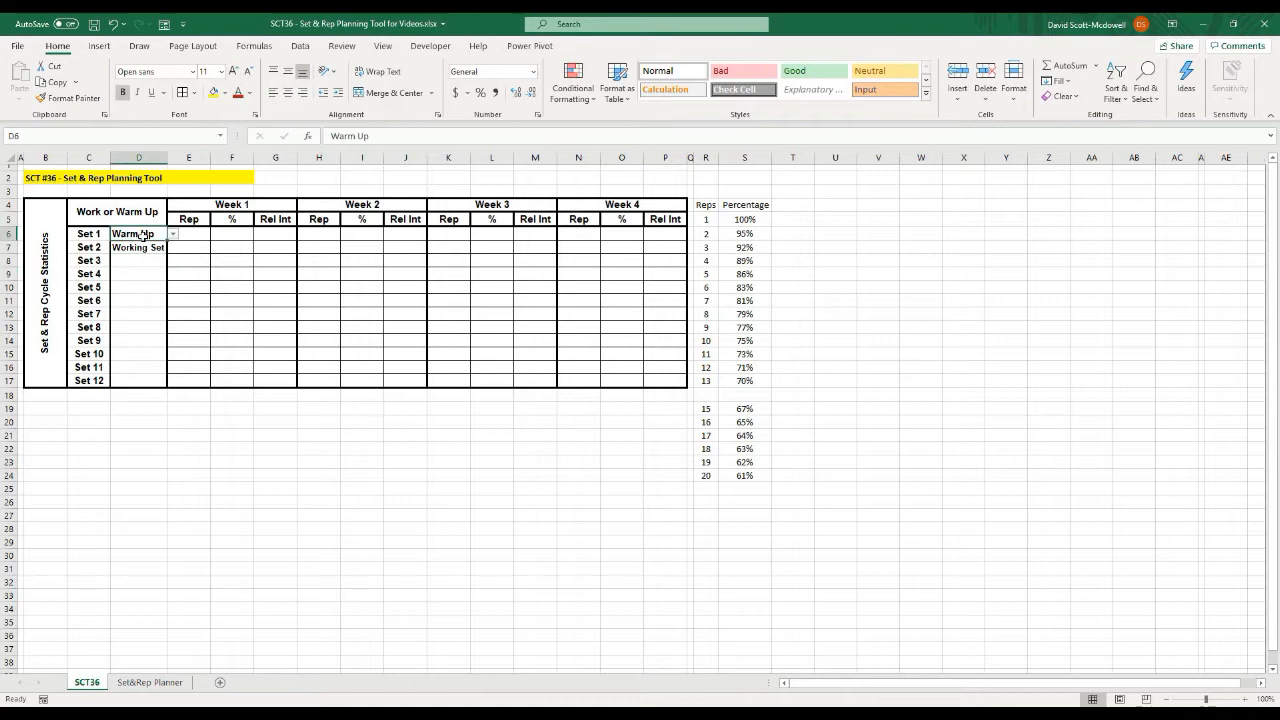
left_click_drag(141, 252, 163, 374)
left_click(287, 92)
left_click(288, 449)
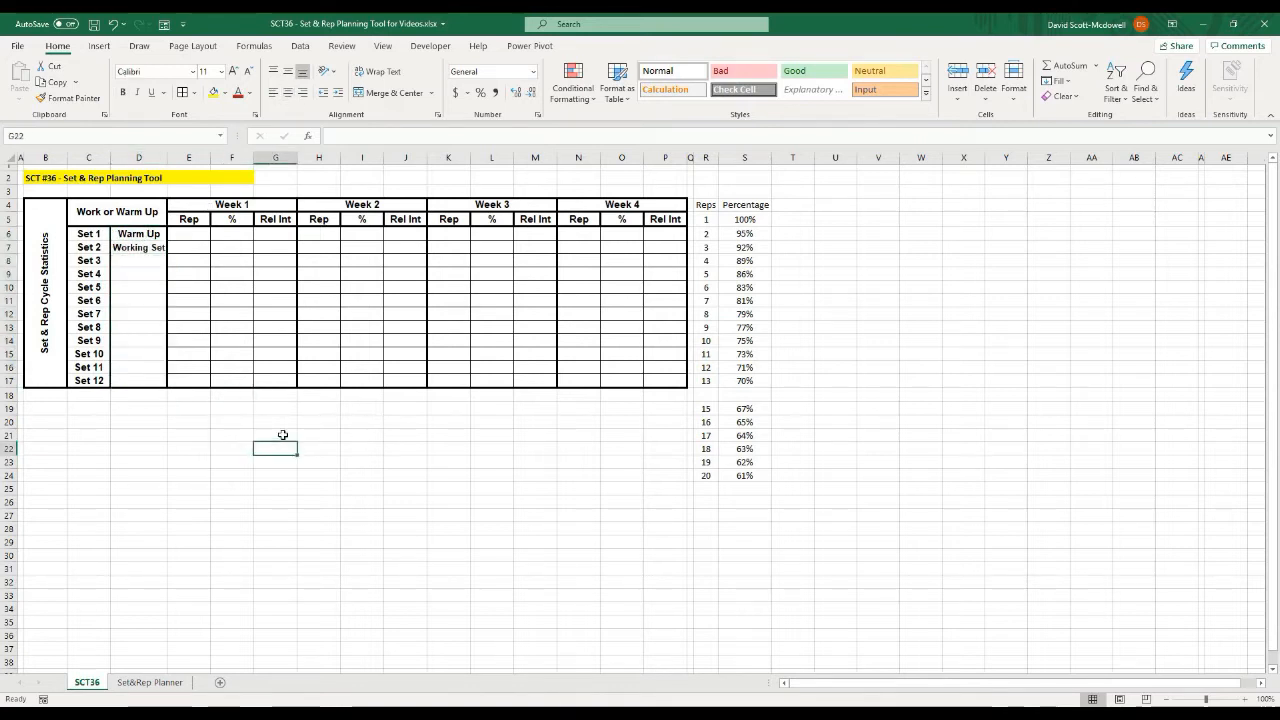
left_click(302, 490)
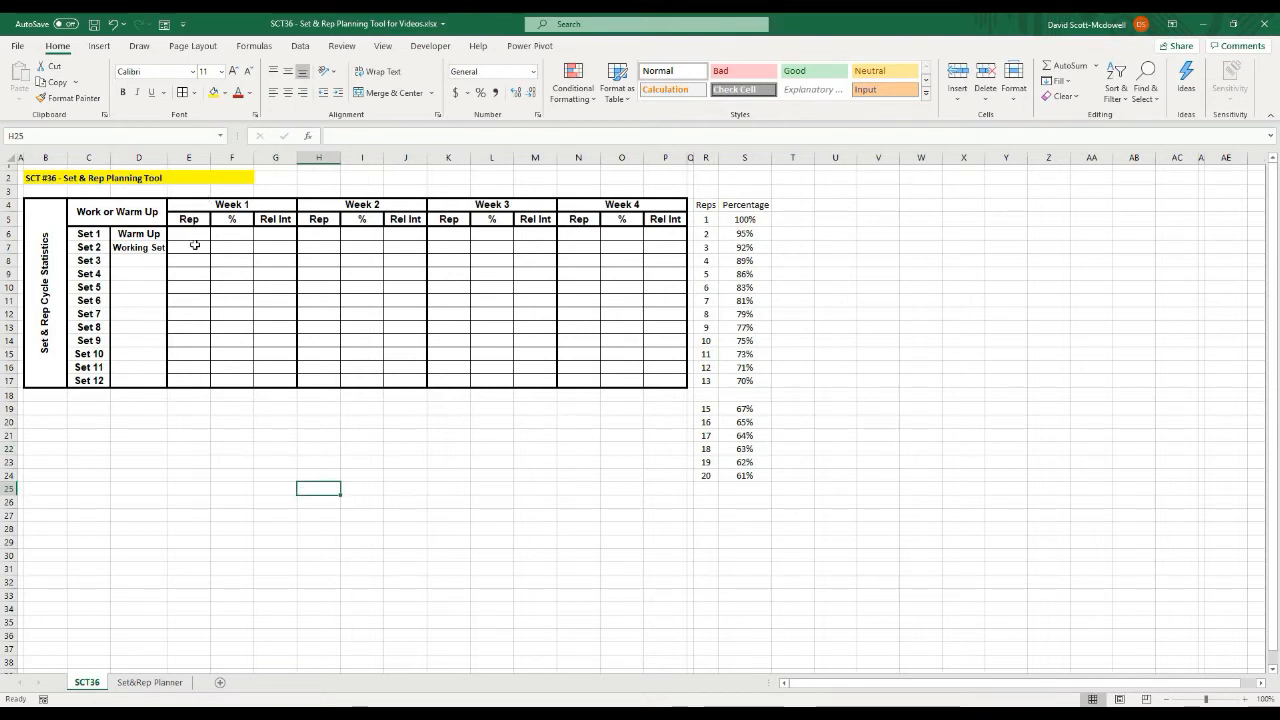
left_click(303, 461)
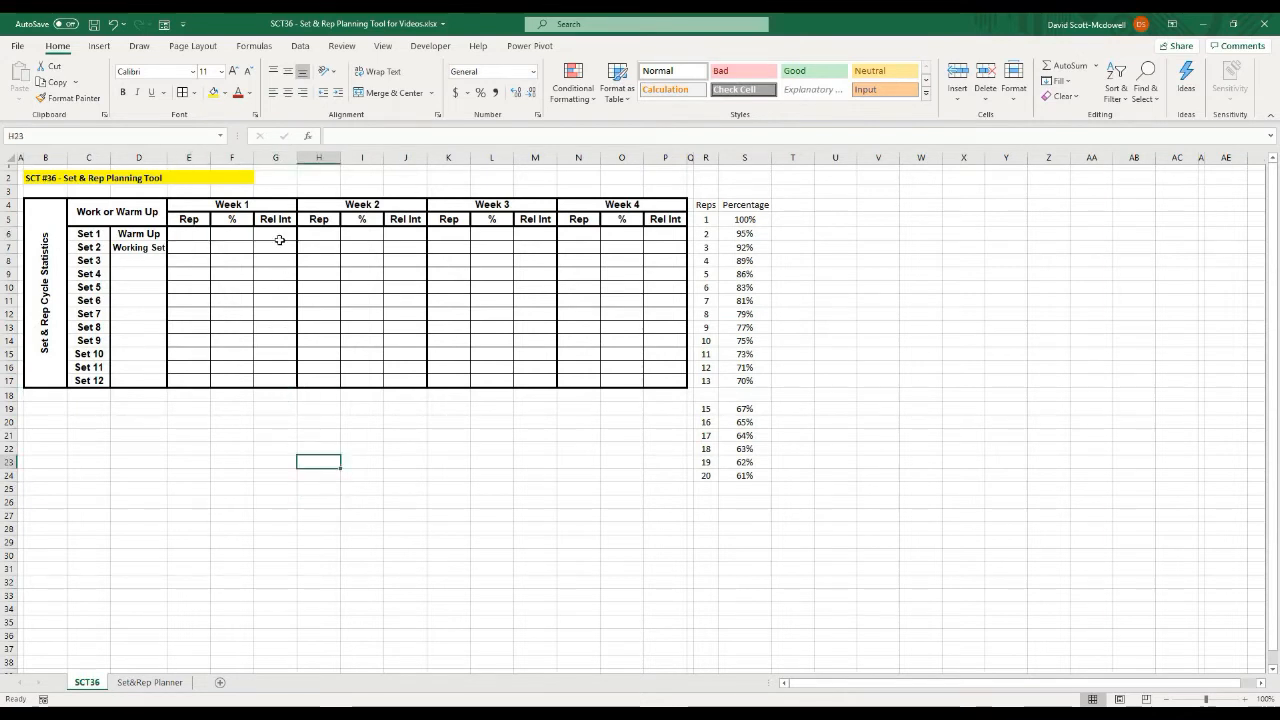
left_click(267, 247)
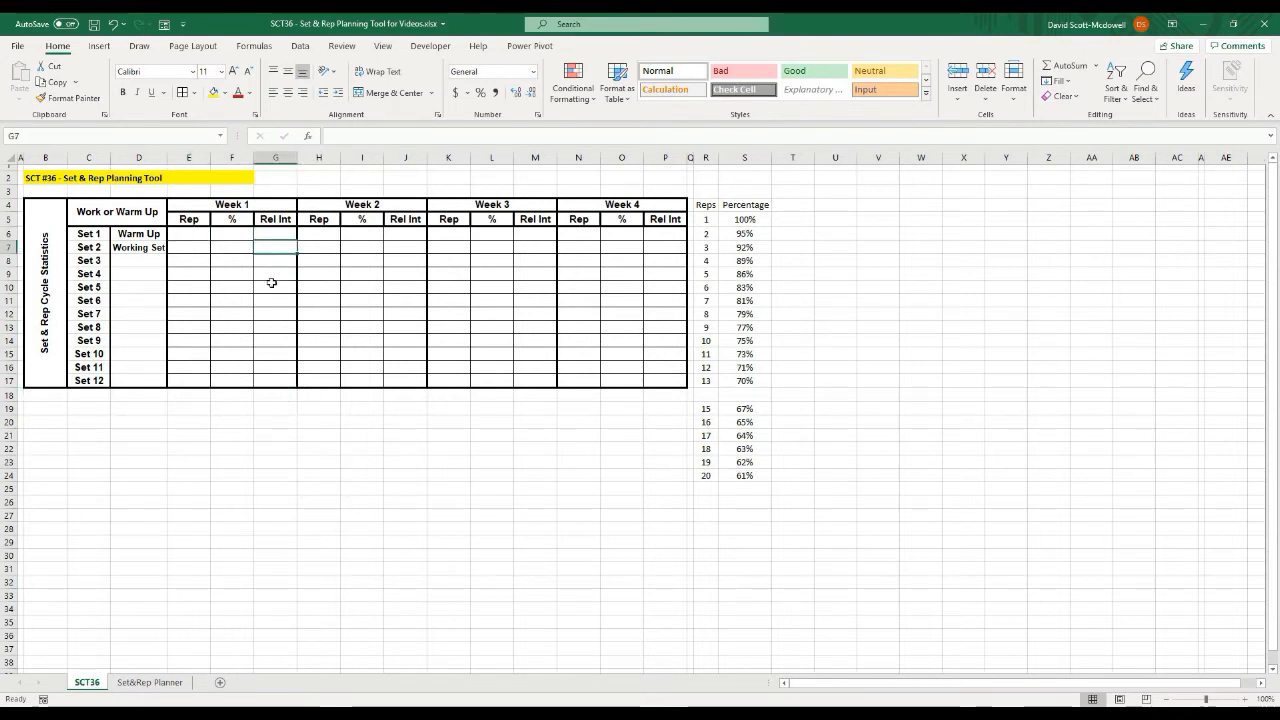
left_click(251, 450)
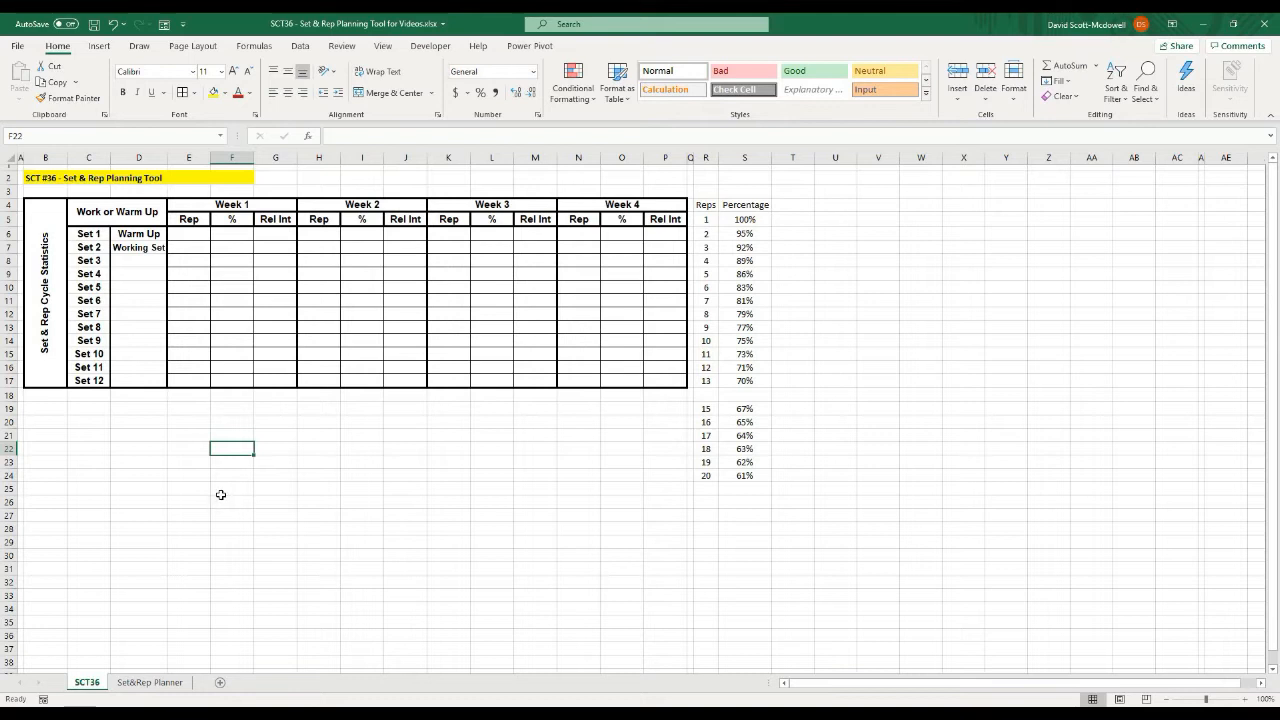
left_click(436, 592)
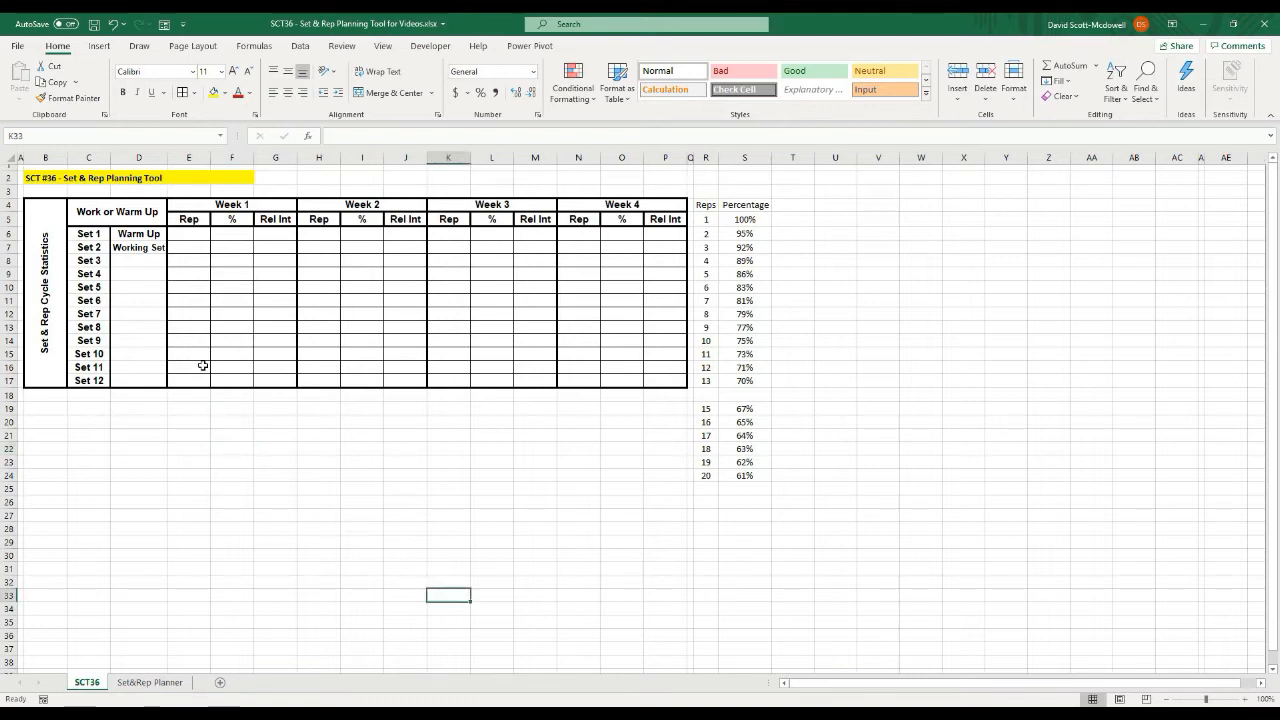
- Clear the Set 2 type in D7 and choose Warm Up for Sets 2, 3 and 4 in D7:D9
left_click(147, 250)
key("Delete")
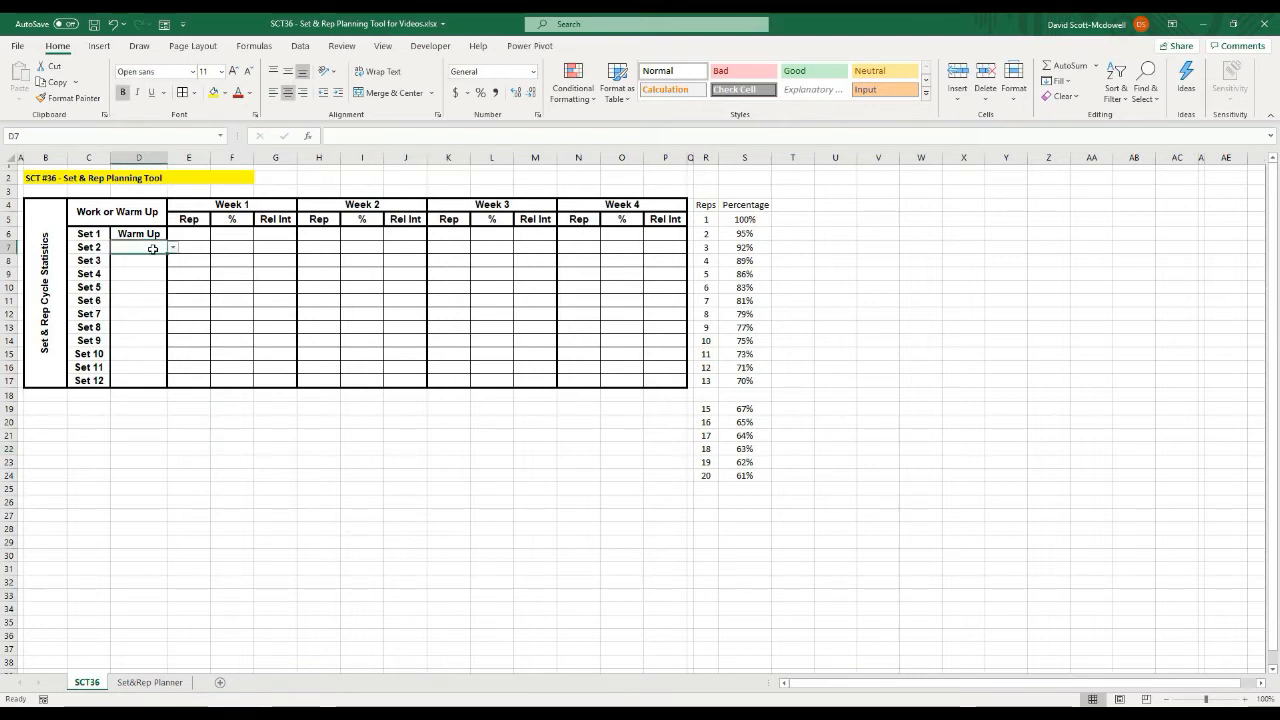
left_click(173, 247)
left_click(140, 258)
left_click(158, 261)
left_click(173, 260)
left_click(150, 272)
left_click(154, 273)
left_click(173, 273)
left_click(145, 283)
left_click(254, 447)
- Enter 5 reps for each of Sets 1 to 4 in the Week 1 Rep cells E6:E9
left_click(184, 235)
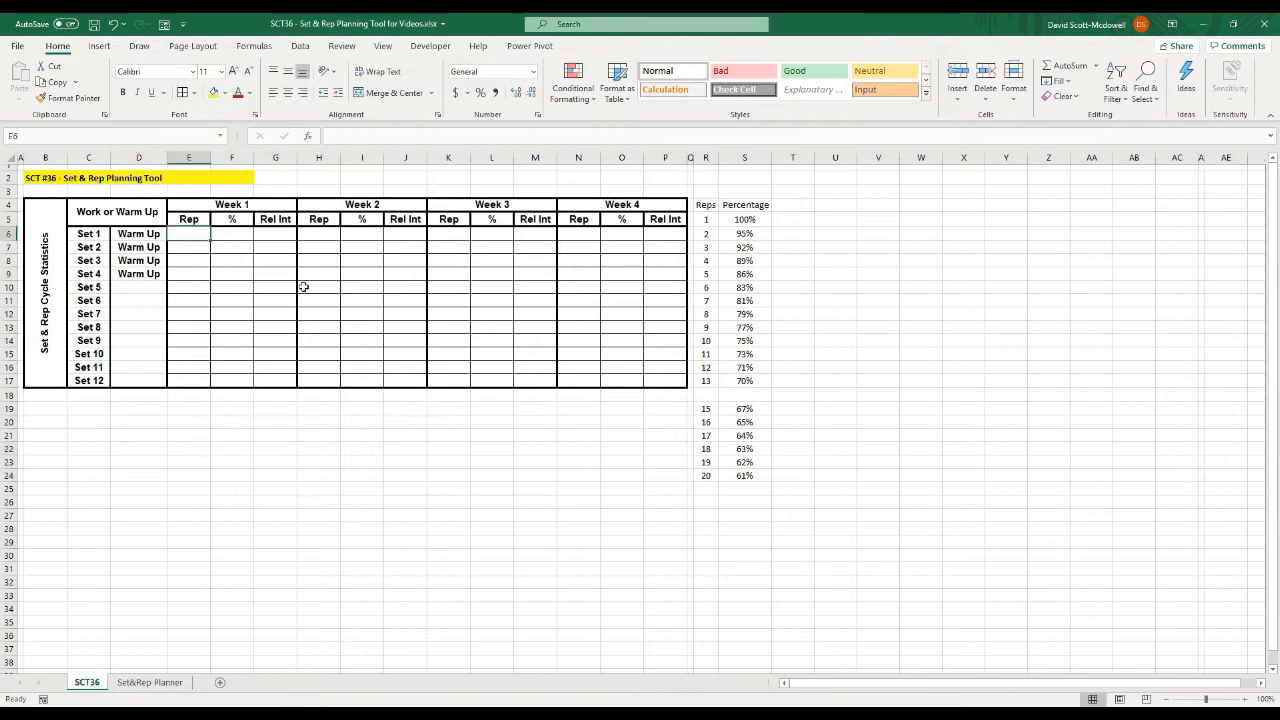
type("5")
key("Return")
type("5")
key("Return")
type("5")
key("Return")
type("5")
key("Return")
- Enter the Week 1 percentages 47.5%, 60%, 70% and 77.5% for Sets 1 to 4 in F6:F9
key("Right")
key("Up")
key("Up")
key("Up")
key("Up")
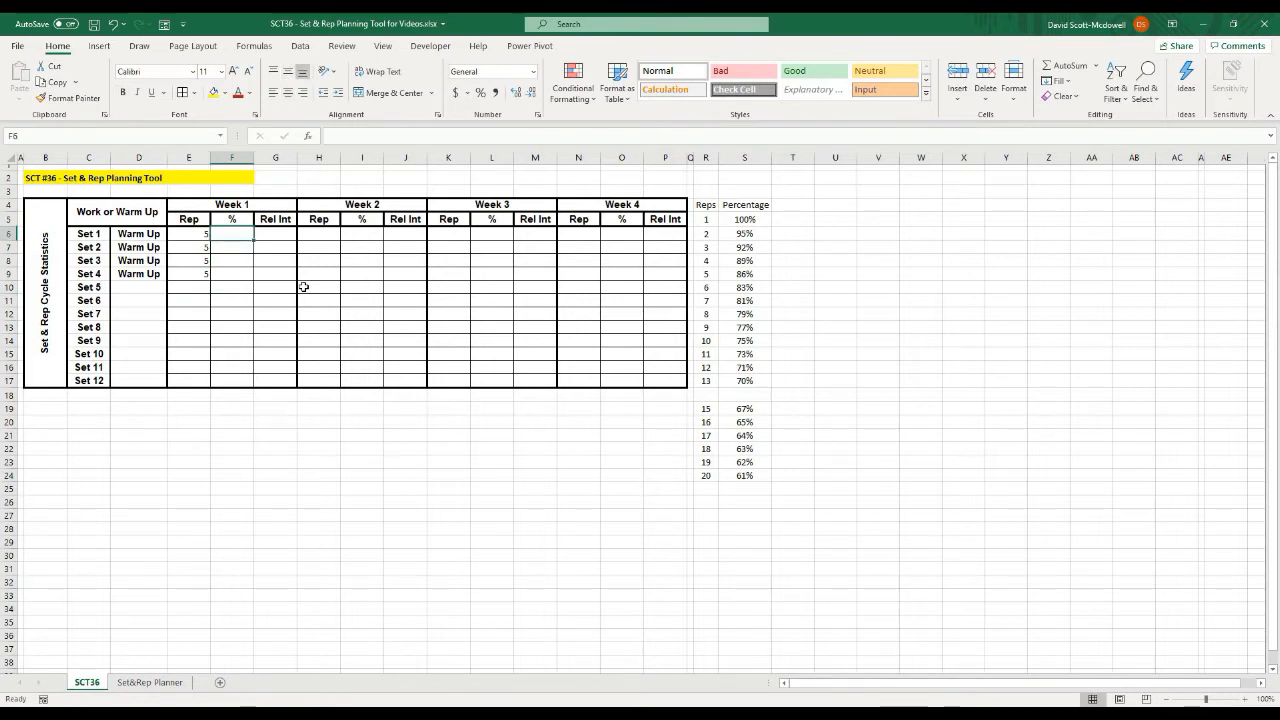
type("47.5")
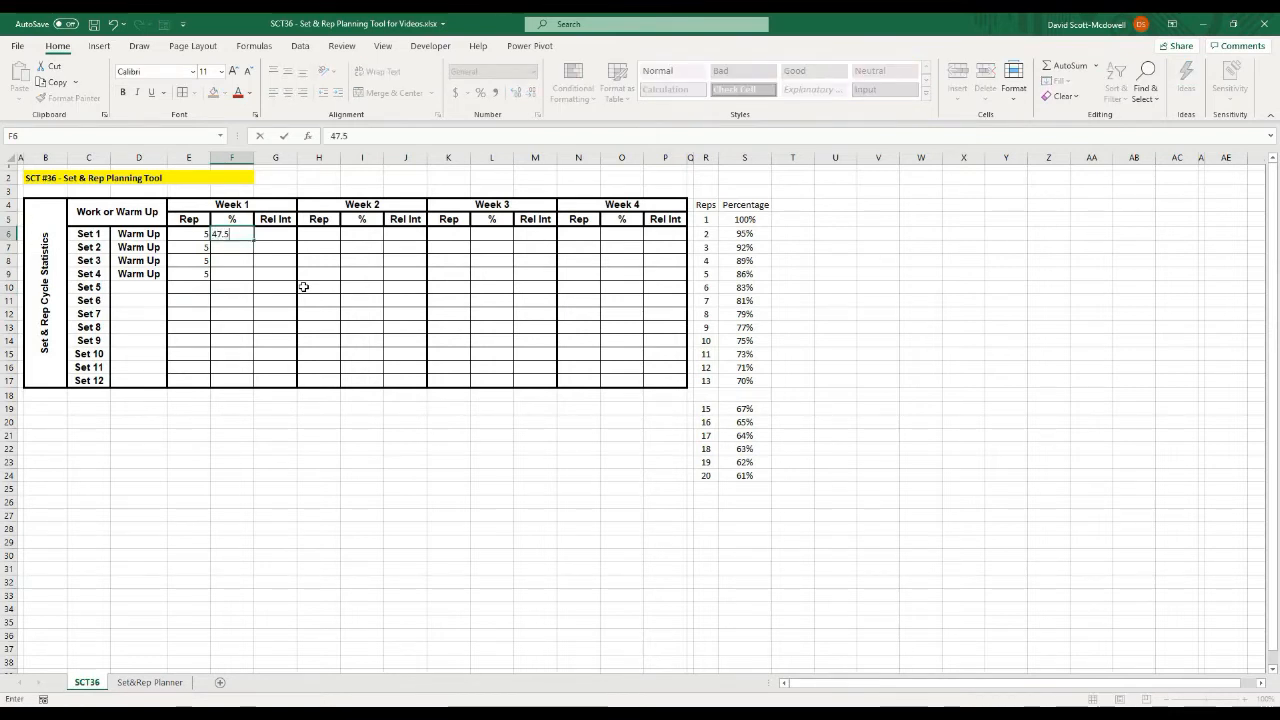
key("Return")
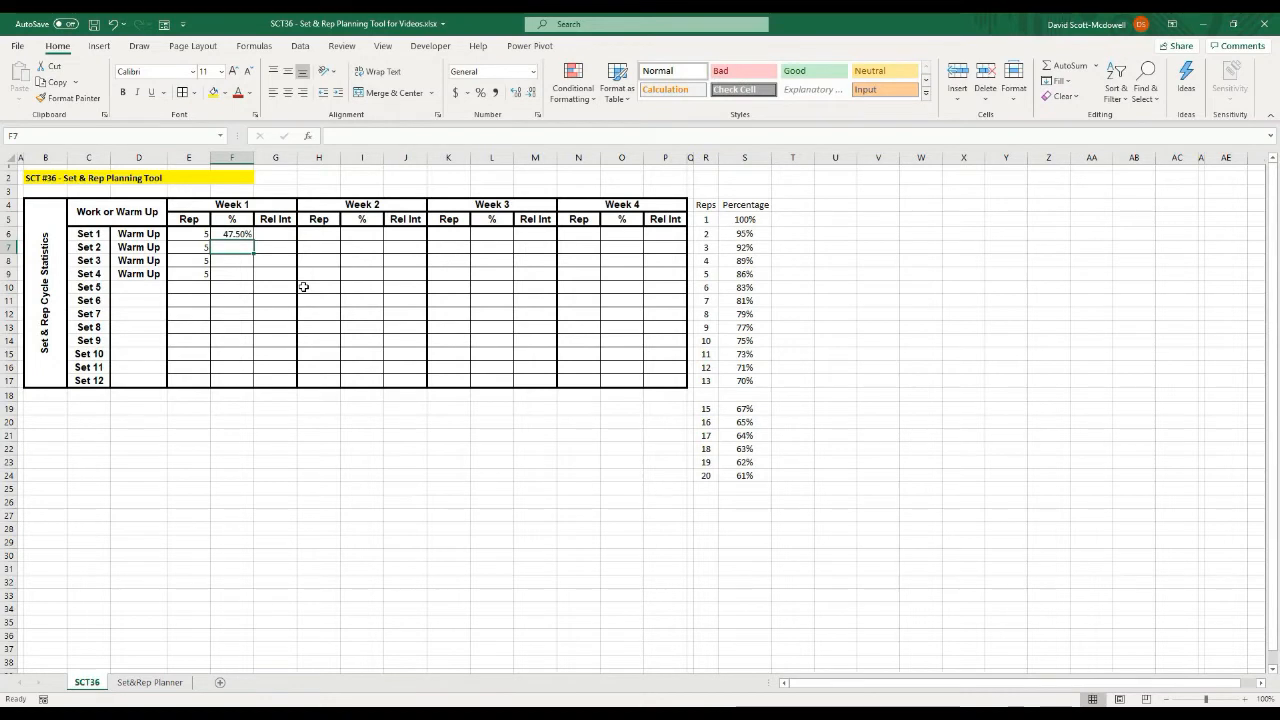
type("60")
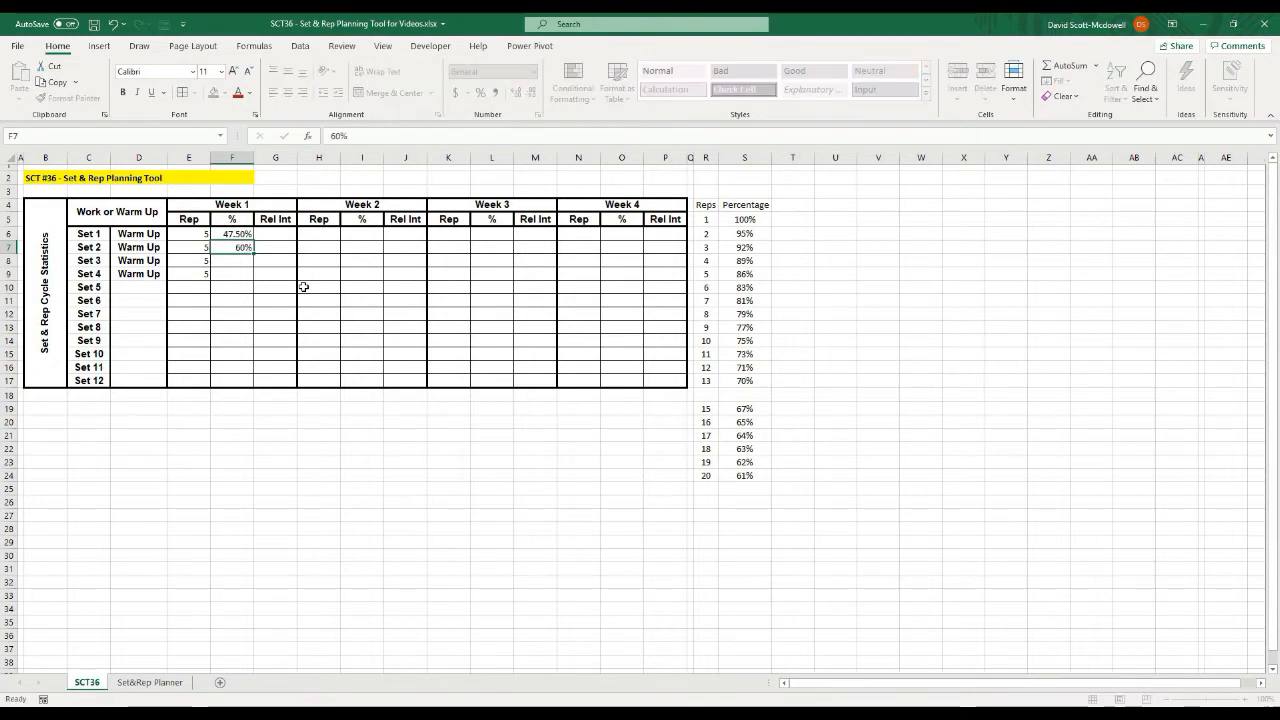
key("Return")
type("7")
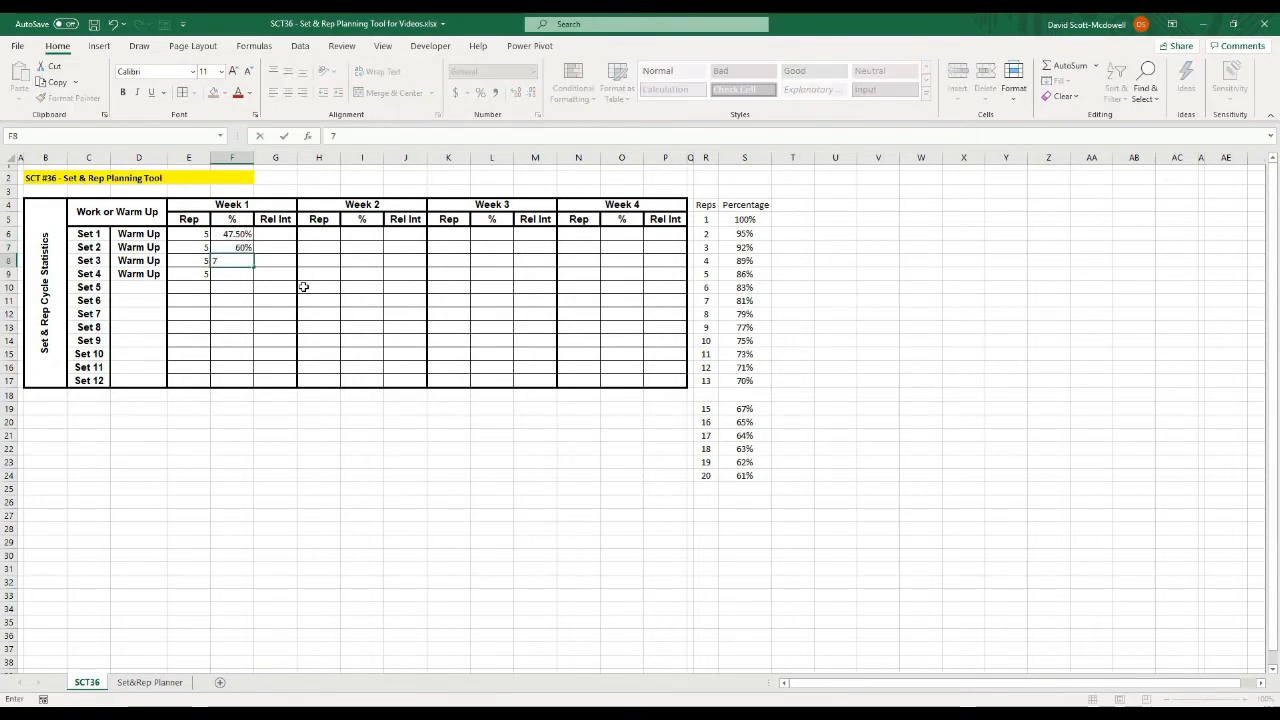
type("0")
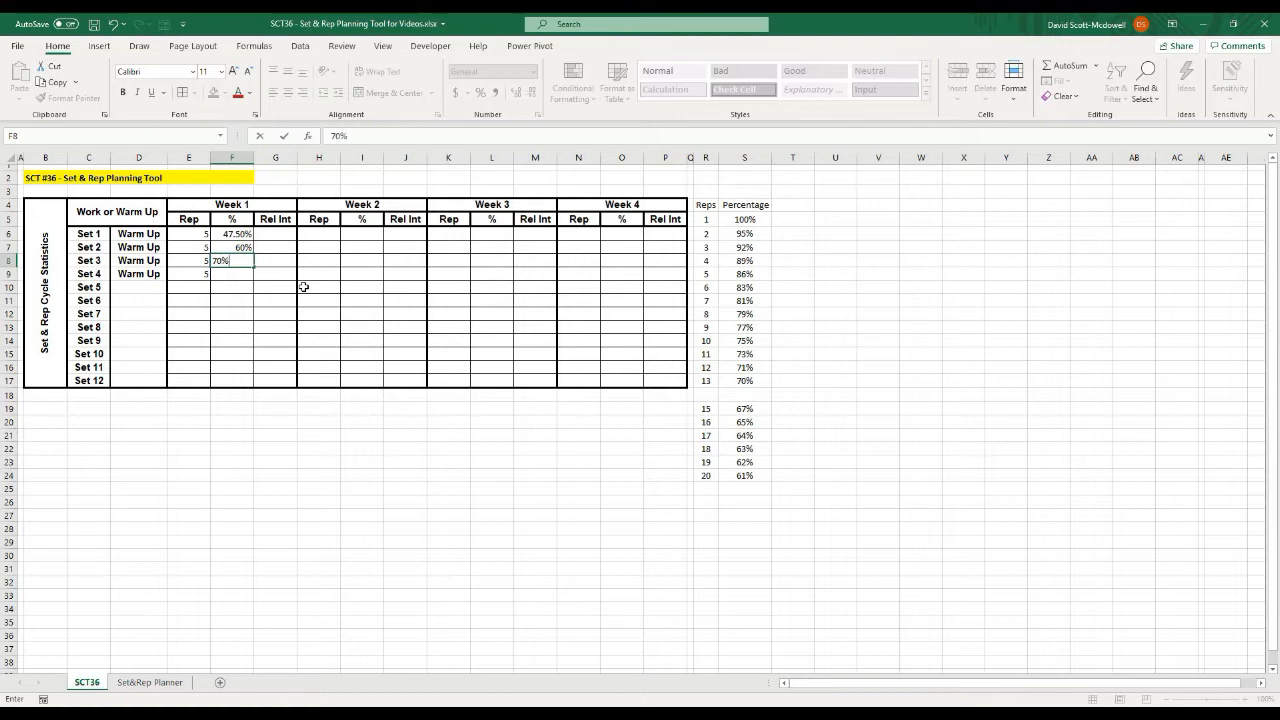
key("Return")
type("77.5%")
key("Return")
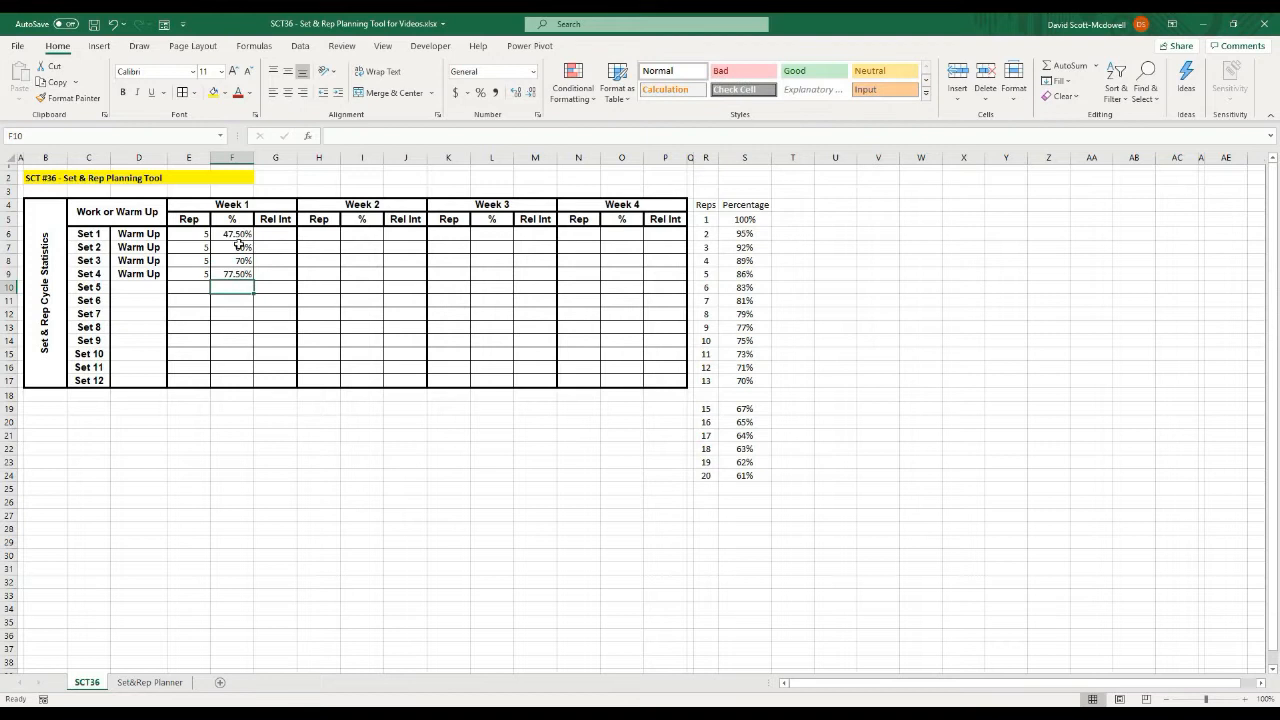
- Center the Week 1 Rep, % and Rel Int cells E6:G17 horizontally
left_click_drag(207, 235, 276, 381)
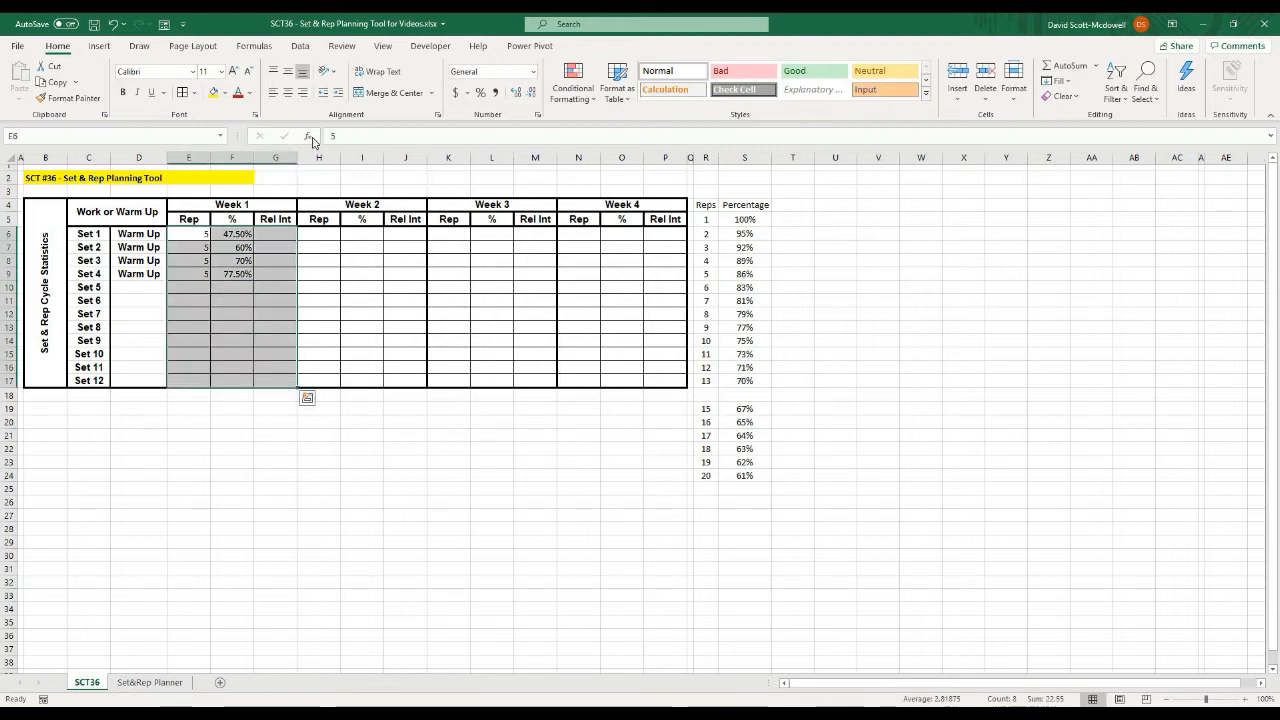
left_click(288, 96)
left_click(236, 236)
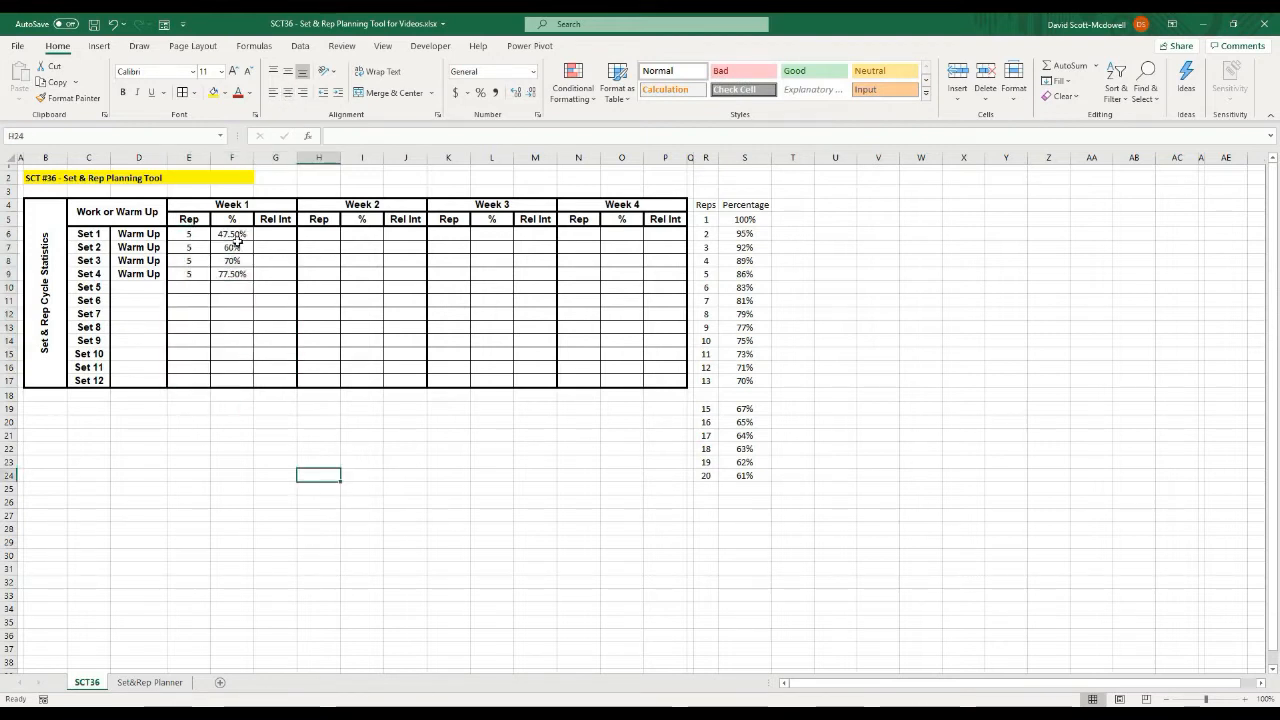
- Format the Week 1 percentage cells F6:F17 to show one decimal place
left_click_drag(240, 304, 247, 384)
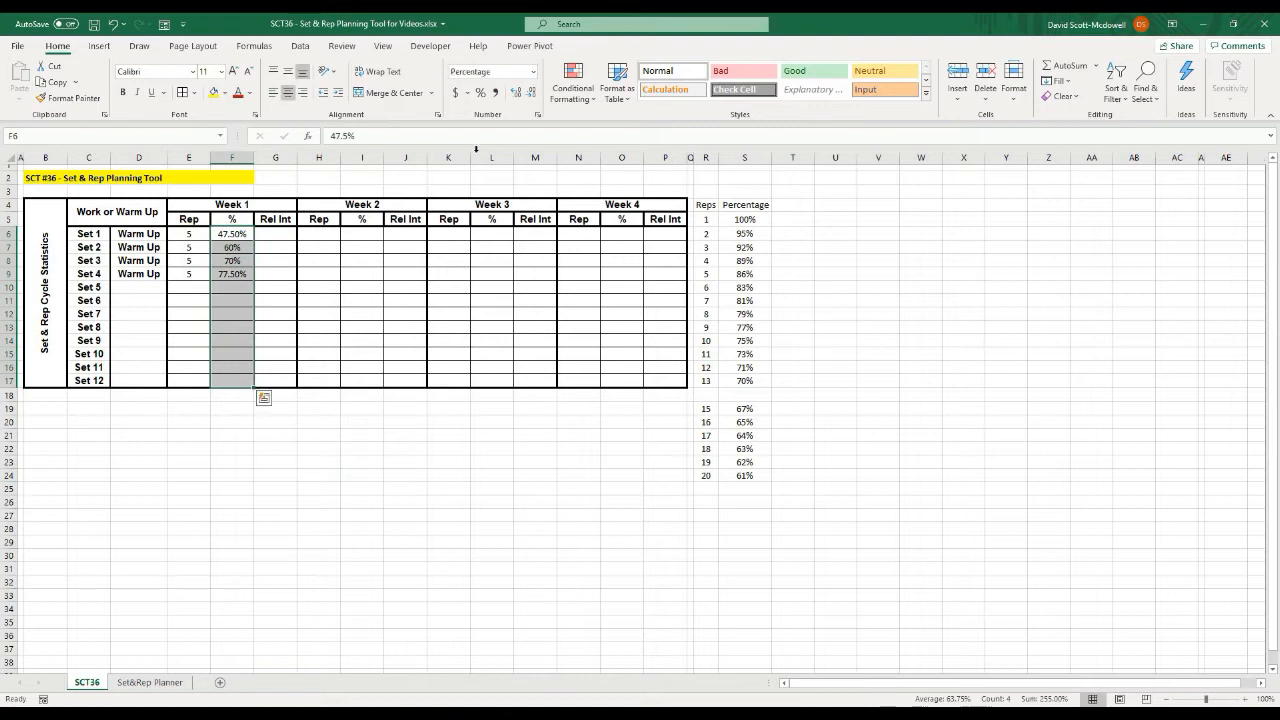
left_click(530, 93)
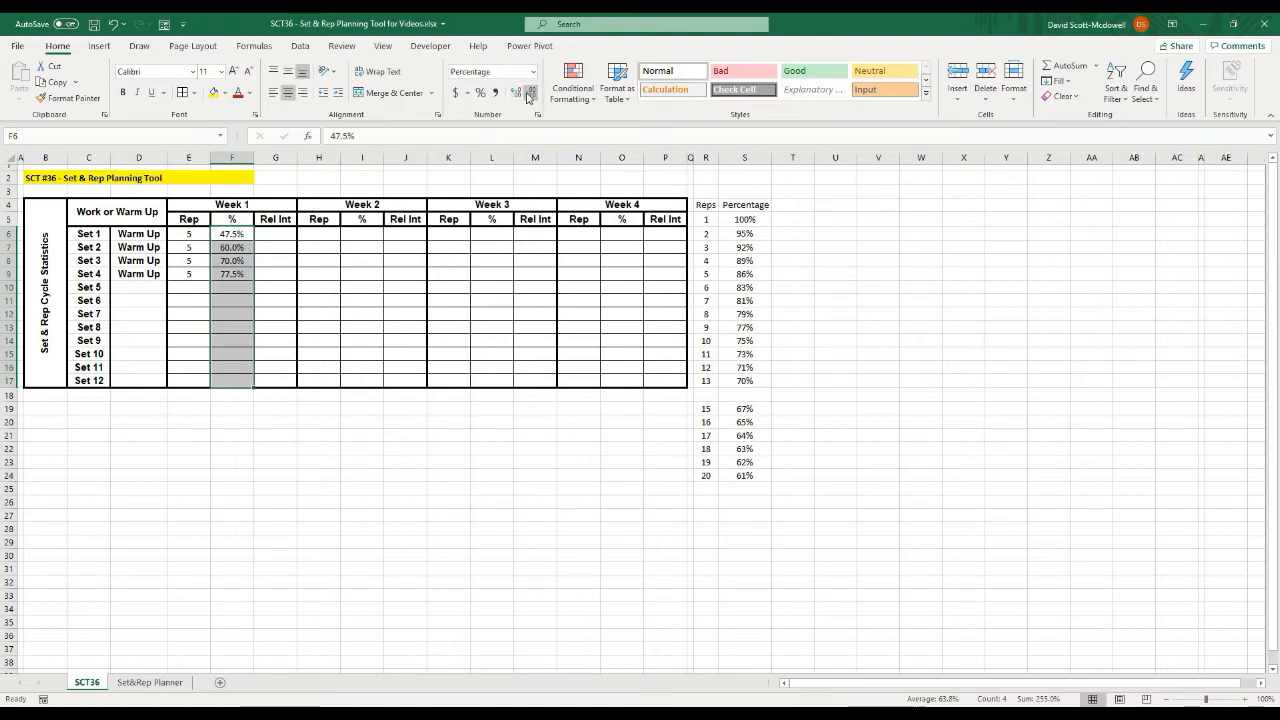
left_click(337, 520)
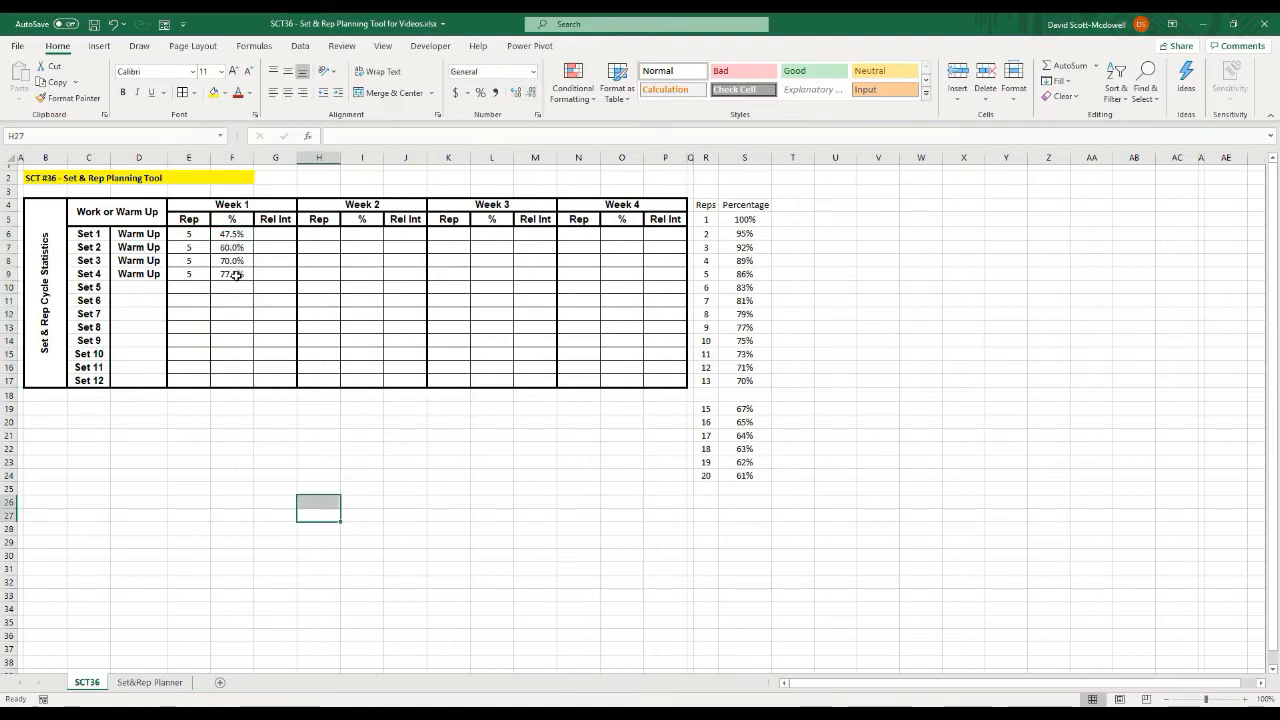
left_click(286, 566)
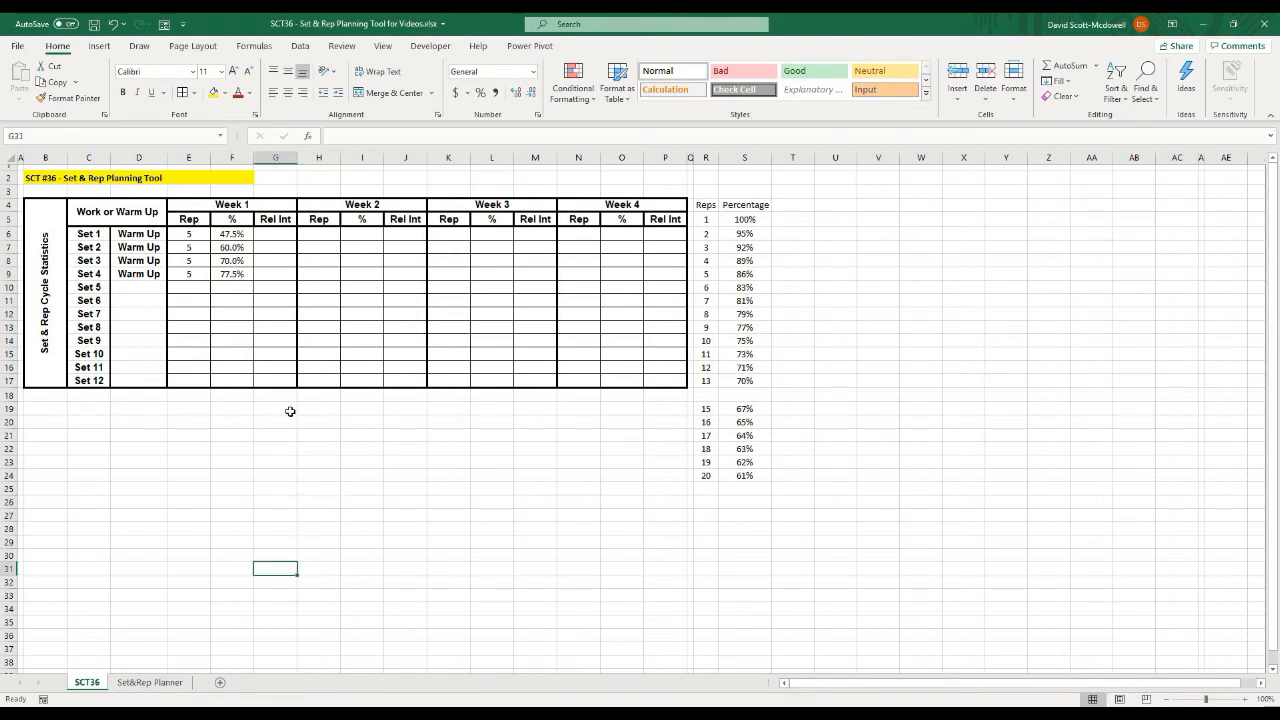
left_click(275, 234)
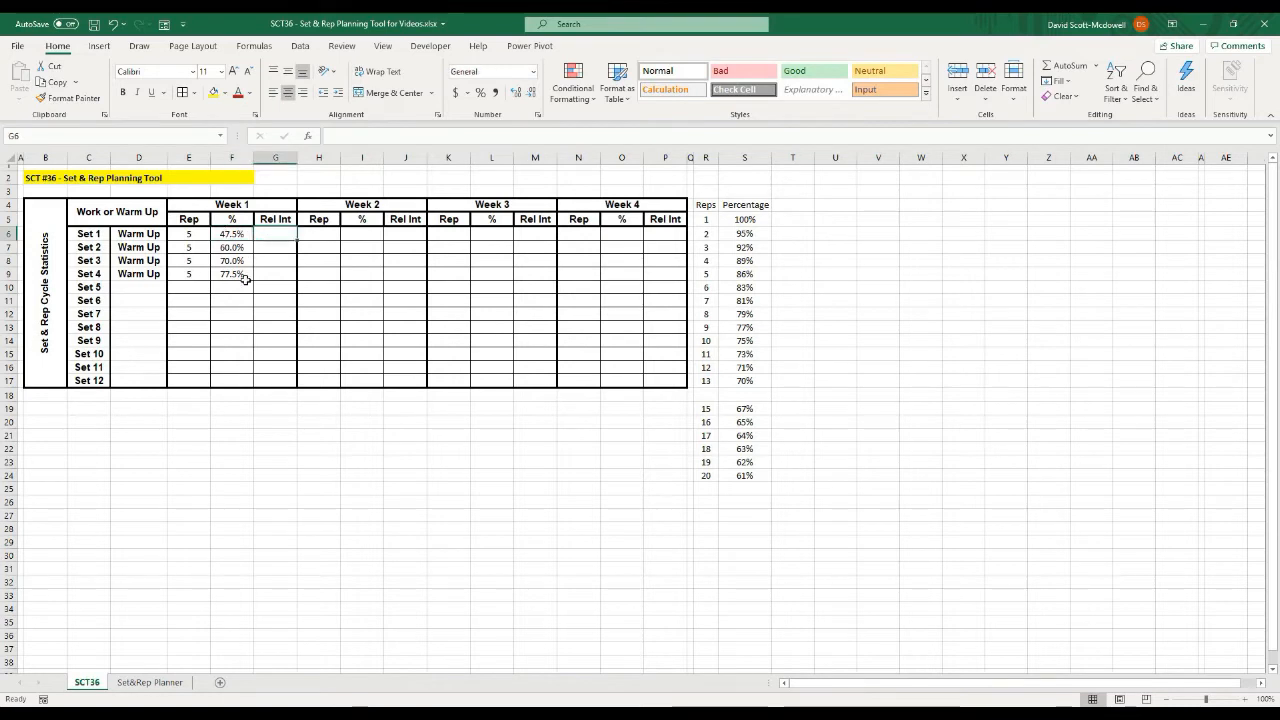
left_click(189, 236)
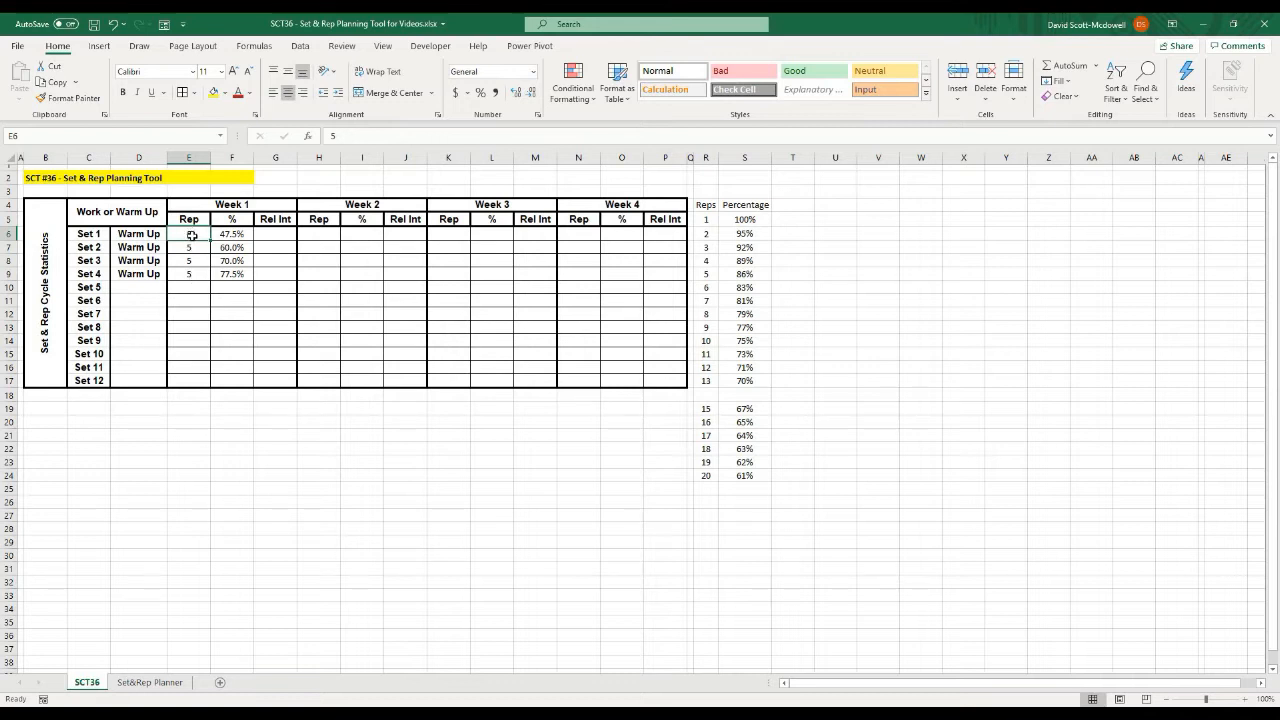
left_click(753, 274)
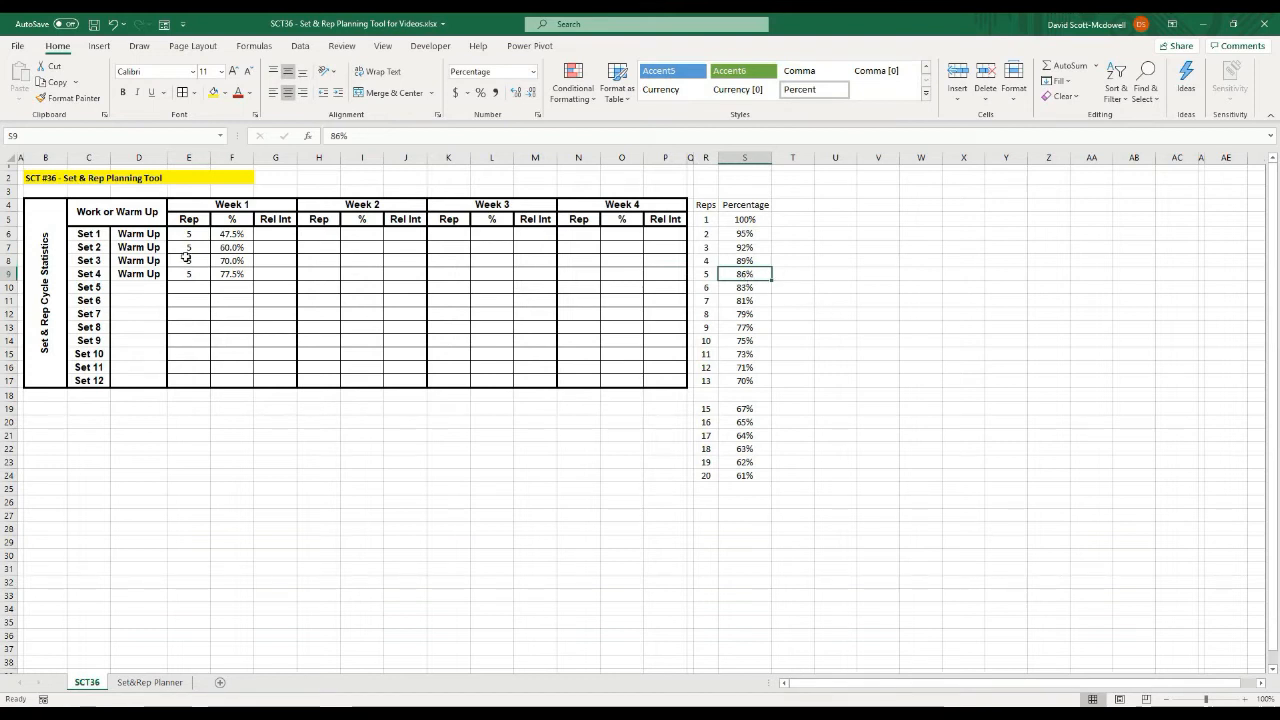
left_click(236, 237)
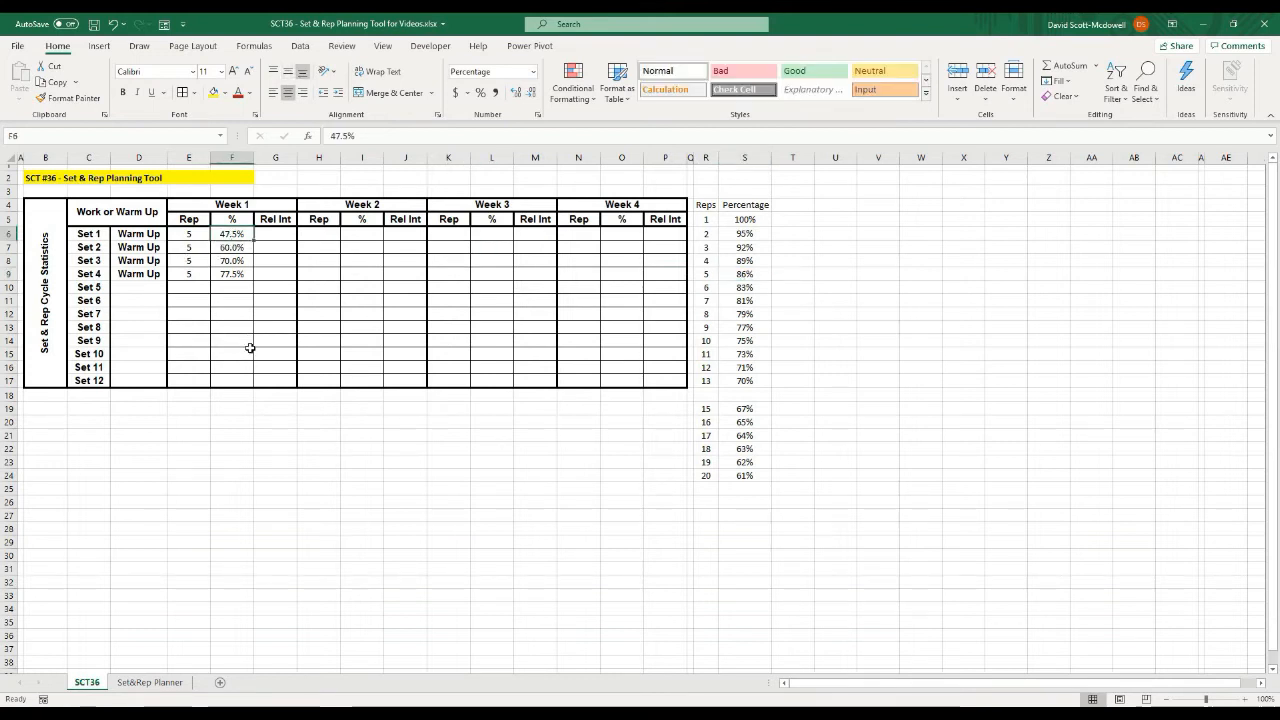
left_click(273, 476)
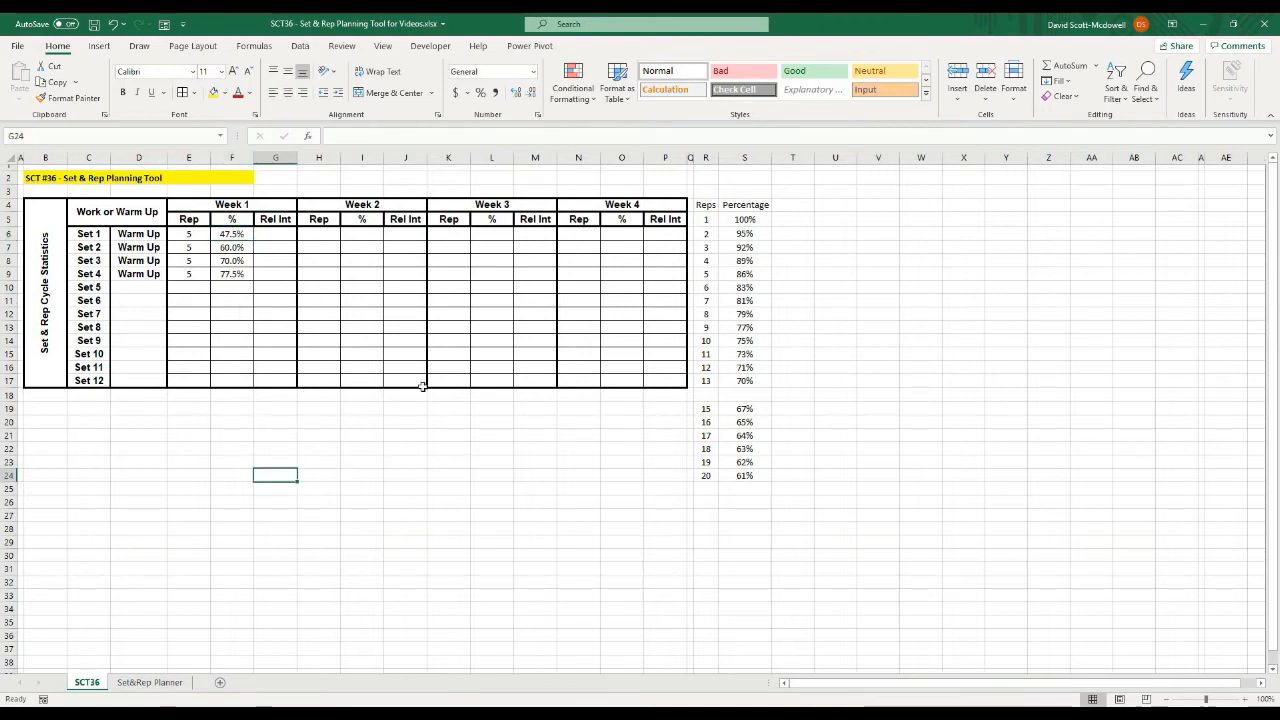
- Fill the gap in the reps and percentage list with 14 reps in R18 and 68% in S18
left_click(708, 396)
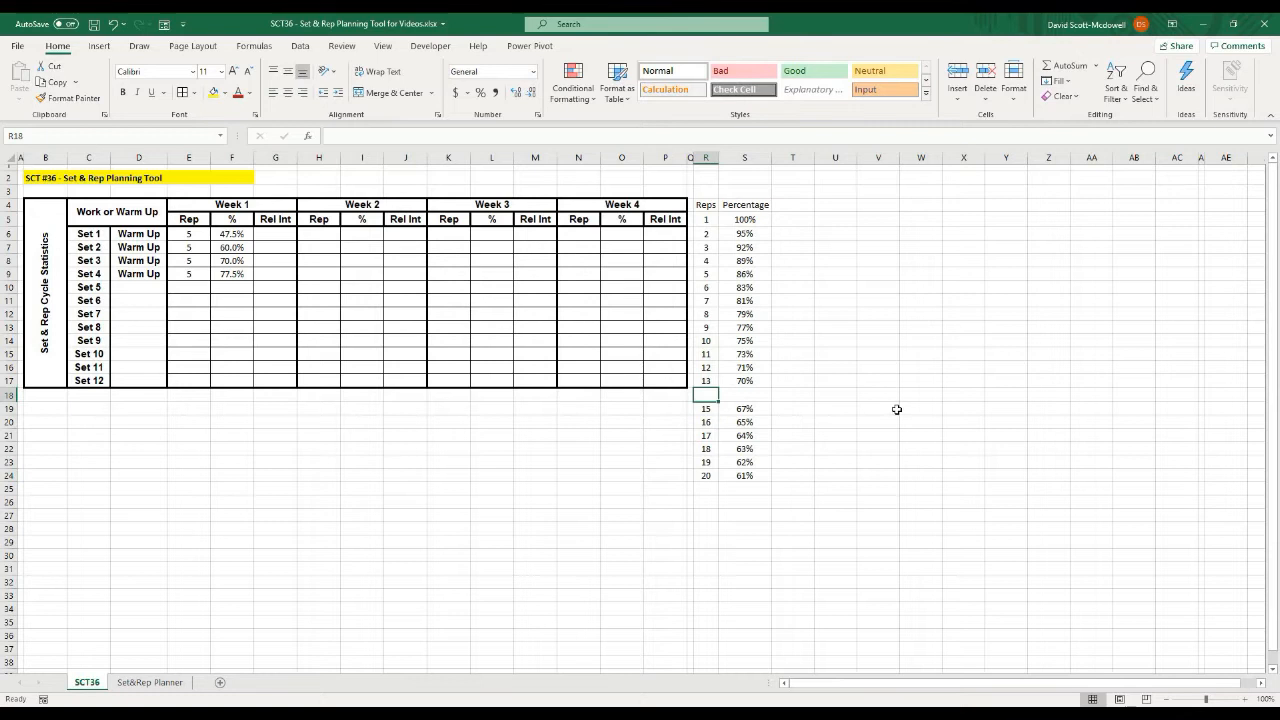
type("14")
key("Tab")
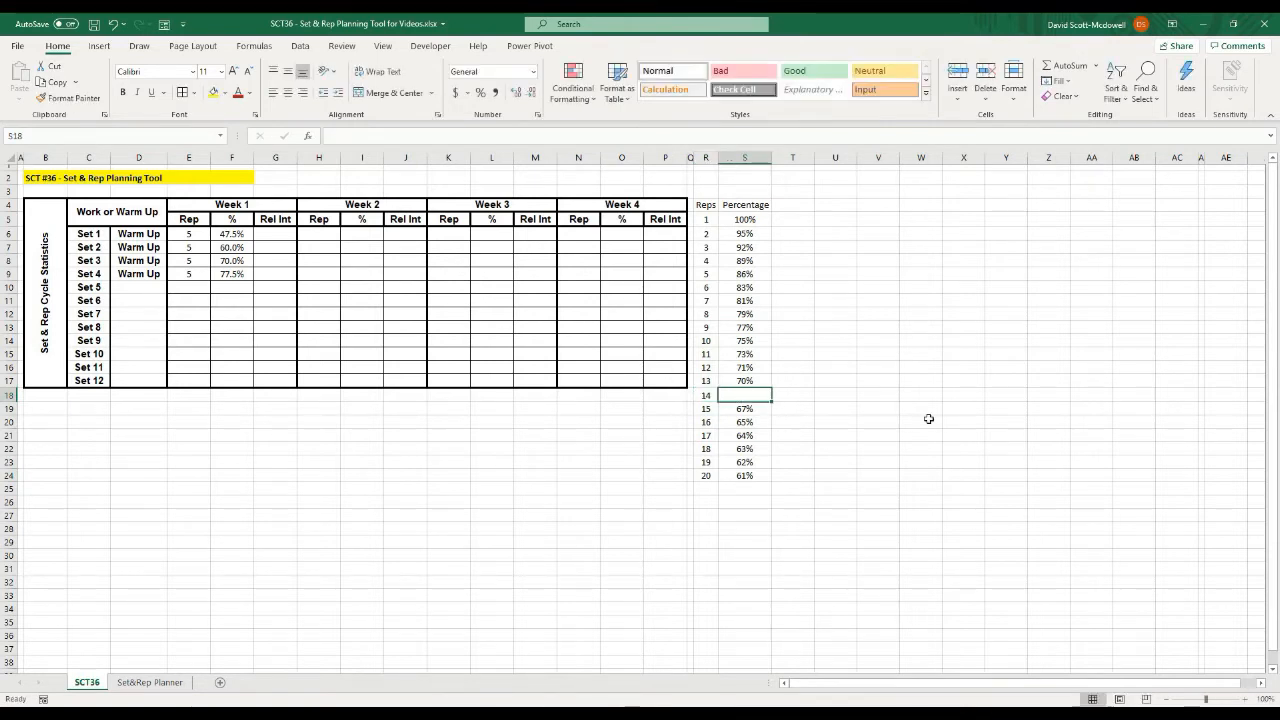
type("68%")
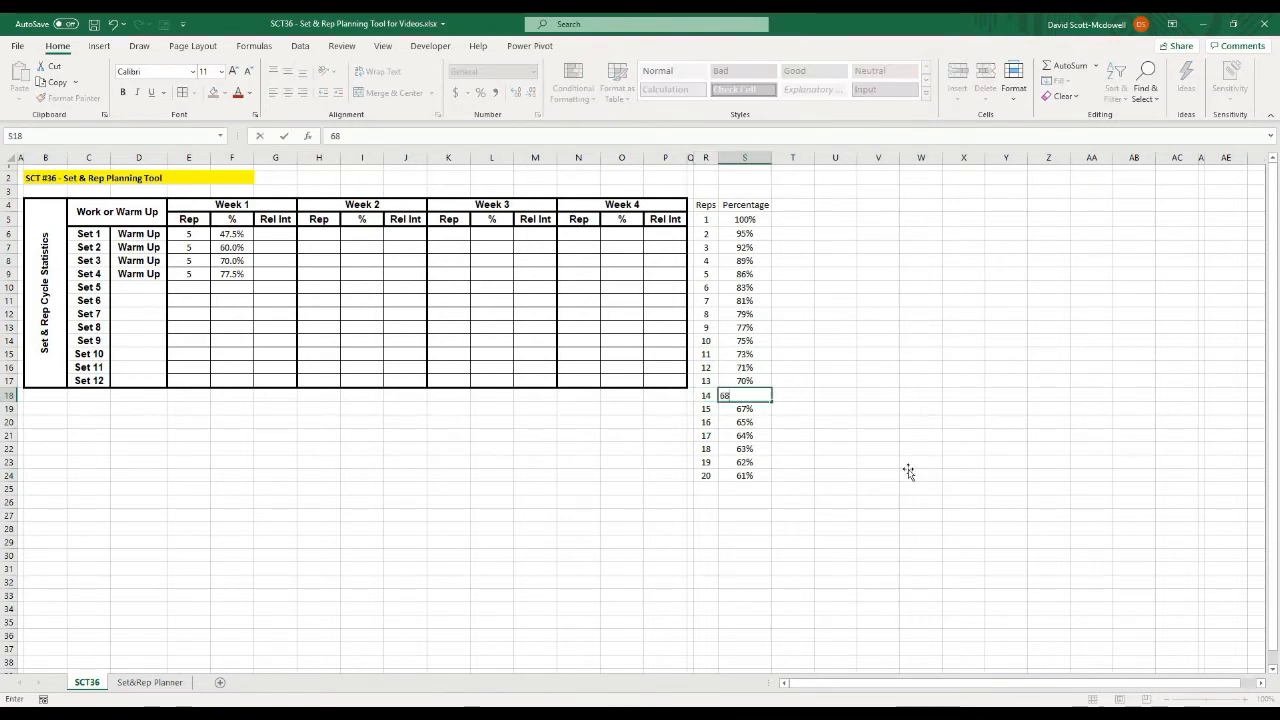
left_click(915, 475)
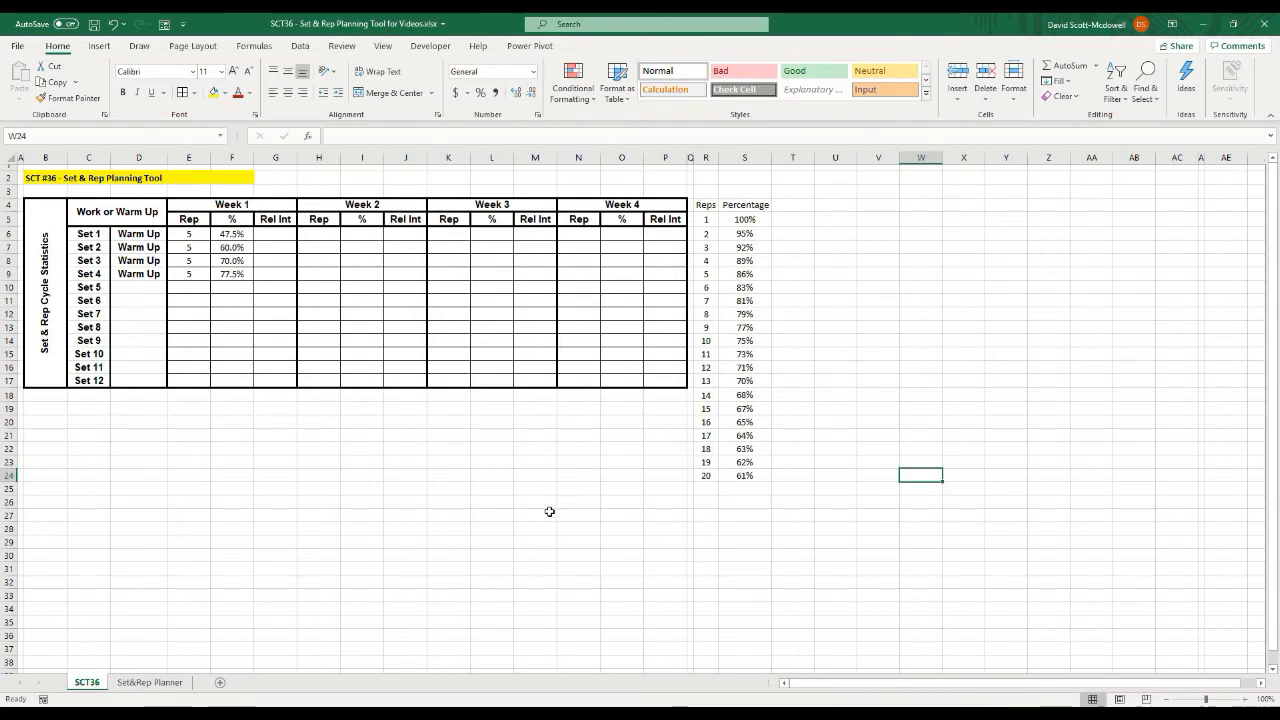
left_click_drag(707, 205, 738, 466)
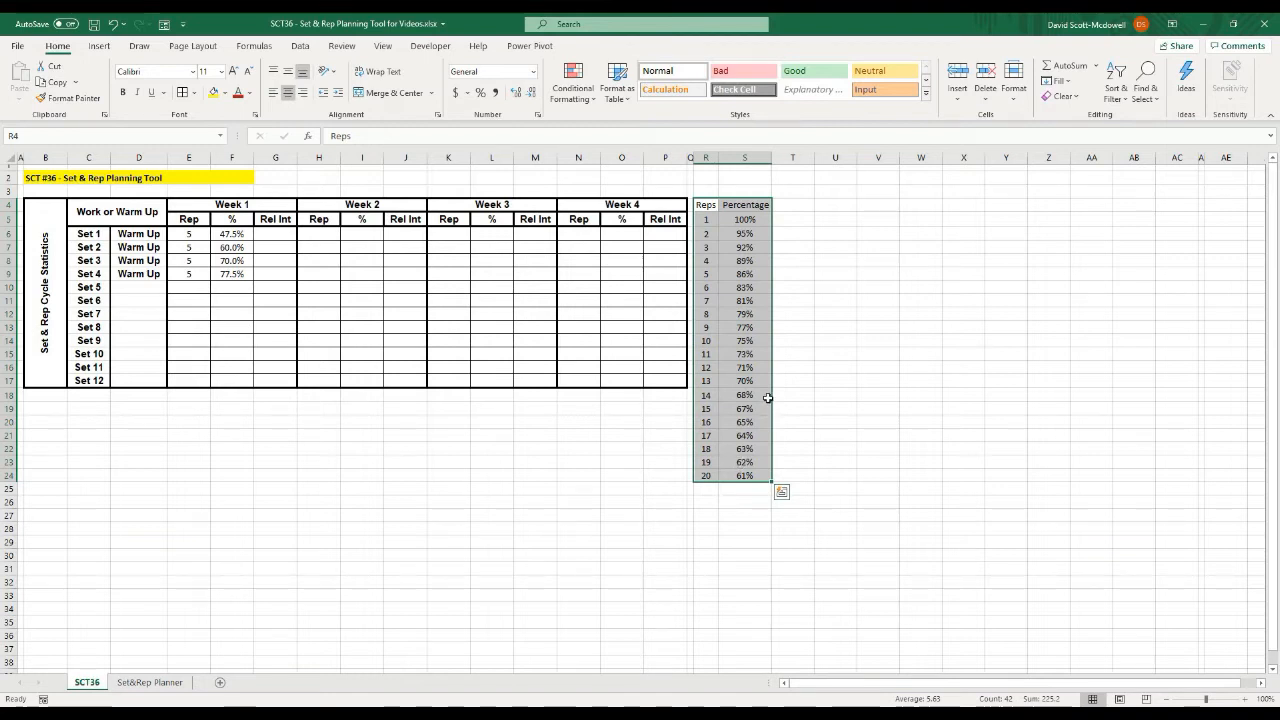
left_click(227, 500)
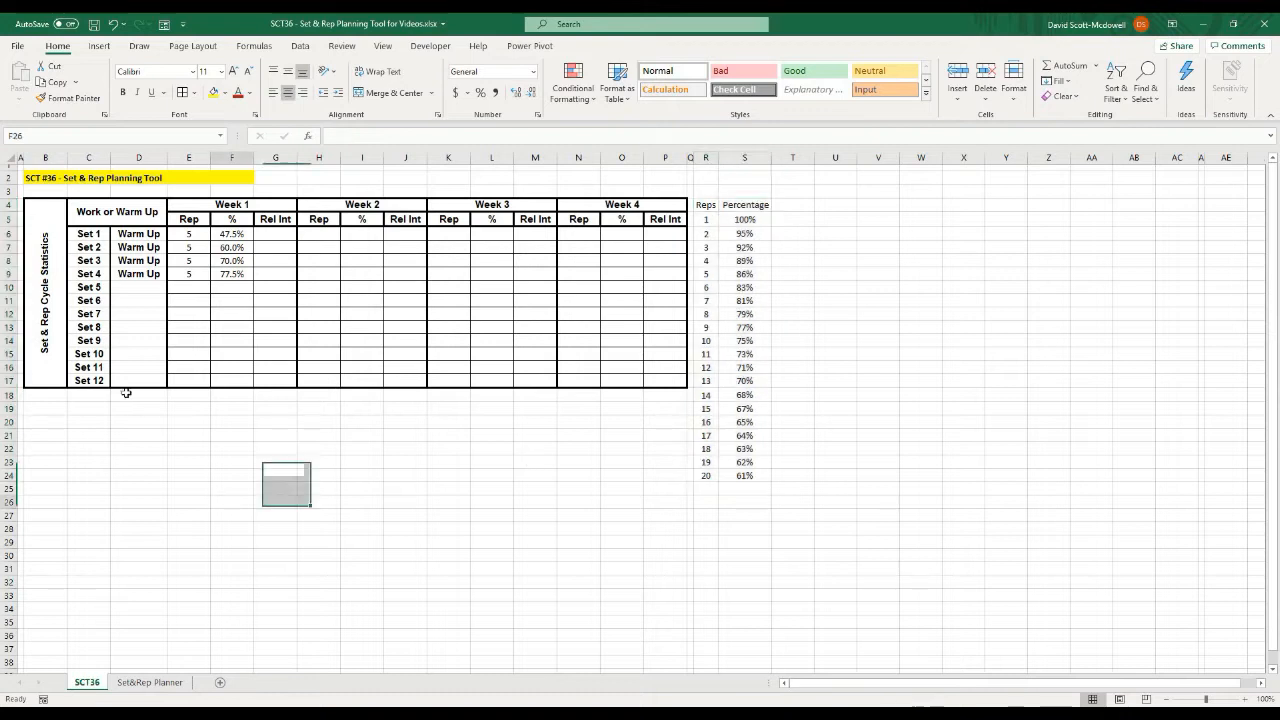
- Increase the font size of the vertical Set & Rep Cycle Statistics heading by two steps
left_click(57, 341)
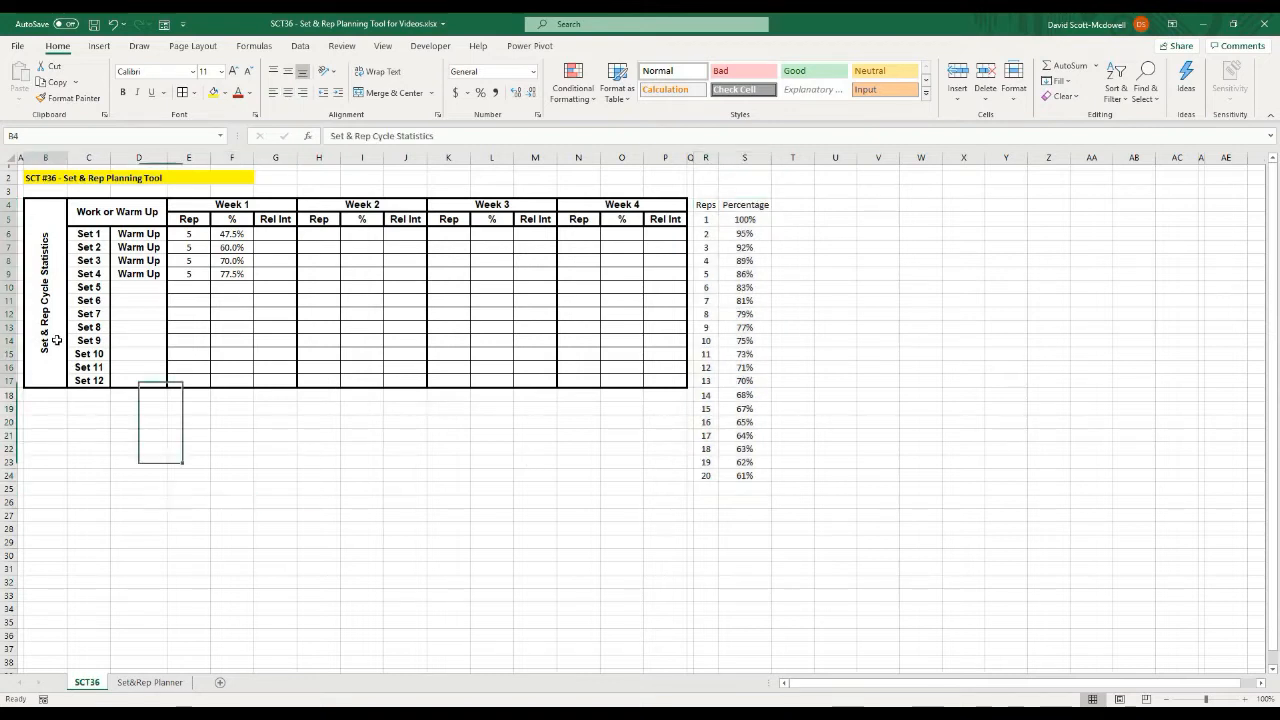
left_click(236, 74)
left_click(236, 74)
left_click(525, 540)
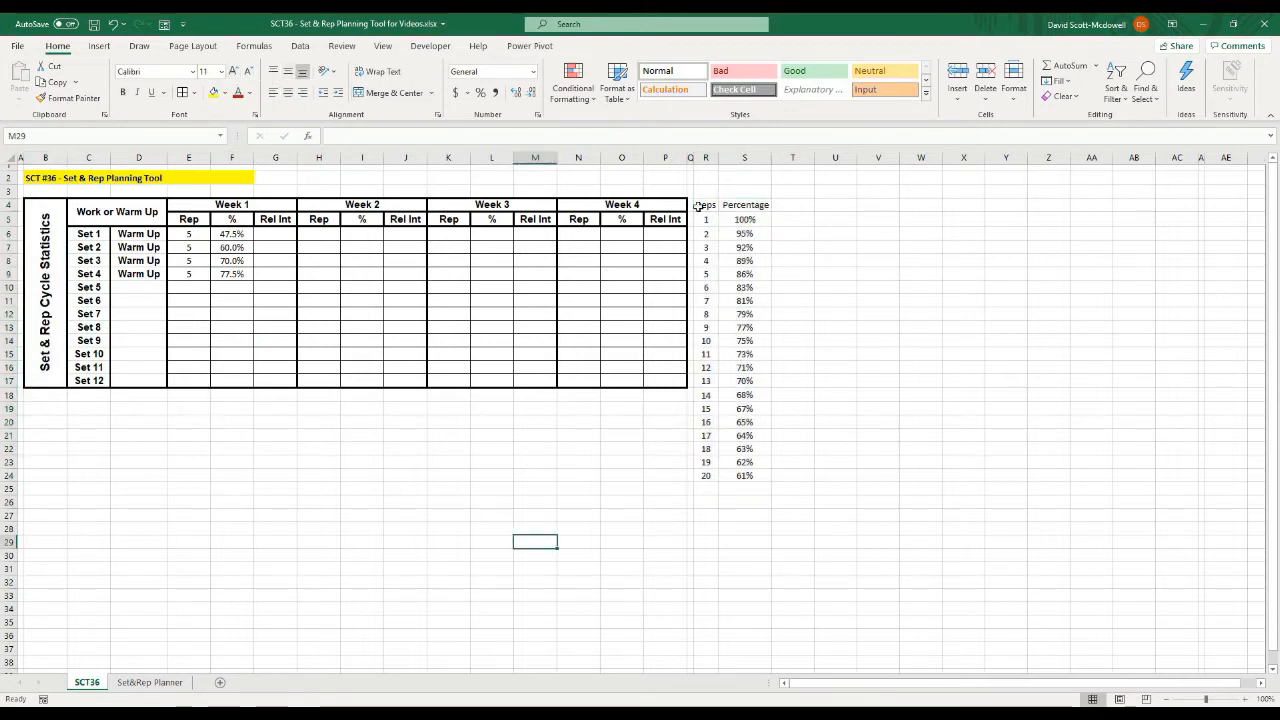
- Format the reps and percentage list R4:S24 as a table with headers, using a light black-and-grey banded style
left_click_drag(703, 205, 772, 478)
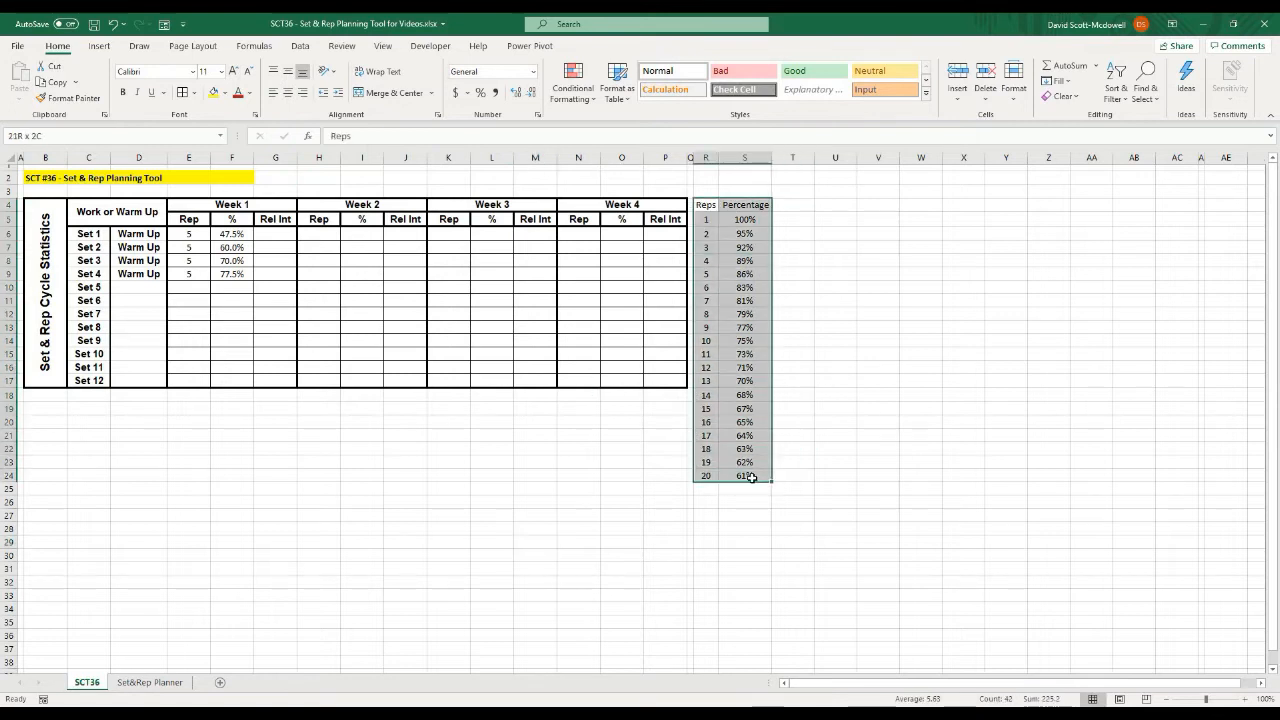
left_click(624, 526)
left_click_drag(712, 205, 750, 477)
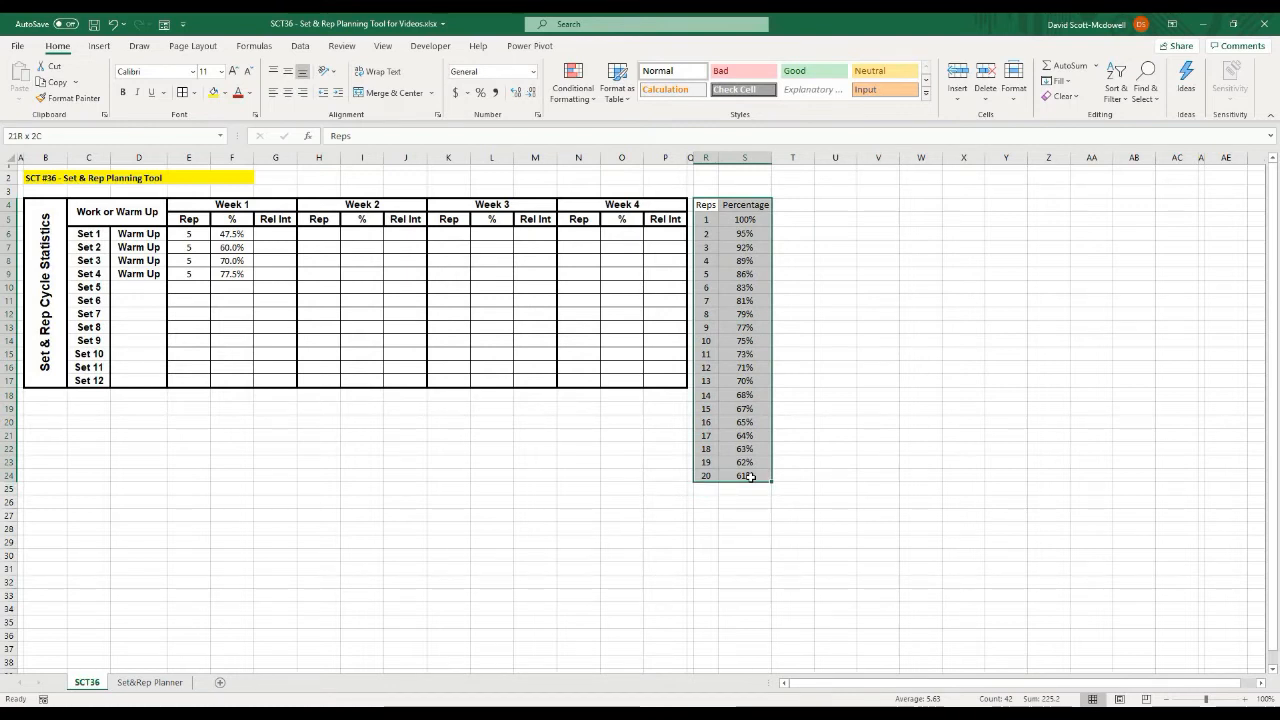
left_click(843, 448)
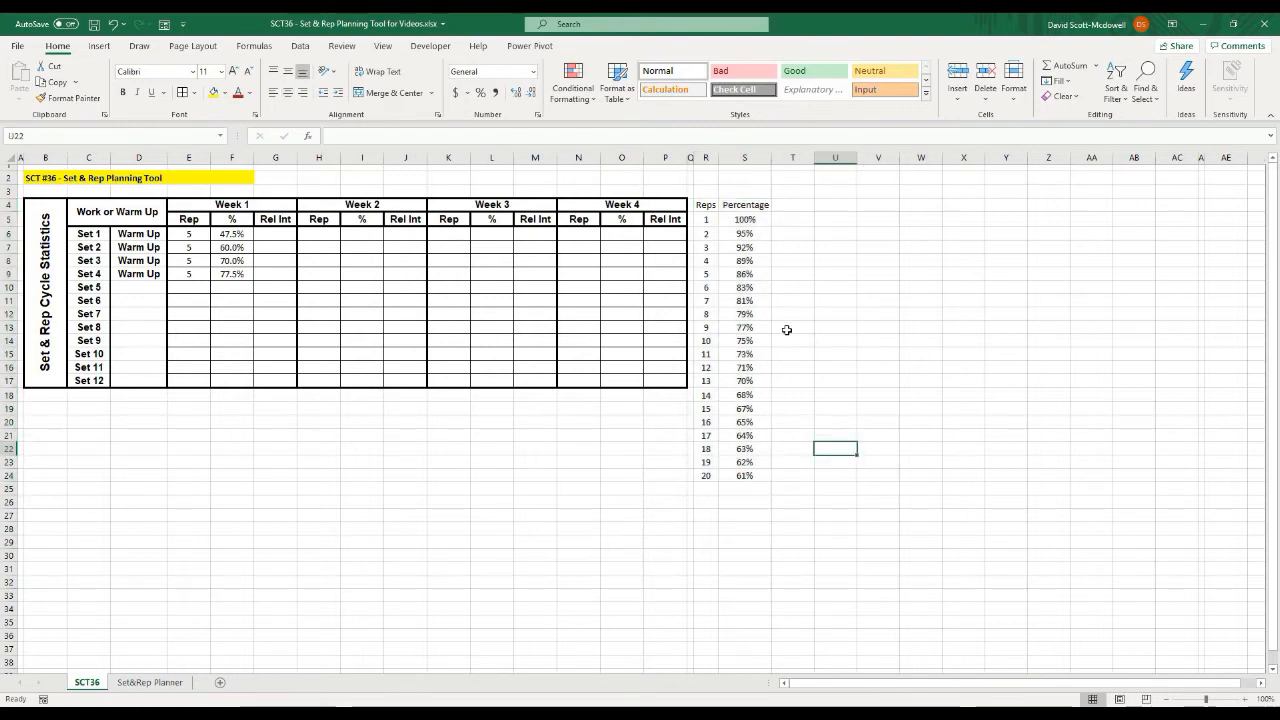
left_click_drag(706, 205, 752, 477)
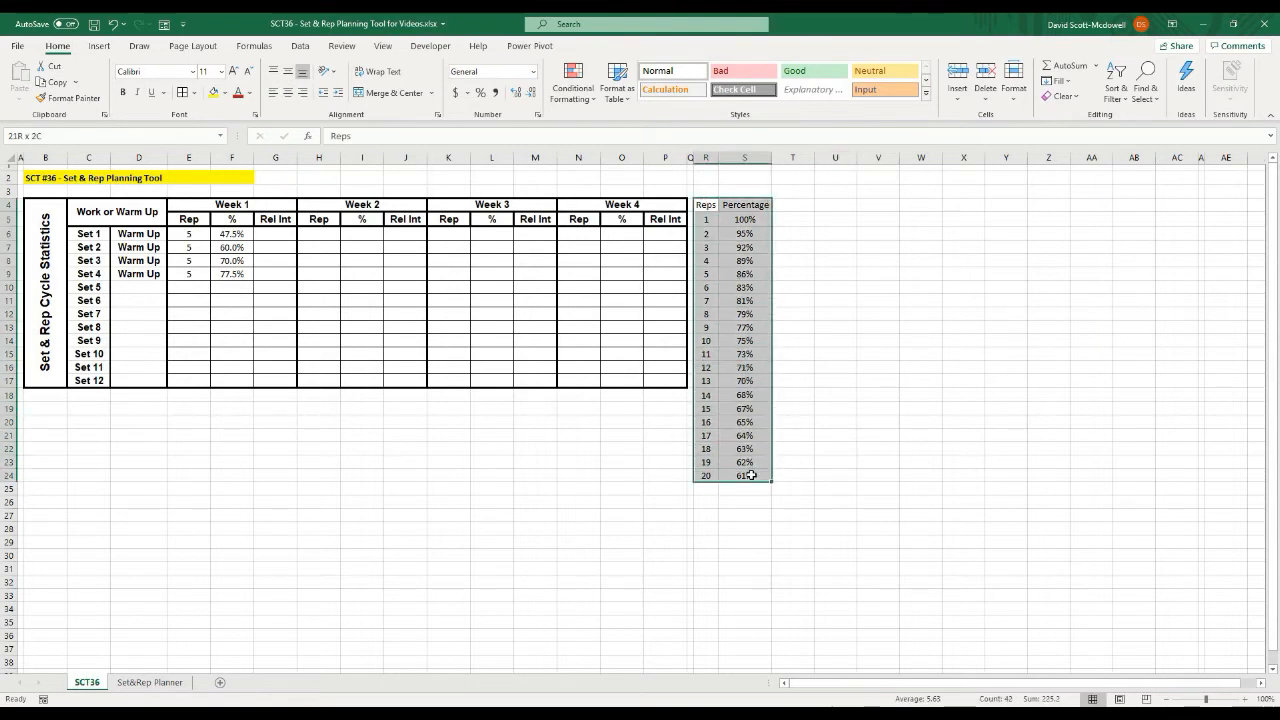
left_click(615, 90)
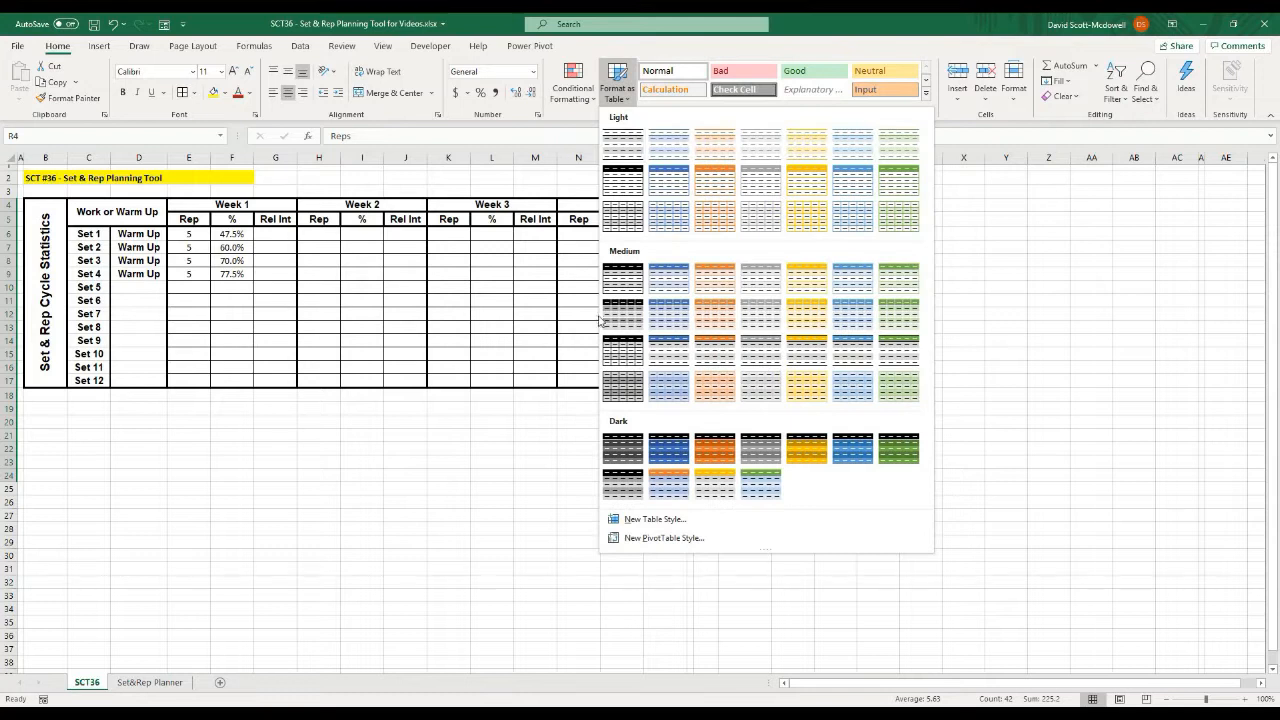
left_click(637, 150)
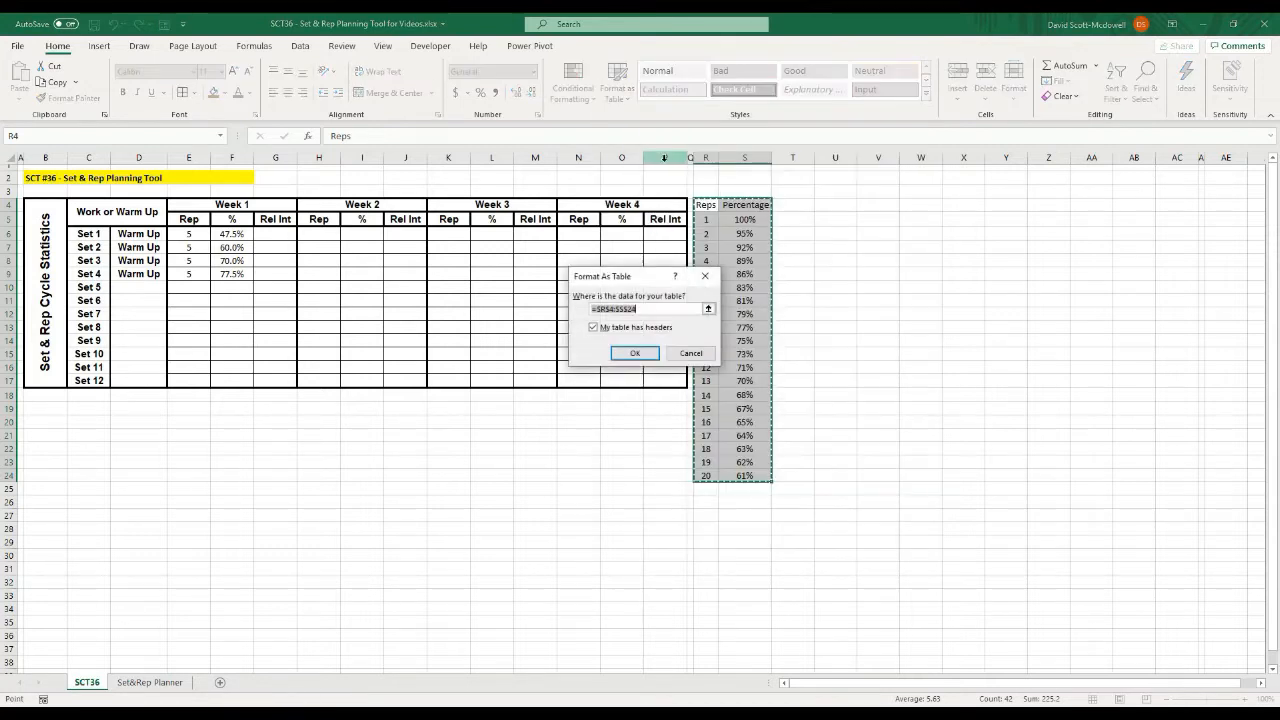
left_click(631, 354)
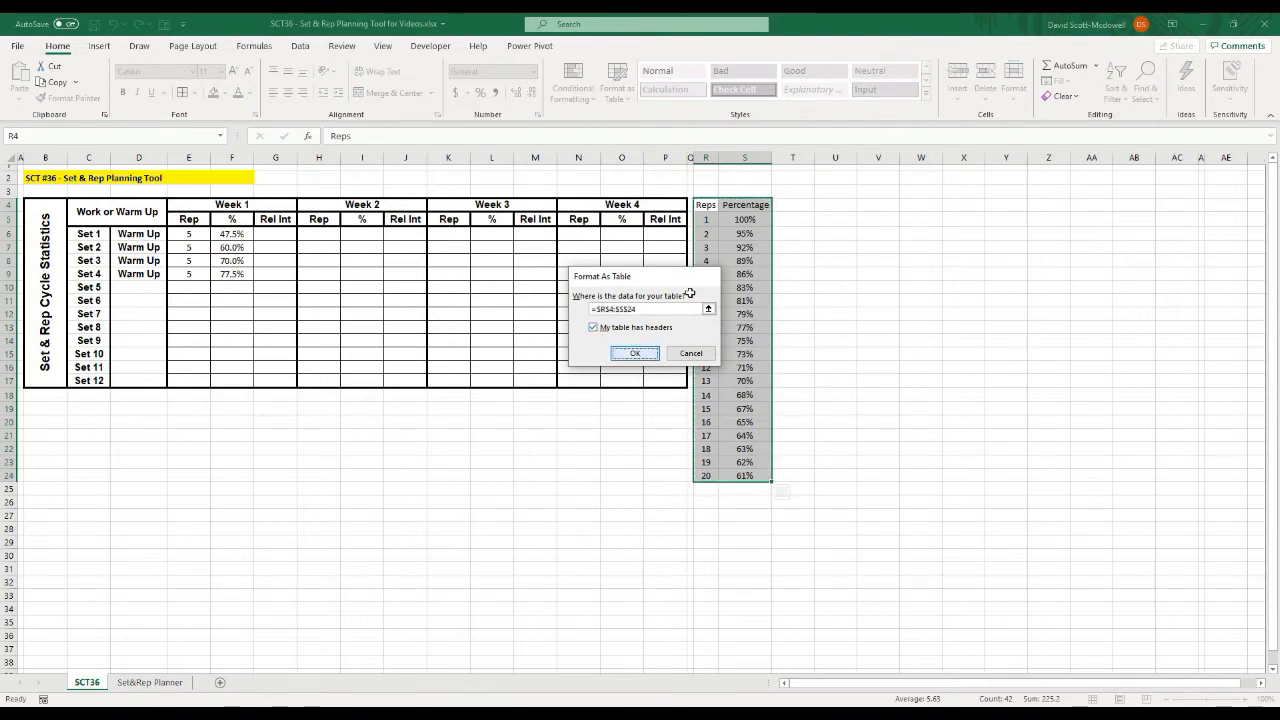
- Clear the banded formatting from the reps and percentage table by applying the None table style
left_click(714, 221)
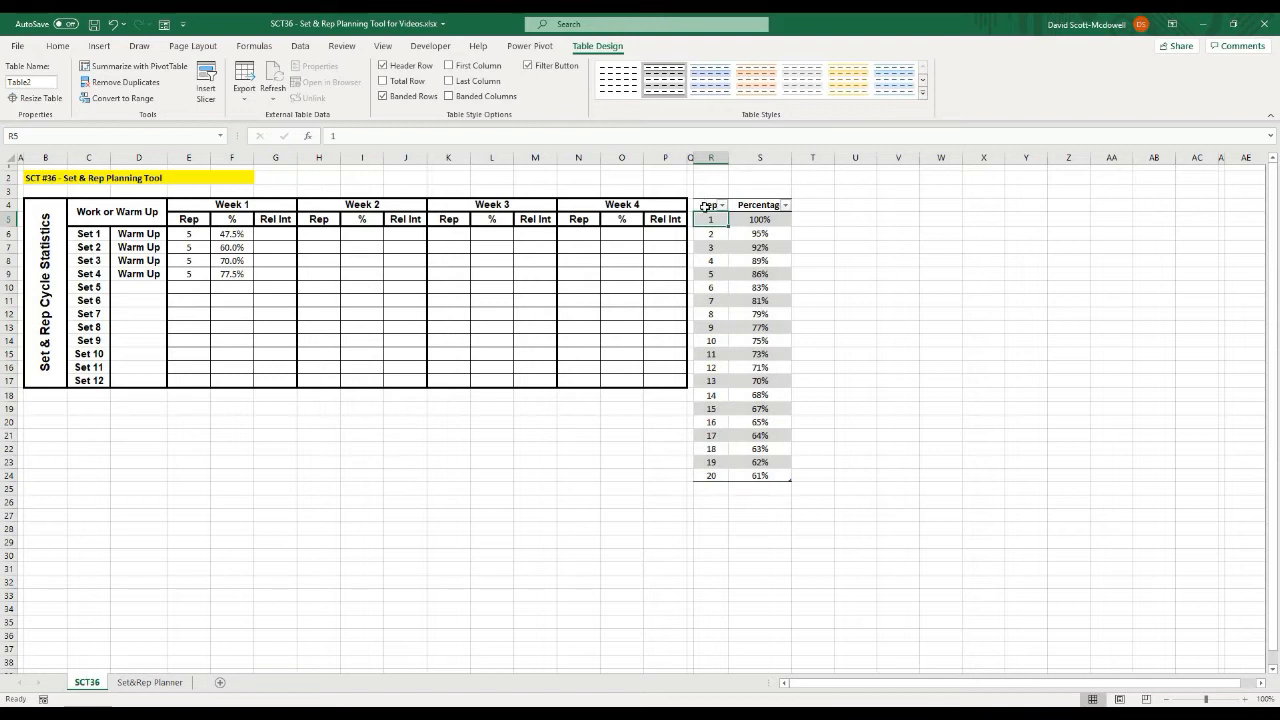
left_click_drag(705, 205, 790, 478)
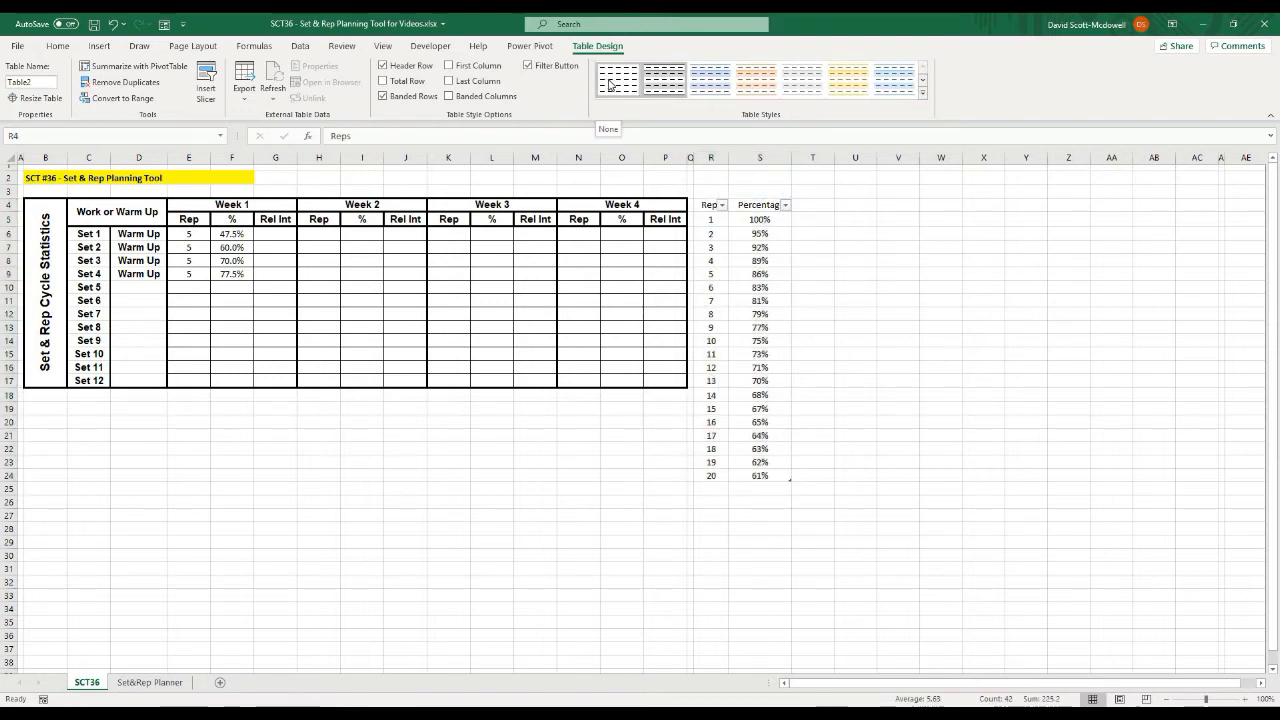
left_click(855, 265)
left_click_drag(705, 205, 785, 478)
left_click(898, 408)
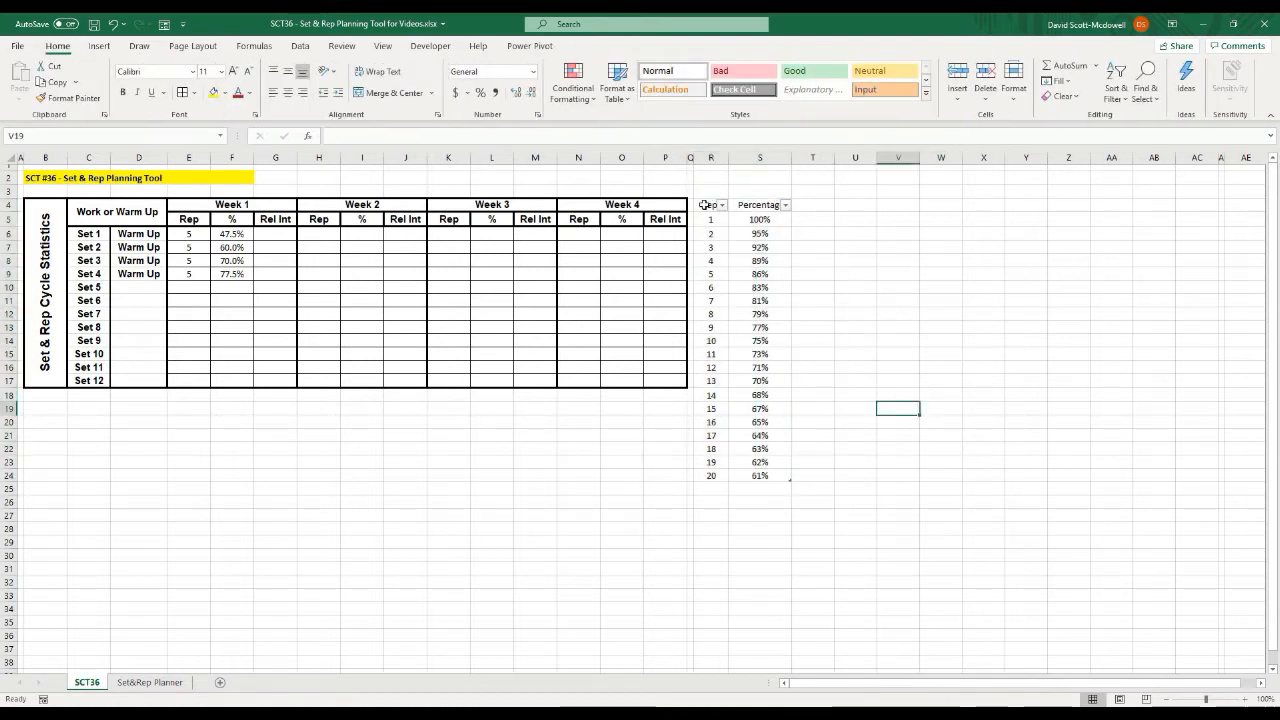
- Turn off the filter buttons in the header row of the reps and percentage table
left_click(705, 205)
left_click(596, 46)
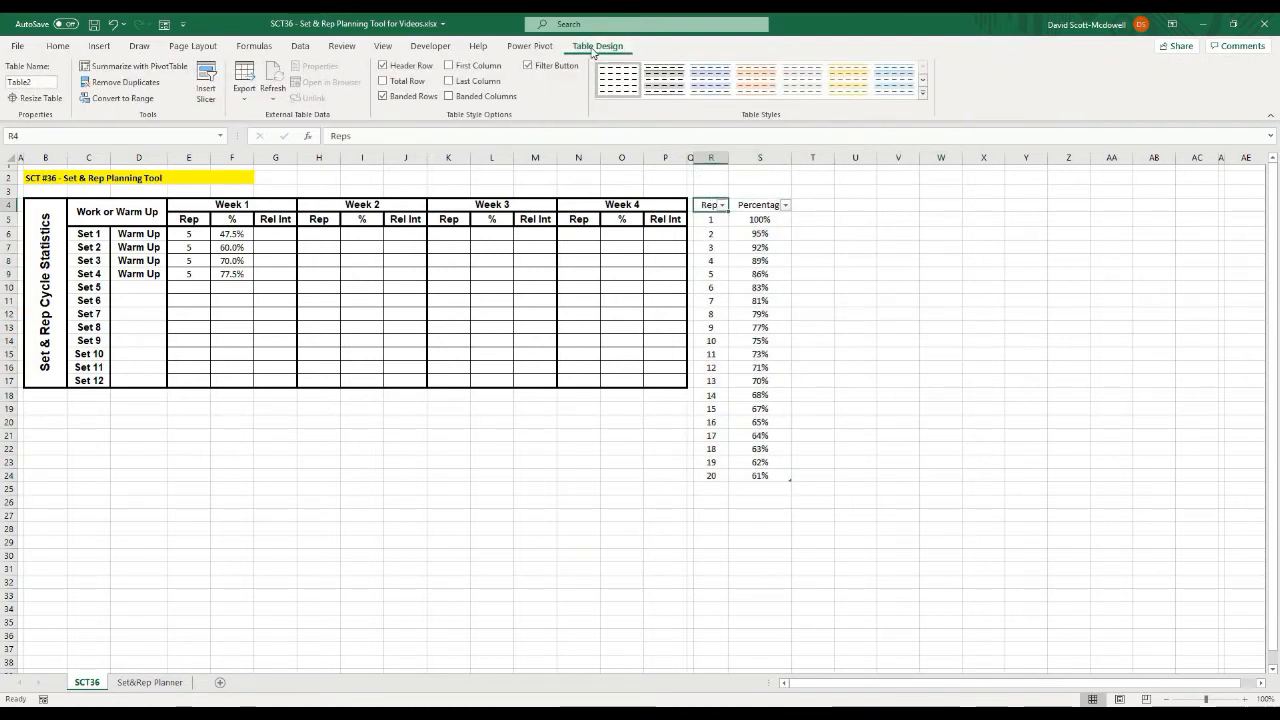
left_click(550, 66)
left_click(932, 304)
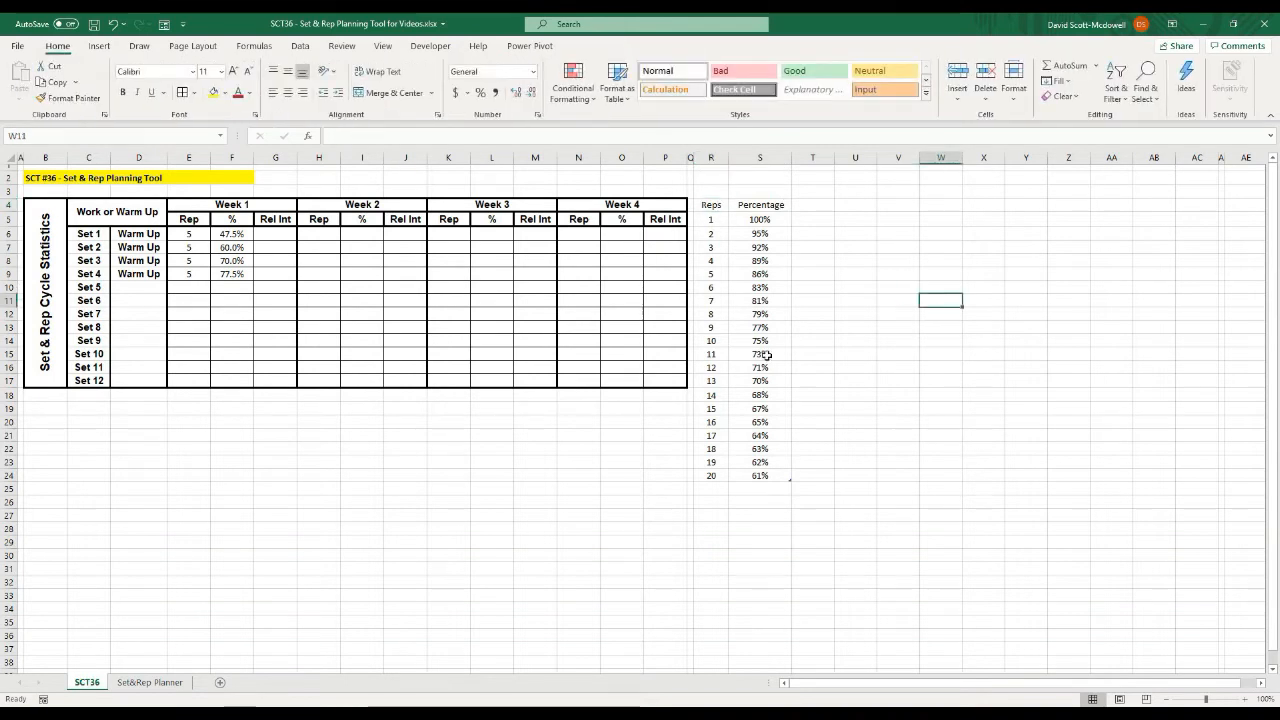
left_click(801, 537)
left_click_drag(705, 206, 734, 477)
left_click(898, 408)
left_click(711, 199)
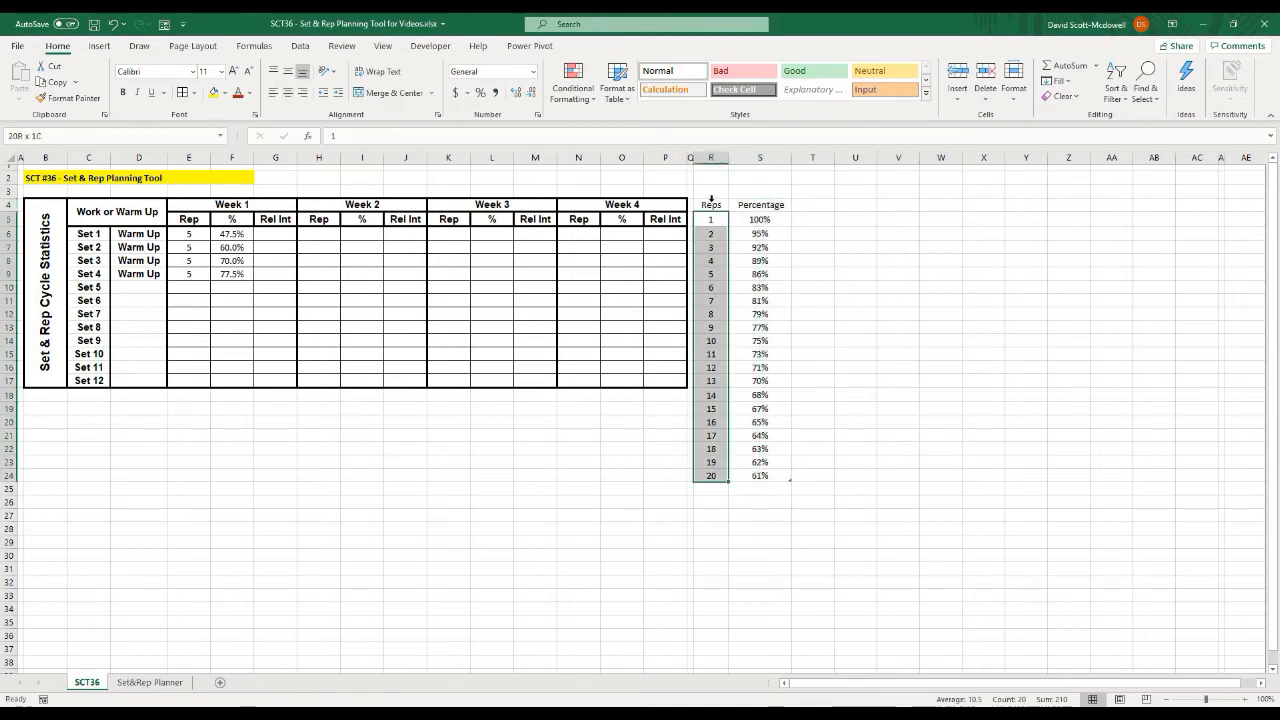
left_click(711, 204)
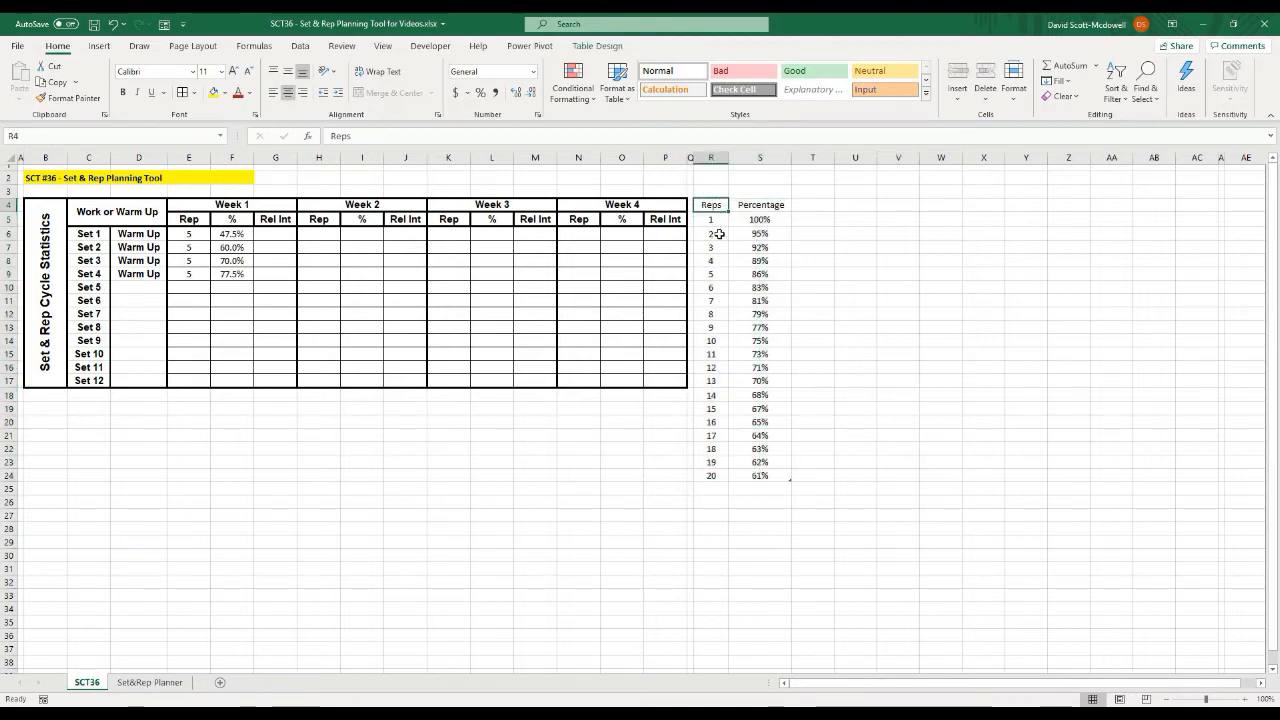
left_click(755, 260)
- Rename the reps and percentage table as TBLPercent
left_click(711, 219)
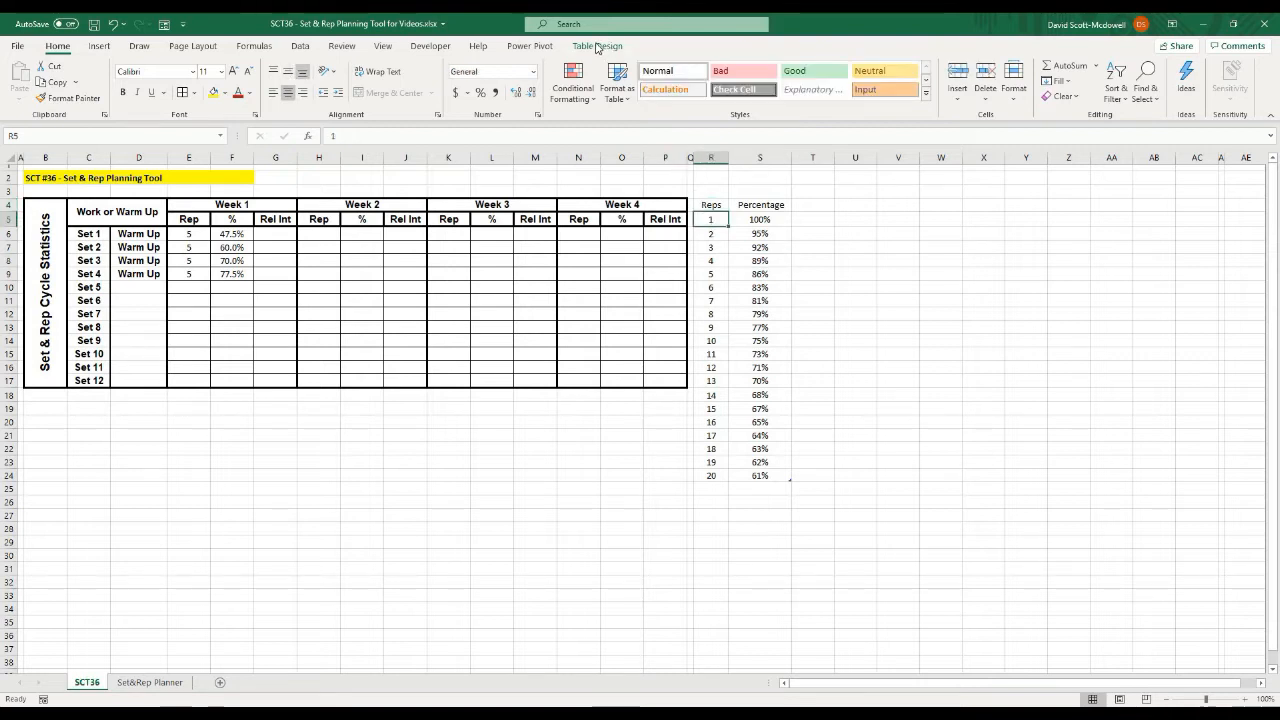
left_click(597, 47)
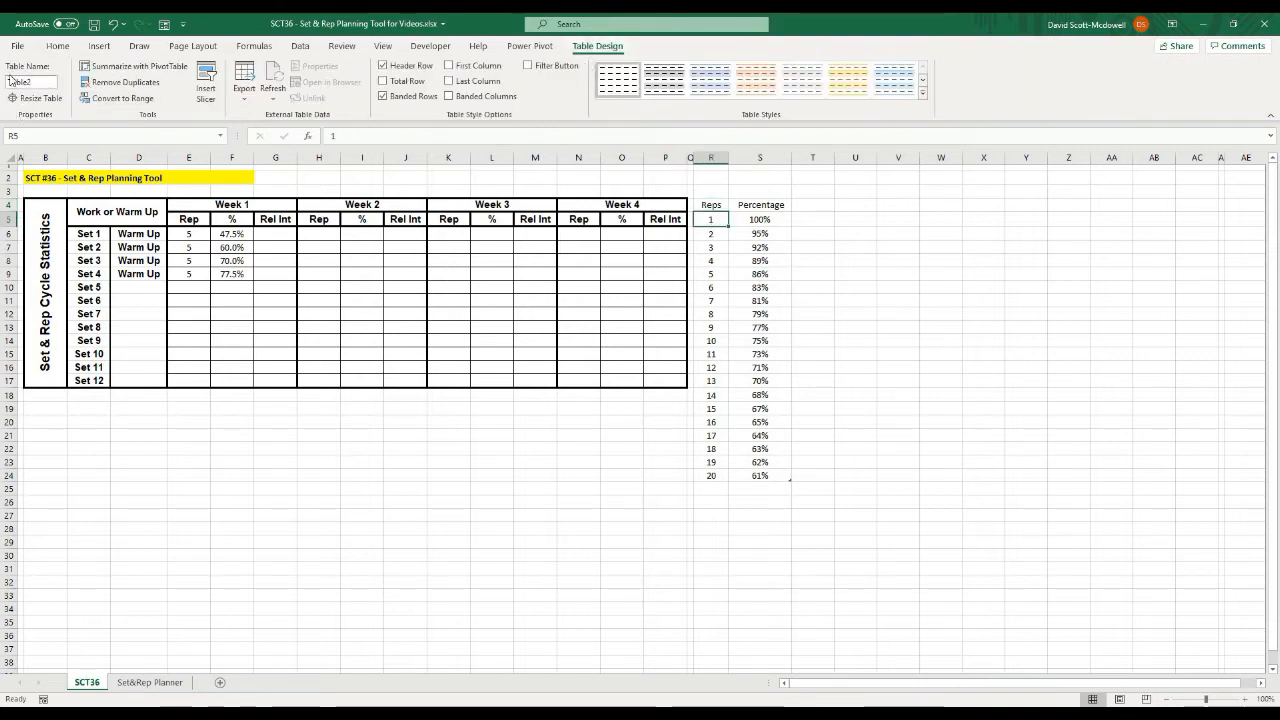
left_click_drag(8, 81, 33, 82)
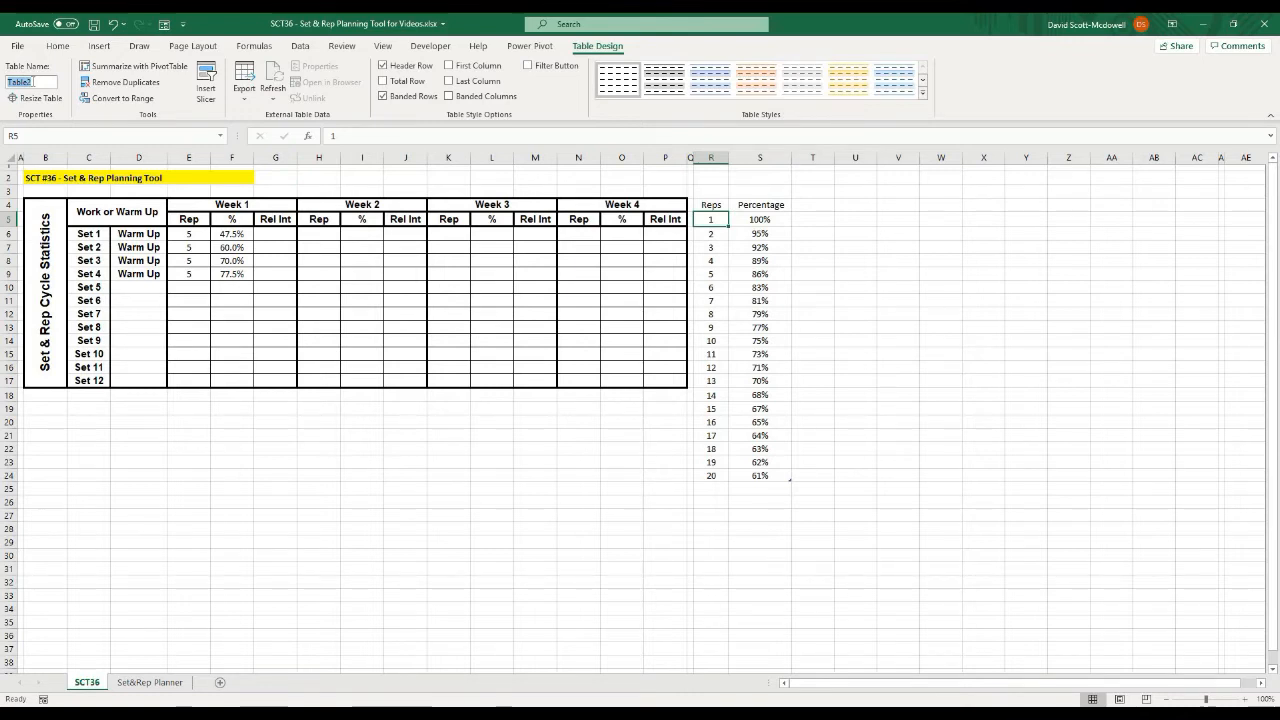
type("TBLPercent")
left_click(824, 250)
left_click(736, 222)
left_click(808, 274)
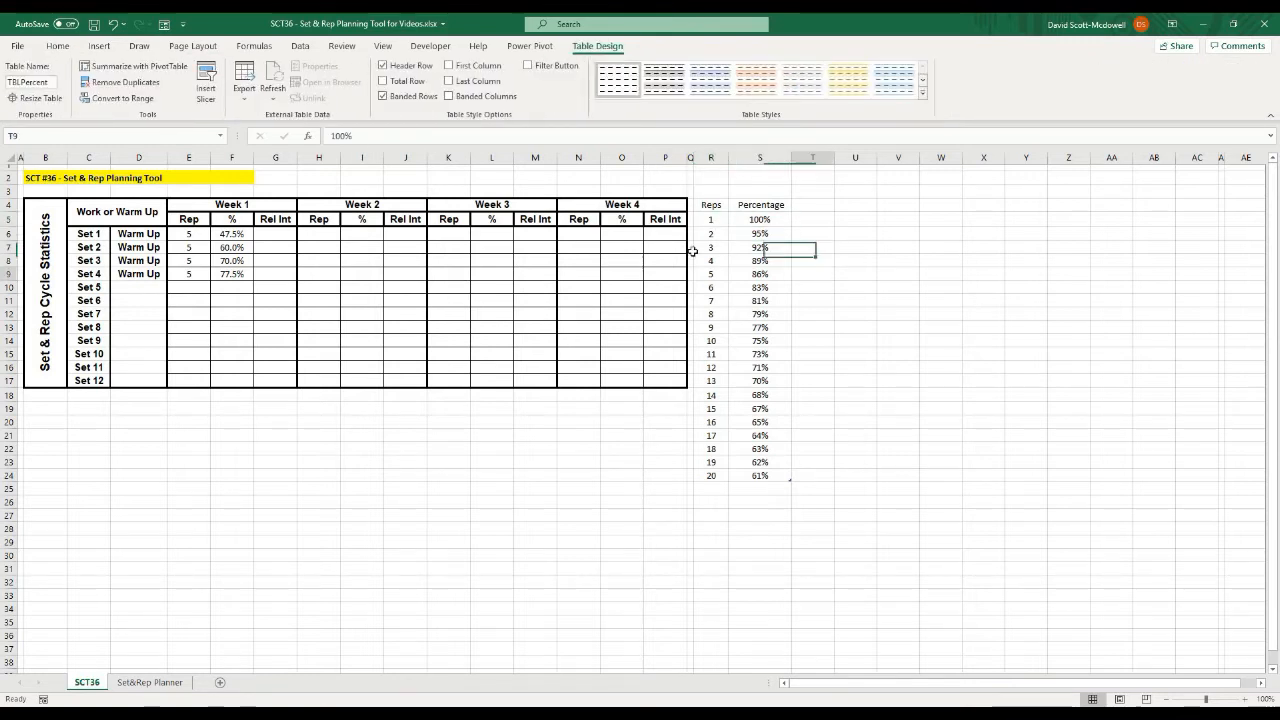
left_click(726, 219)
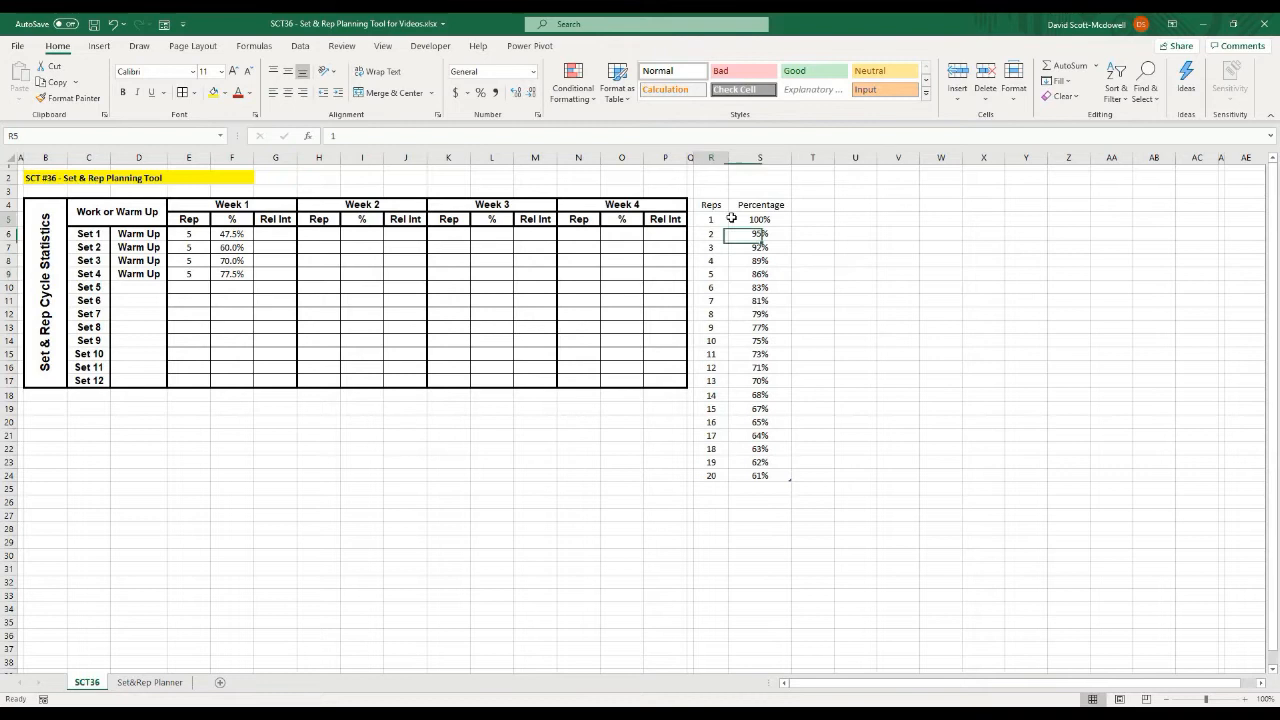
left_click(810, 233)
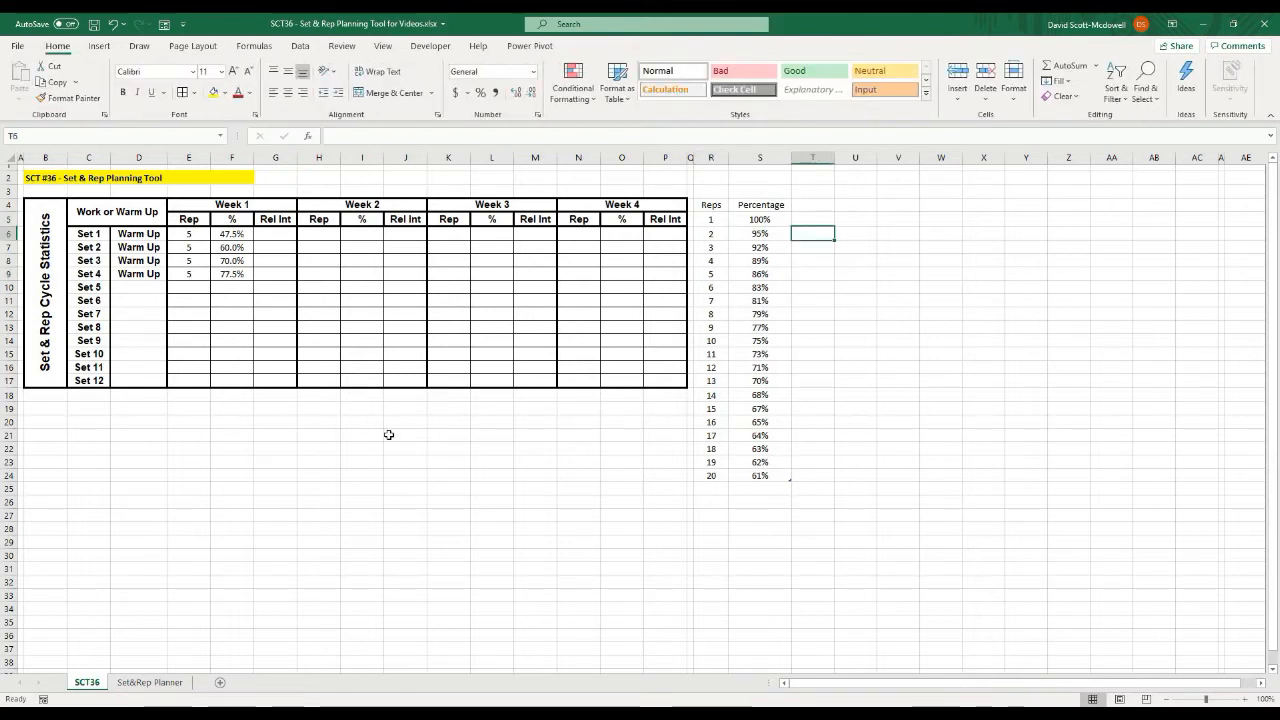
left_click(303, 484)
- Start an XLOOKUP formula in the Week 1 Rel Int cell G6 with the Set 1 reps in E6 as the lookup value
left_click(270, 231)
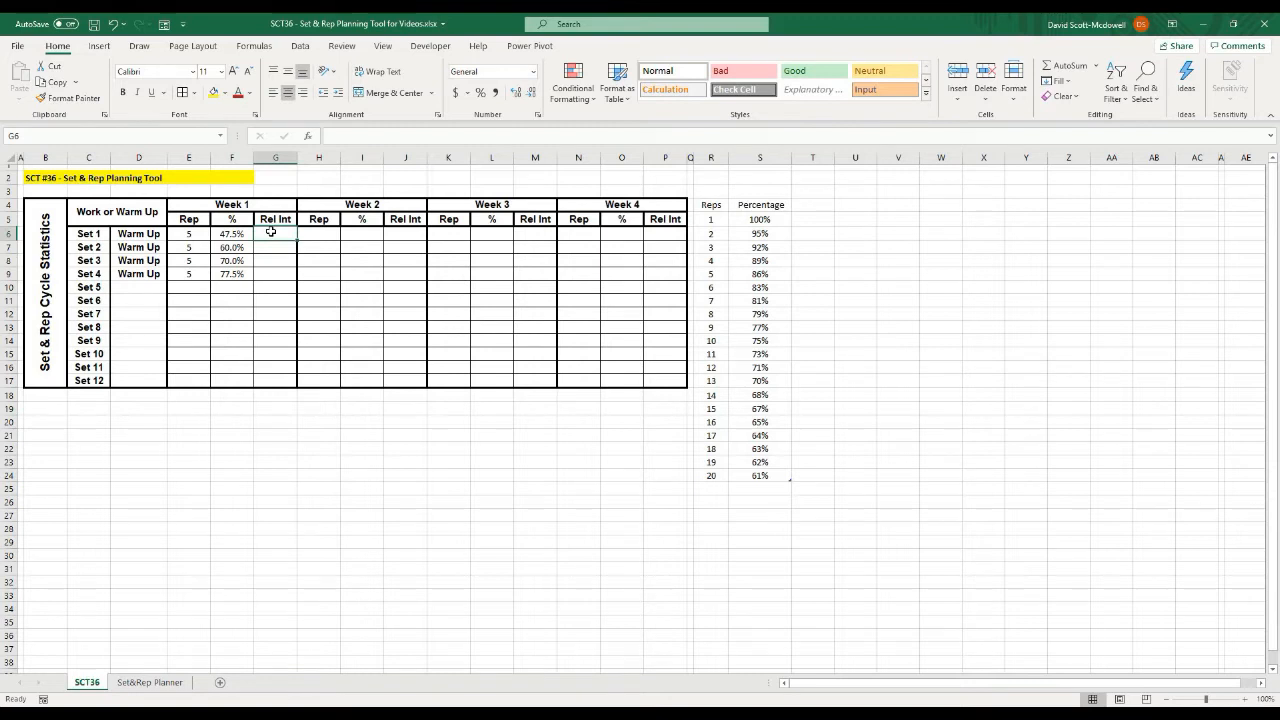
type("=")
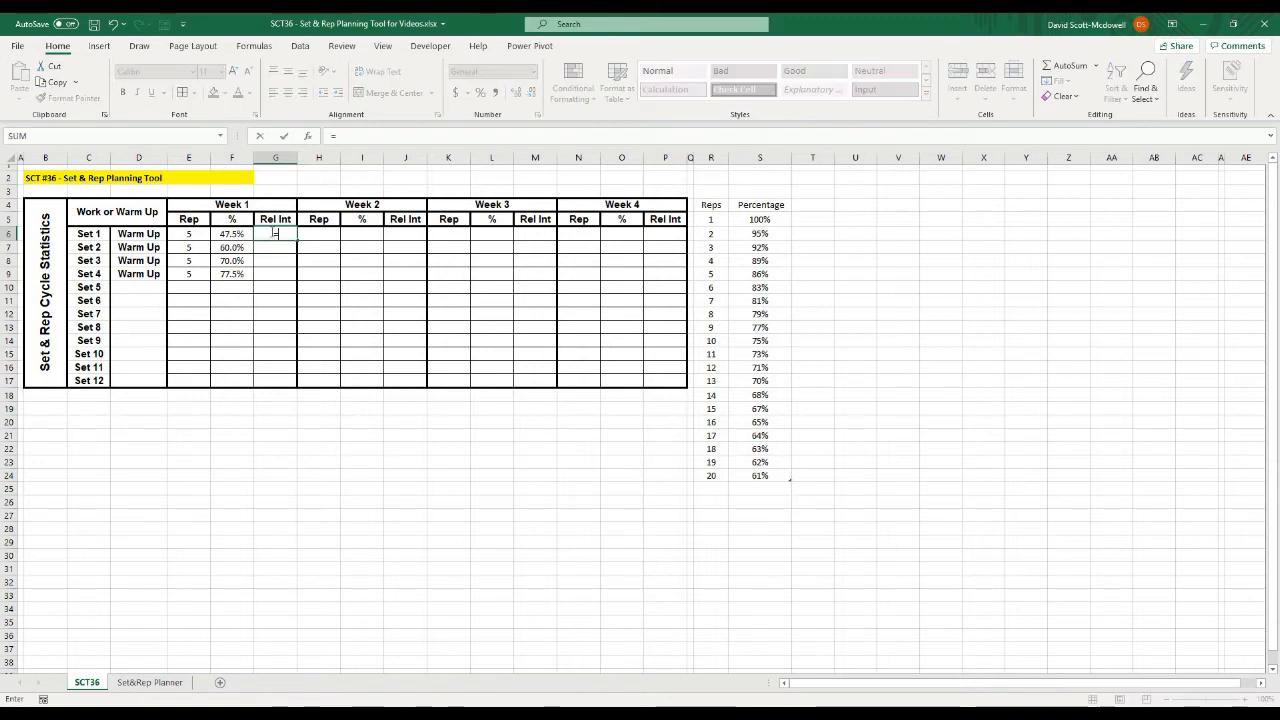
type("xlookup")
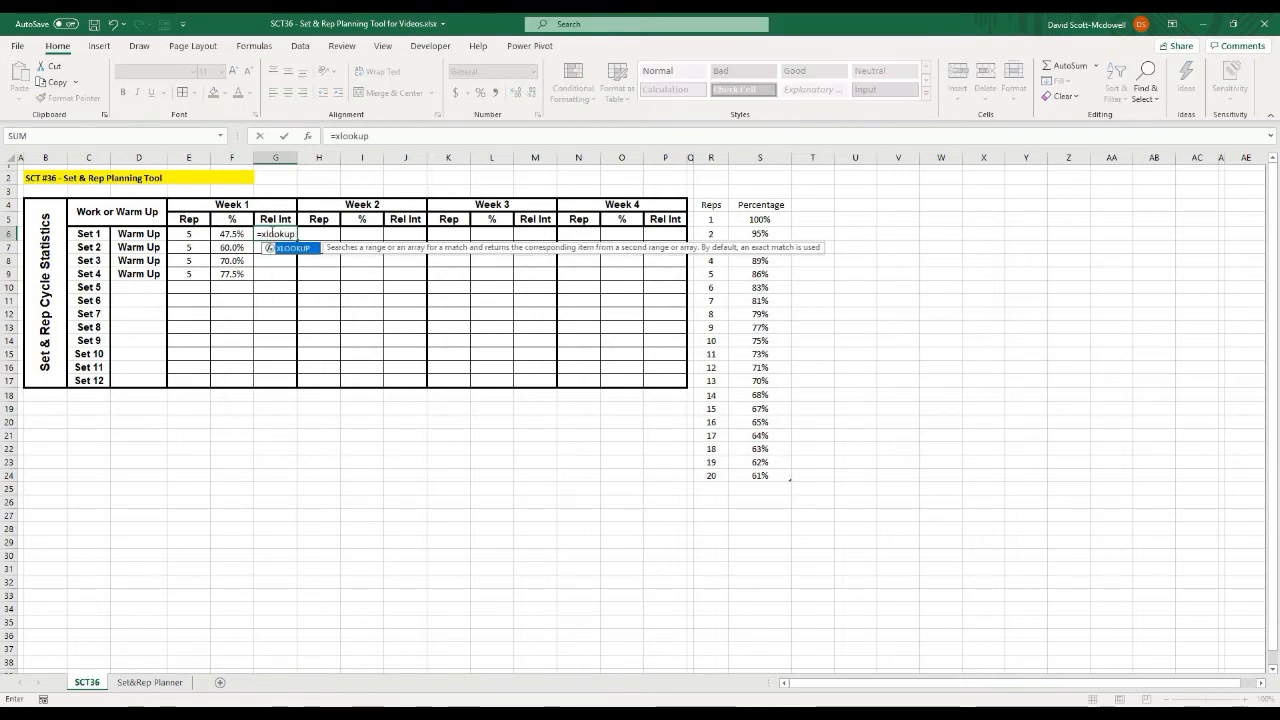
type("(")
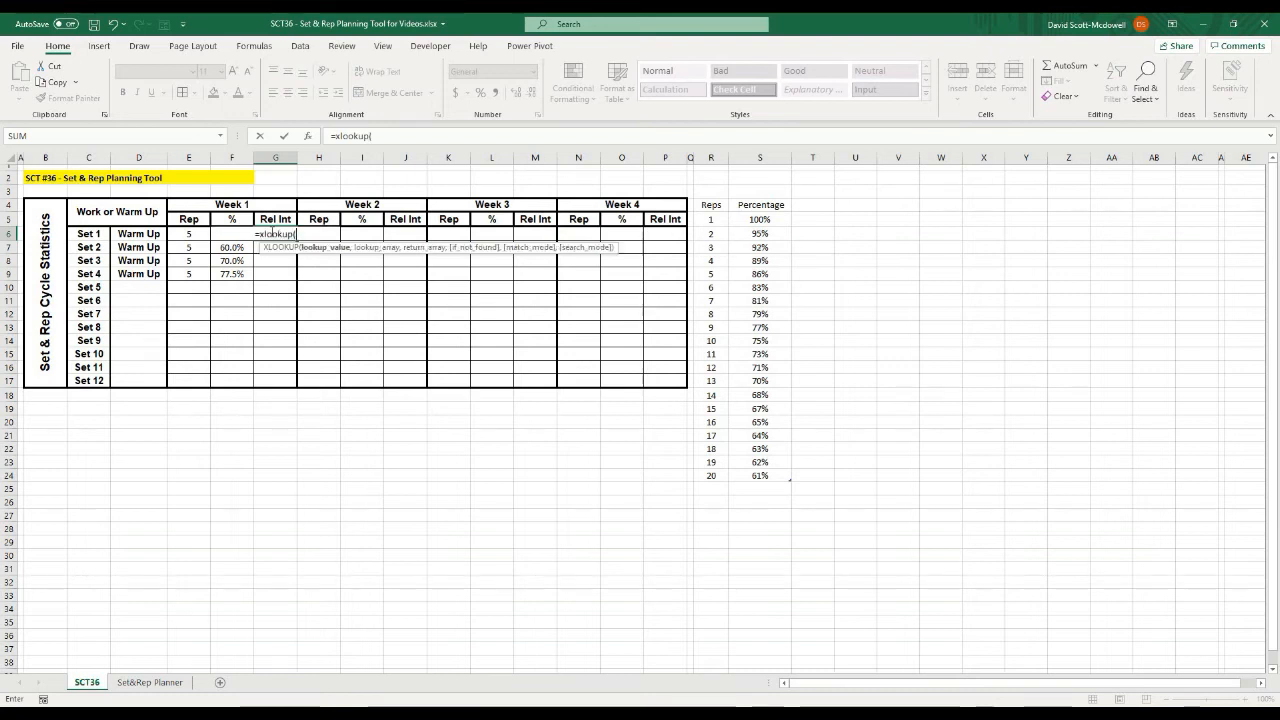
left_click(186, 235)
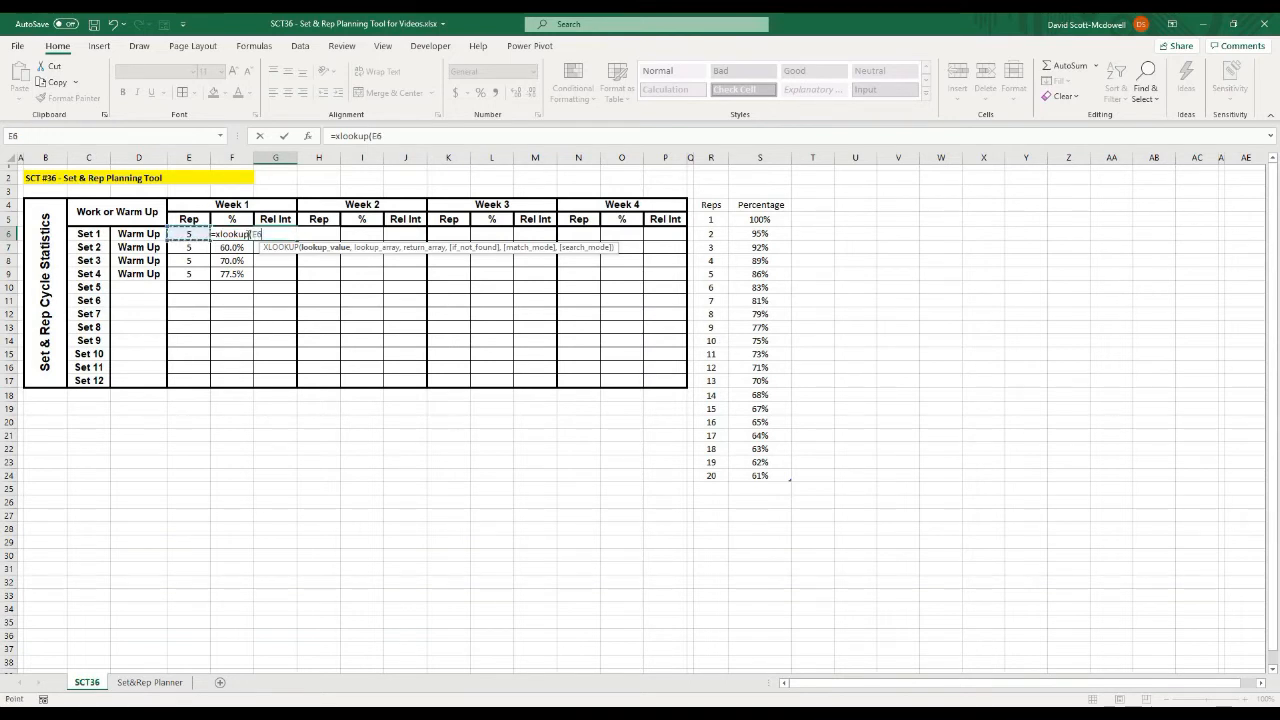
key("F2")
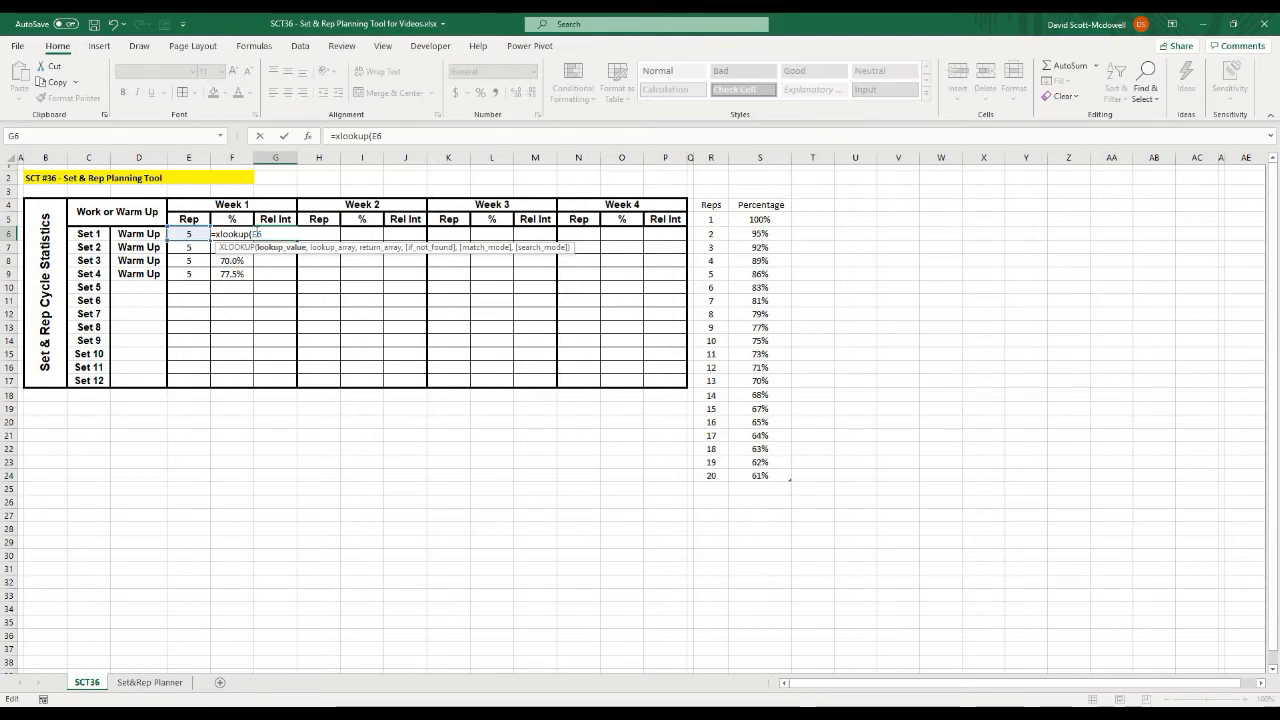
type("$")
key("F4")
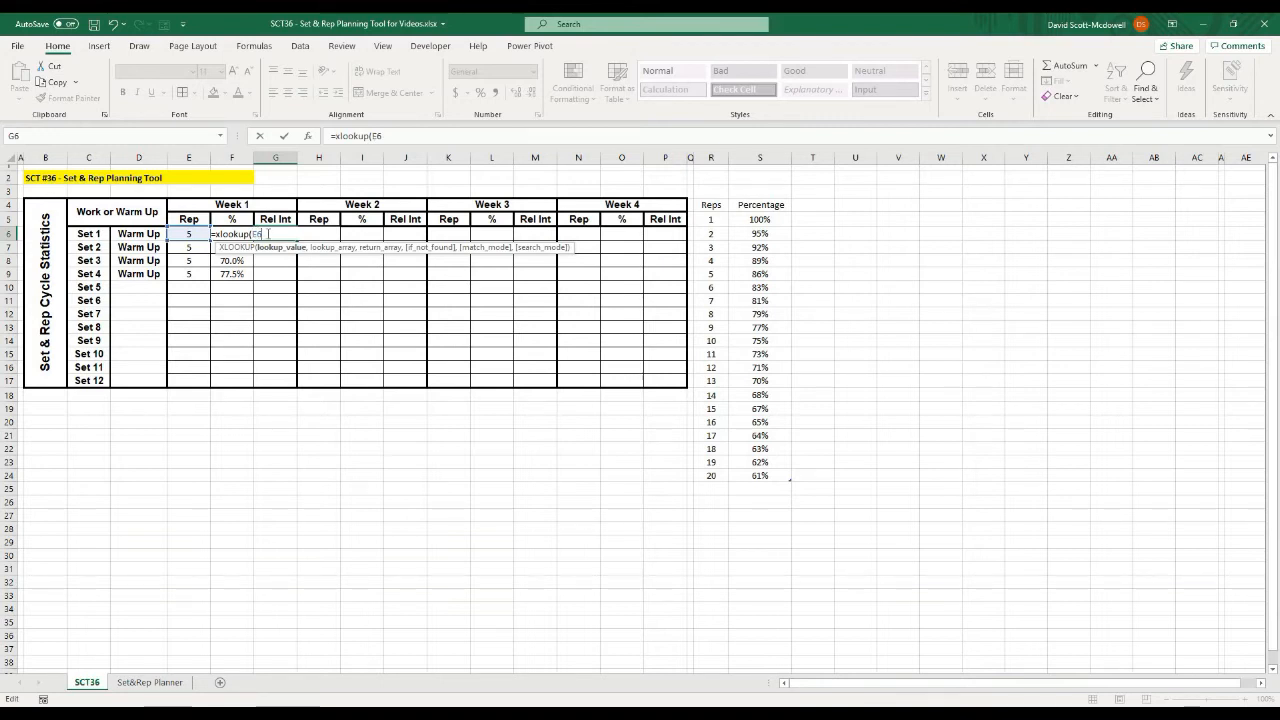
- Set the lookup array of the XLOOKUP formula in G6 to the Reps column, TBLPercent[Reps]
type(", t")
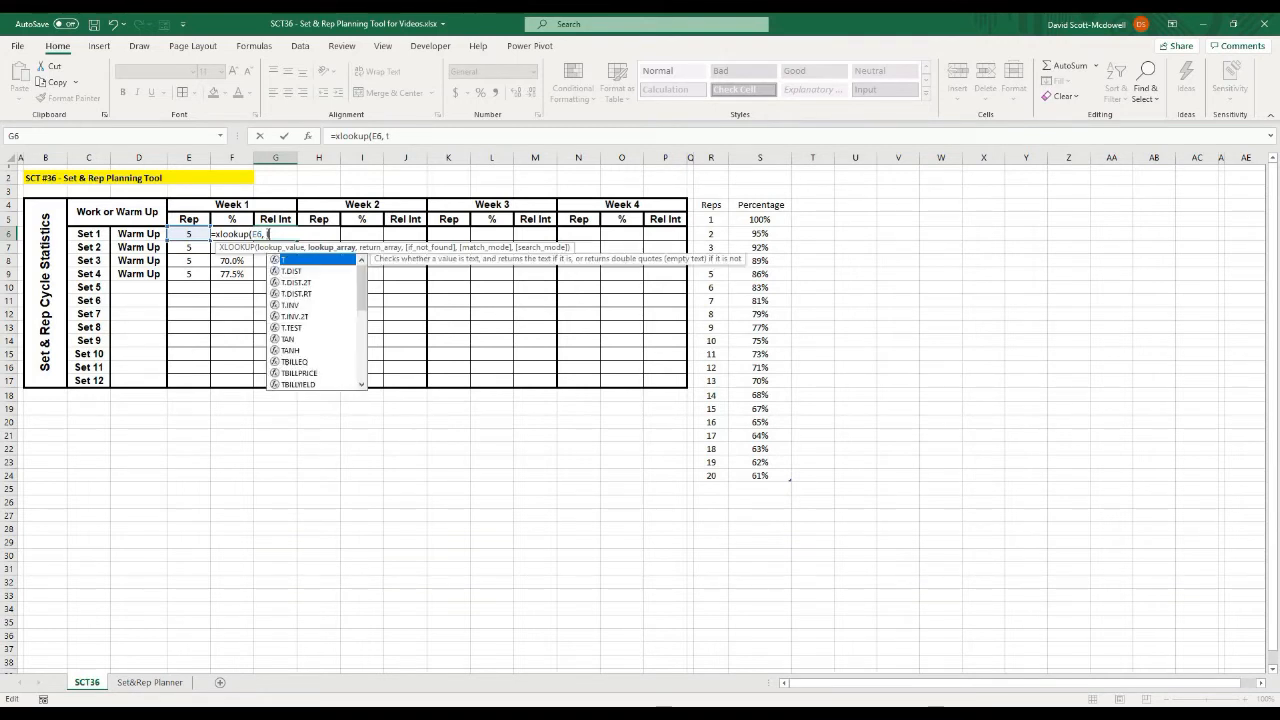
type("blperc")
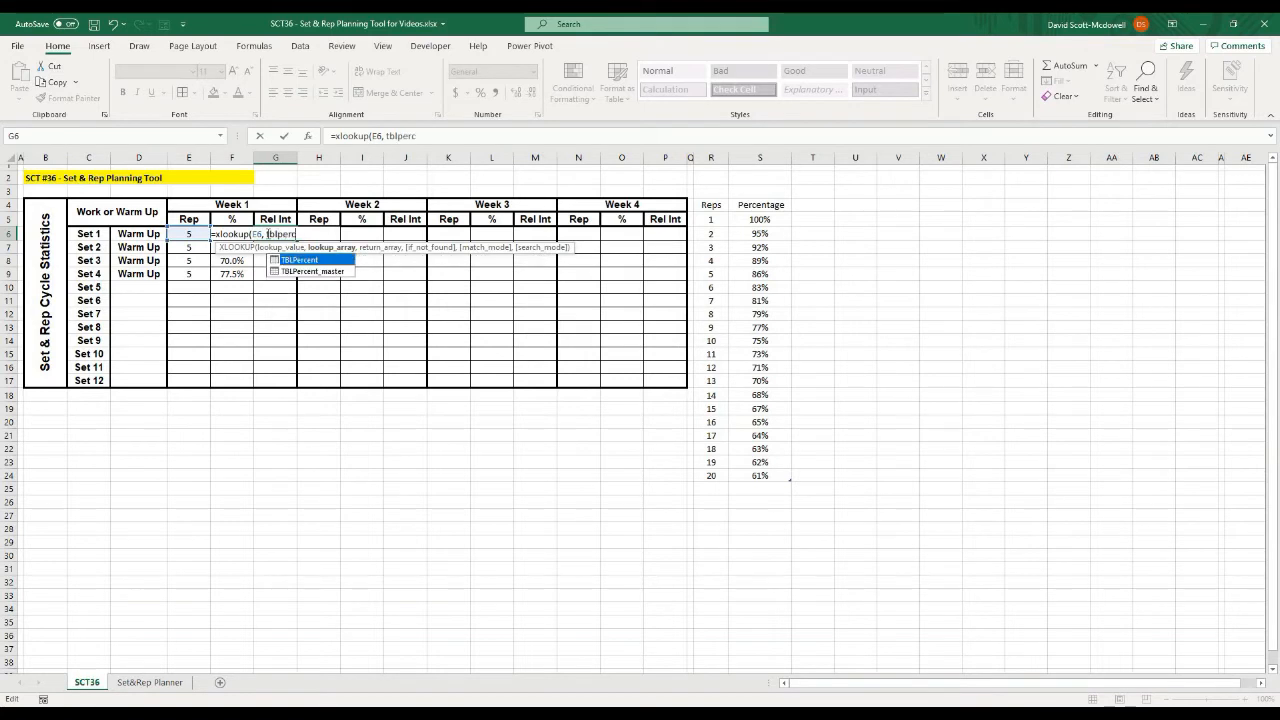
type("ent")
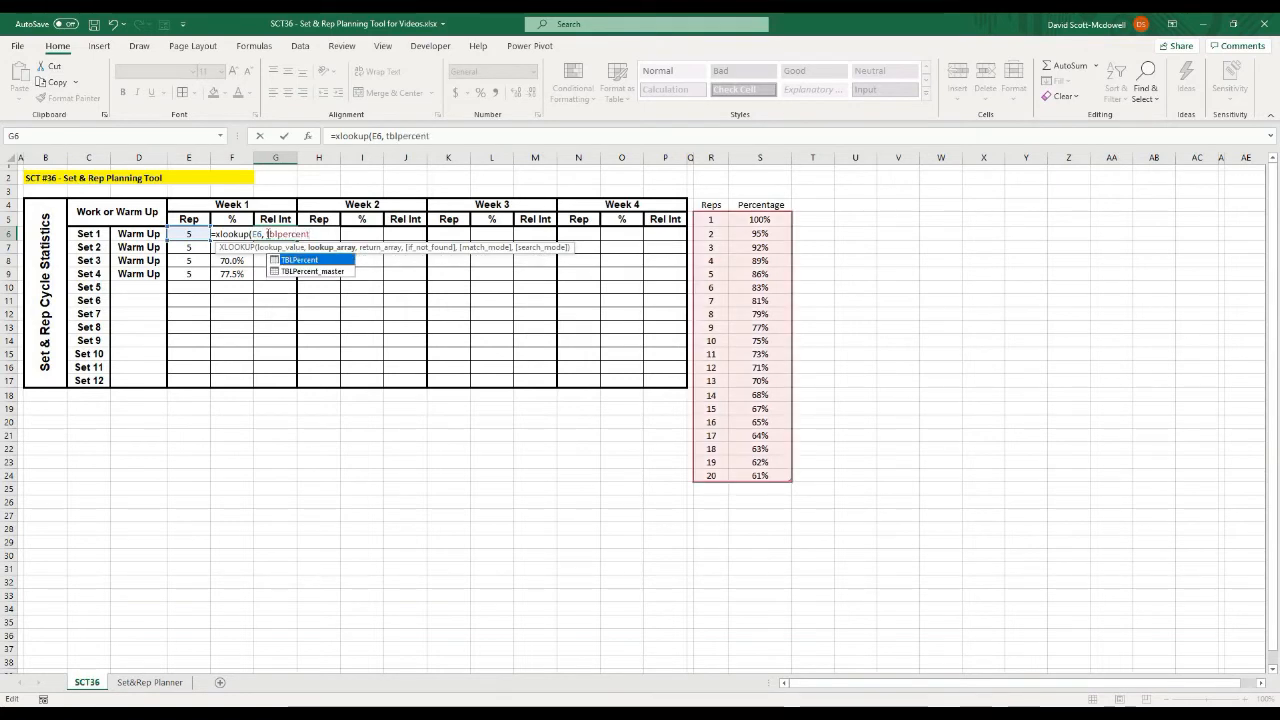
type("[")
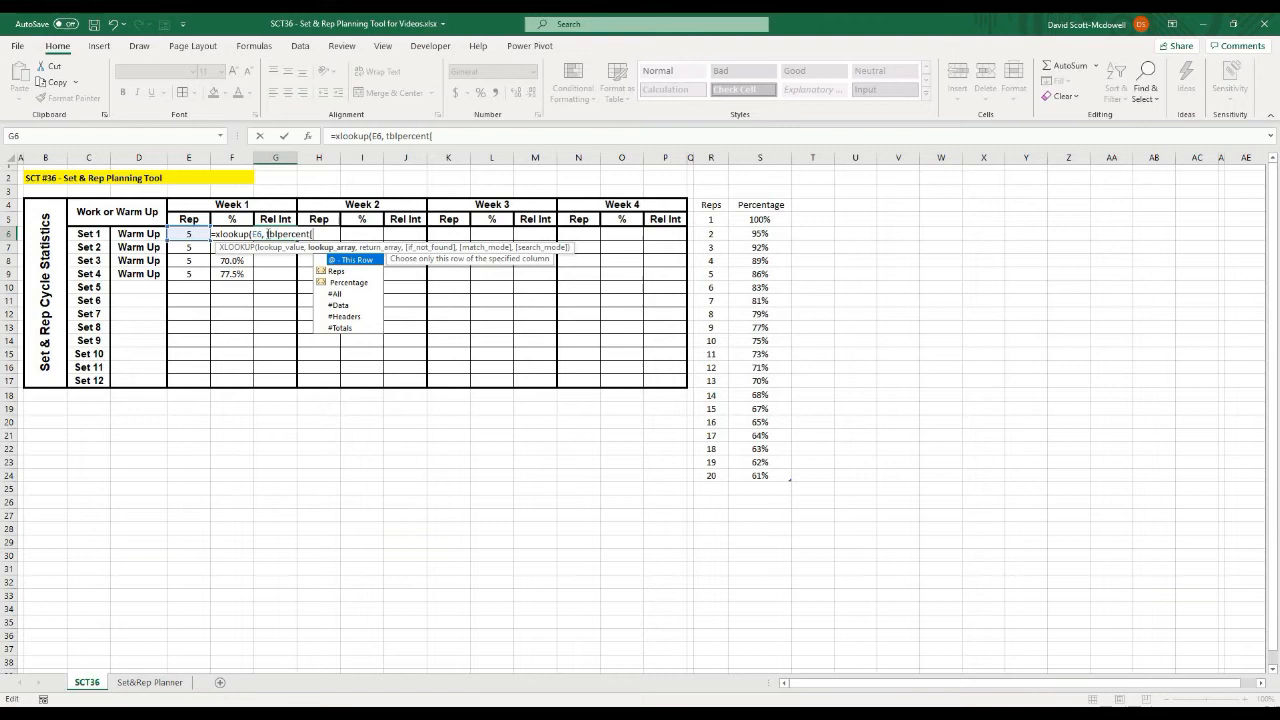
left_click(342, 272)
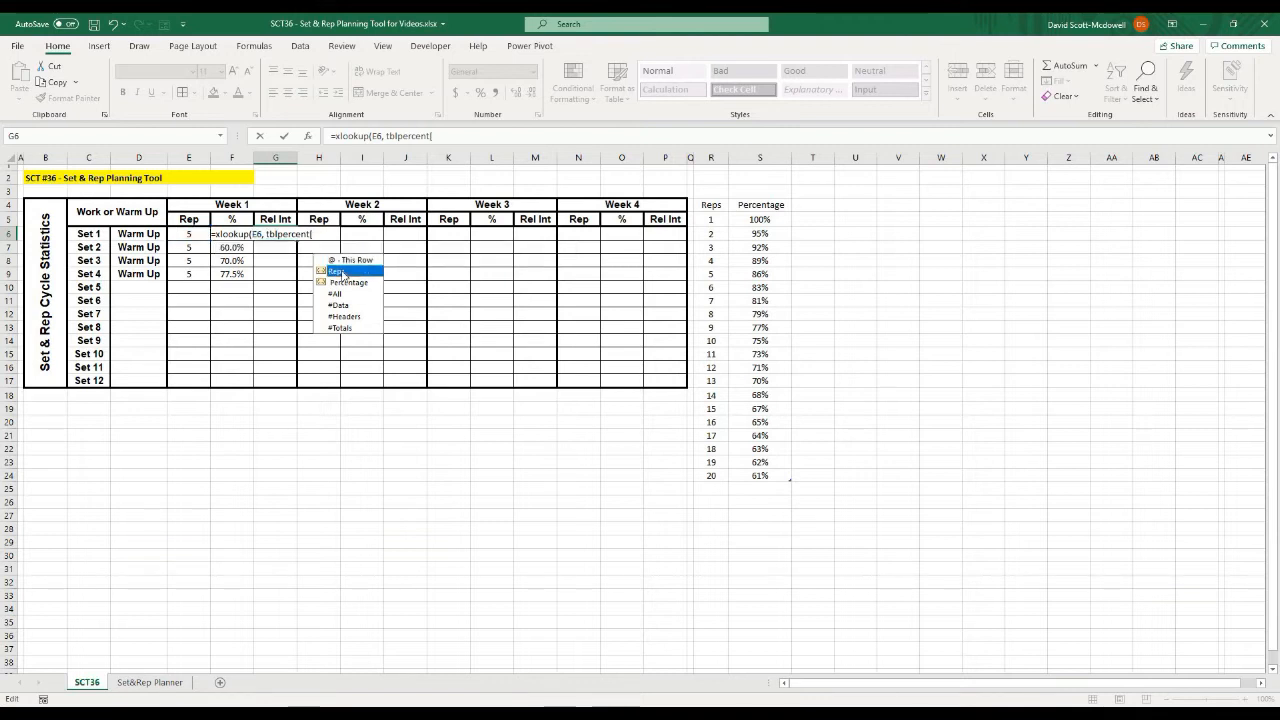
double_click(342, 272)
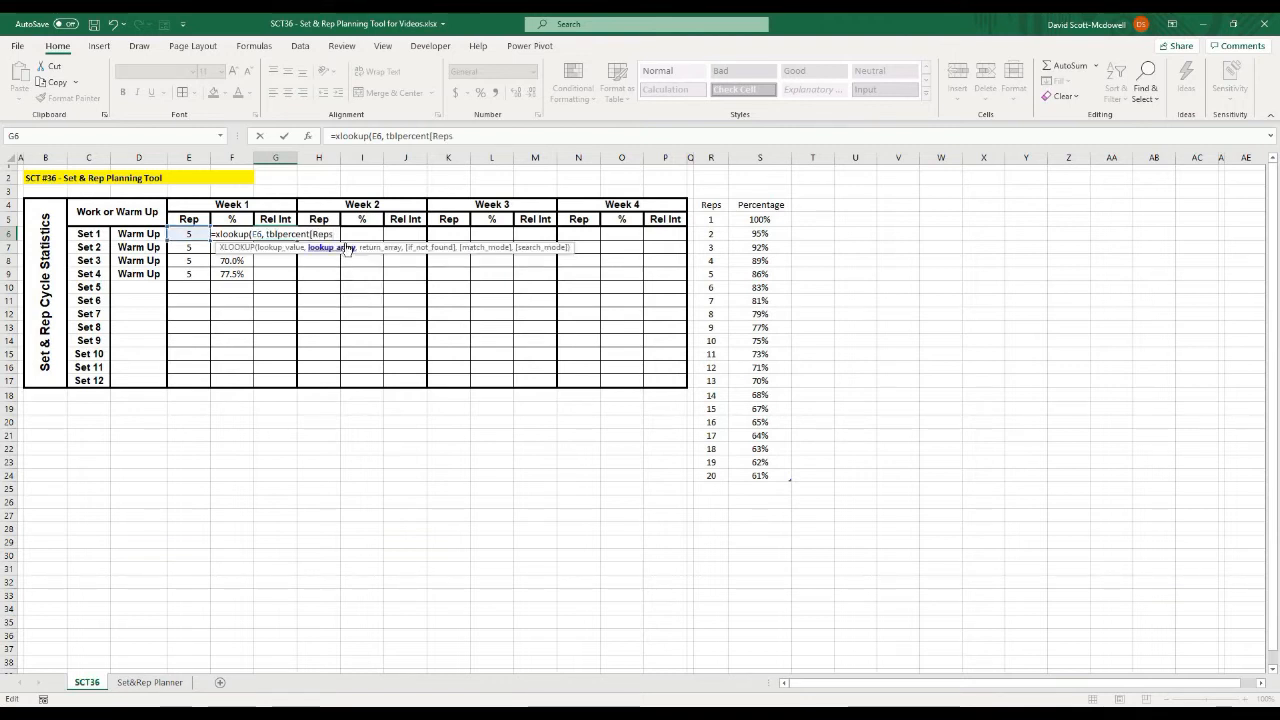
type("]")
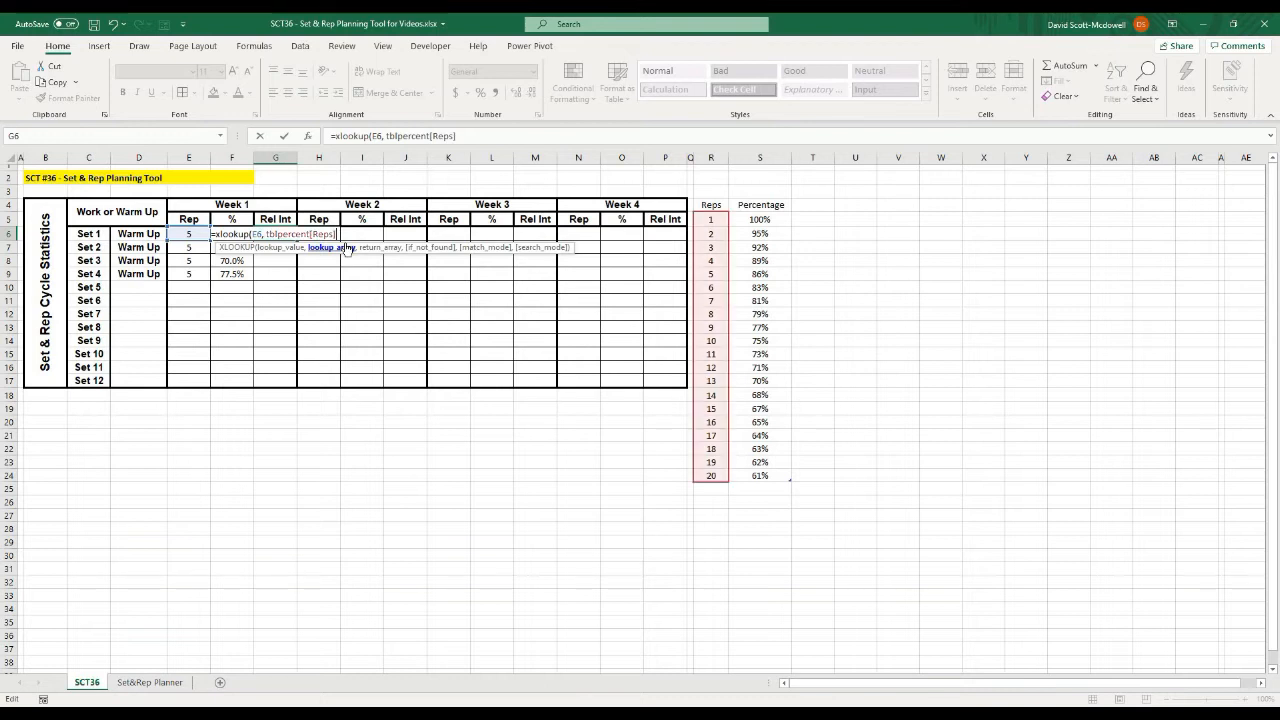
- Set the return array of the XLOOKUP in G6 to TBLPercent[ Percentage], leave the not-found argument empty, and complete the formula
type(",")
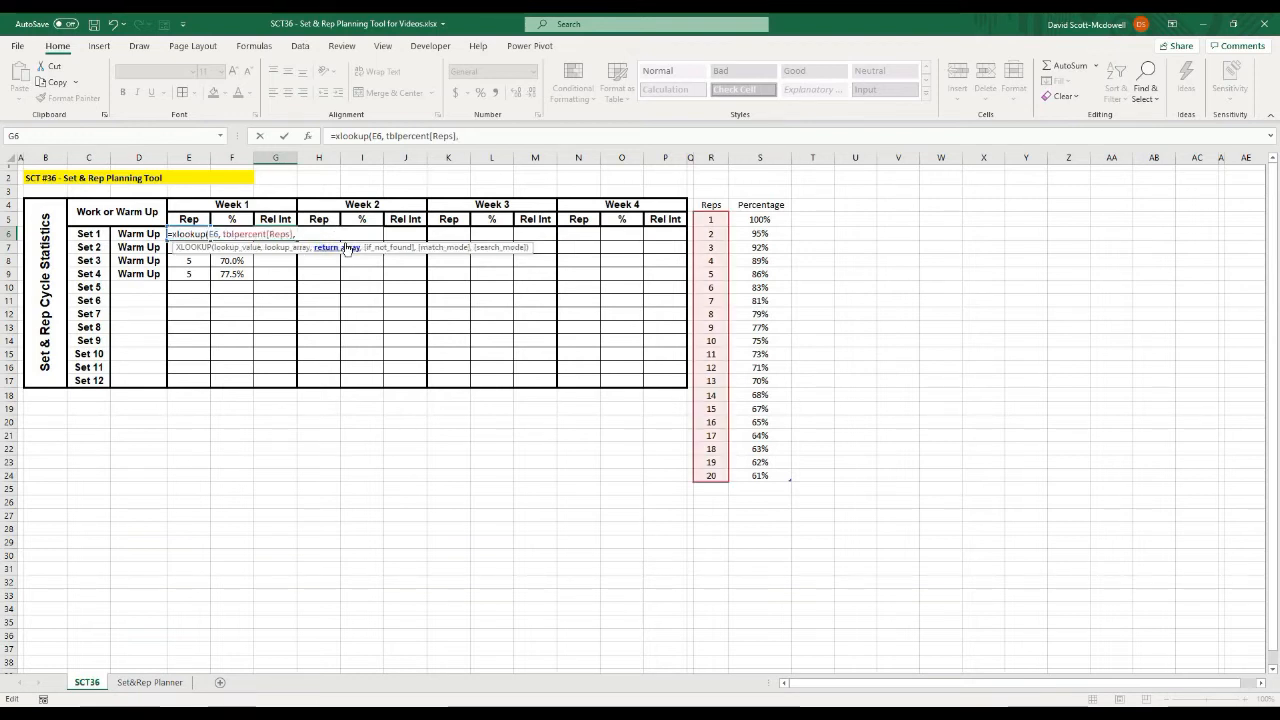
type(" tbl")
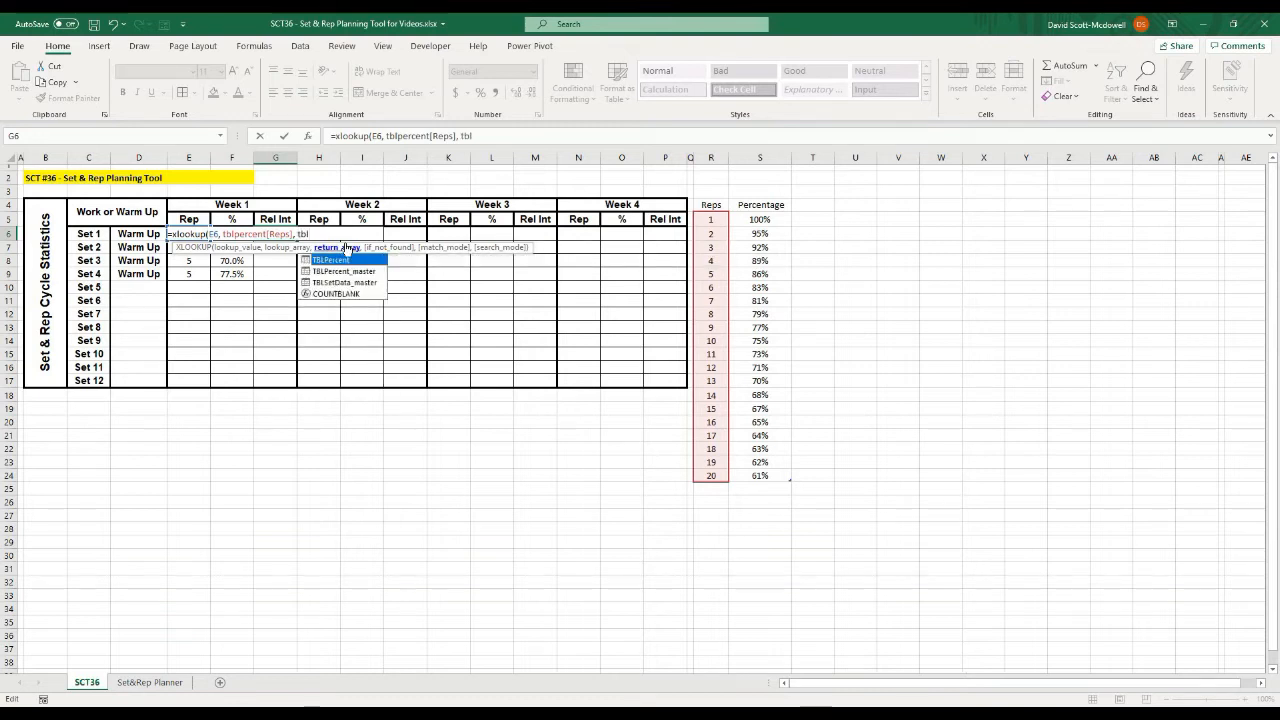
type("percent")
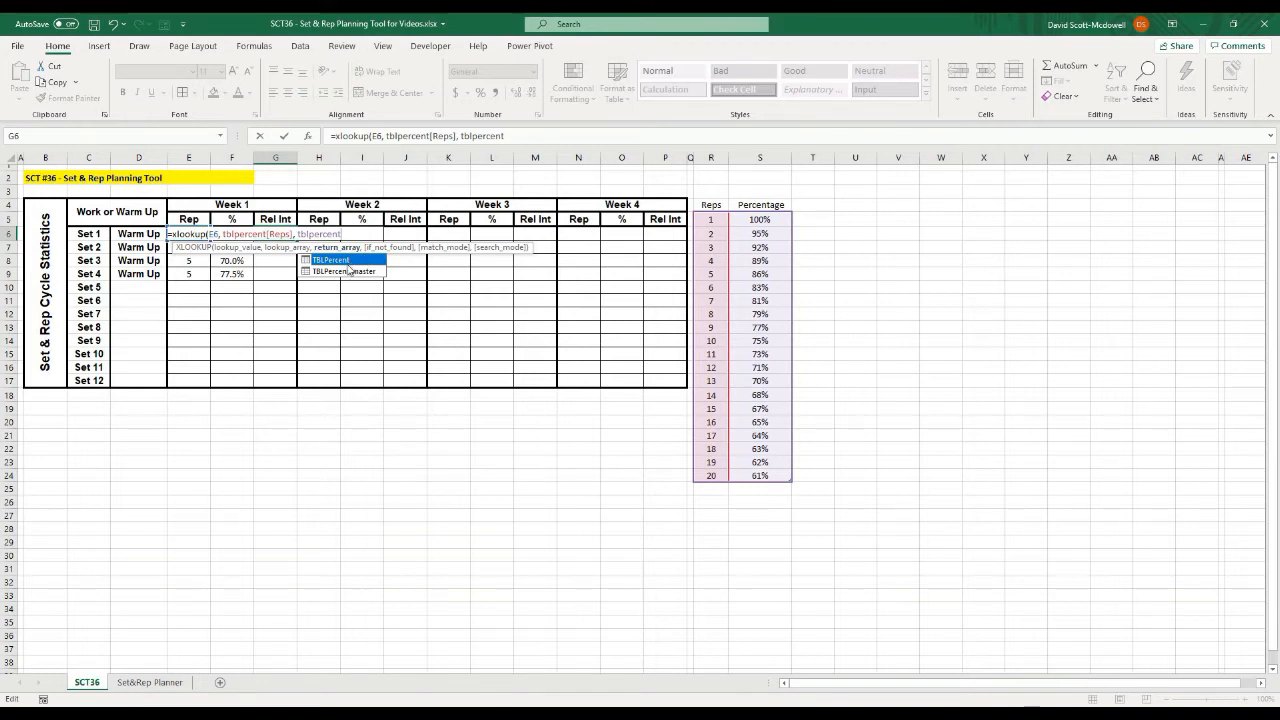
key("Tab")
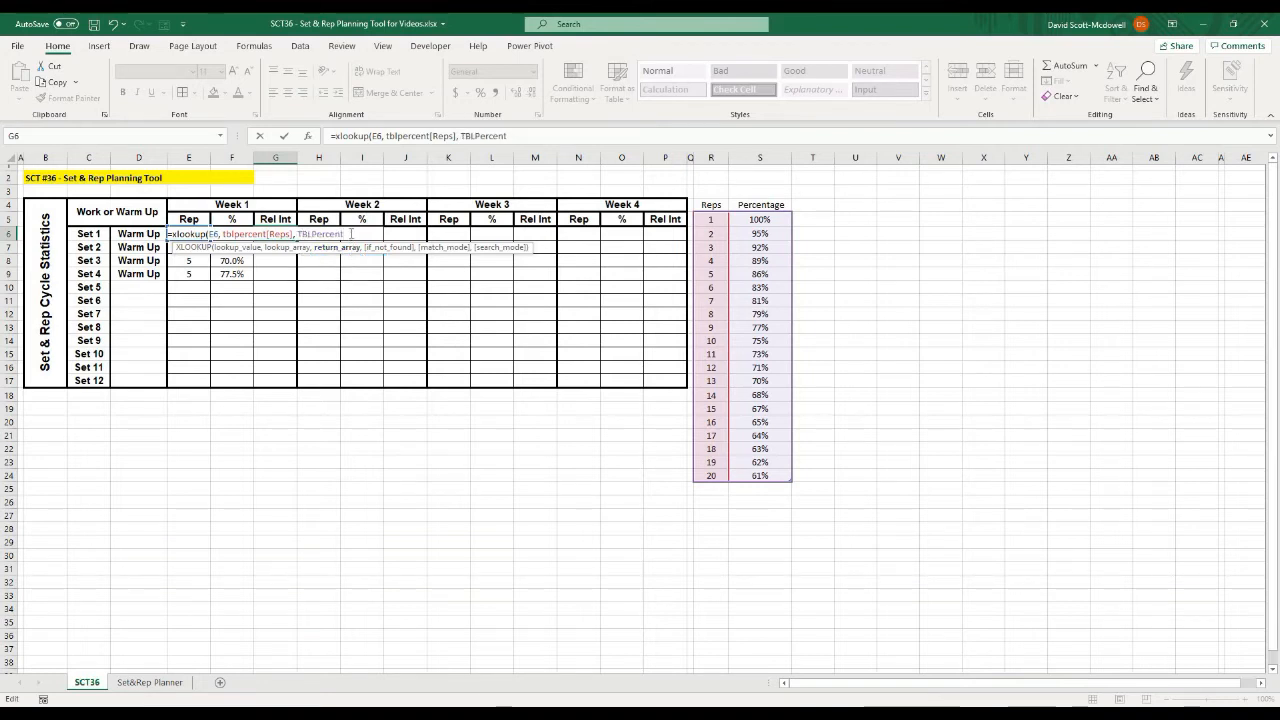
type("[")
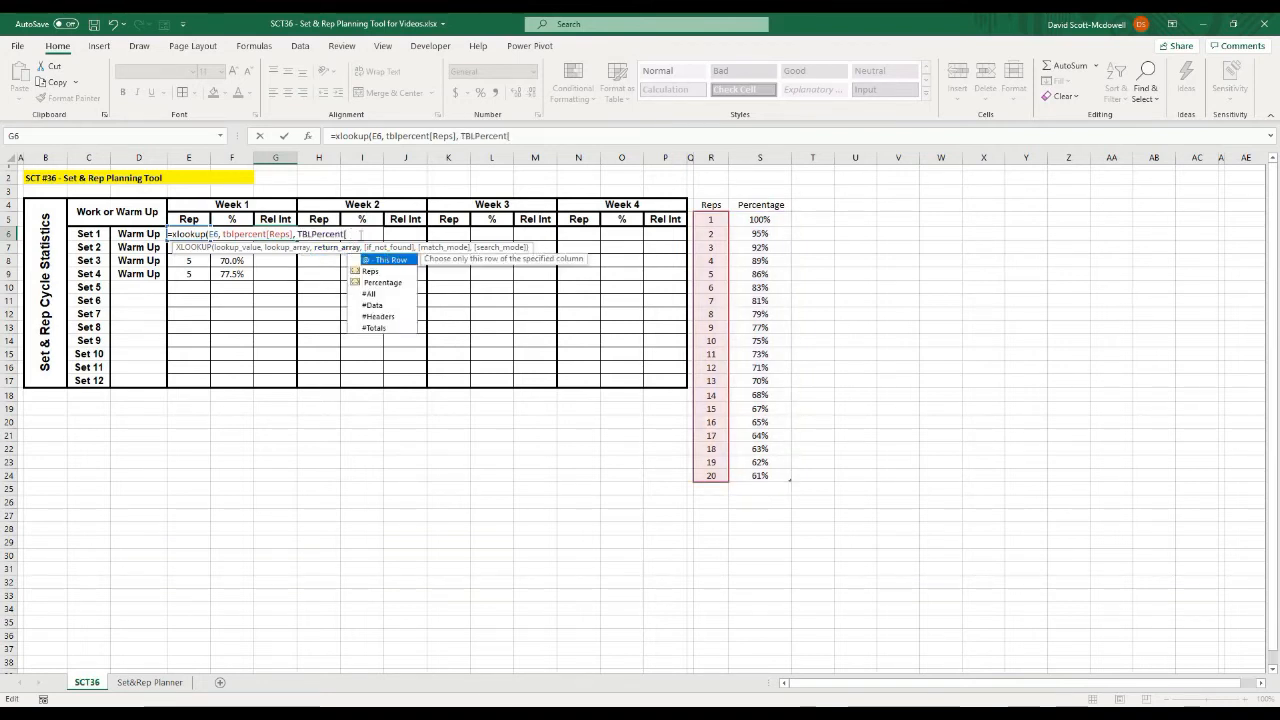
double_click(376, 281)
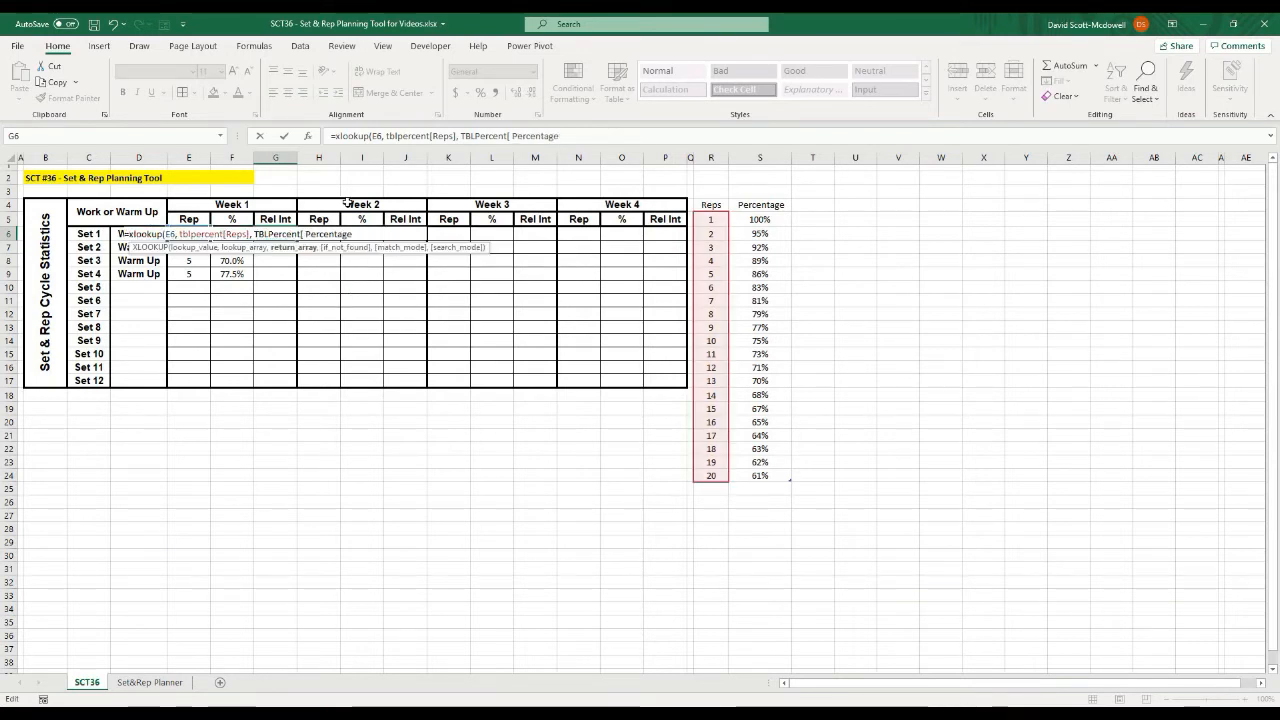
type("],")
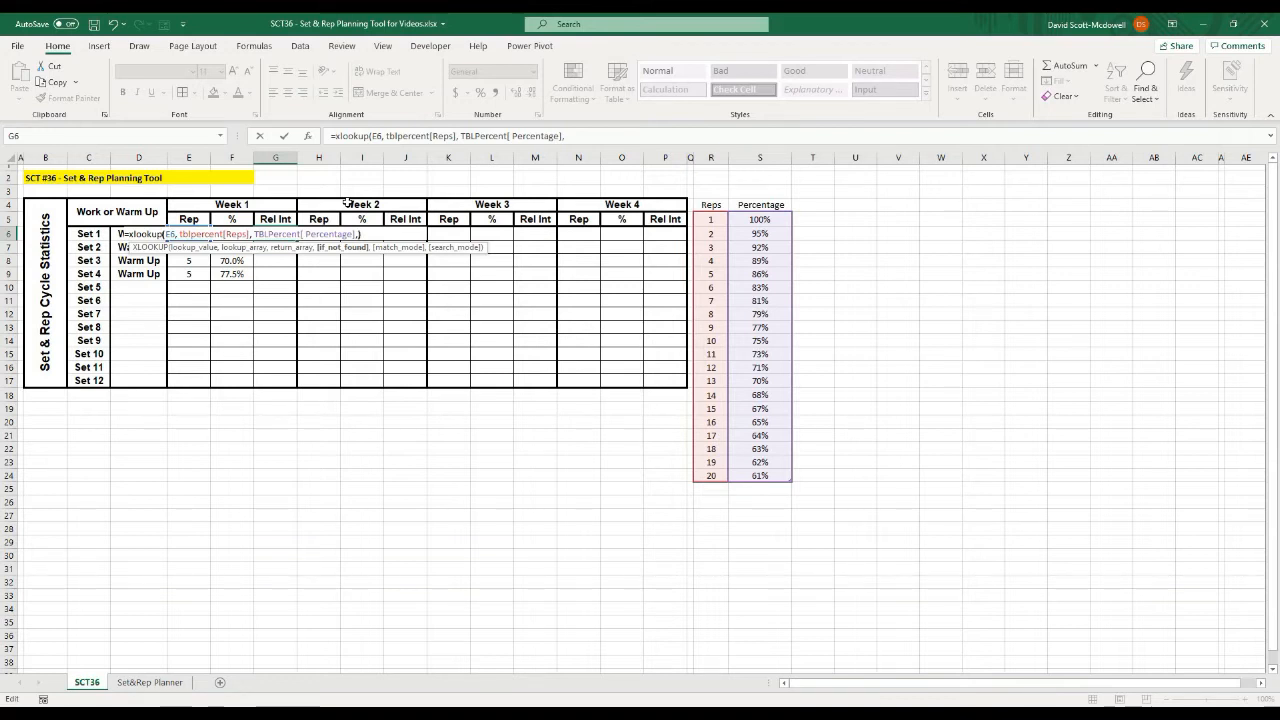
type(")")
key("Return")
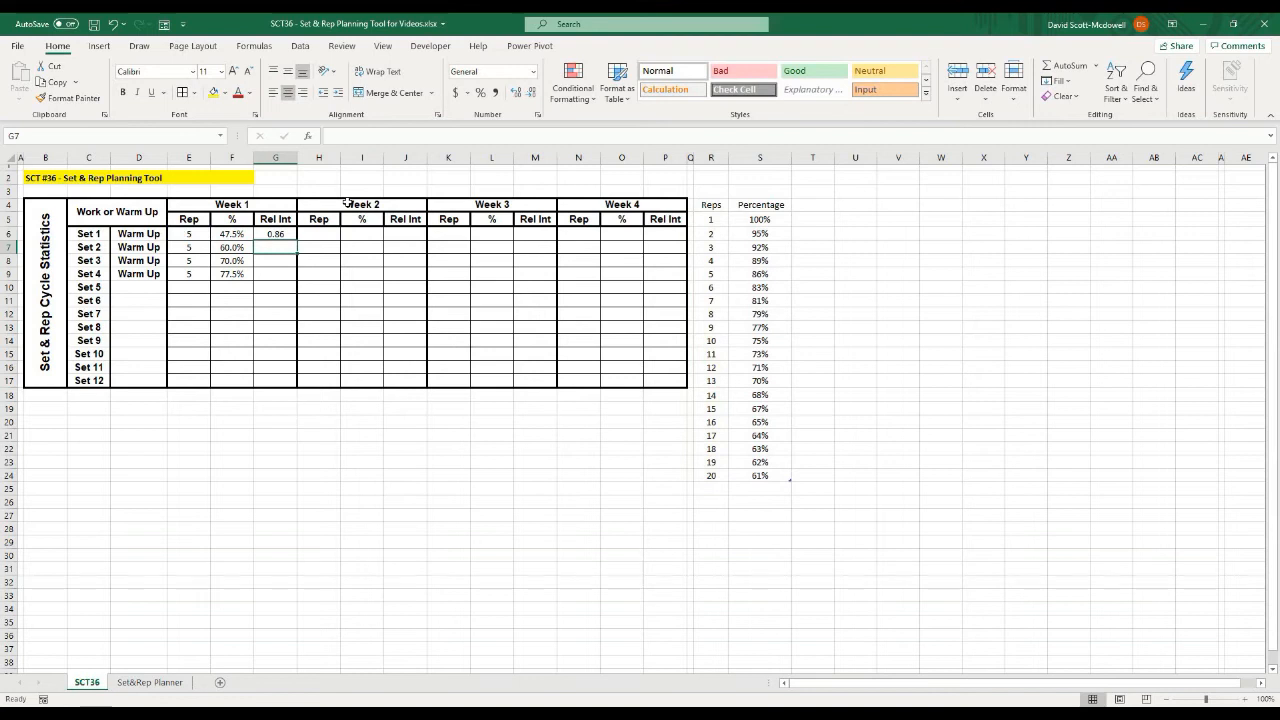
- Format the Week 1 Rel Int cells G6:G17 as percentages with one decimal place
key("Up")
key("Left")
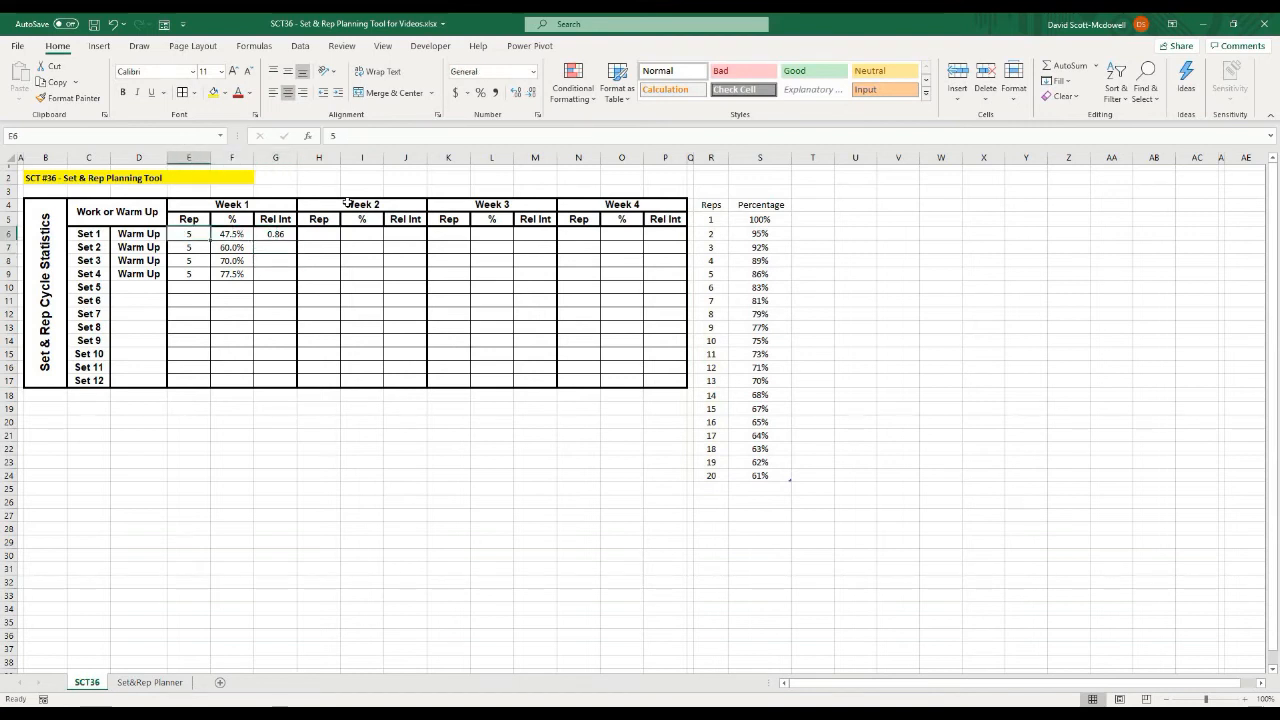
left_click(759, 274)
left_click(275, 233)
left_click_drag(275, 232, 280, 380)
left_click(532, 74)
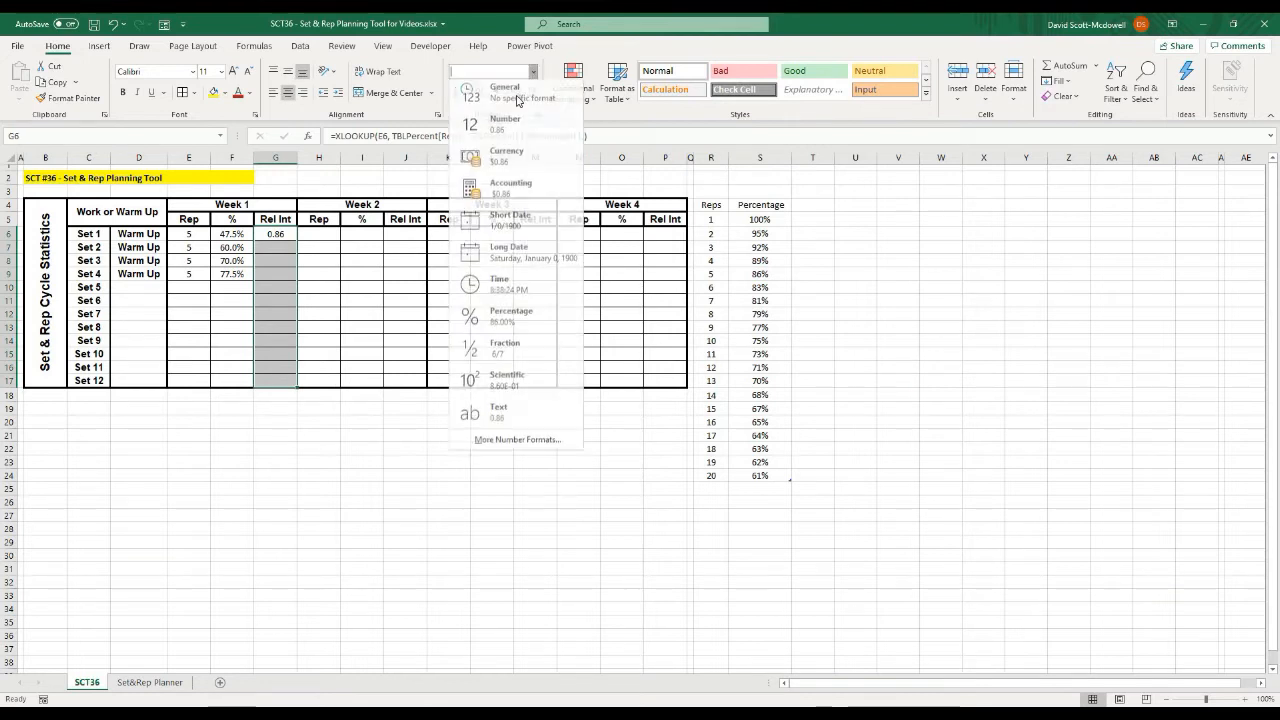
left_click(482, 322)
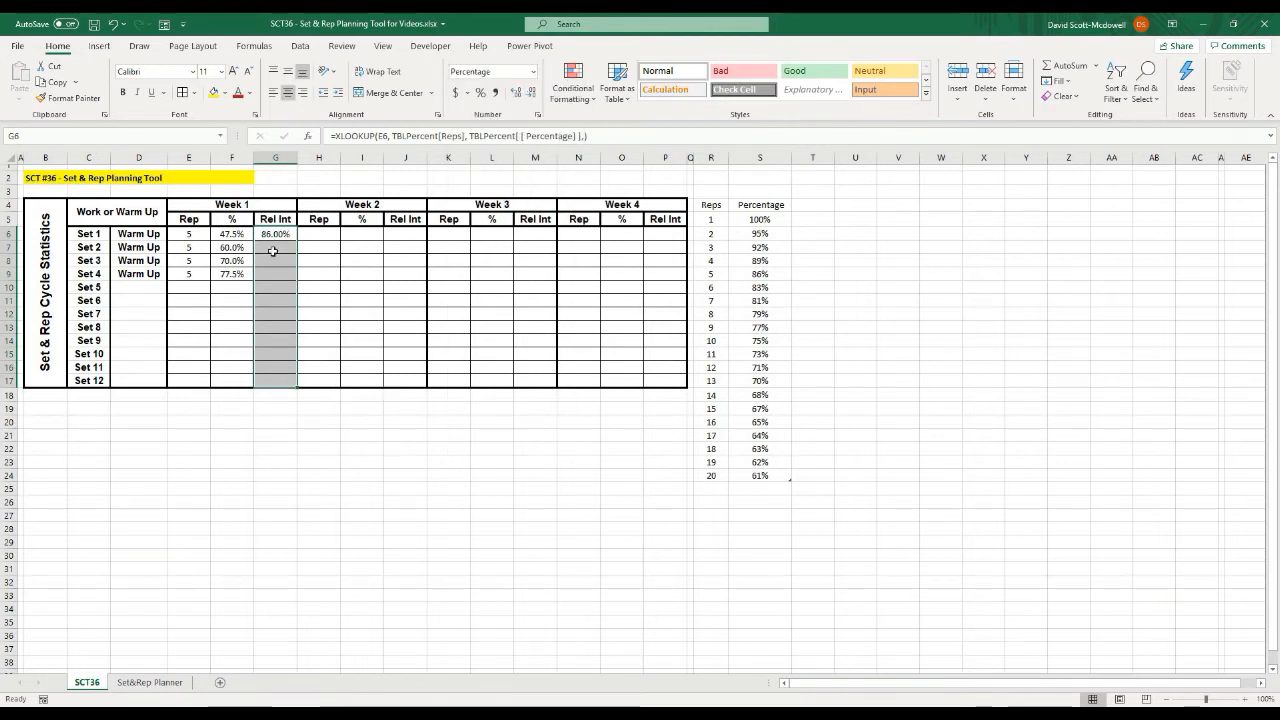
left_click(530, 93)
left_click(341, 434)
- Test the lookup formula by setting the Set 1 reps in E6 to 10, and undo the change
left_click(228, 239)
left_click_drag(273, 458, 272, 453)
left_click(192, 238)
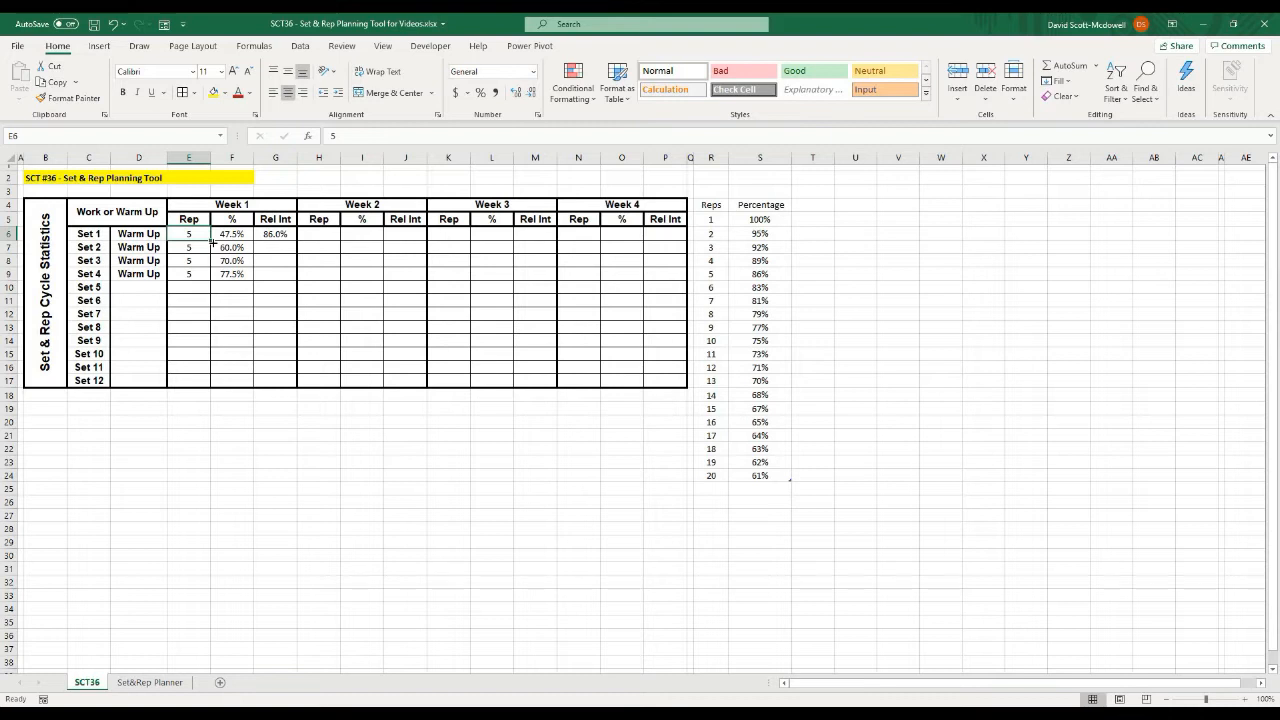
left_click(270, 235)
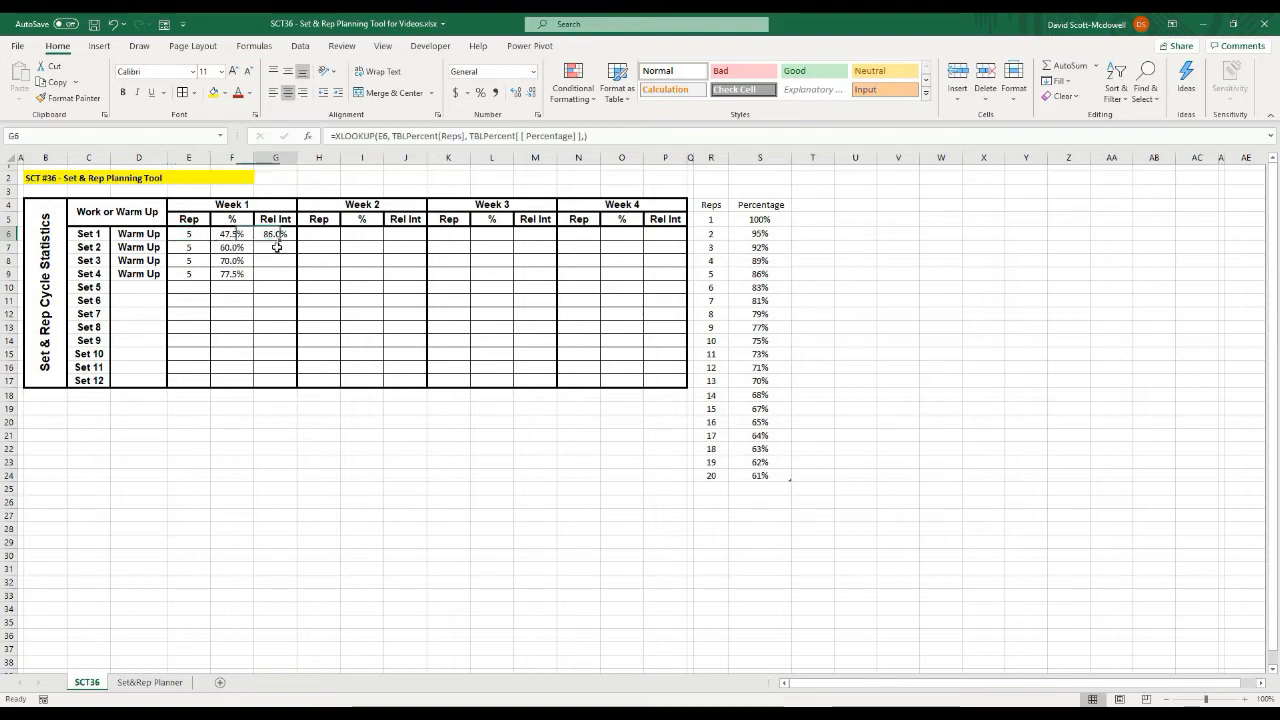
left_click(257, 303)
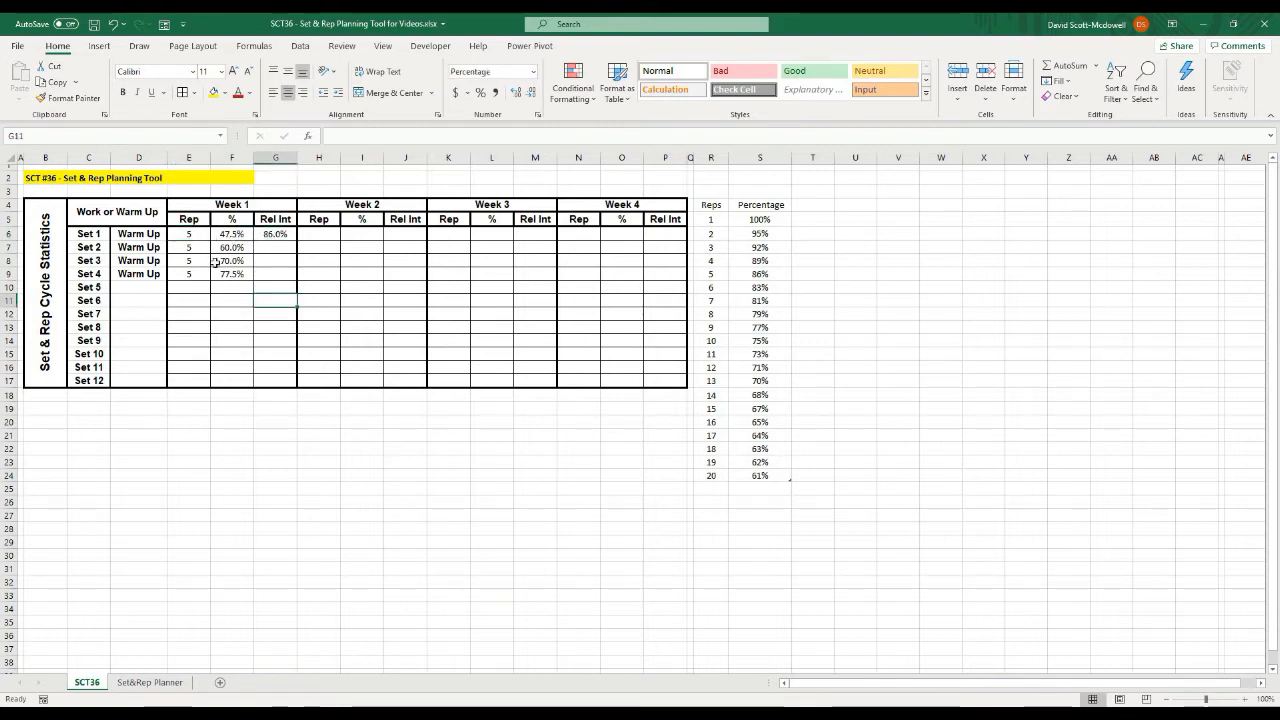
left_click(186, 234)
type("10")
key("Return")
key("Up")
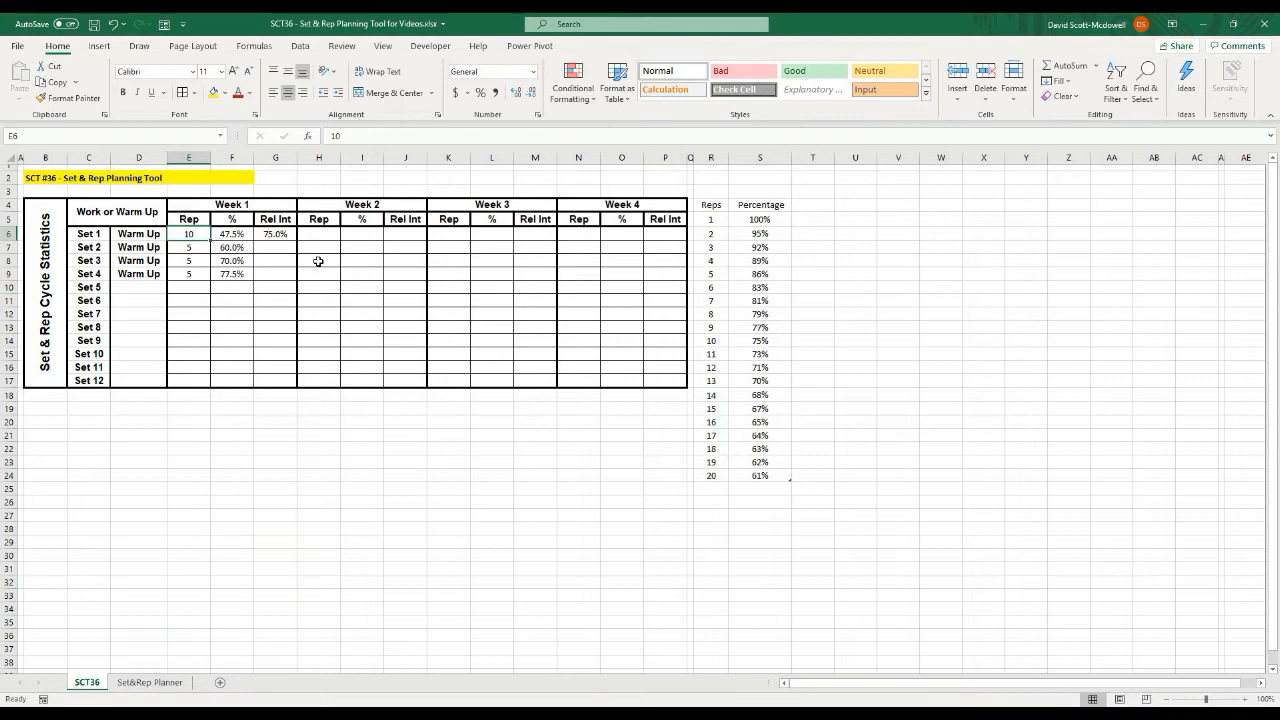
key("ctrl+z")
- Copy the XLOOKUP formula from G6 to the Rel Int cells of Sets 2 to 12, G7:G17
left_click(276, 233)
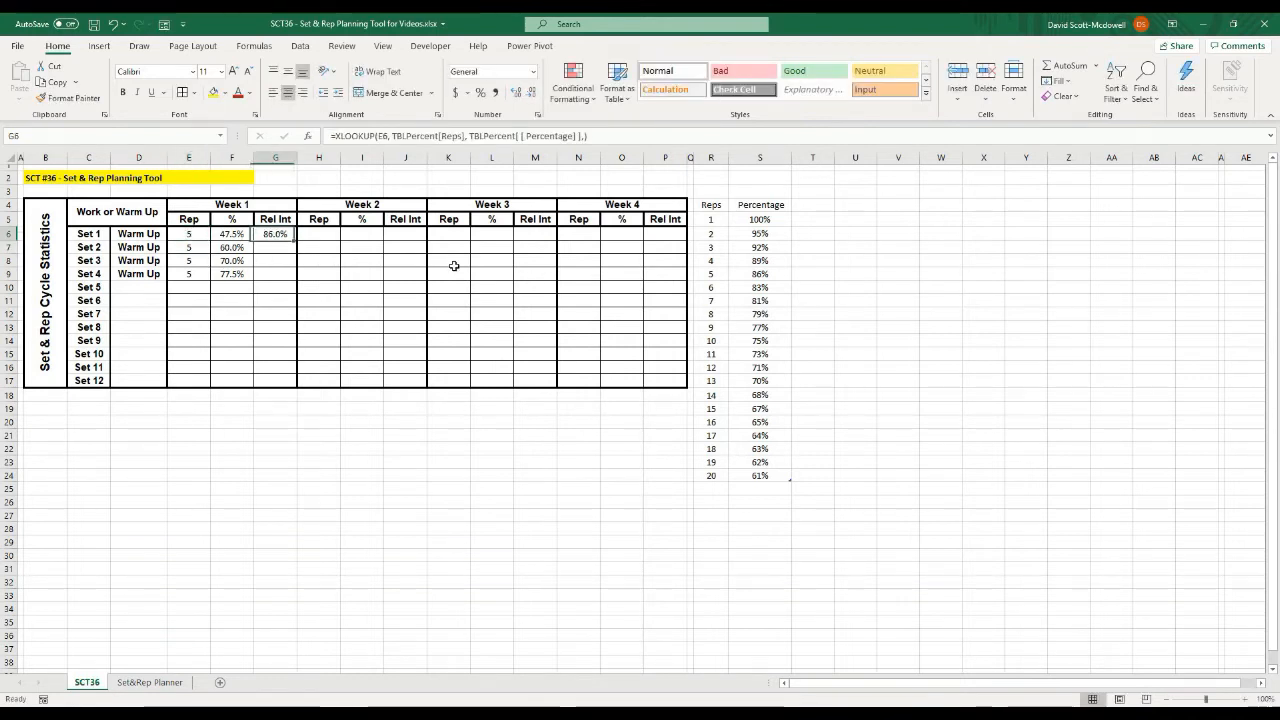
key("ctrl+c")
left_click_drag(263, 246, 266, 374)
key("ctrl+v")
key("Down")
key("Down")
key("Down")
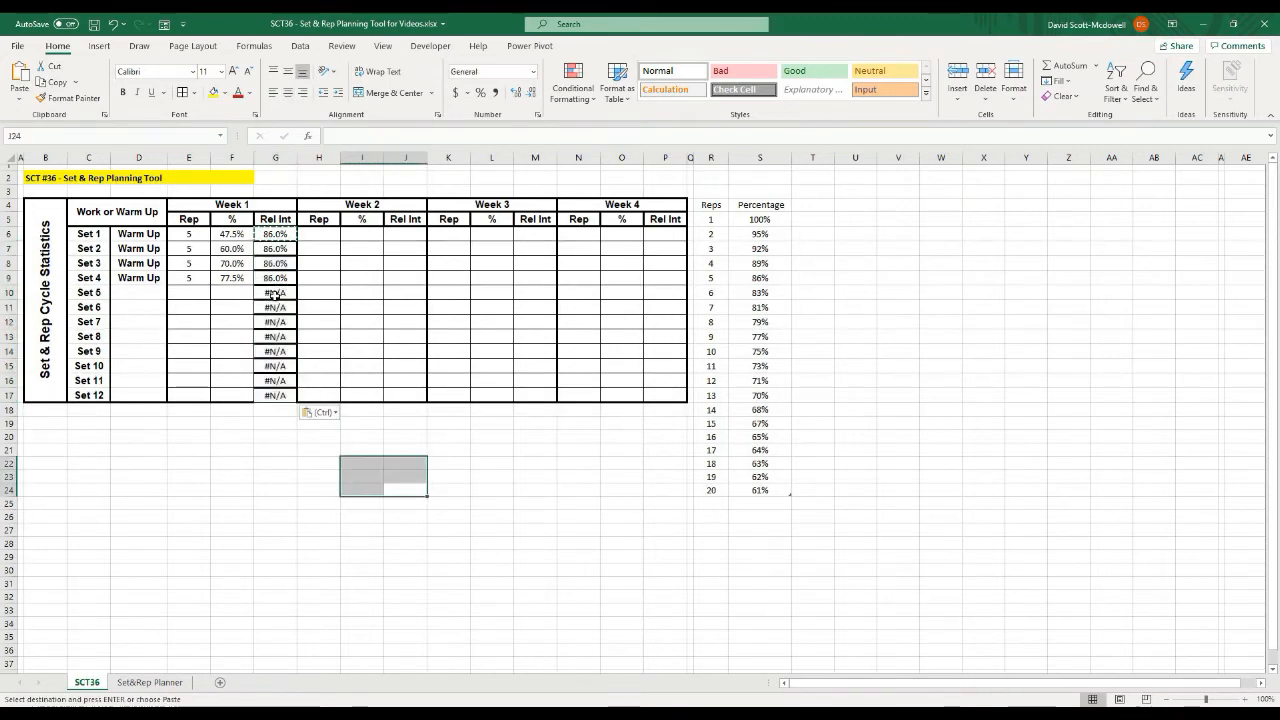
- Copy the blank Week 2 cells H6:J17 and paste only their formatting onto the Week 1 cells E6:G17
left_click(178, 291)
left_click_drag(315, 234, 380, 375)
left_click_drag(183, 234, 276, 396)
right_click(278, 402)
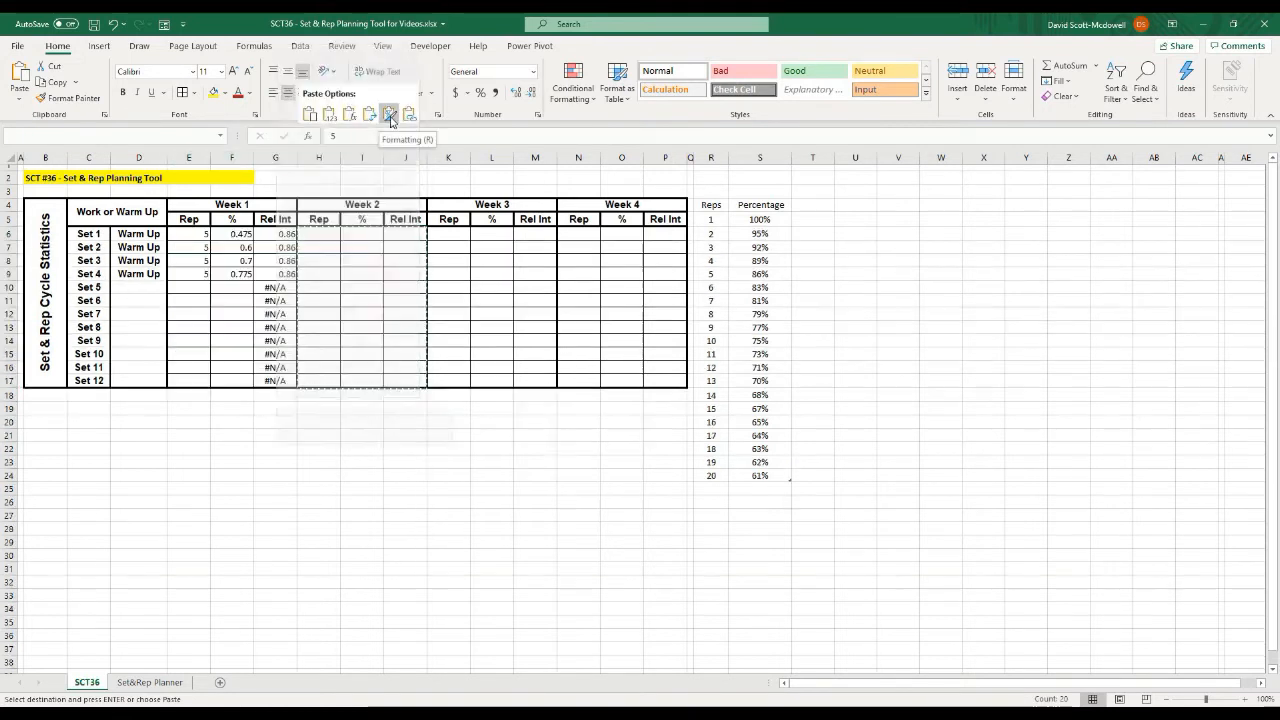
left_click(389, 114)
left_click(325, 505)
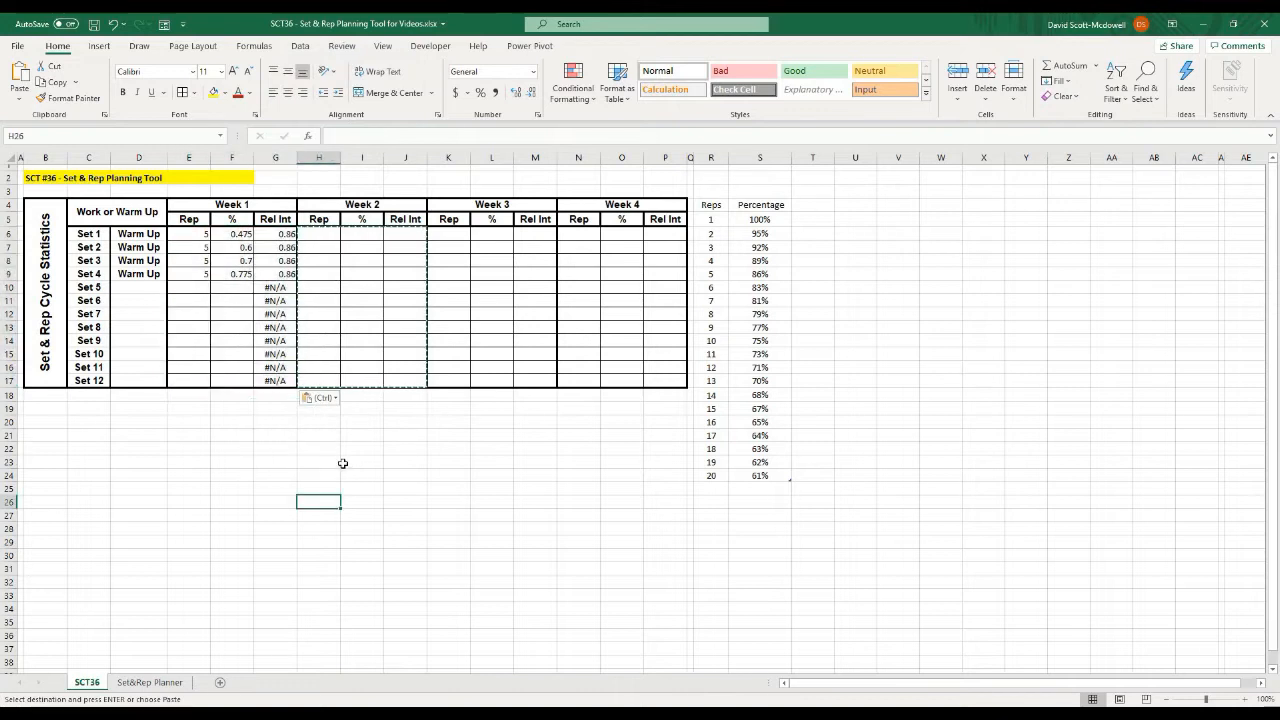
- Centre the contents of the Week 1 cells E6:G17 horizontally
left_click(320, 235)
left_click(204, 436)
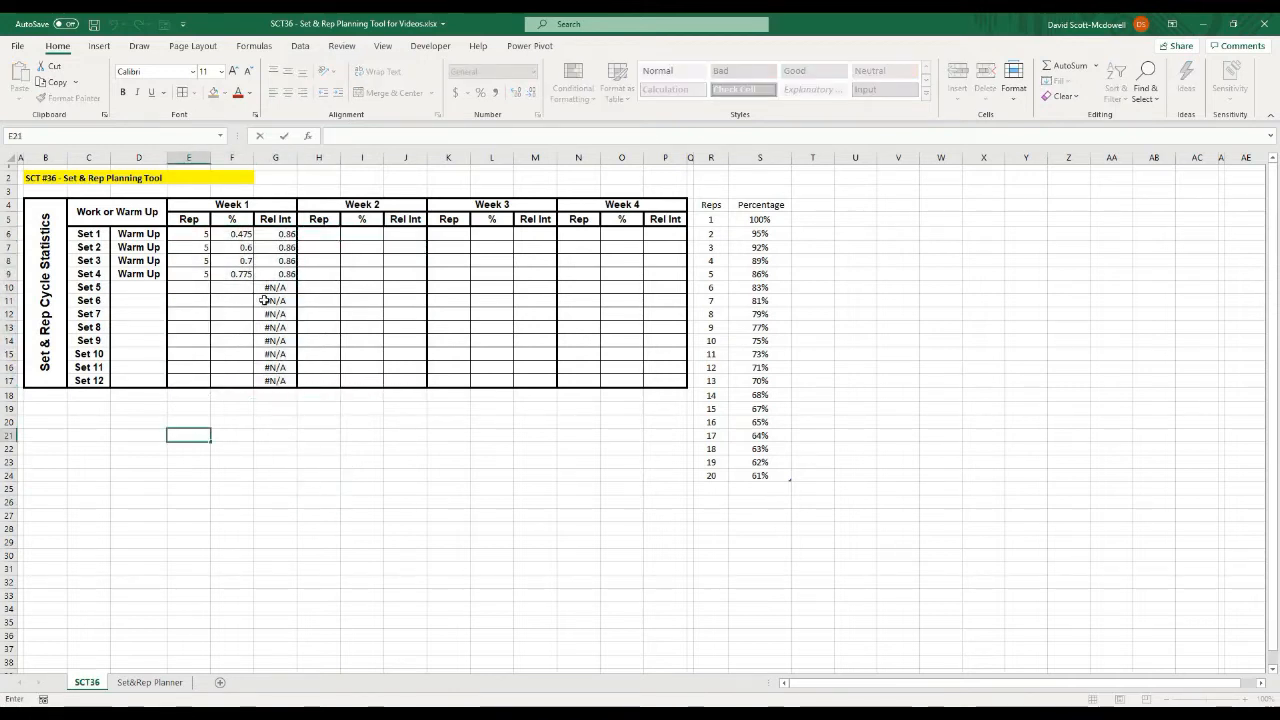
left_click(233, 303)
left_click_drag(202, 233, 288, 382)
left_click(288, 92)
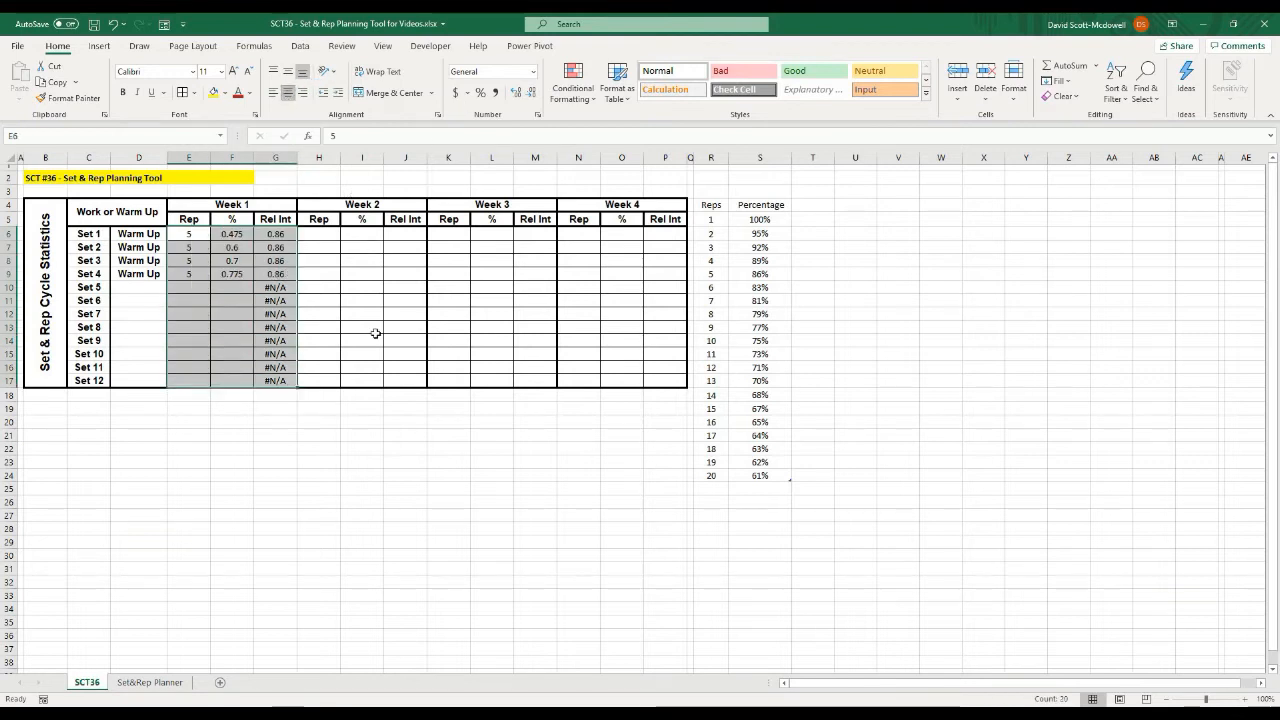
left_click(405, 515)
- Wrap the XLOOKUP formula in G6 in IFERROR with an empty string "" as the error value
left_click(286, 290)
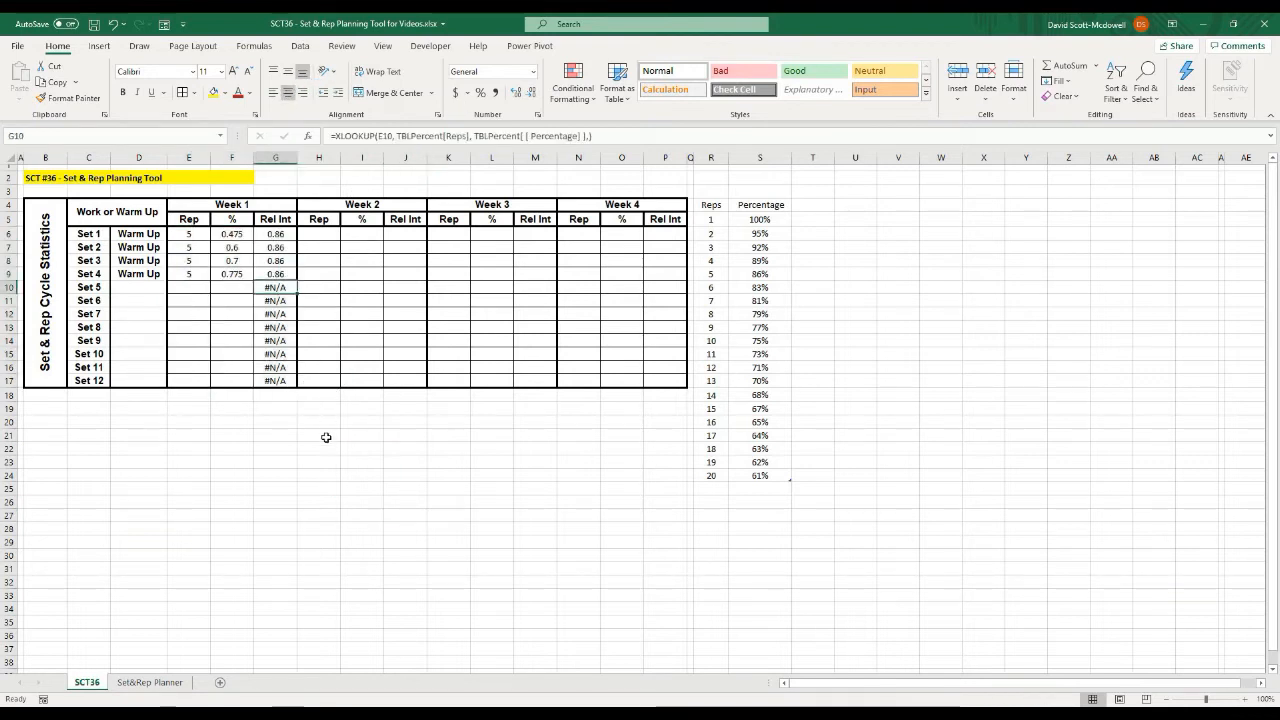
left_click(274, 233)
left_click(337, 135)
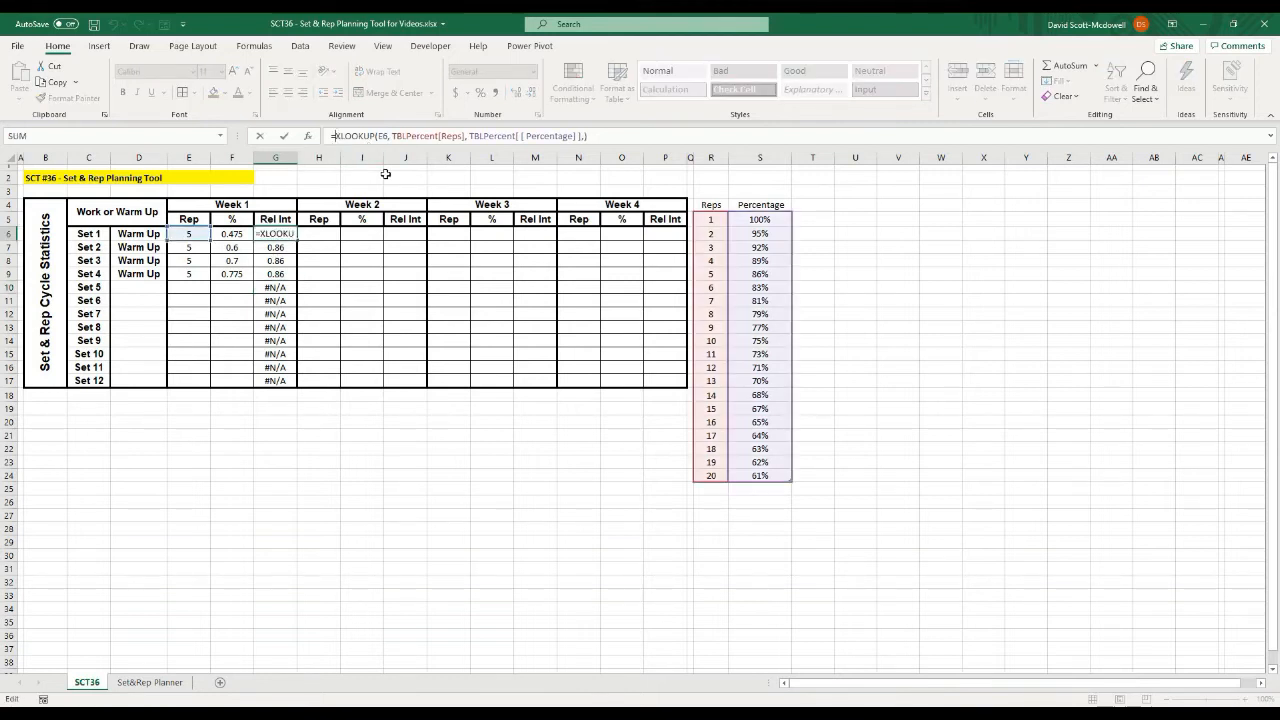
type("iferror")
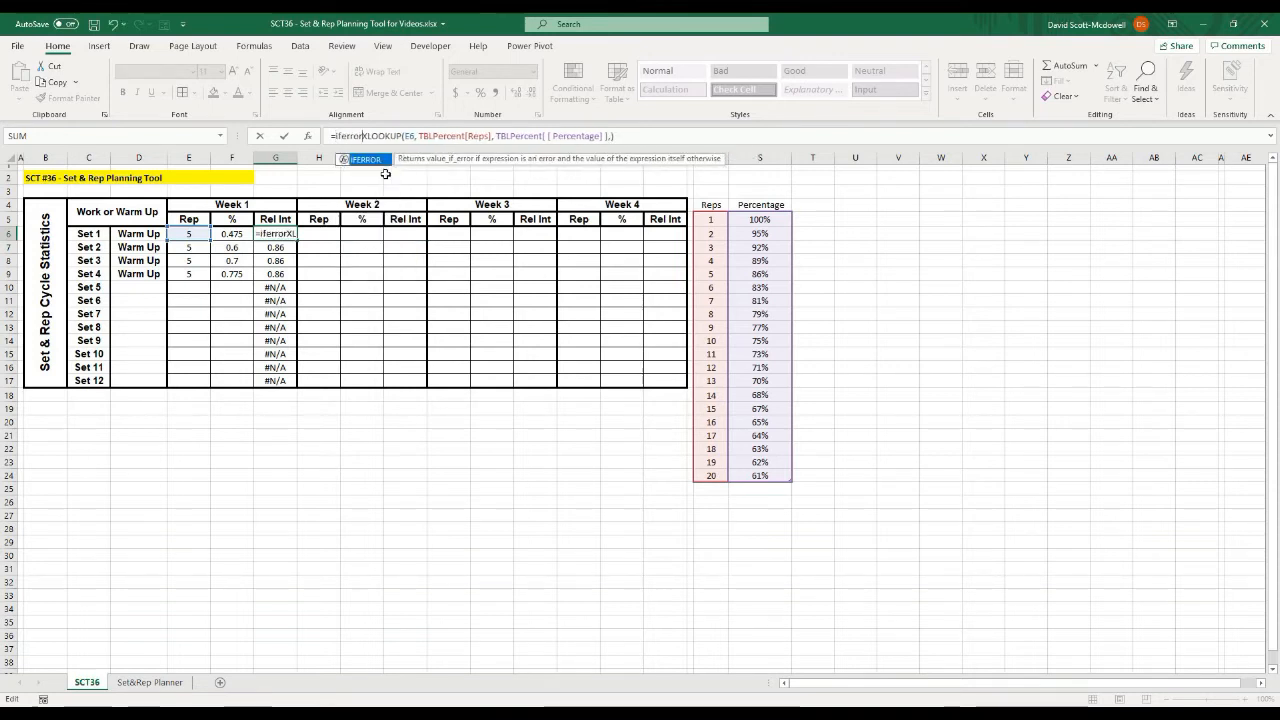
type("(")
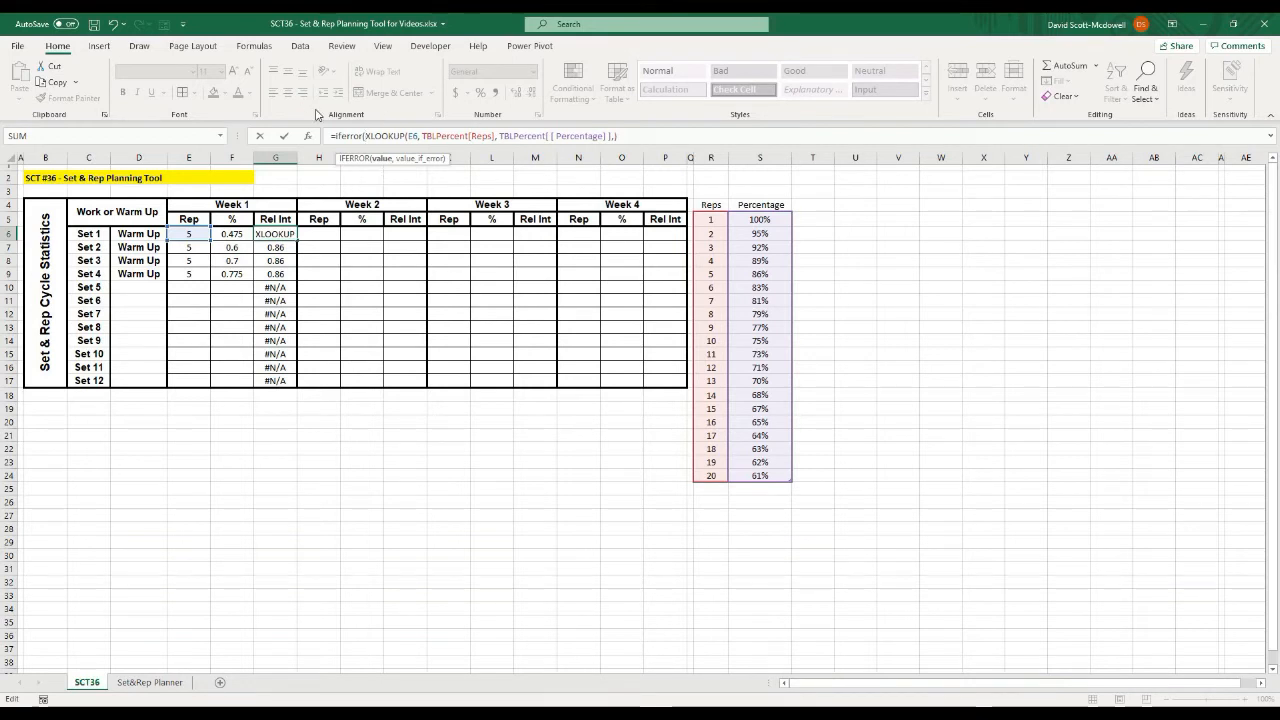
left_click(625, 137)
type(",")
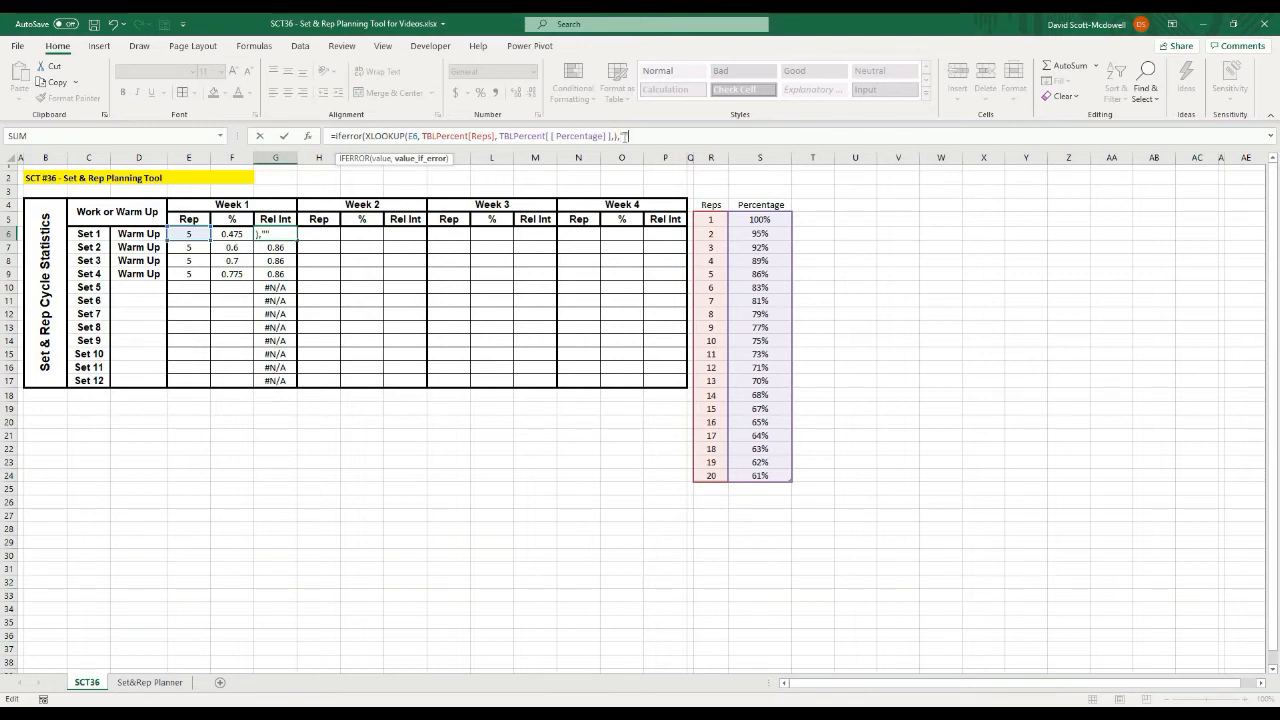
type("\"\")")
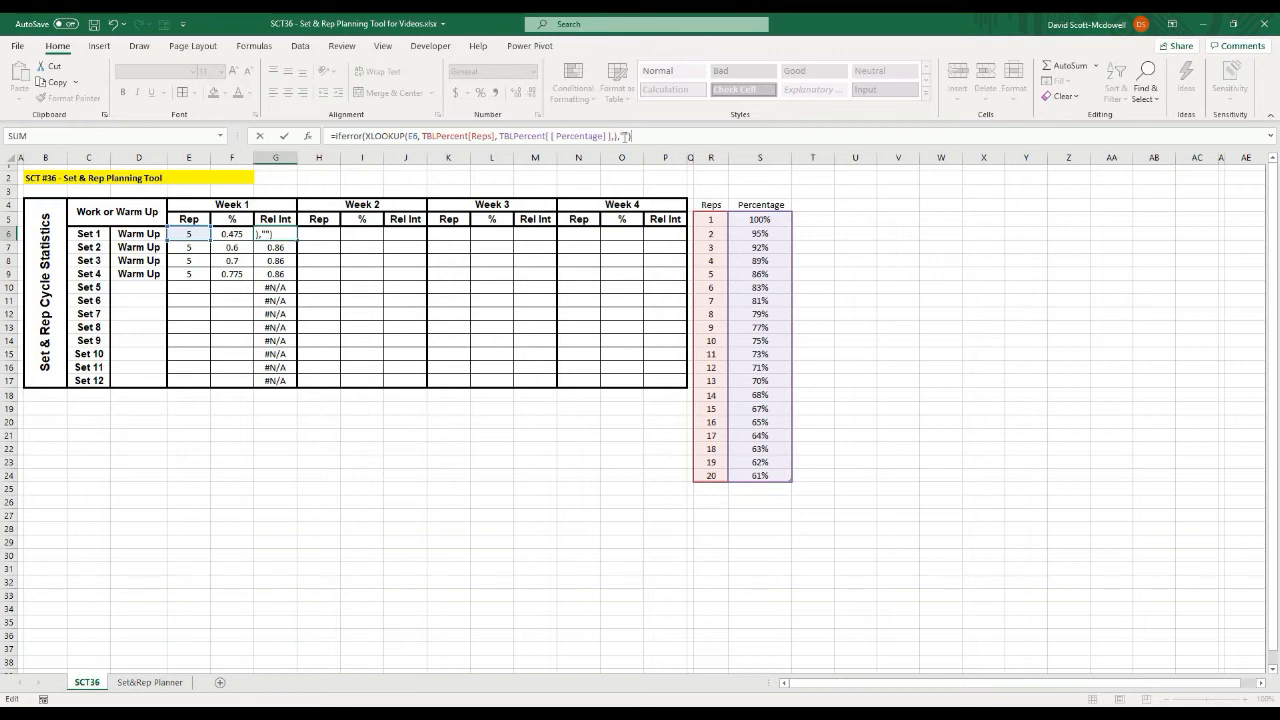
key("Return")
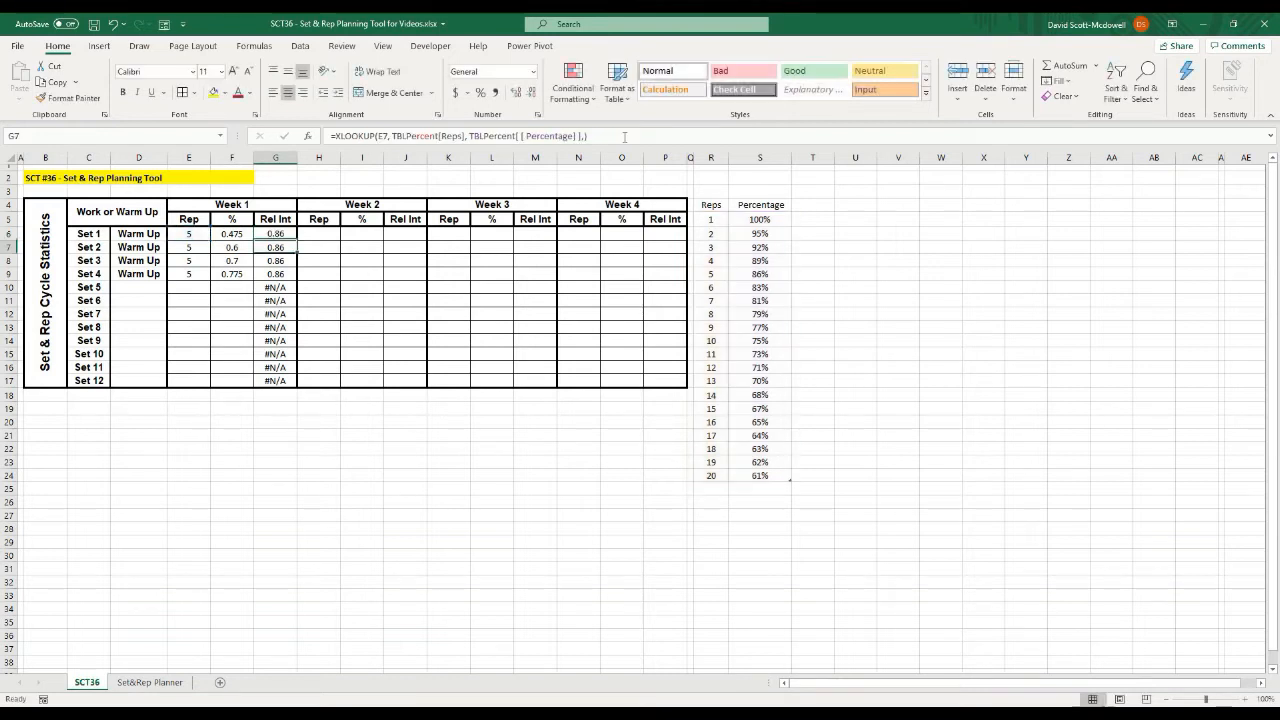
- Test the IFERROR formula by clearing the Set 1 reps in E6, and restore the value 5
left_click(205, 234)
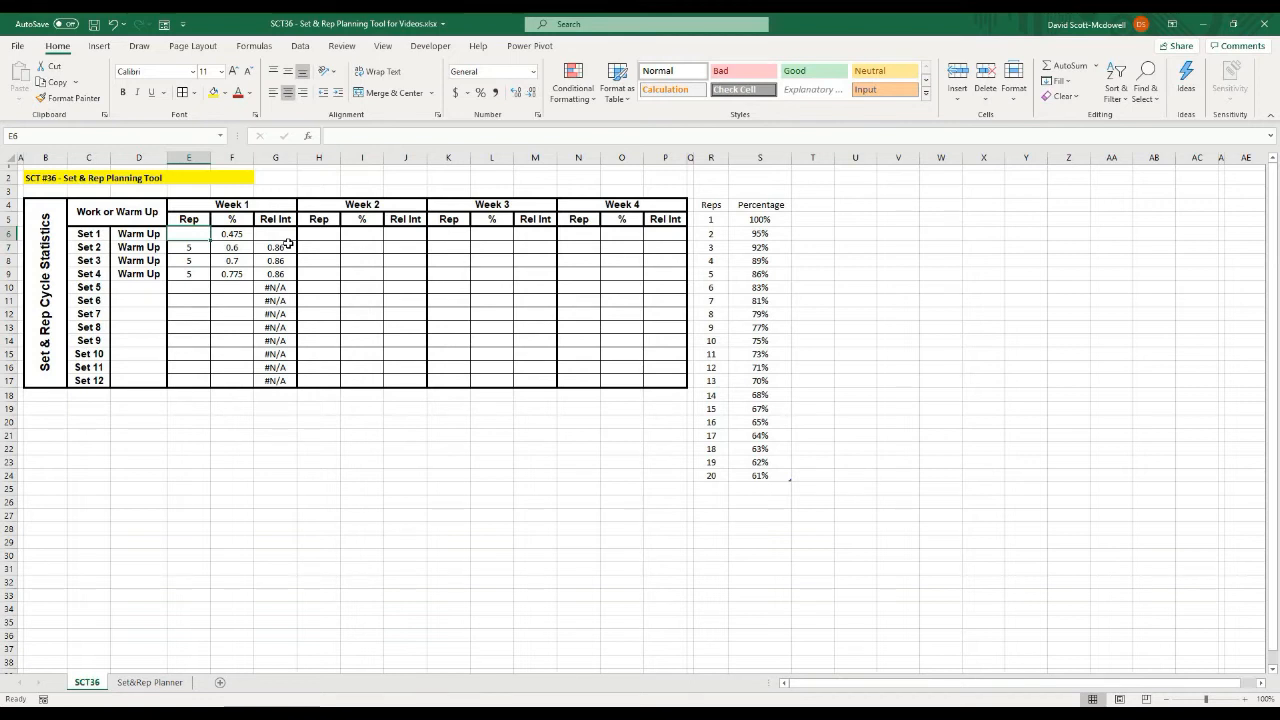
key("Right")
key("Right")
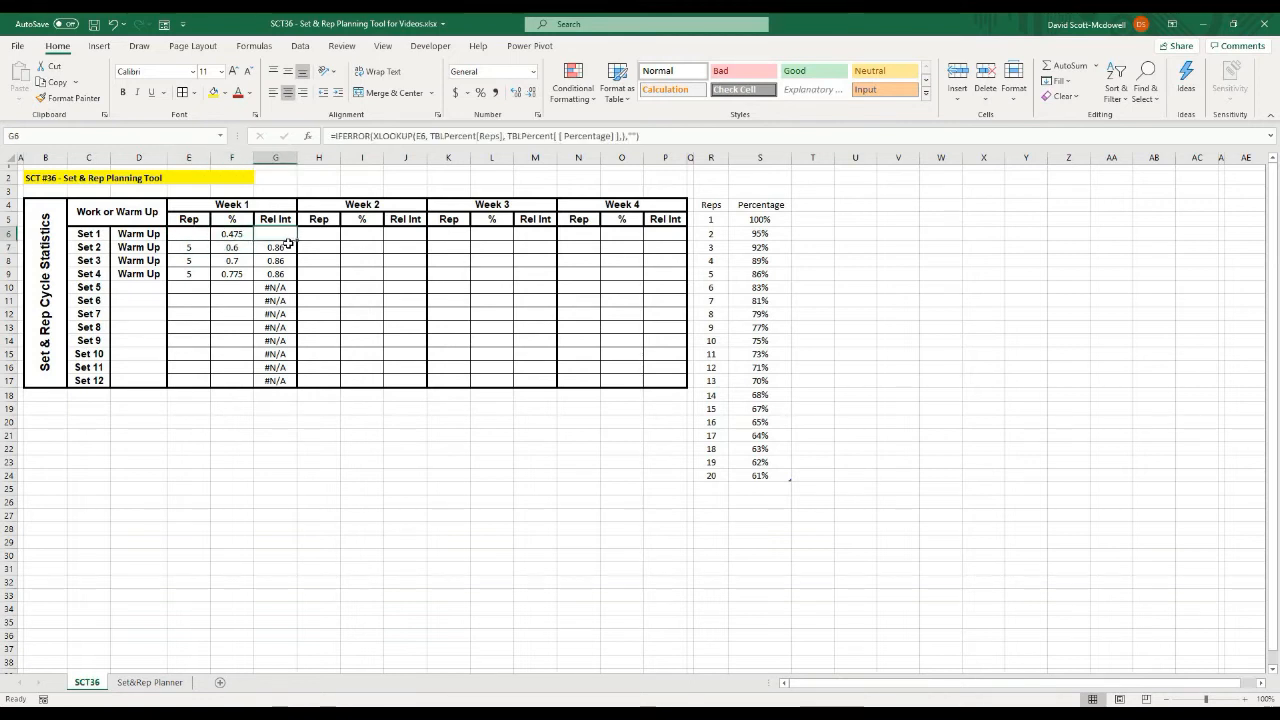
key("Left")
key("Right")
key("Left")
key("Left")
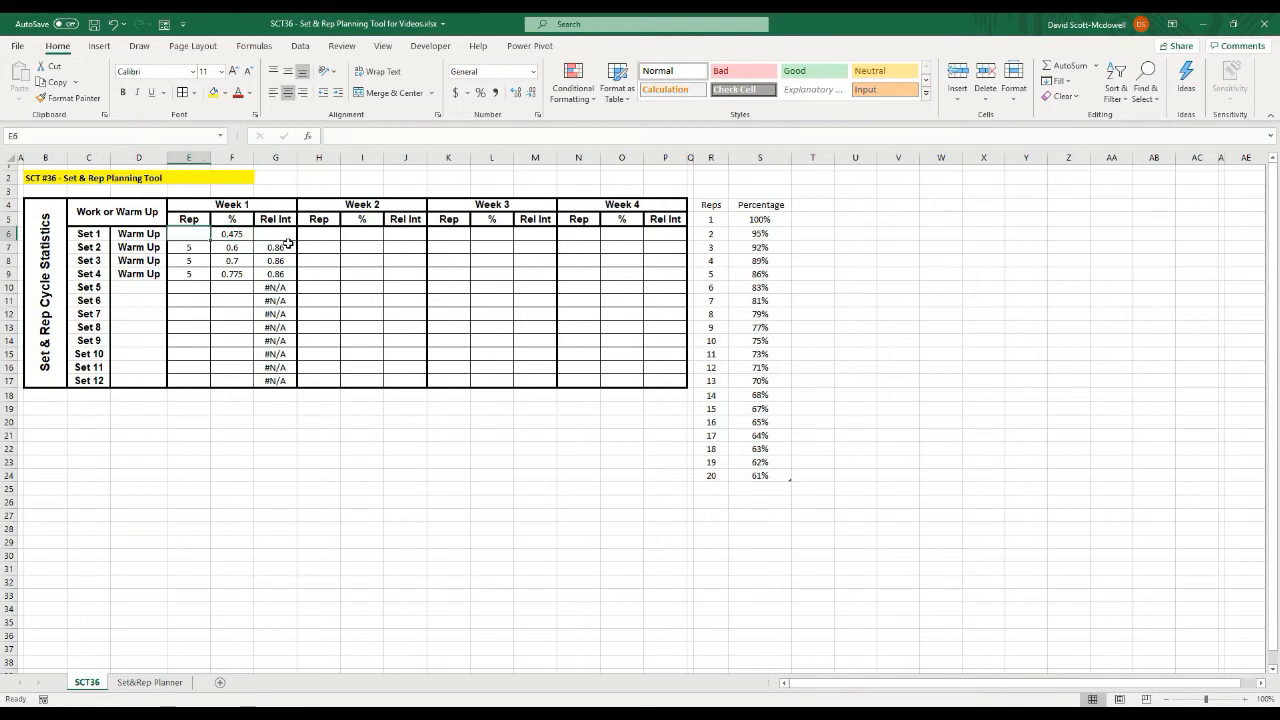
type("5")
key("Tab")
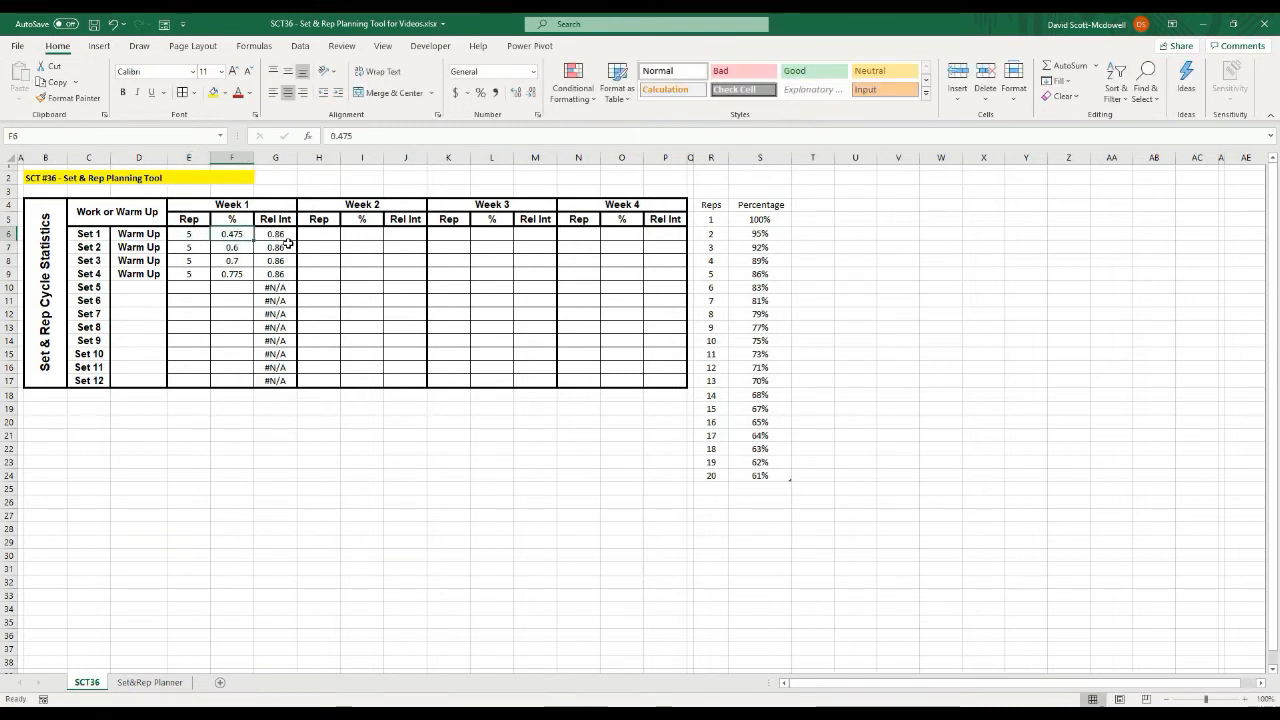
- Clear the Set 1 percentage in F6 to test the formula, and re-enter it as 47.5%
key("Delete")
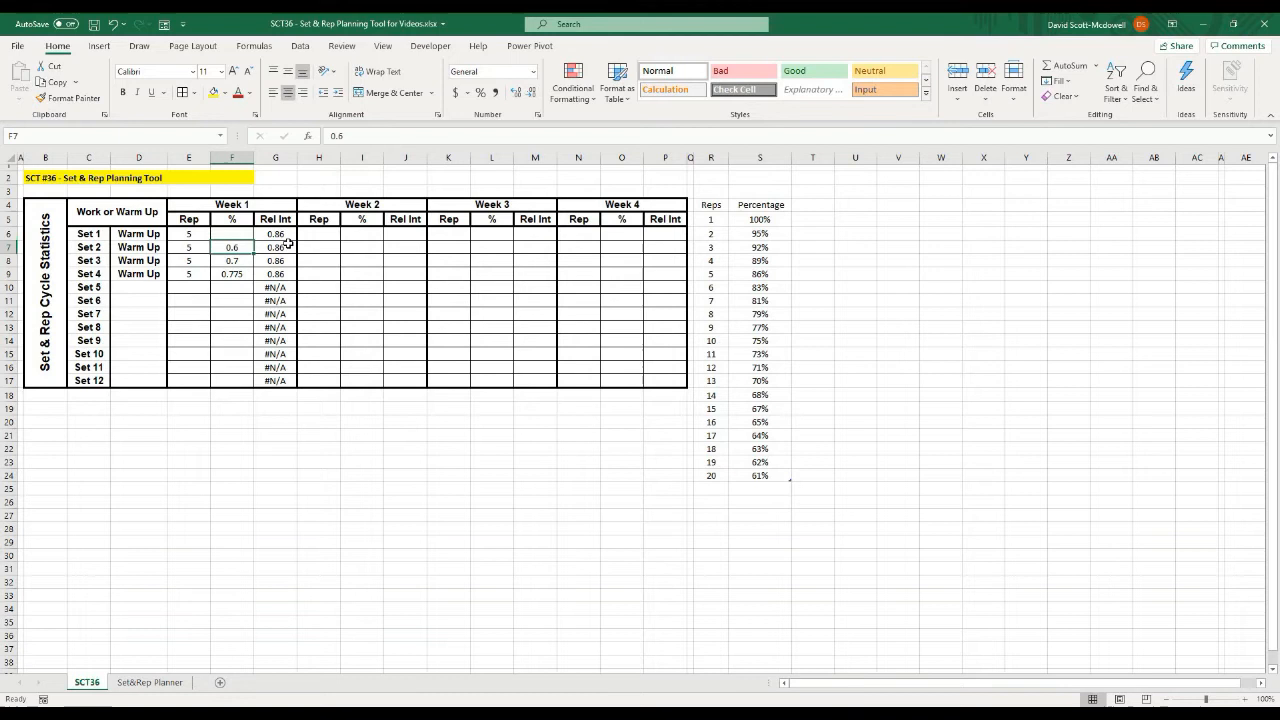
left_click(288, 244)
key("Up")
key("Left")
key("Right")
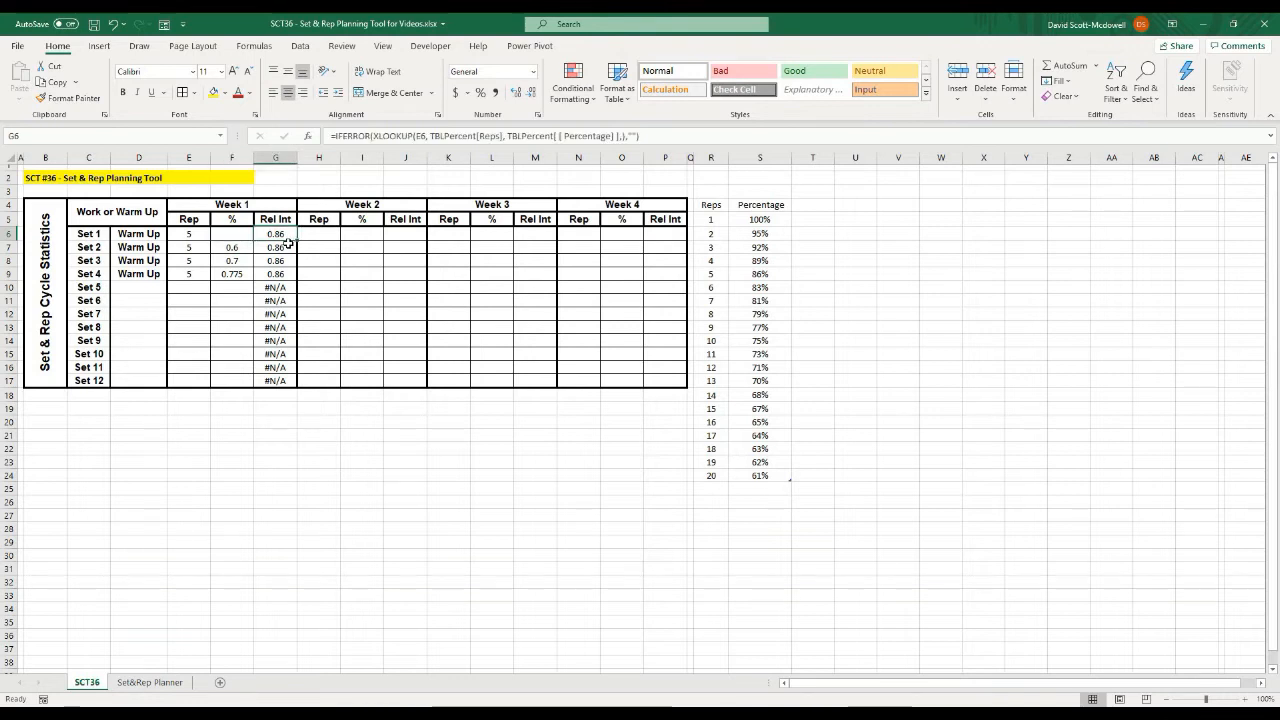
key("Left")
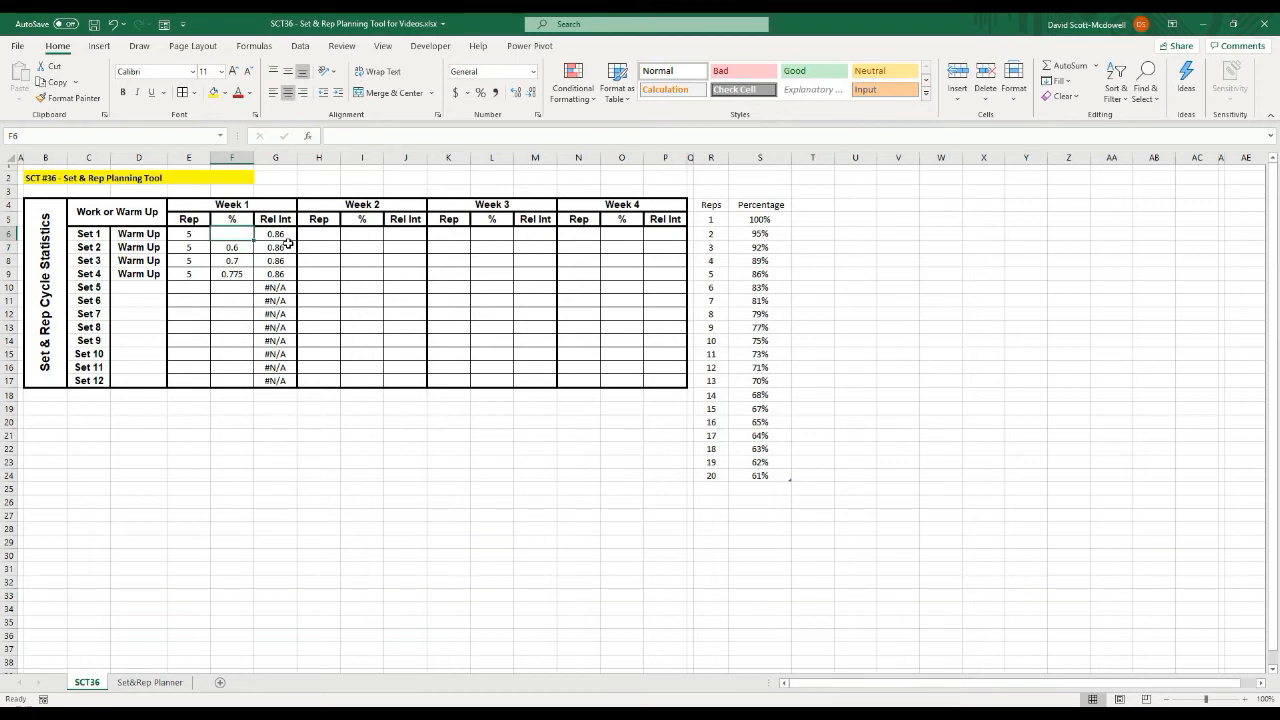
type("47")
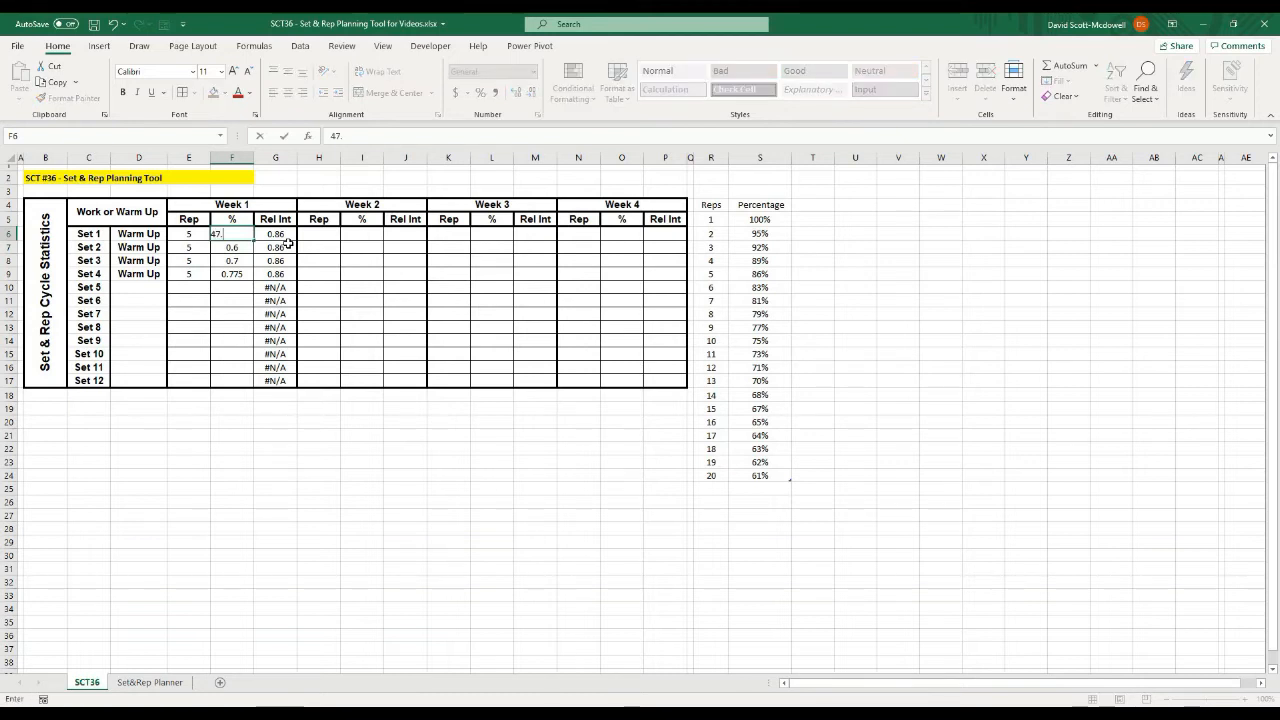
type(".5")
key("Return")
- Complete the 47.5% percentage entry for Set 1 in F6 and select the relative intensity formula in G6
left_click(288, 239)
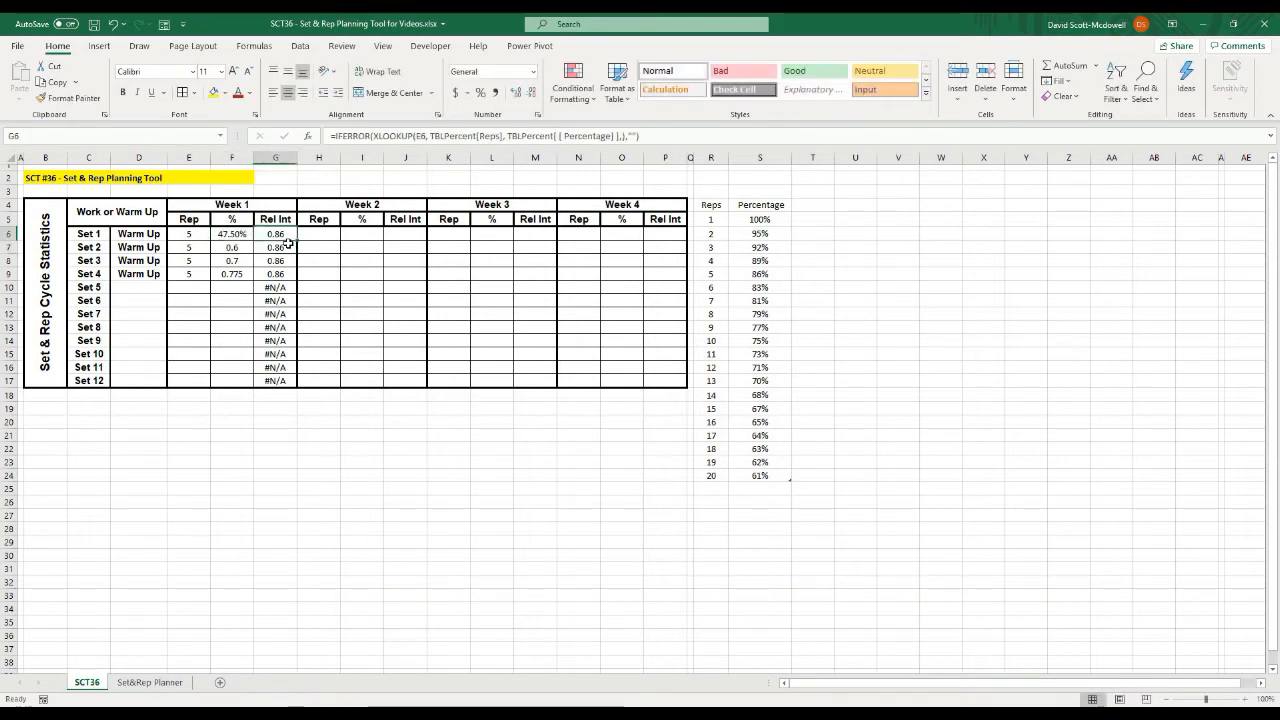
left_click(323, 264)
left_click(270, 231)
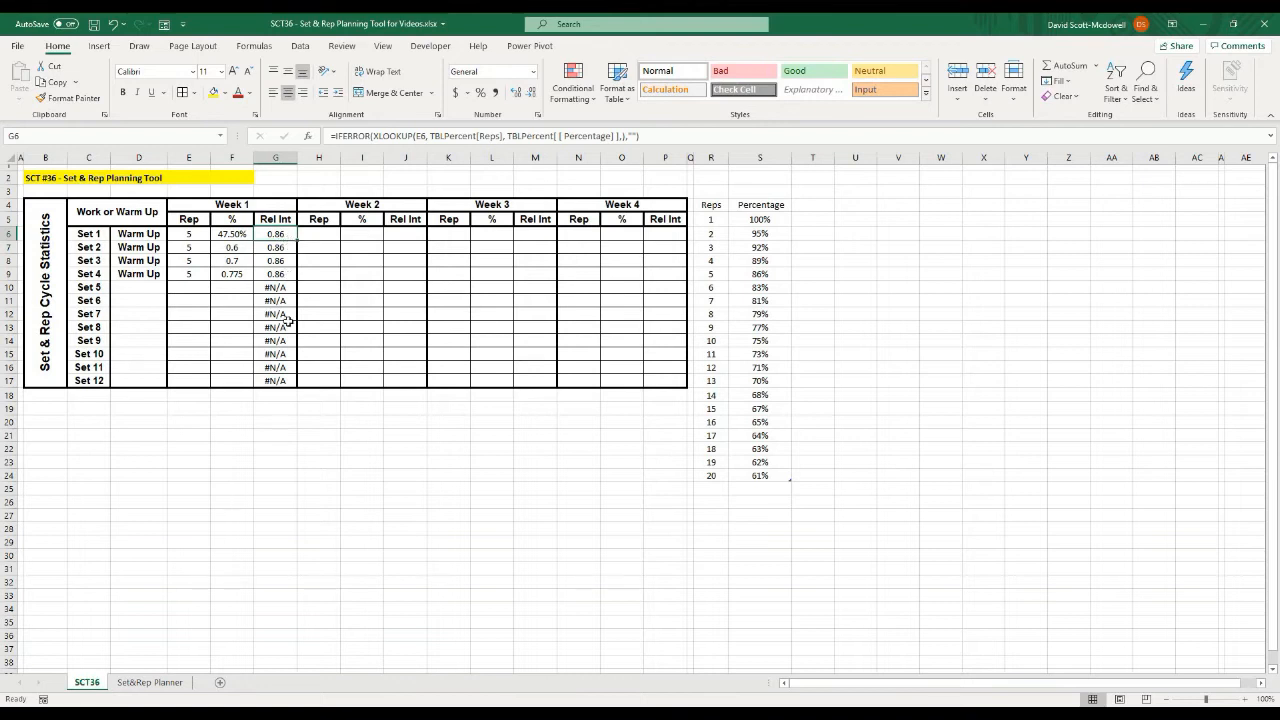
left_click(190, 234)
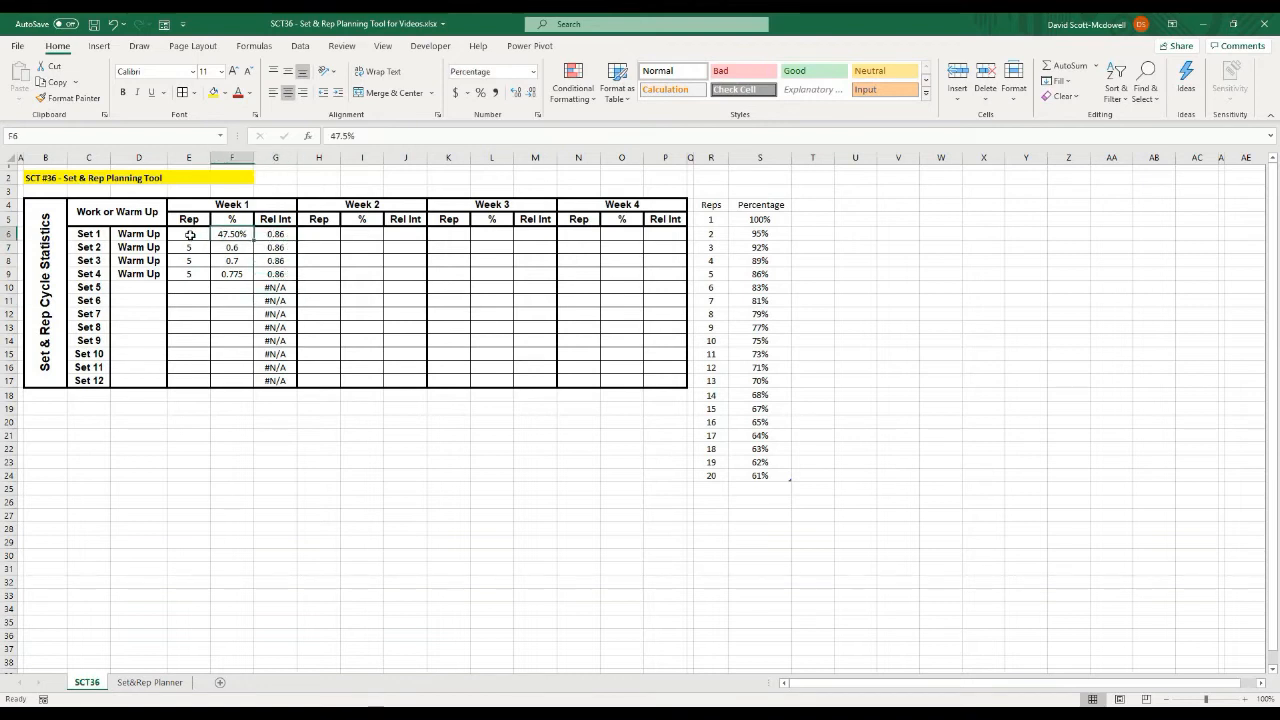
left_click(270, 233)
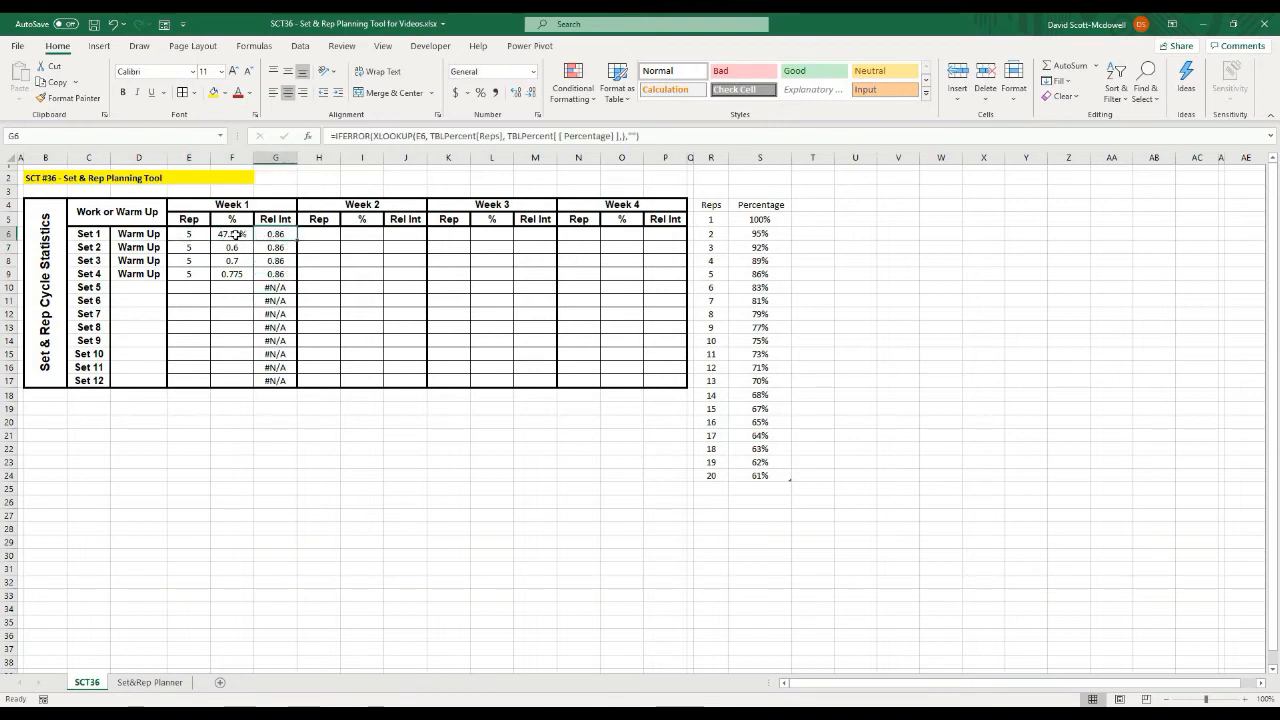
- Enclose the XLOOKUP in G6 in parentheses and multiply it by the percentage in F6, inside the IFERROR
left_click_drag(373, 135, 626, 135)
left_click(390, 135)
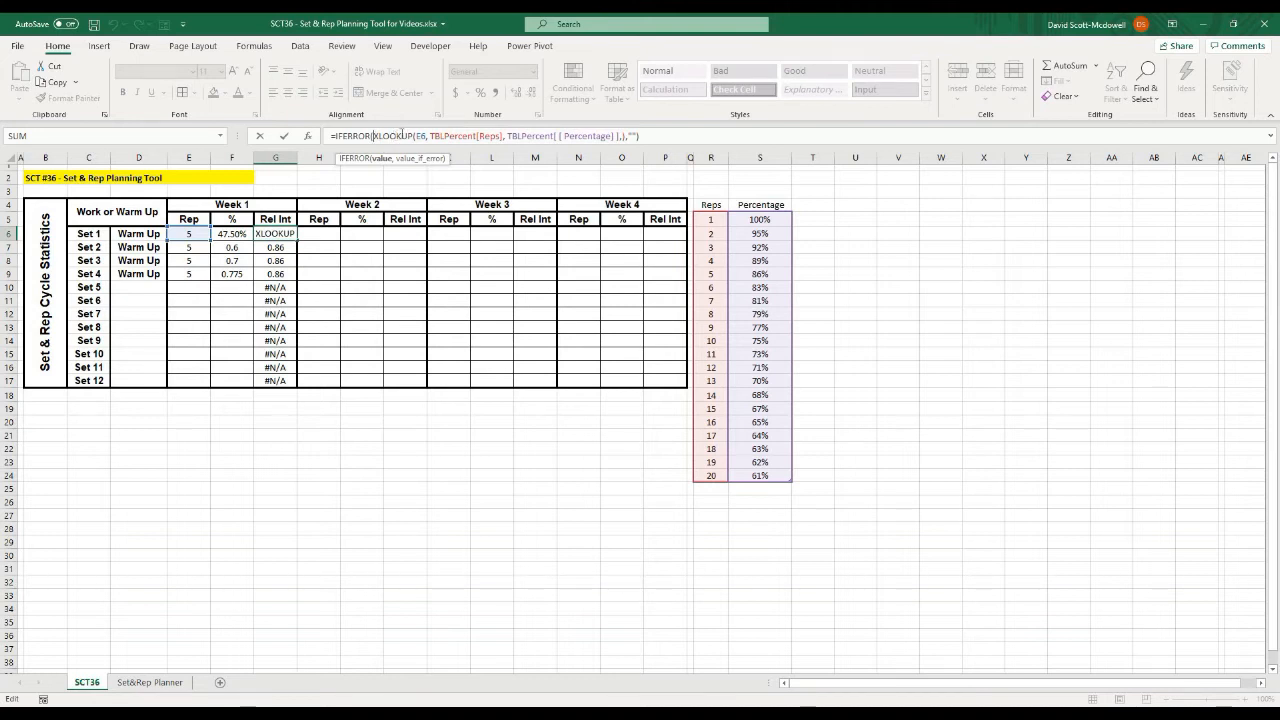
type("(")
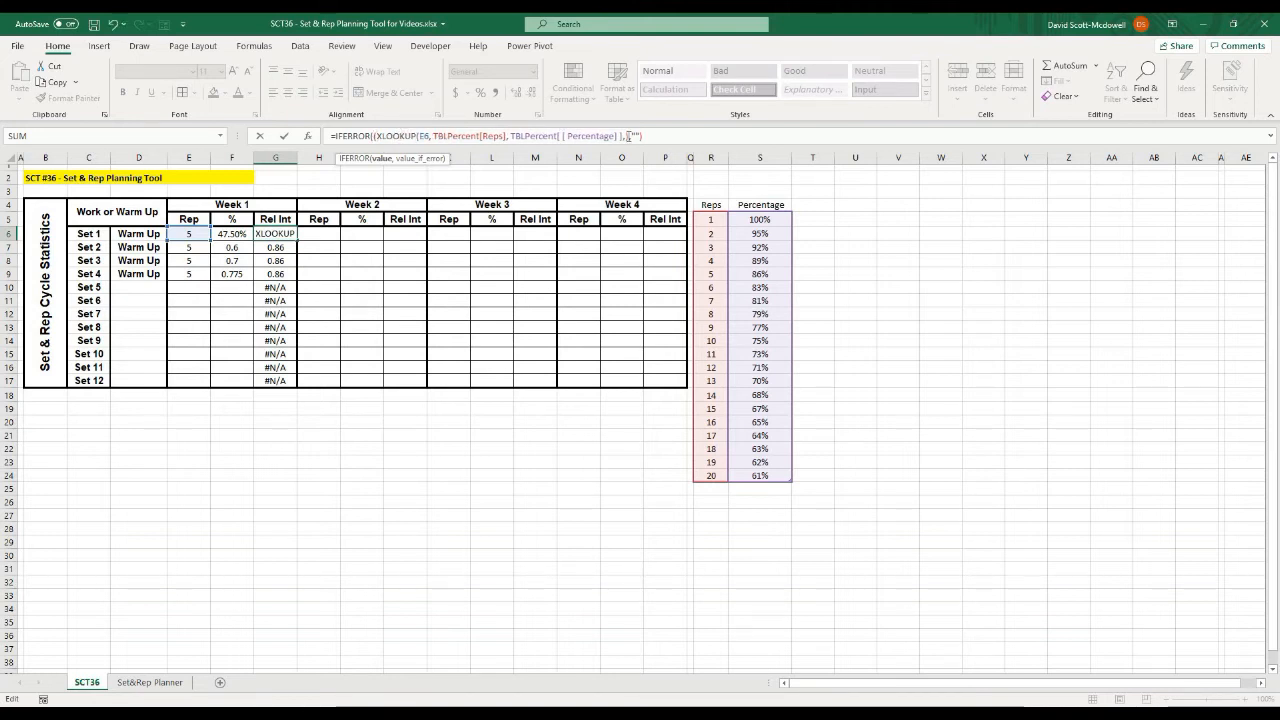
left_click(627, 136)
type("))")
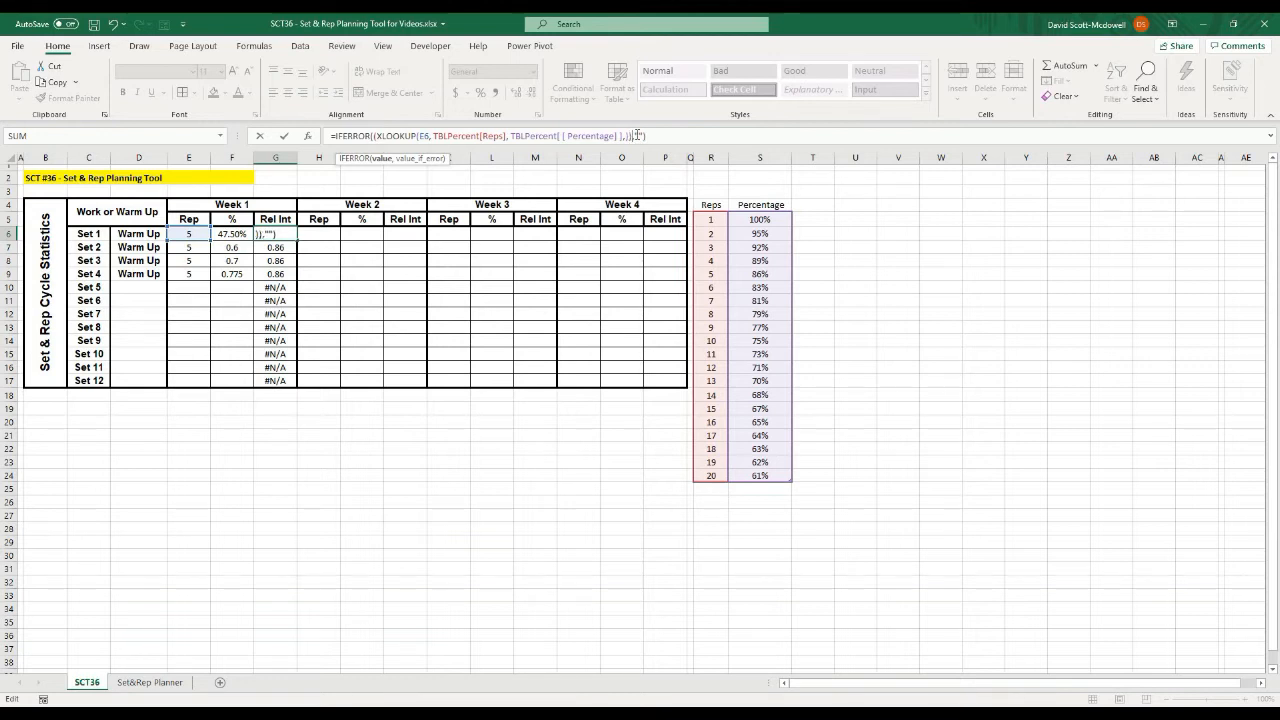
type("*")
left_click(221, 234)
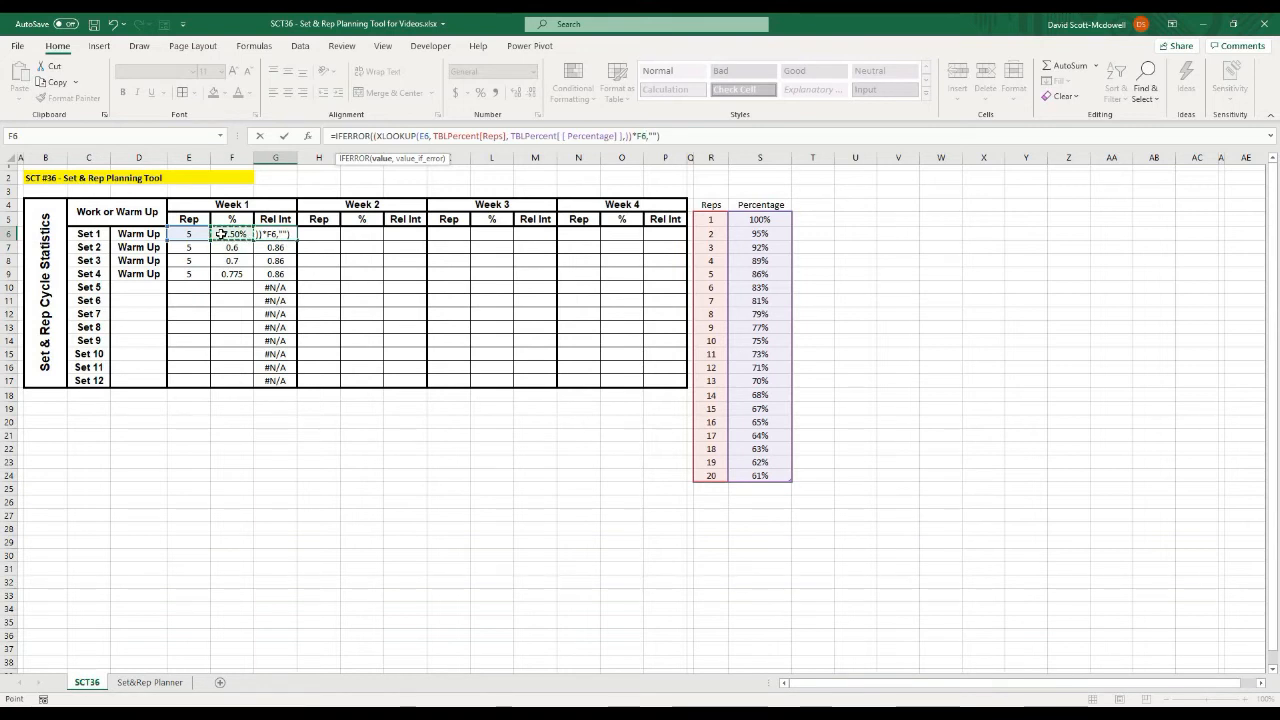
key("Return")
key("Up")
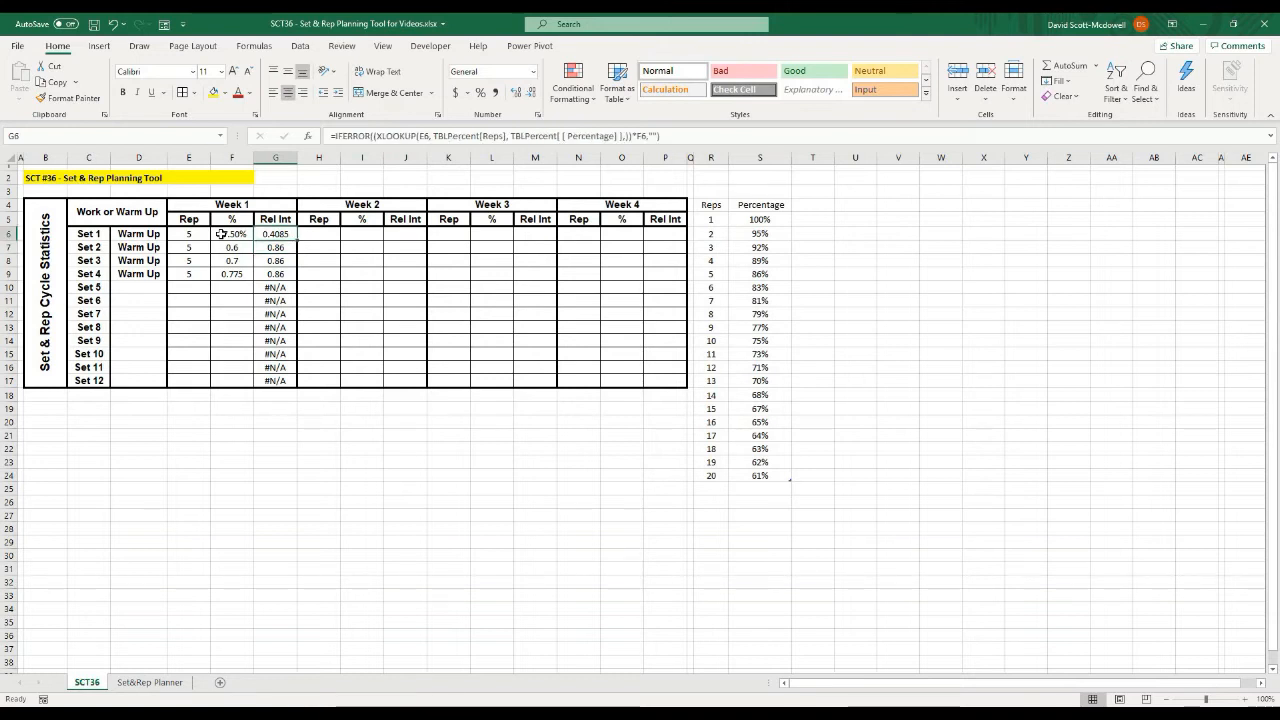
left_click(348, 290)
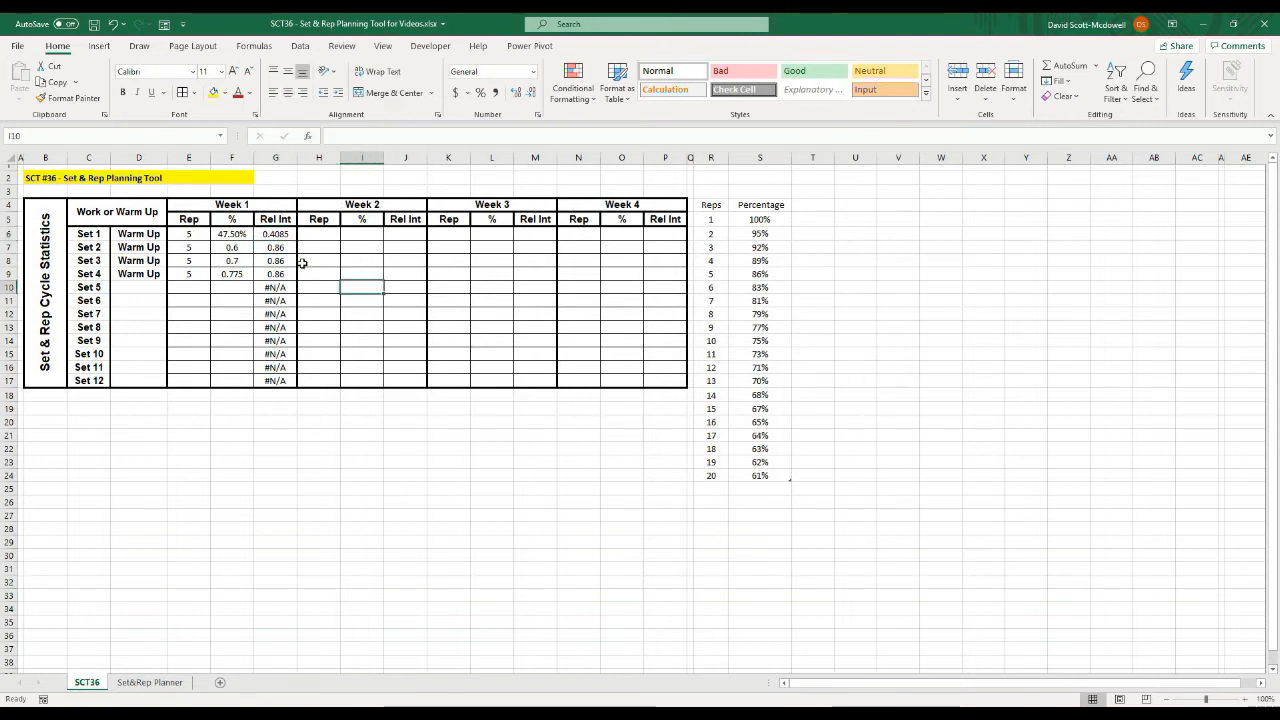
left_click(280, 234)
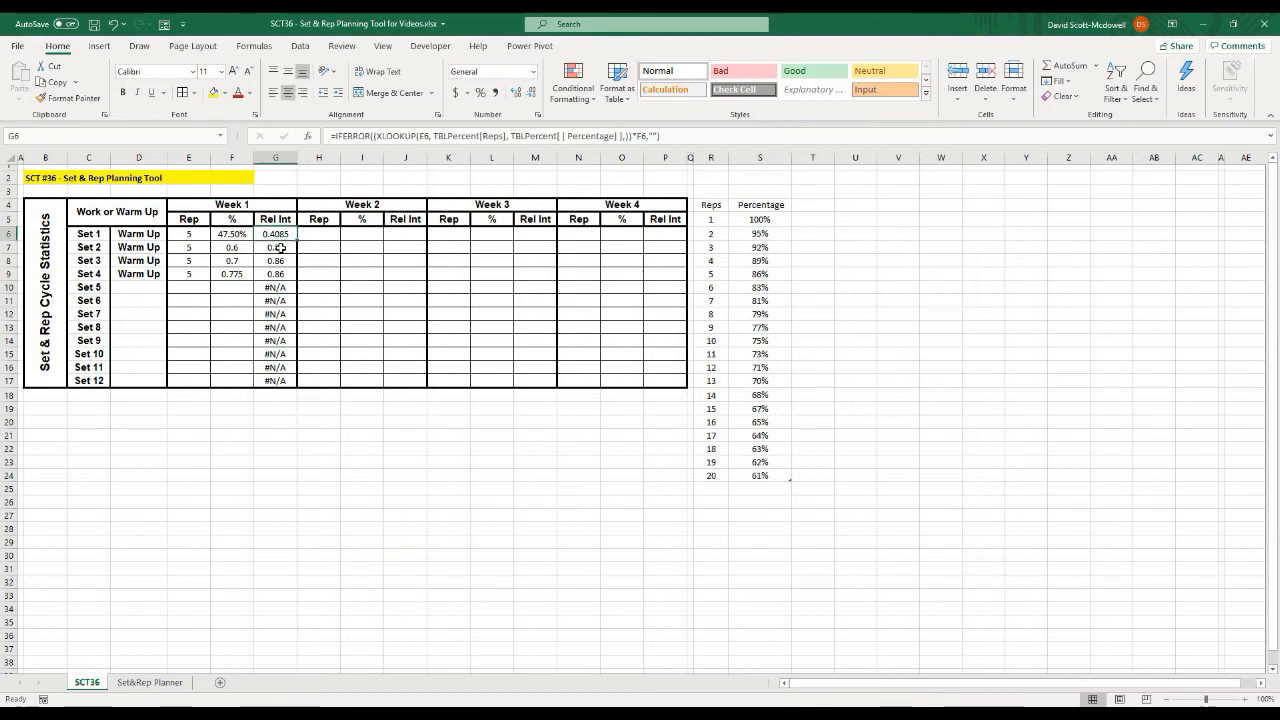
key("Left")
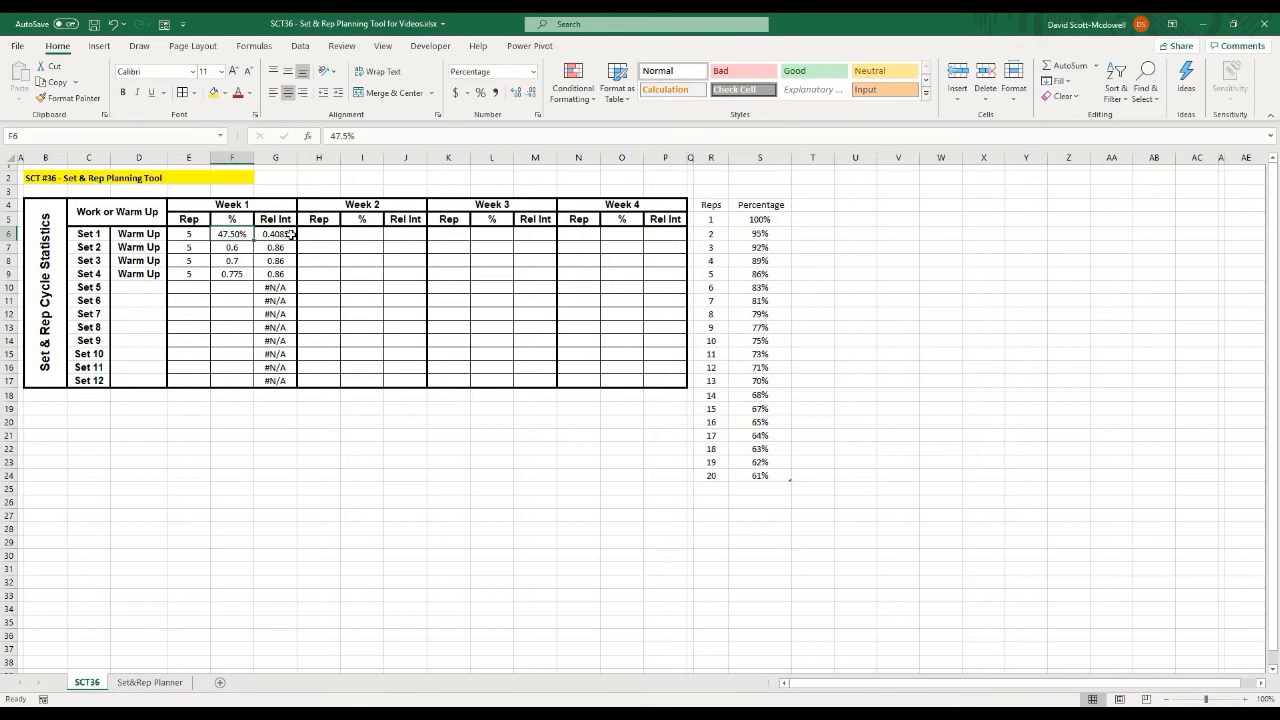
key("Right")
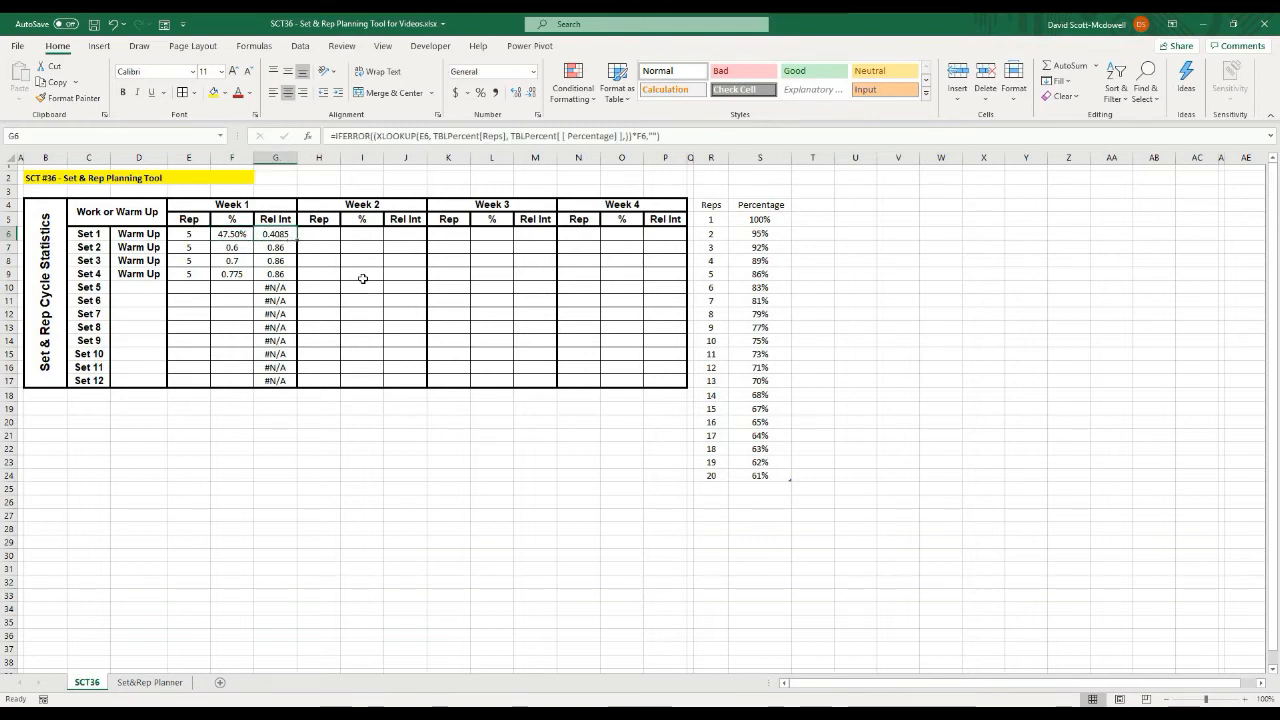
- Test the multiplied G6 formula by clearing the Set 1 percentage in F6, and restore 47.5%
left_click(320, 249)
left_click(278, 234)
key("Left")
key("Delete")
key("Right")
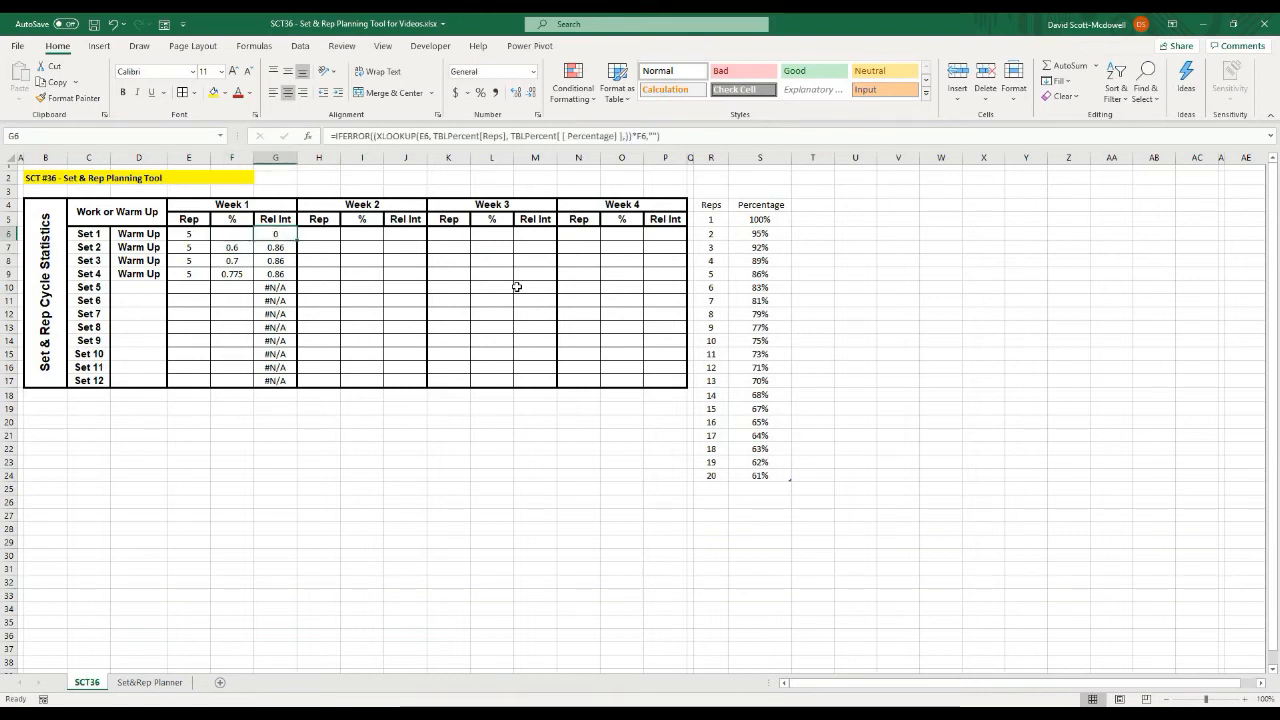
key("Left")
key("Right")
key("Left")
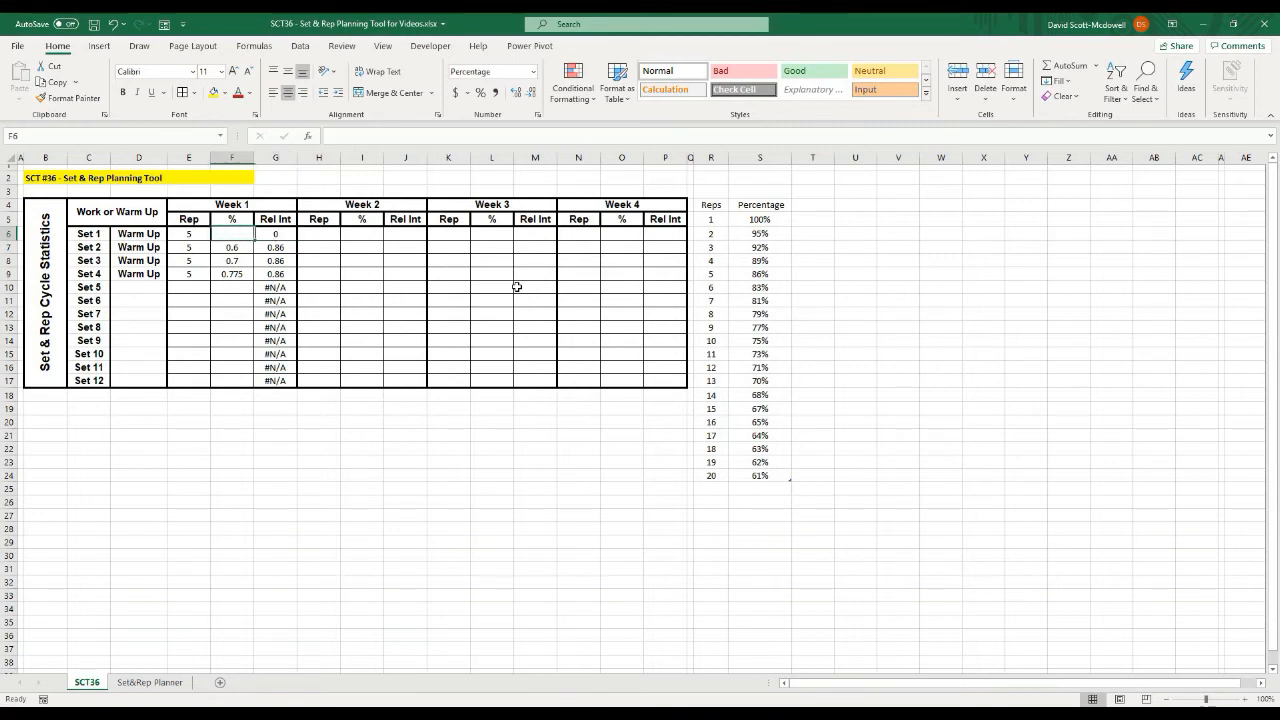
type("47.5")
key("Return")
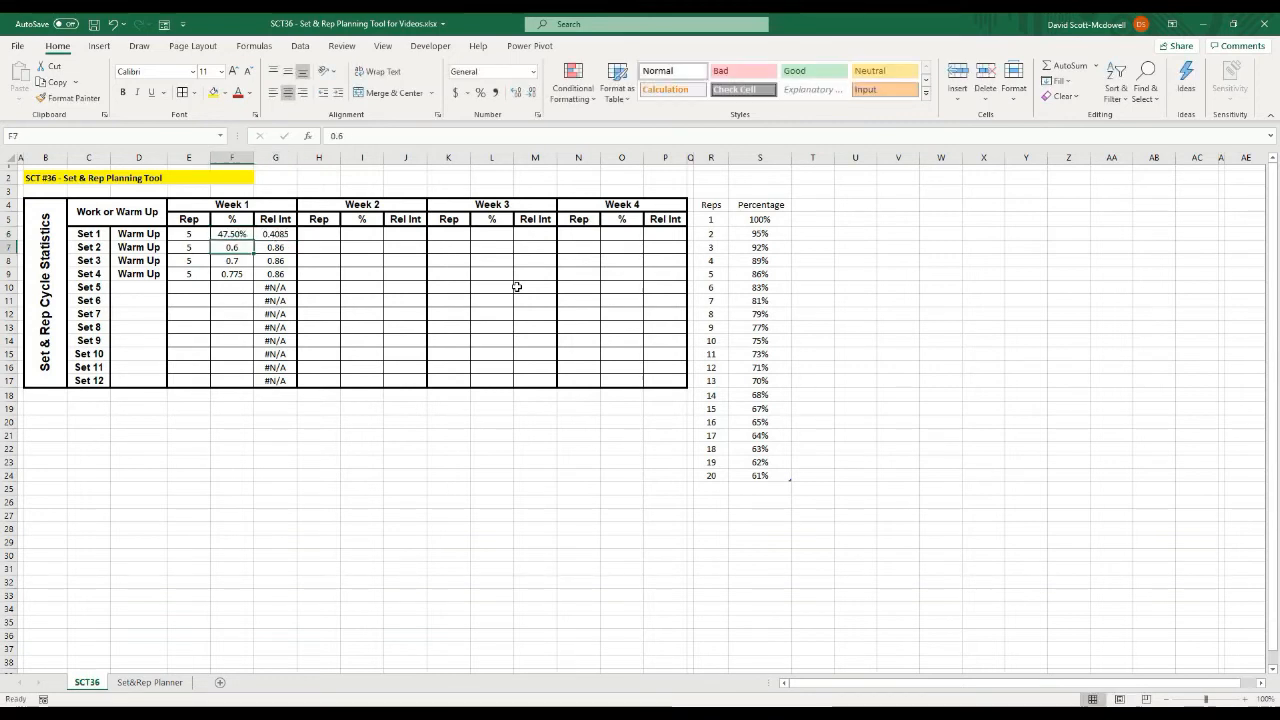
- Nest the lookup multiplication in G6 inside IF(ISBLANK(F6),"",…) within the IFERROR so a blank percentage returns an empty string
left_click(275, 233)
left_click(377, 136)
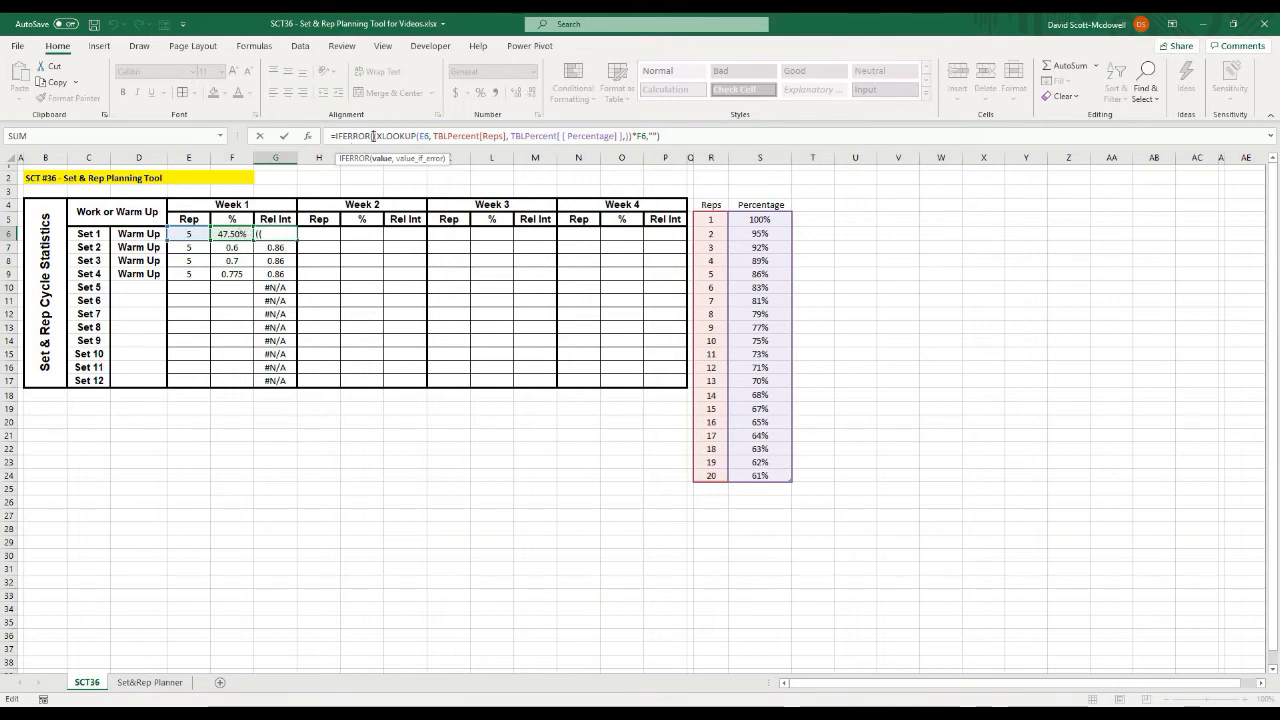
type("if(")
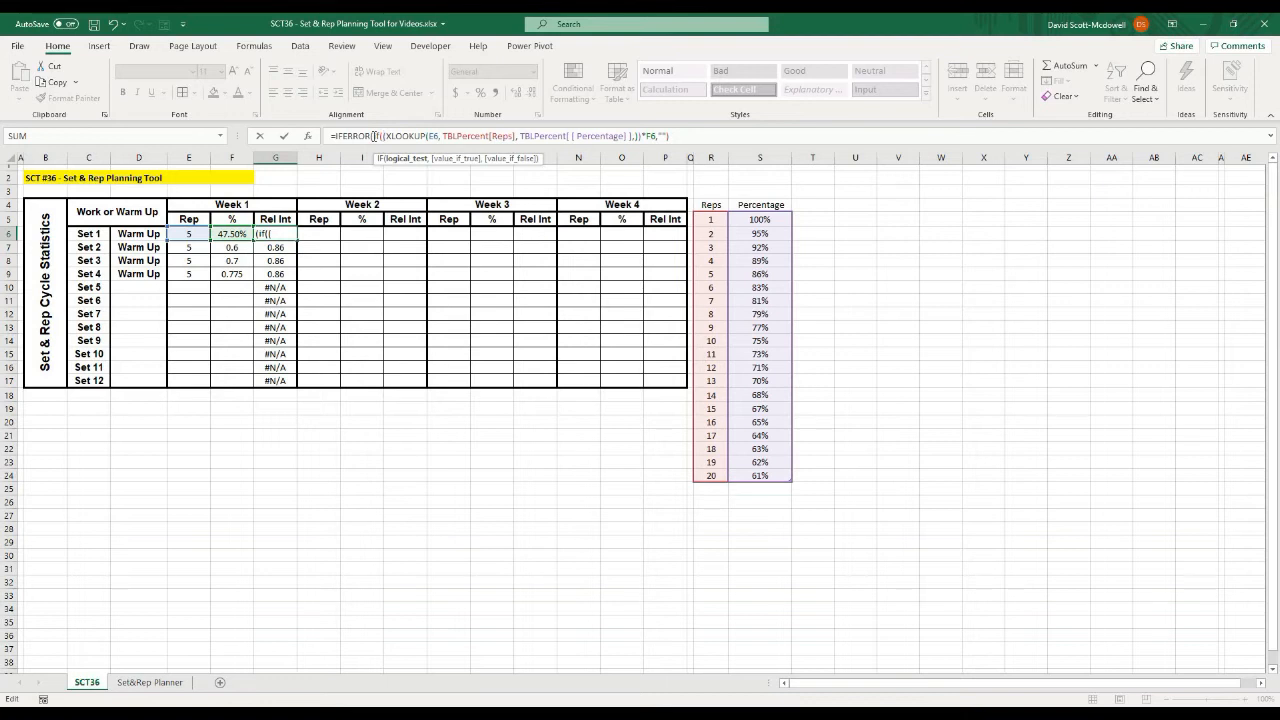
type("isblank")
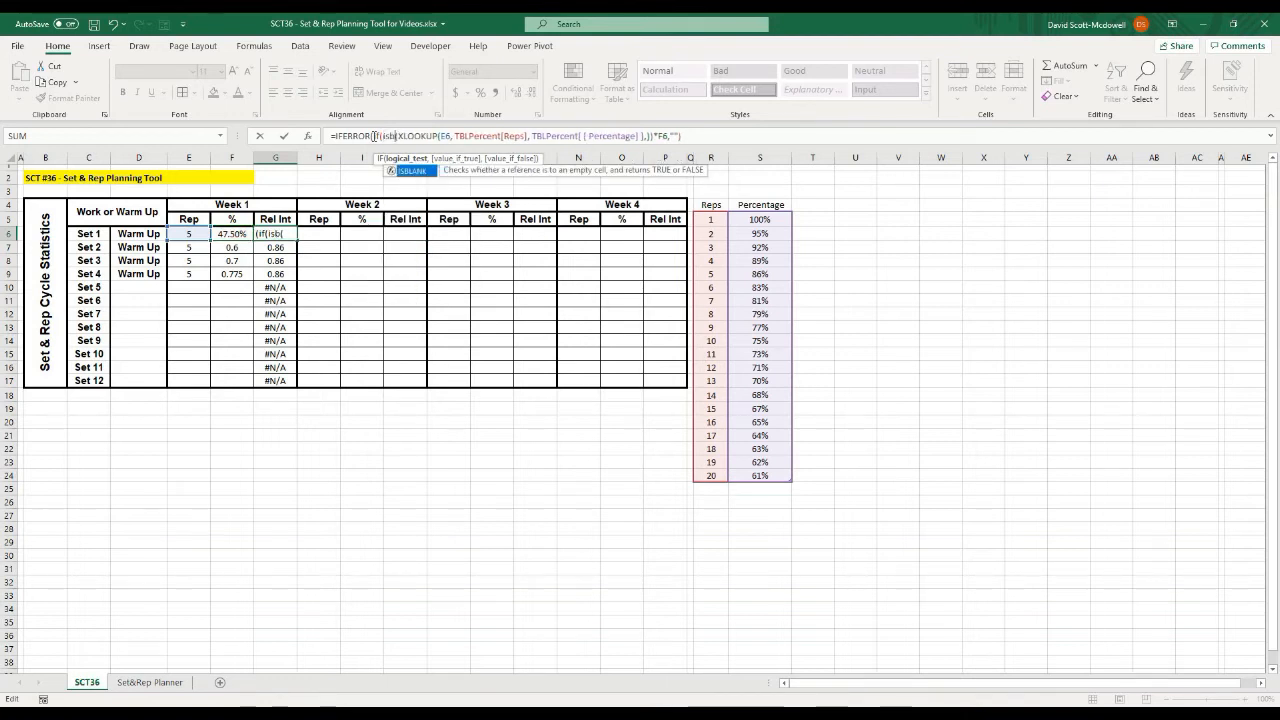
type("(")
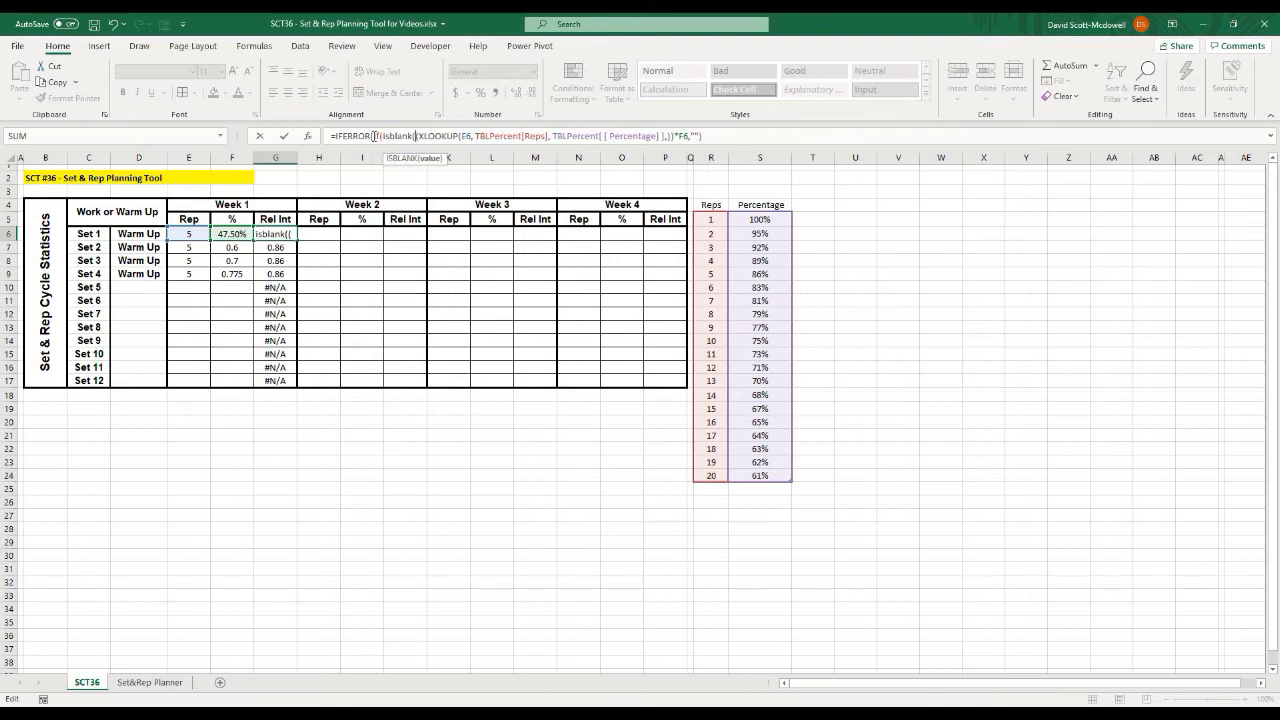
left_click(232, 234)
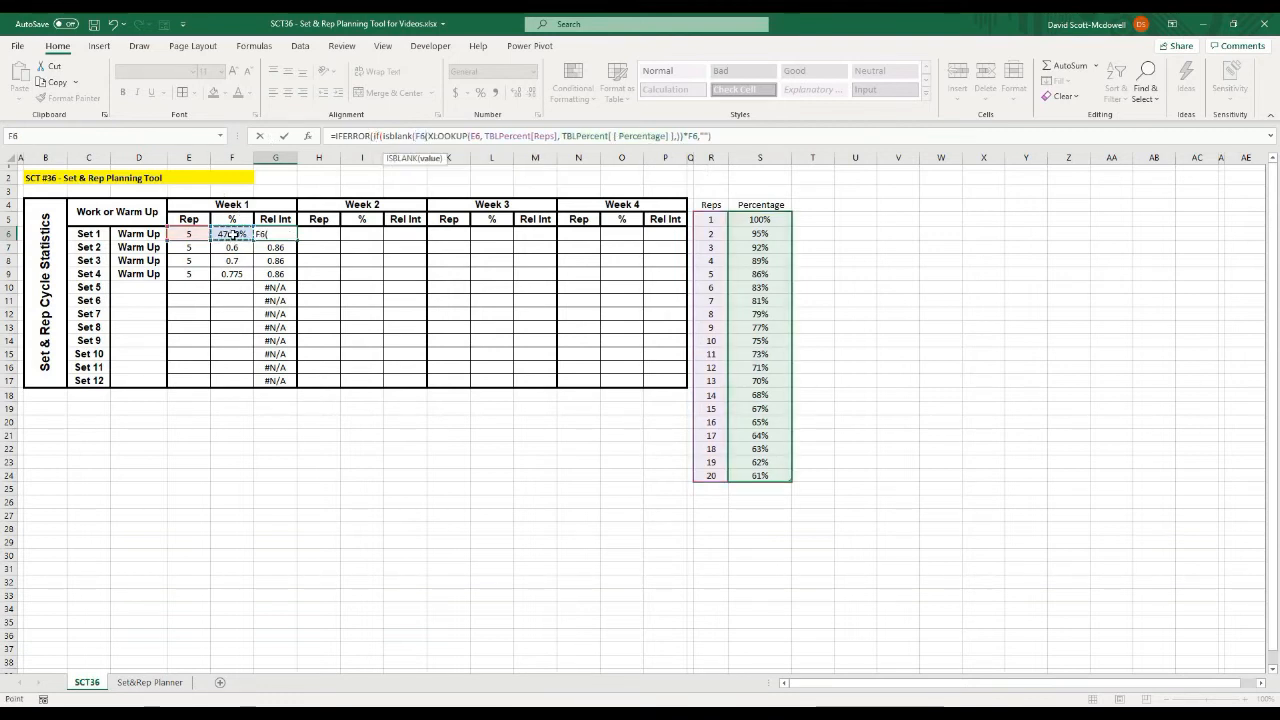
type(")")
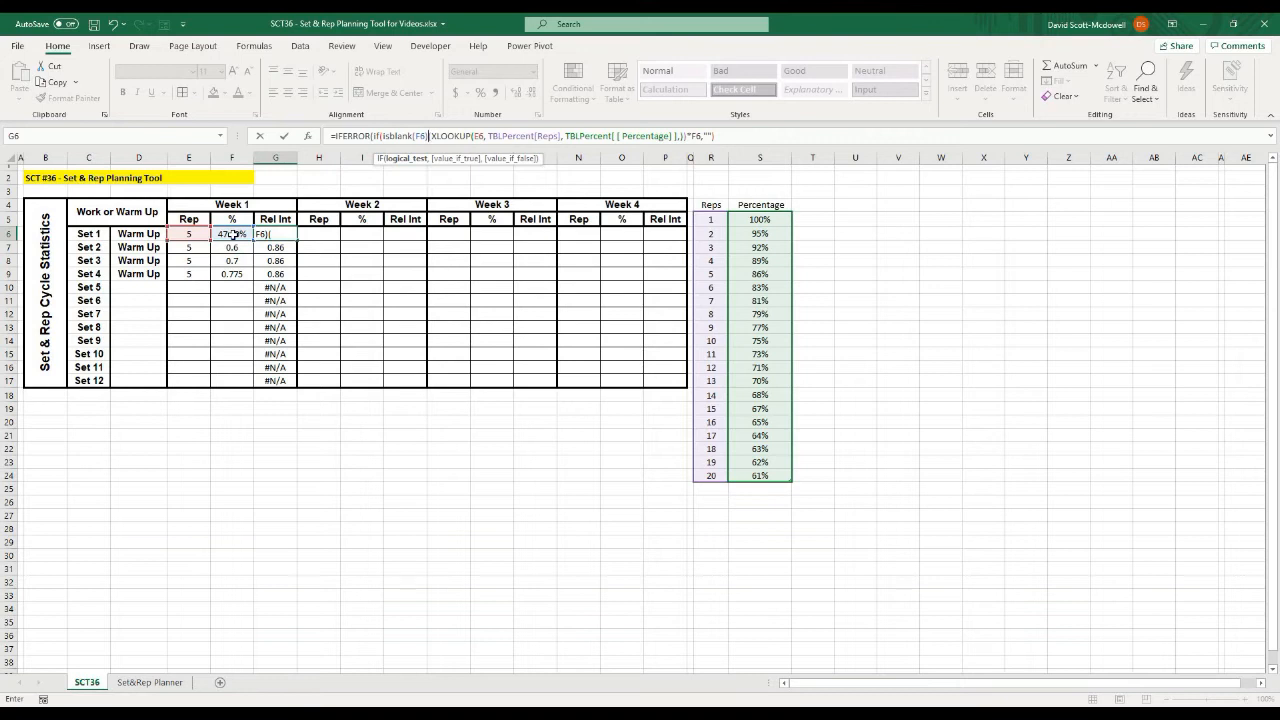
type(",")
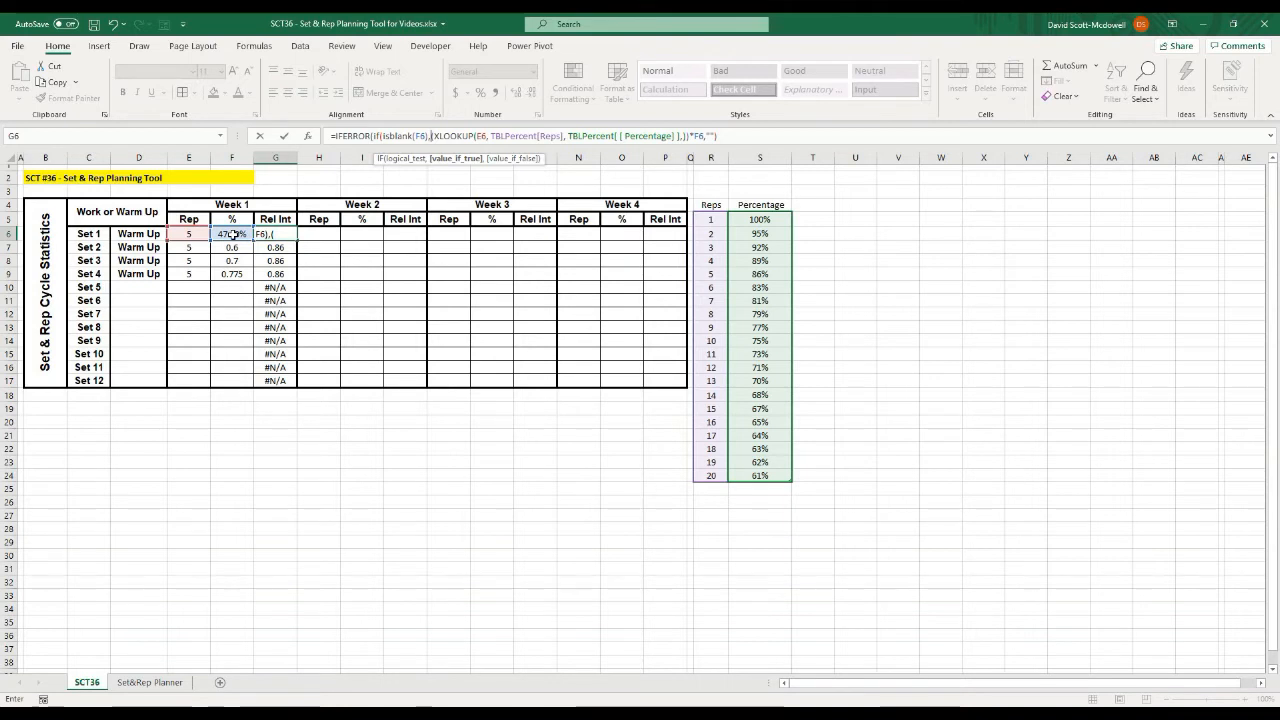
type("\"\"")
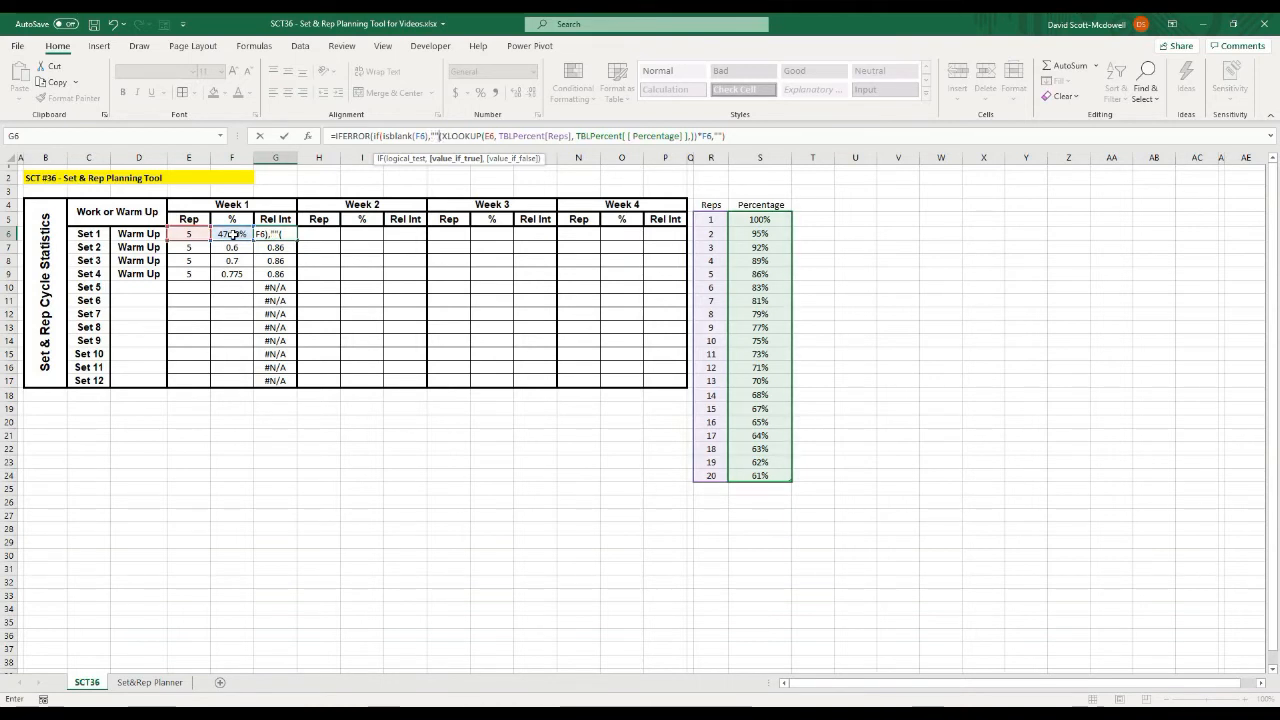
type(",")
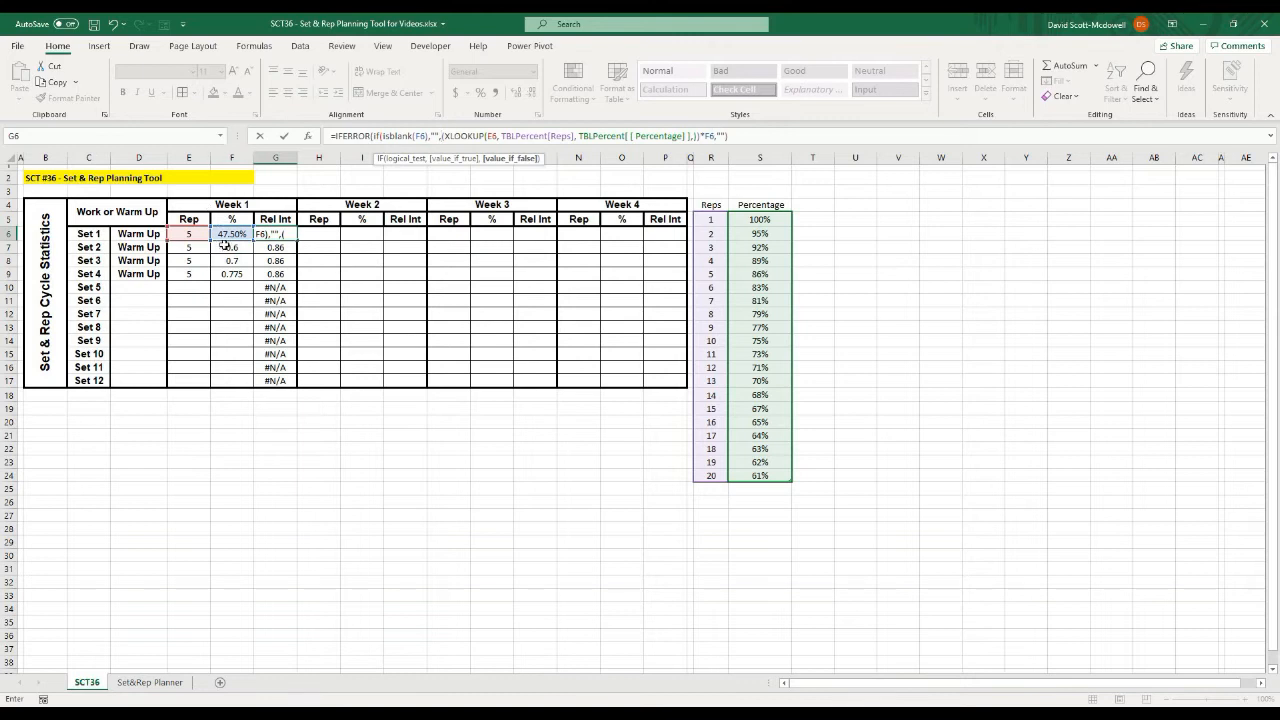
left_click(736, 135)
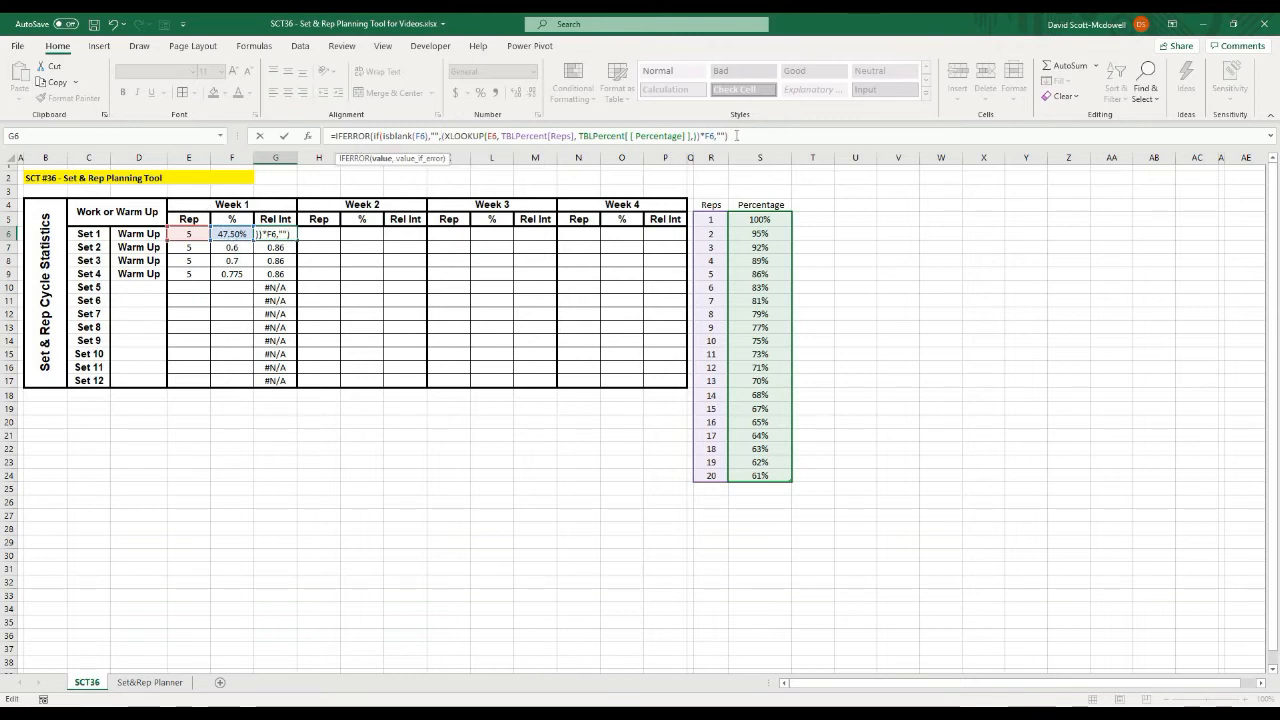
left_click(720, 135)
type(")")
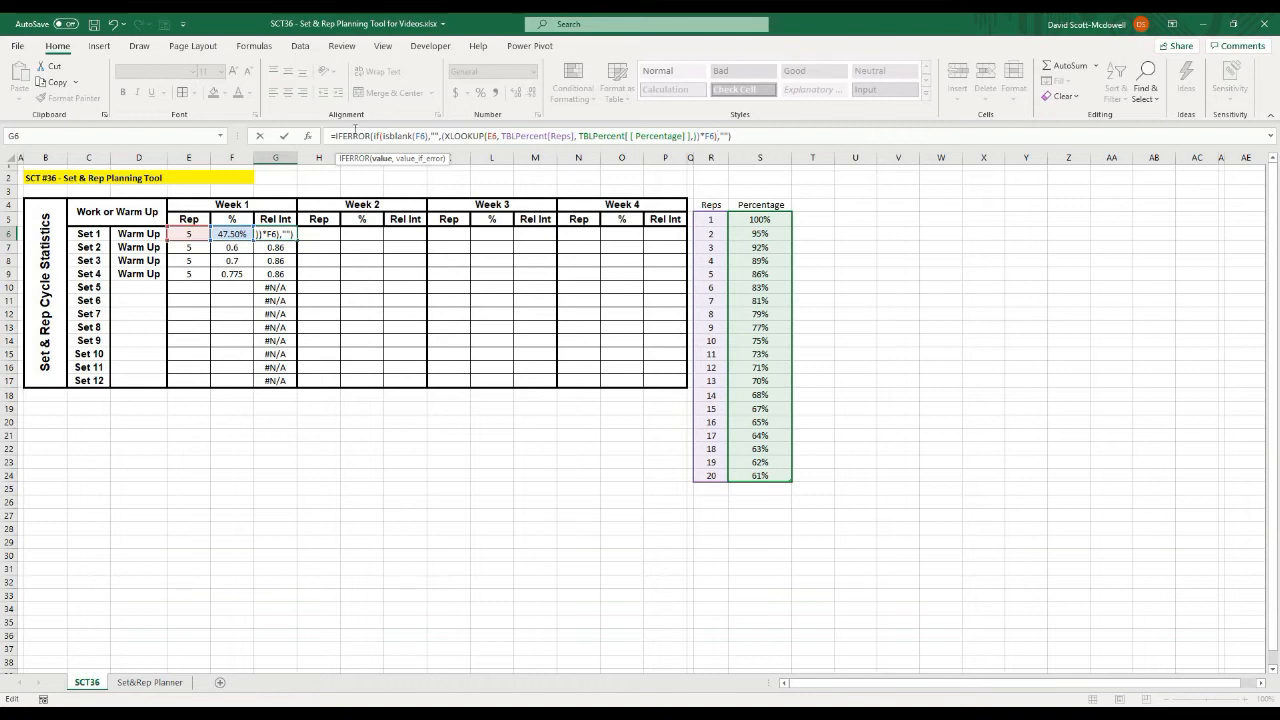
left_click(764, 135)
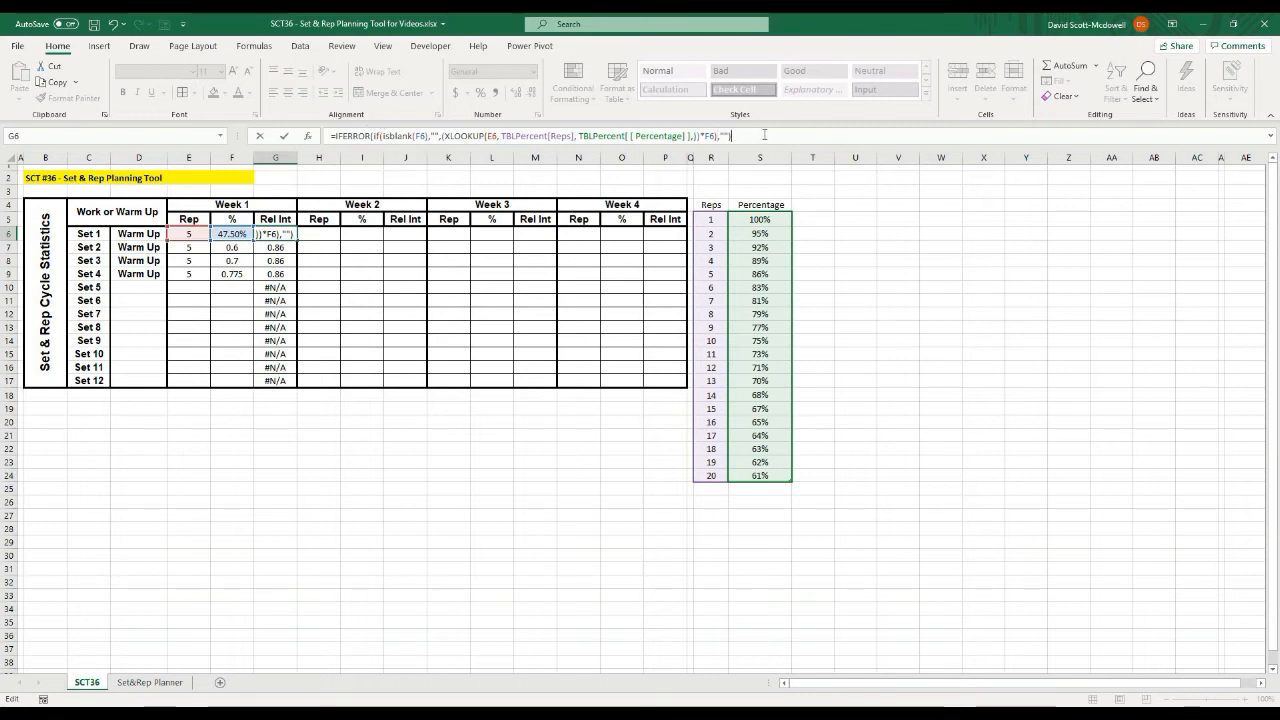
key("Return")
key("Up")
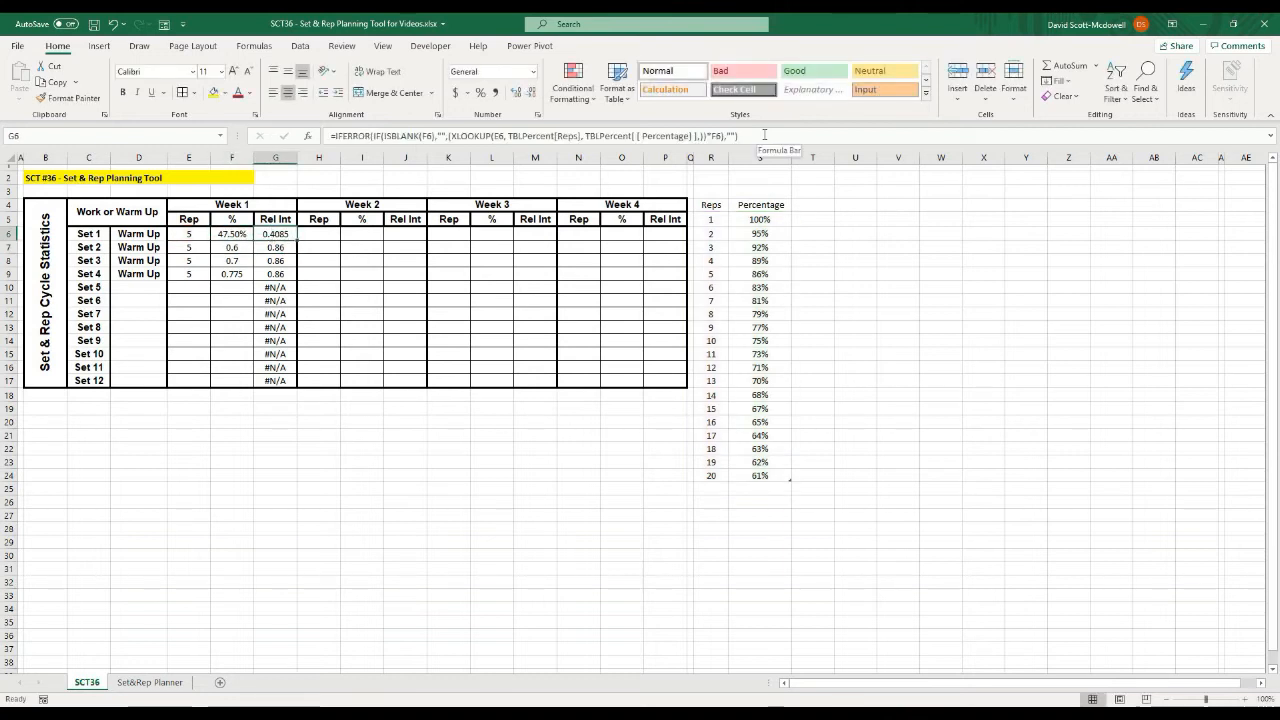
- Test the ISBLANK condition by clearing the Set 1 percentage in F6, and enter 47.5% again
key("Left")
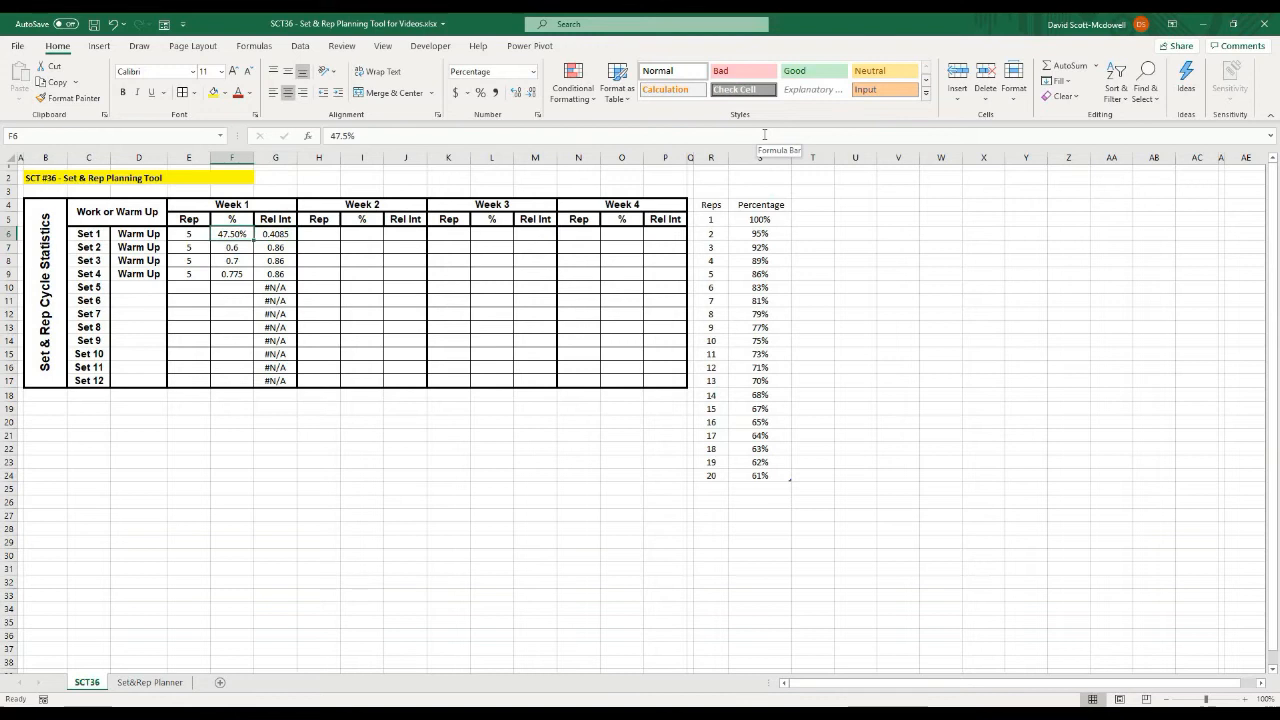
key("Delete")
left_click(281, 230)
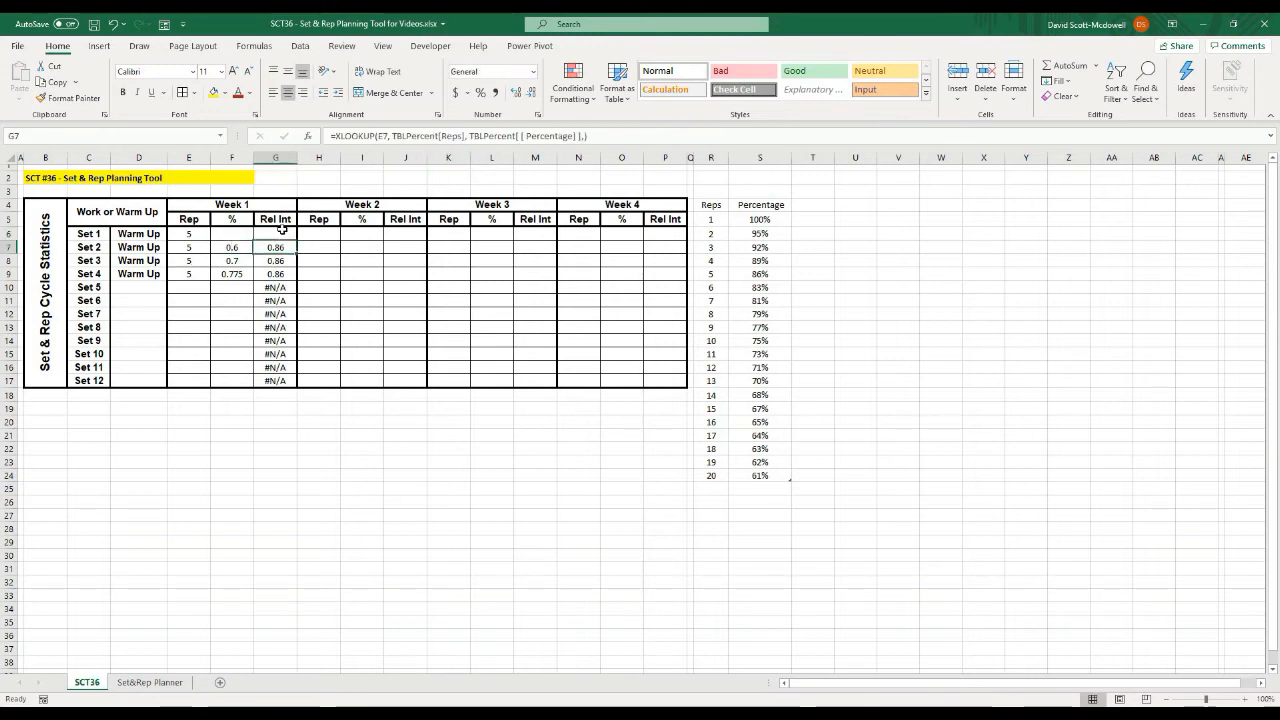
left_click(222, 233)
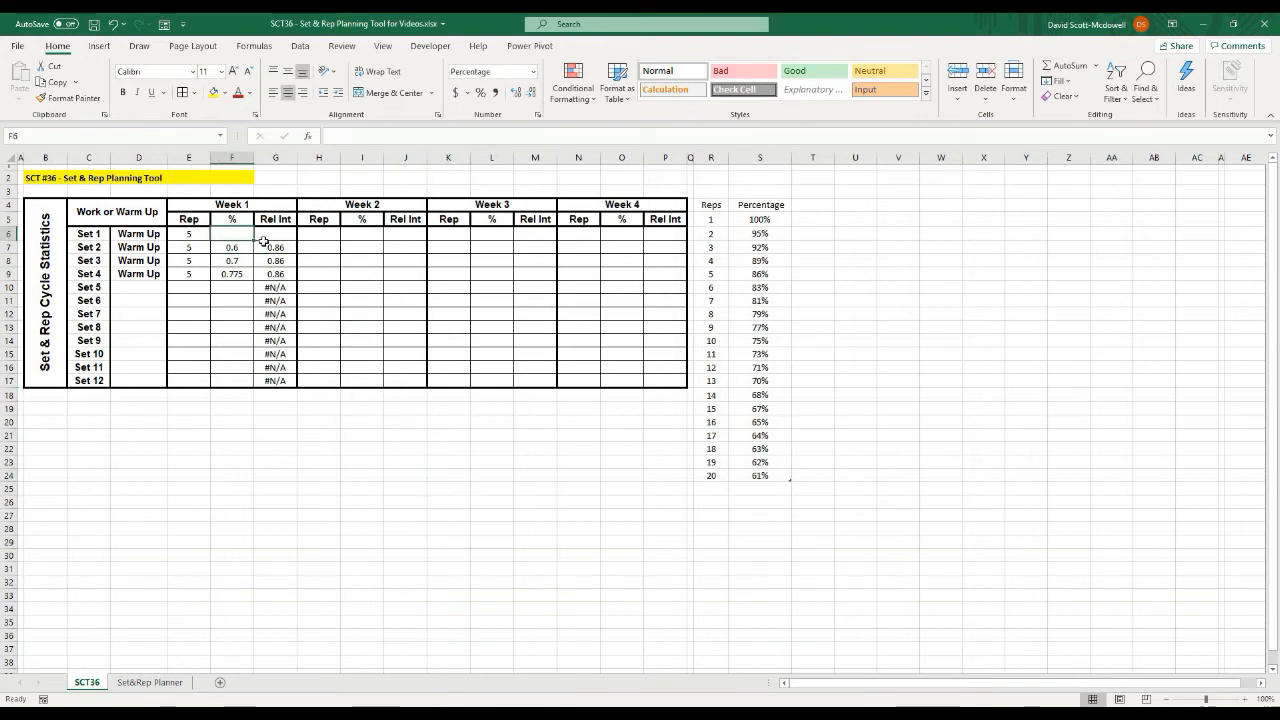
type("47.5")
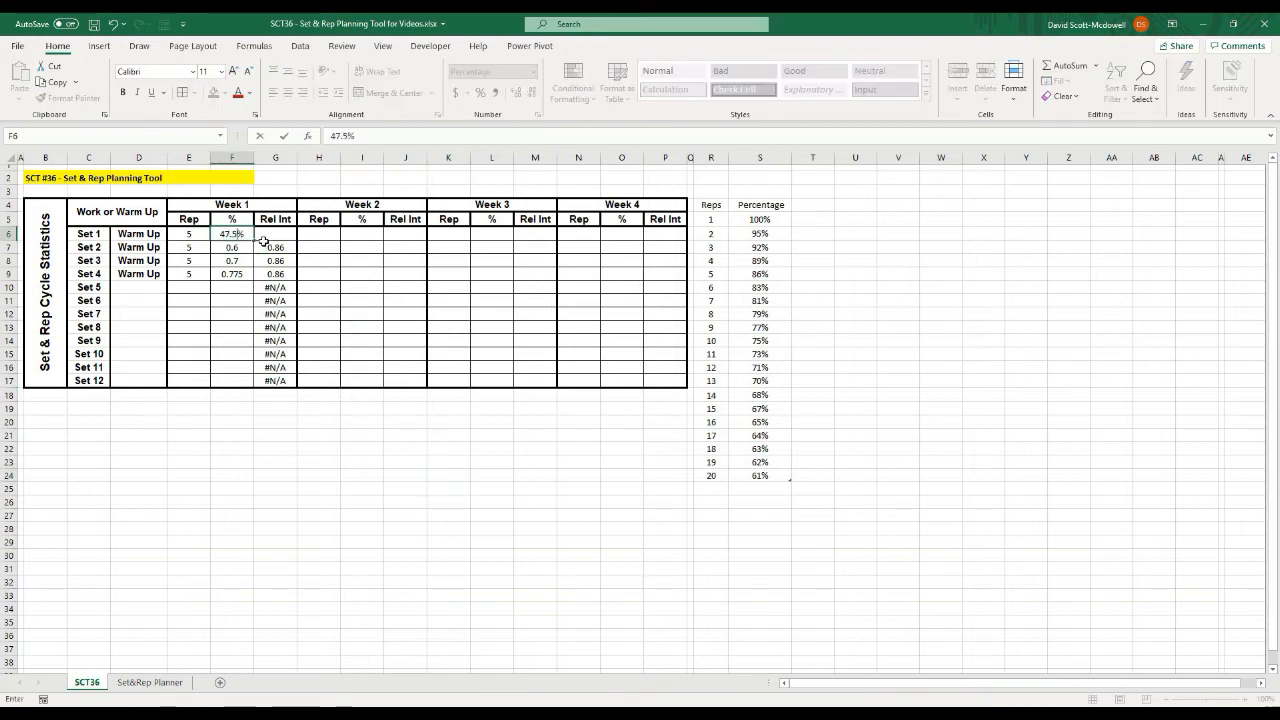
- Copy the finished relative intensity formula from G6 down to G17 for all Week 1 sets
left_click(263, 237)
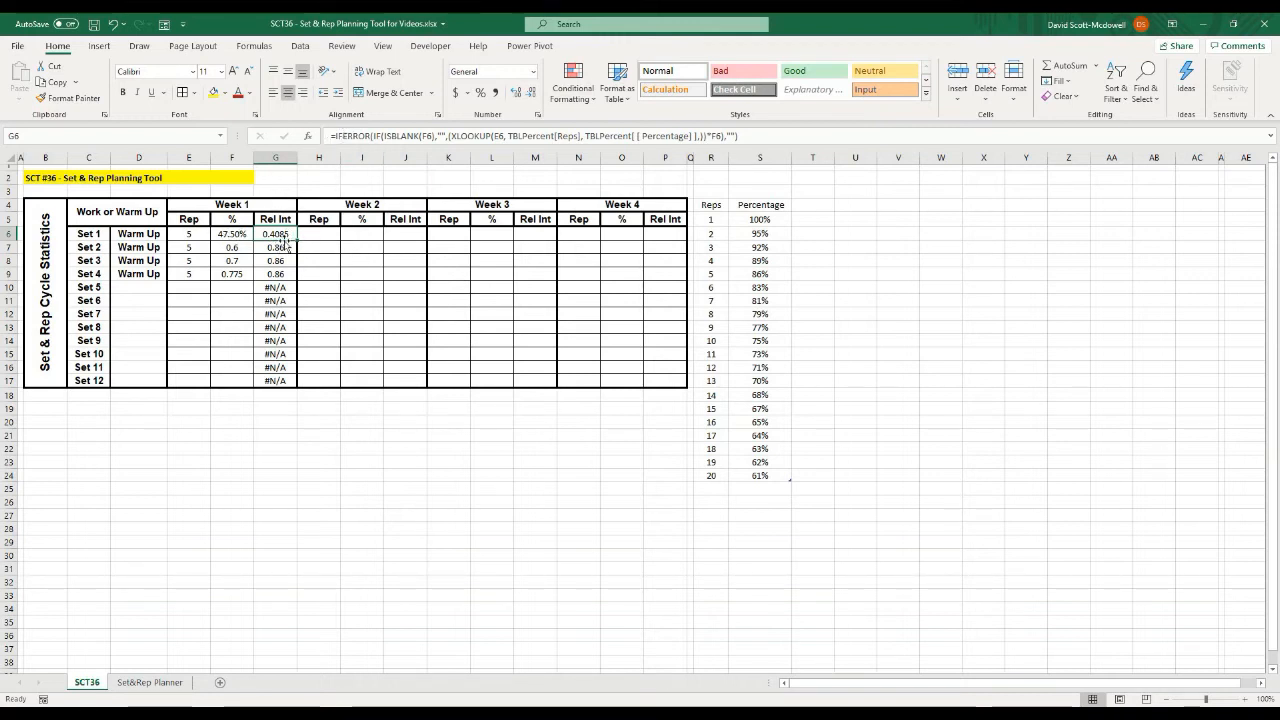
left_click_drag(297, 241, 295, 388)
left_click(355, 320)
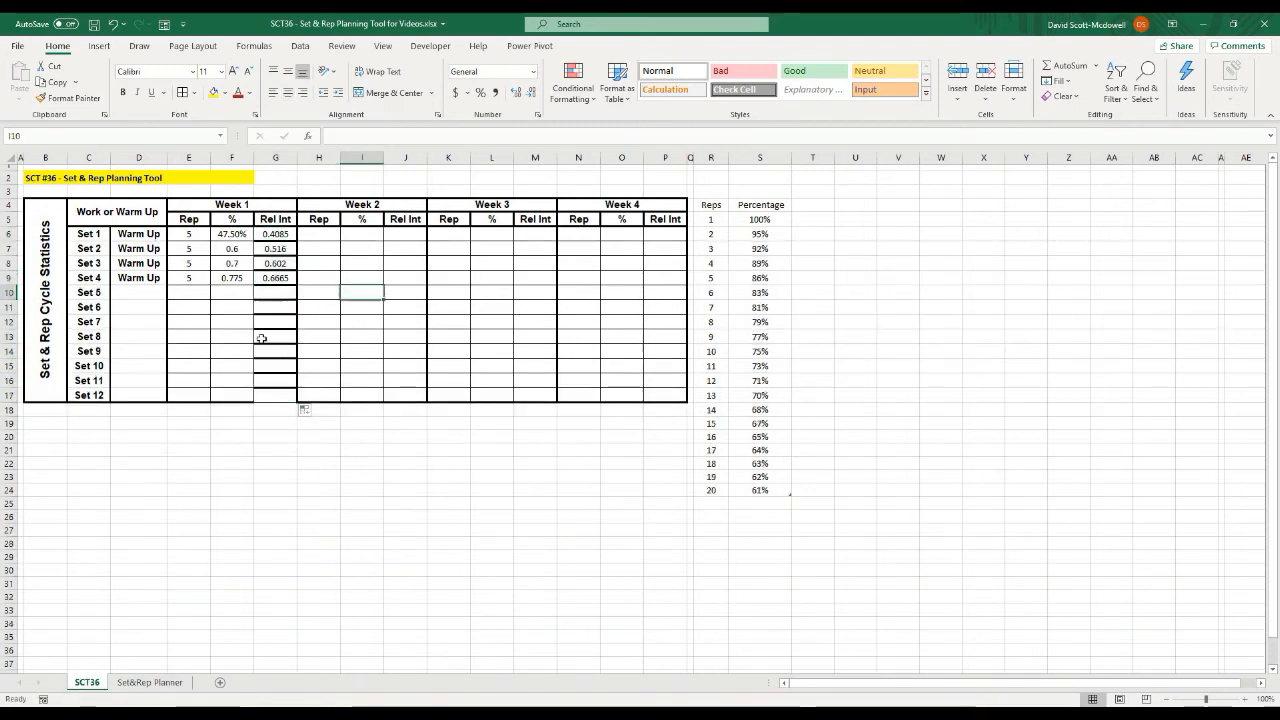
left_click(231, 234)
left_click_drag(231, 234, 231, 249)
left_click(243, 237)
left_click(231, 249)
left_click(237, 280)
left_click(237, 291)
left_click(235, 235)
key("Right")
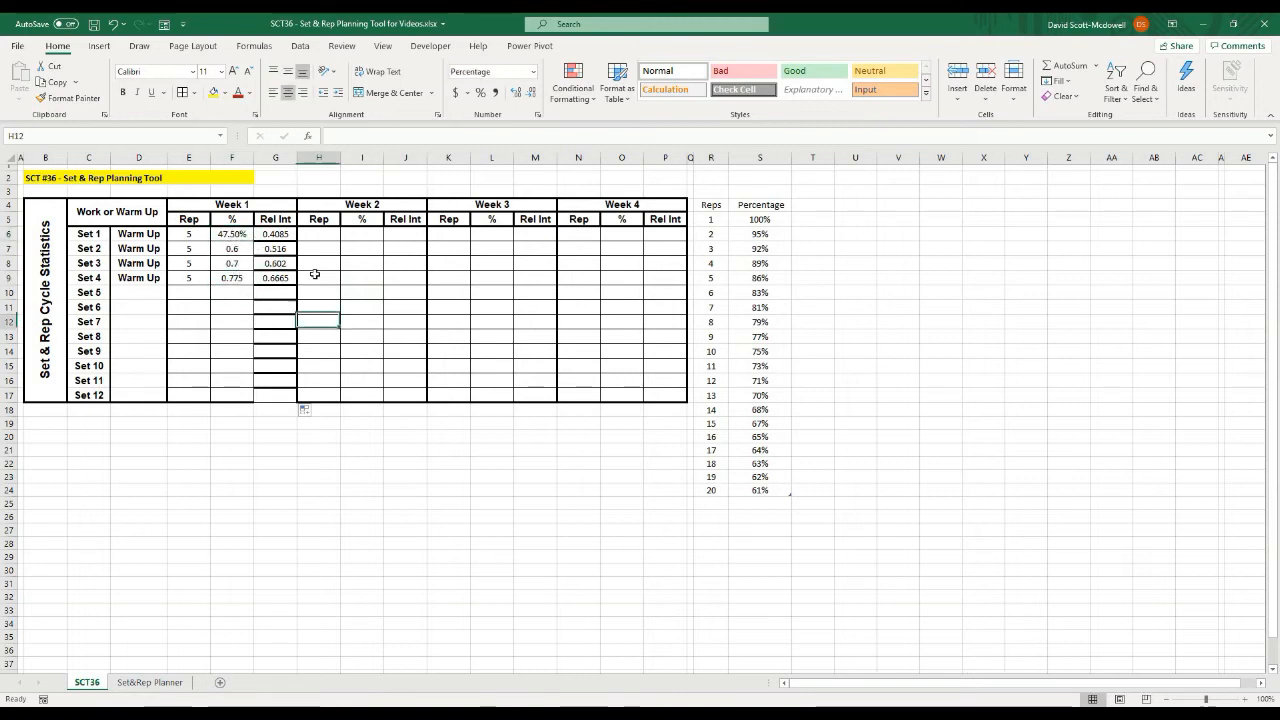
- Restyle the borders of the Week 1 cells E6:G17 with thin inner lines inside the thick outline
left_click_drag(273, 318, 190, 396)
left_click(194, 93)
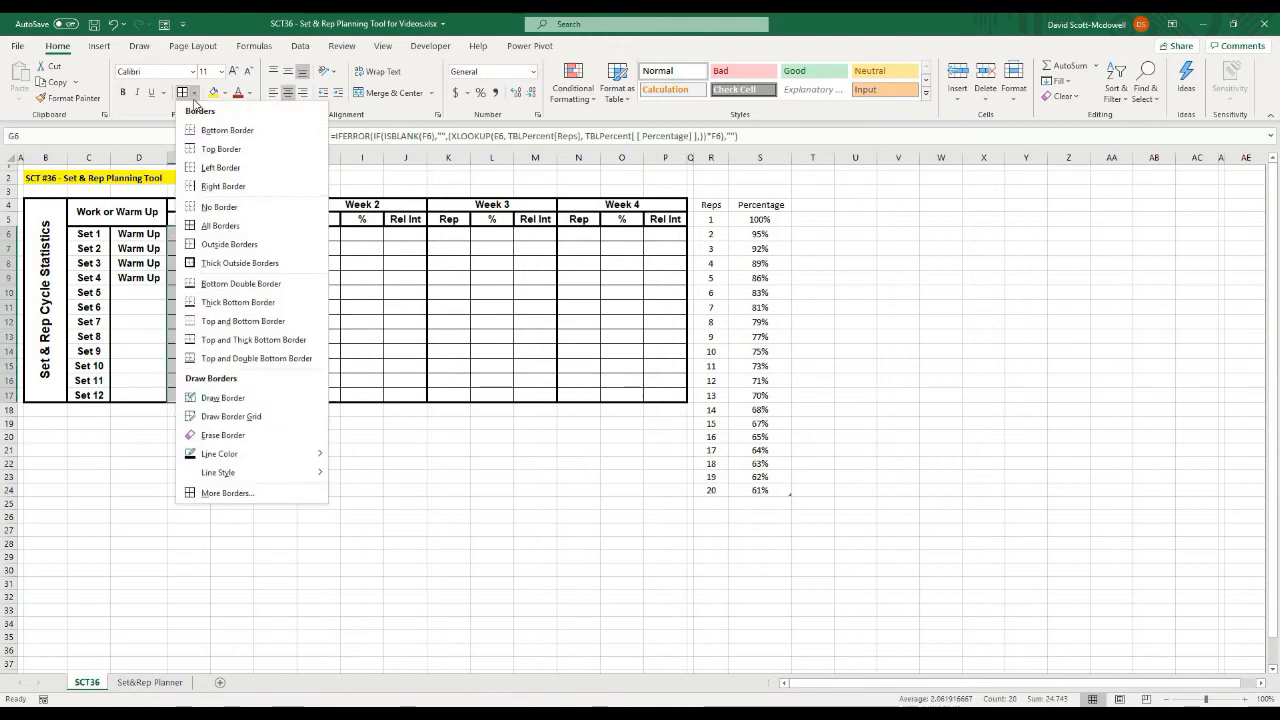
left_click(228, 493)
left_click(635, 329)
left_click(503, 297)
left_click(627, 303)
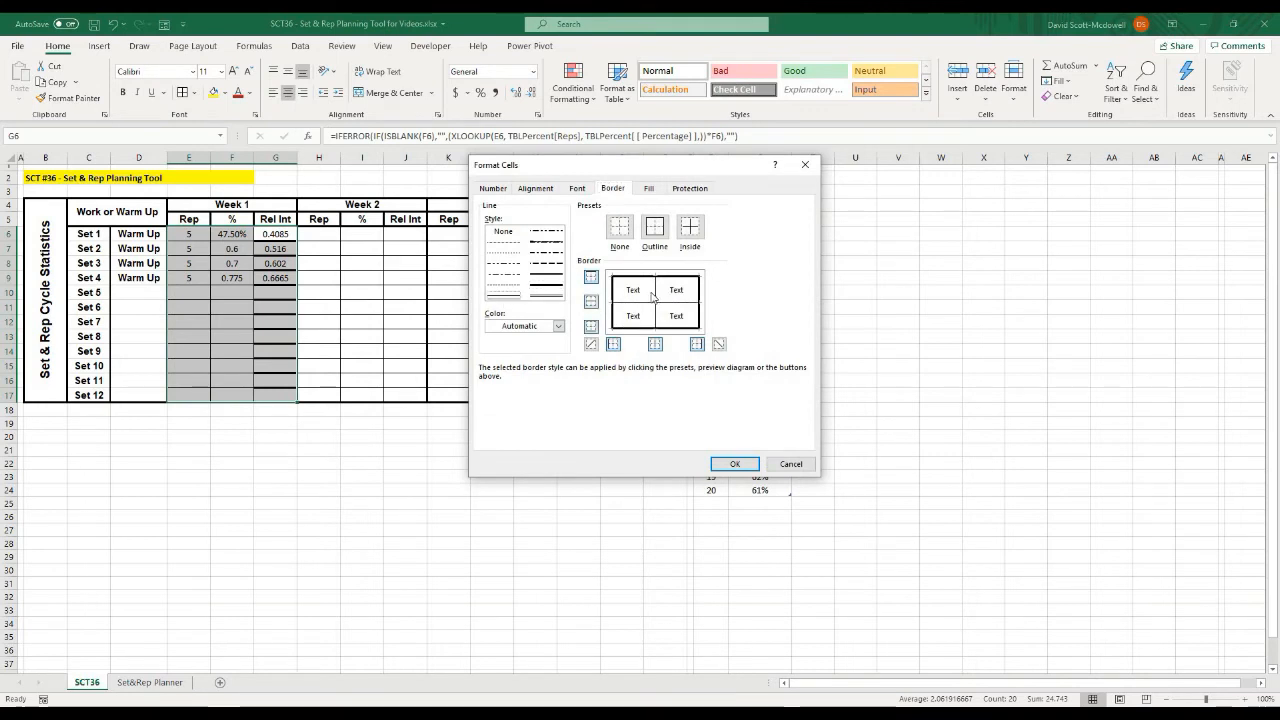
left_click(735, 464)
left_click(378, 527)
- Format the Week 1 percentage and relative intensity cells F6:G17 as percentages with one decimal place
left_click_drag(278, 234, 250, 381)
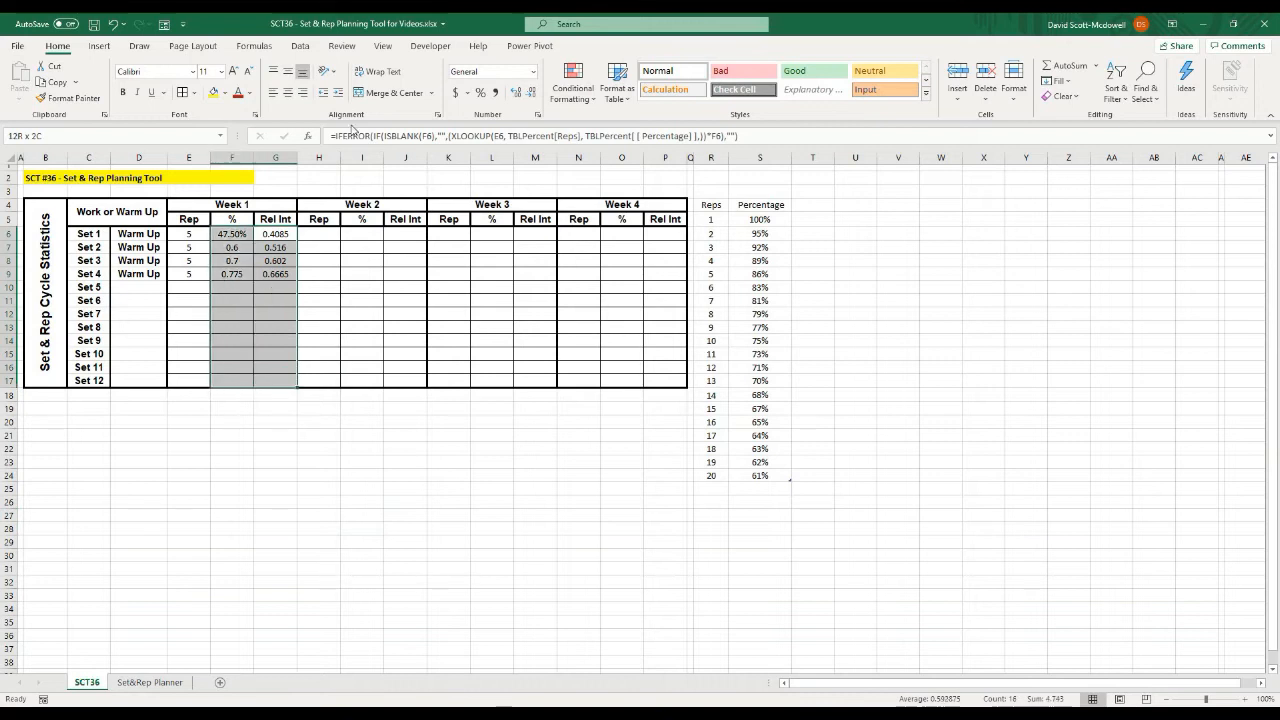
left_click(533, 72)
left_click(497, 320)
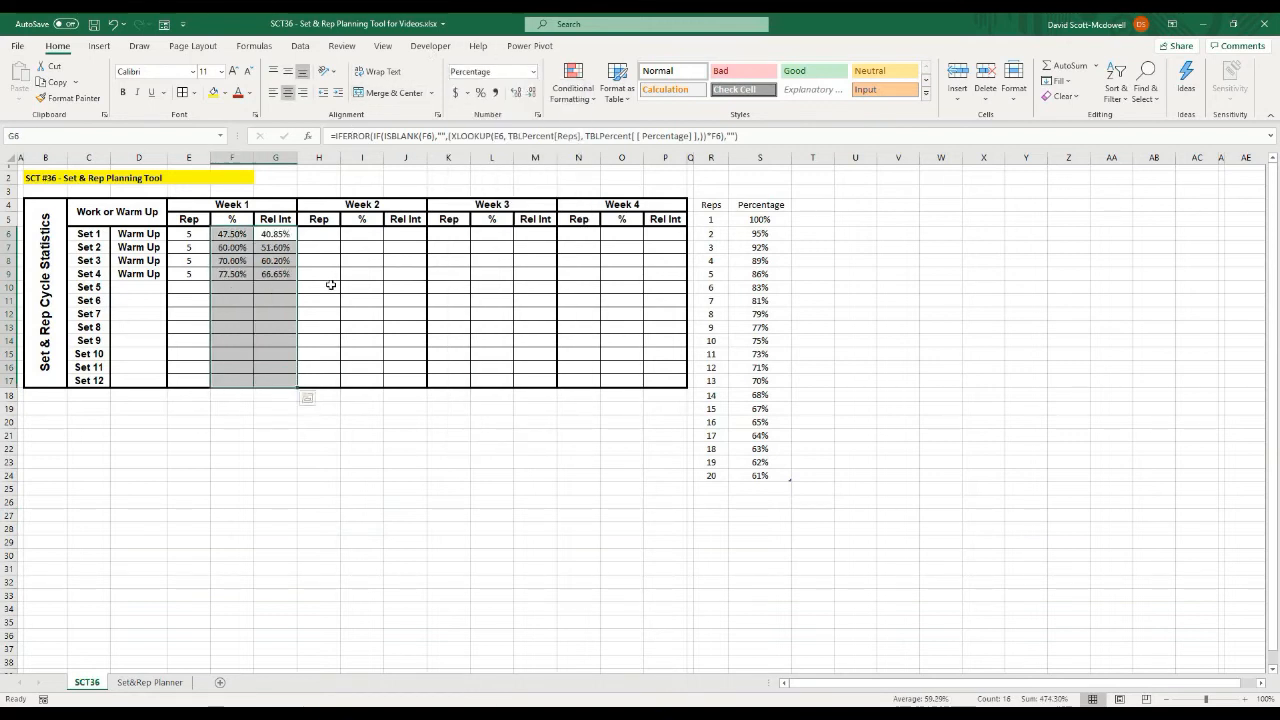
left_click(347, 473)
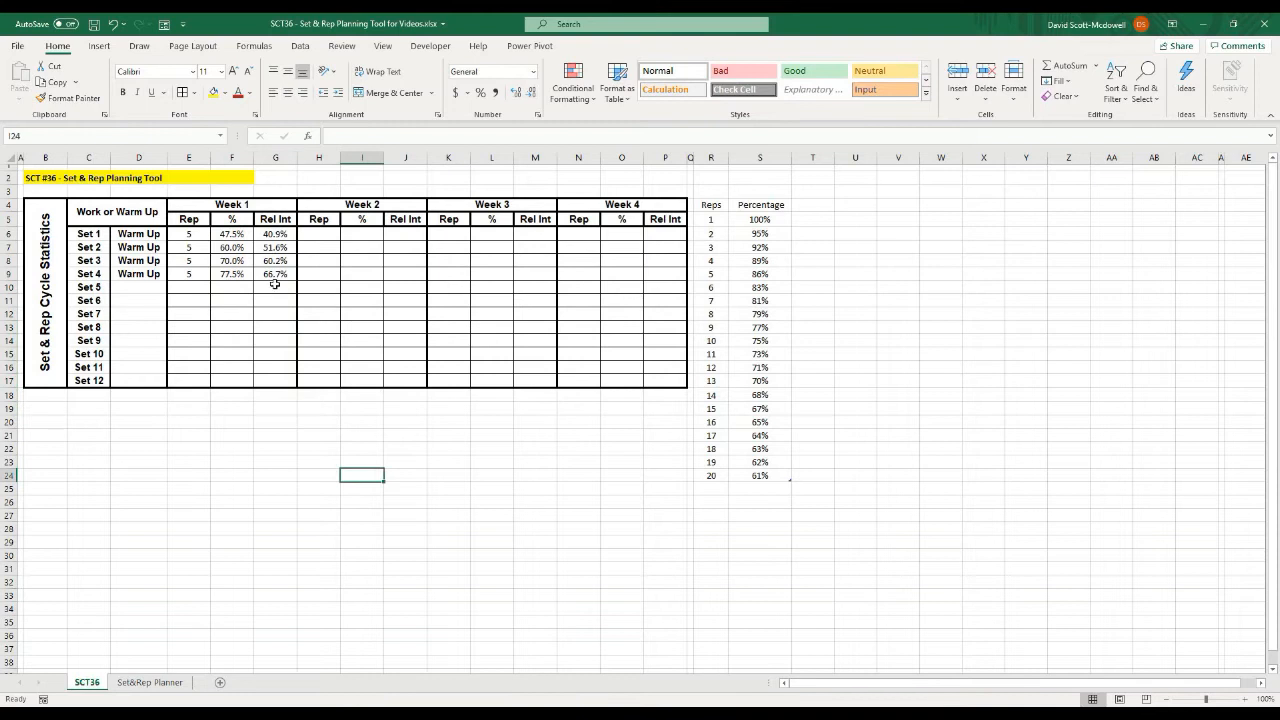
- Enter 2 reps for each of Sets 7 to 10 in Week 1, cells E12:E15
left_click(194, 315)
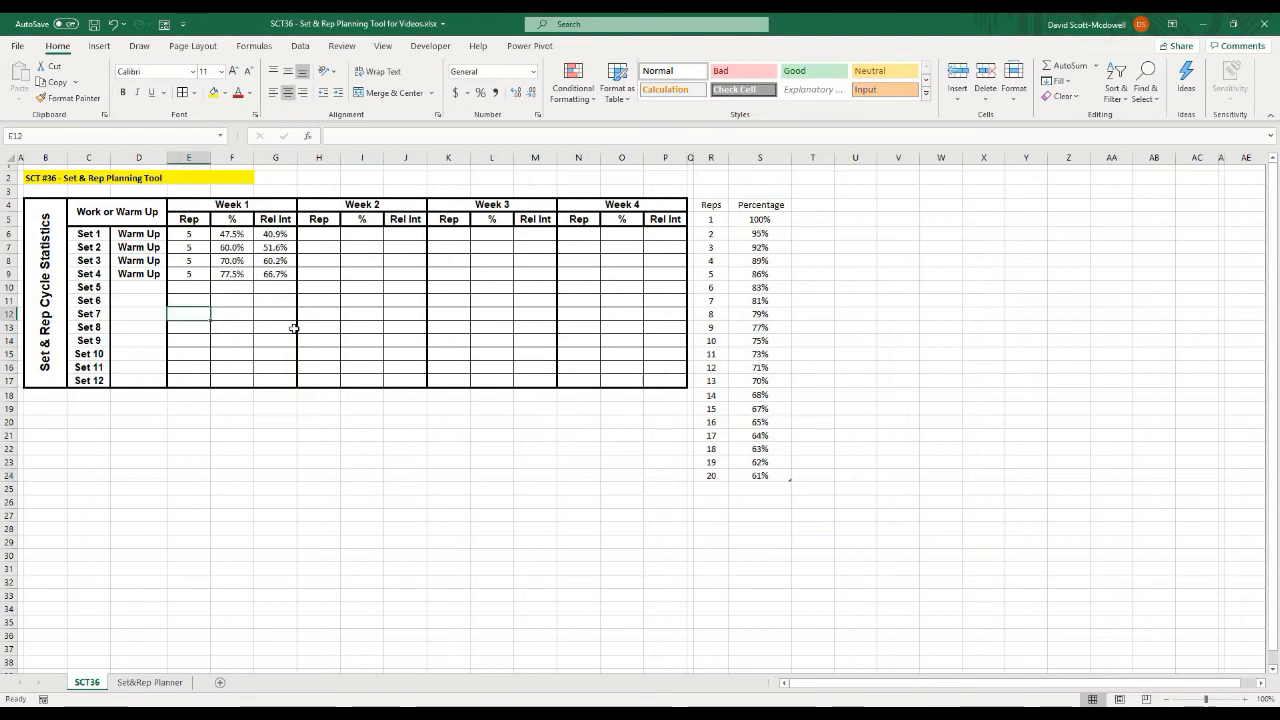
type("2")
key("Return")
type("2")
key("Return")
type("2")
key("Return")
type("2")
key("Return")
- Test the relative intensity formula with 100% in F12:F15, and compare it with the lookup percentage for 2 reps
key("Right")
key("Up")
key("Up")
key("Up")
key("Up")
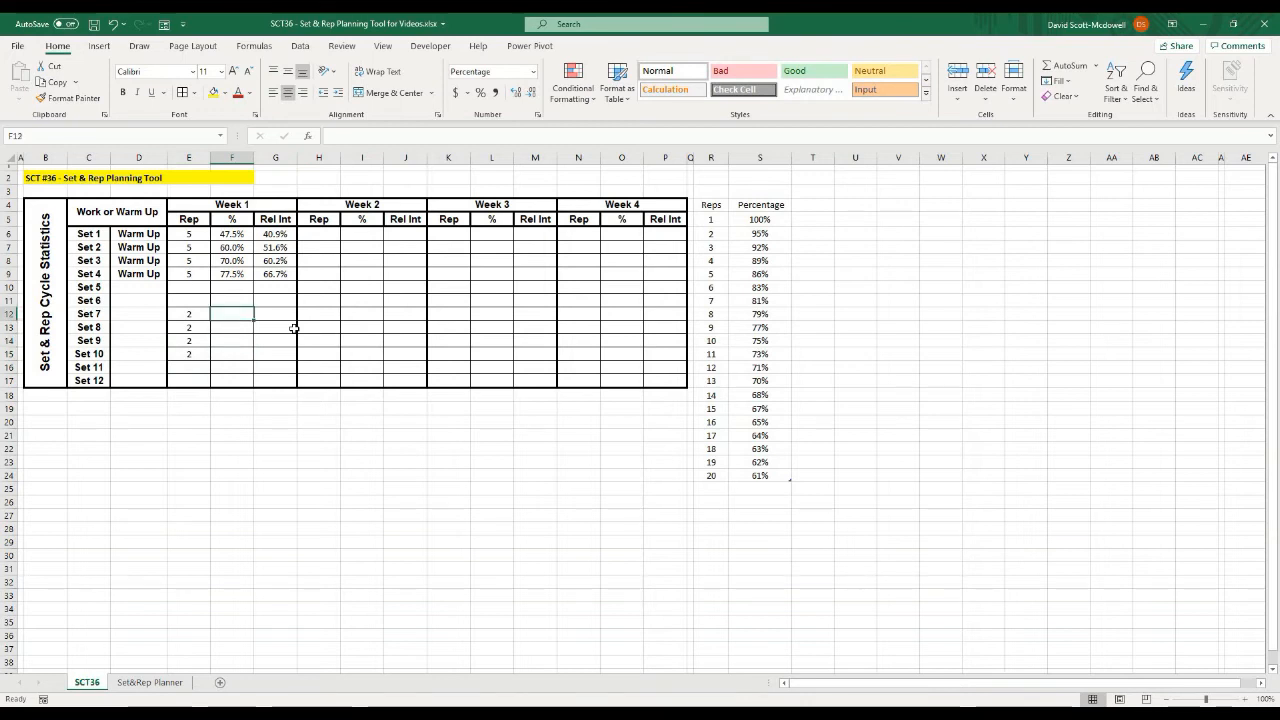
type("100")
key("Return")
type("100")
key("Return")
type("100")
key("Return")
type("100")
key("Return")
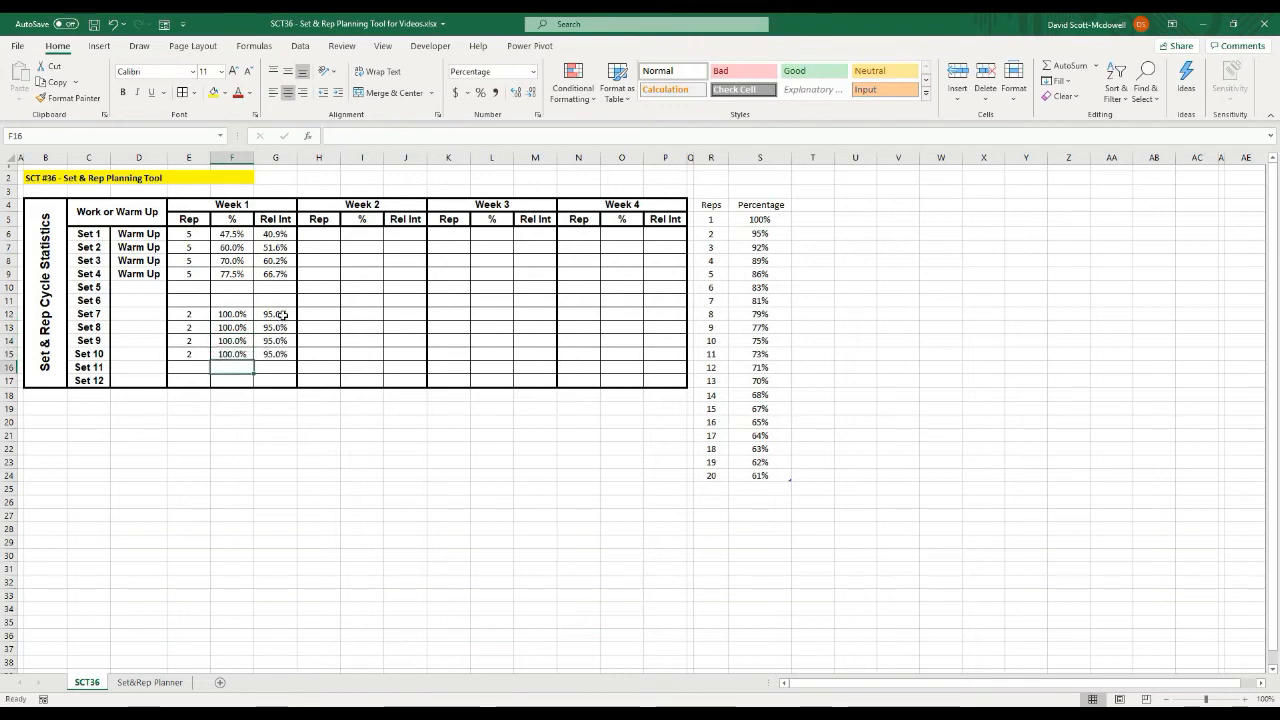
left_click(285, 315)
left_click(765, 234)
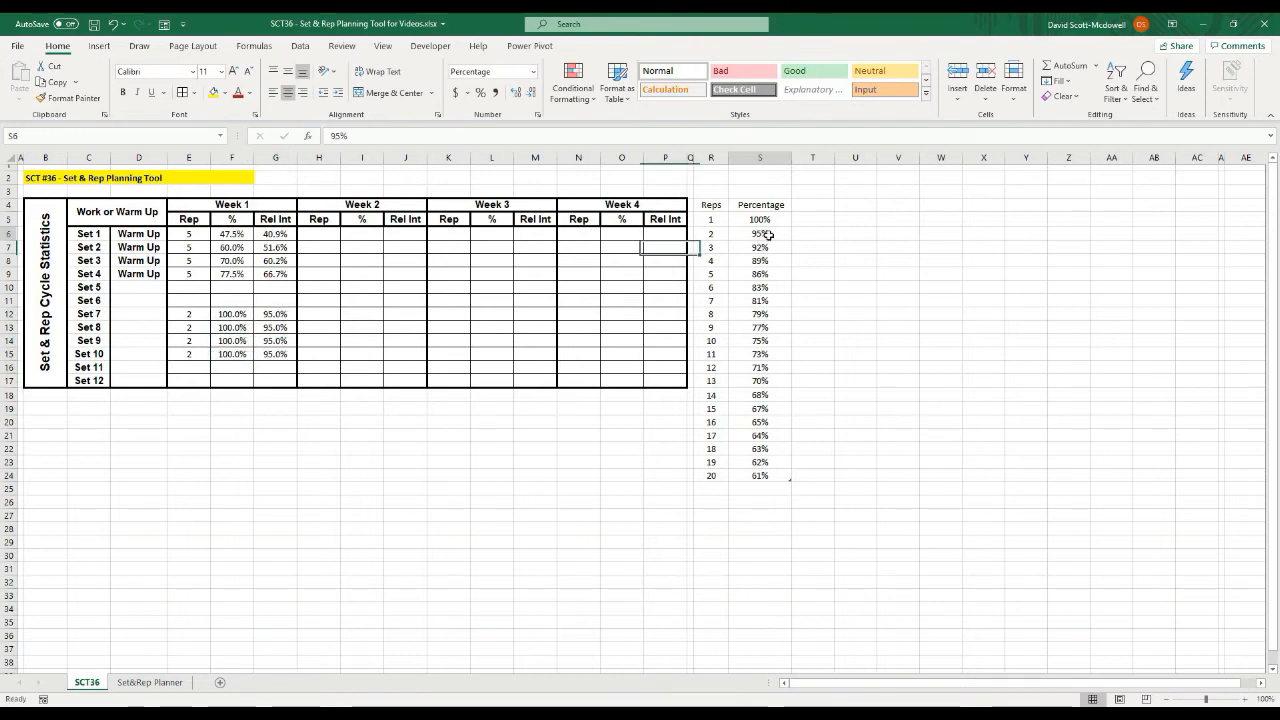
- Set the Week 1 percentage for Sets 7 to 10 in F12:F15 to 85%, and review the relative intensities
left_click(246, 314)
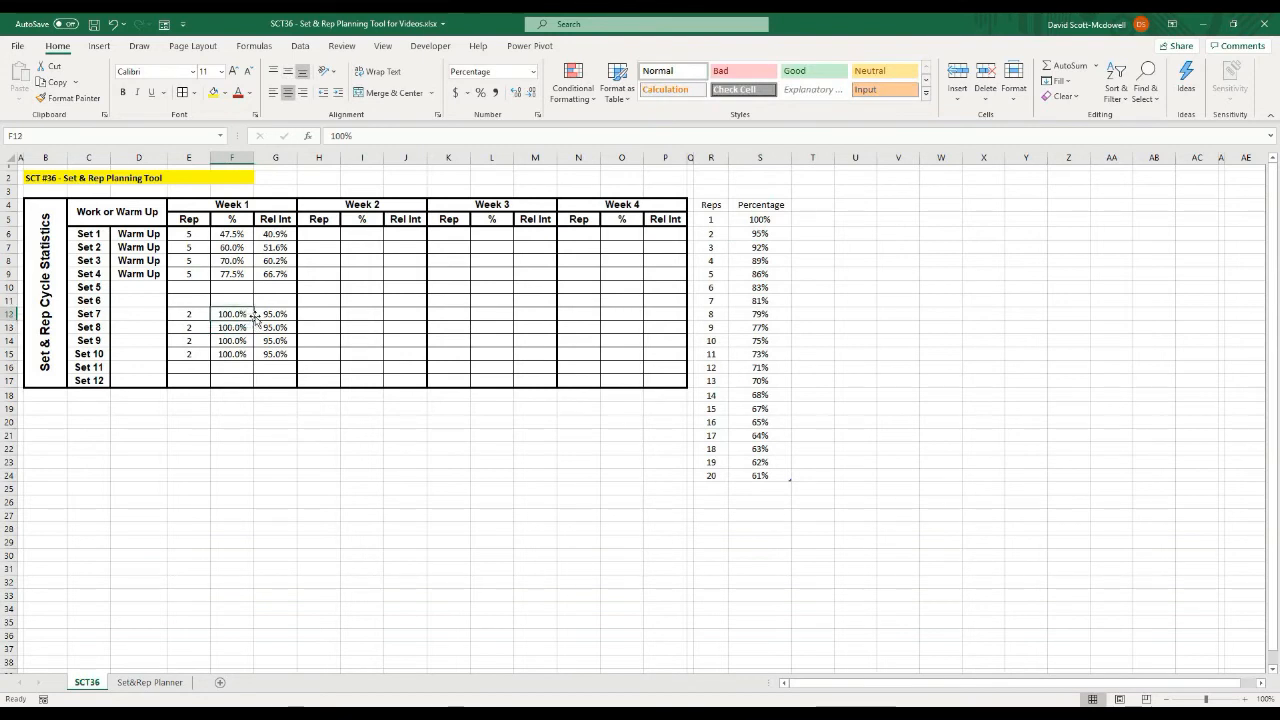
type("85")
key("Return")
type("85")
key("Return")
type("85")
key("Return")
type("85")
key("Return")
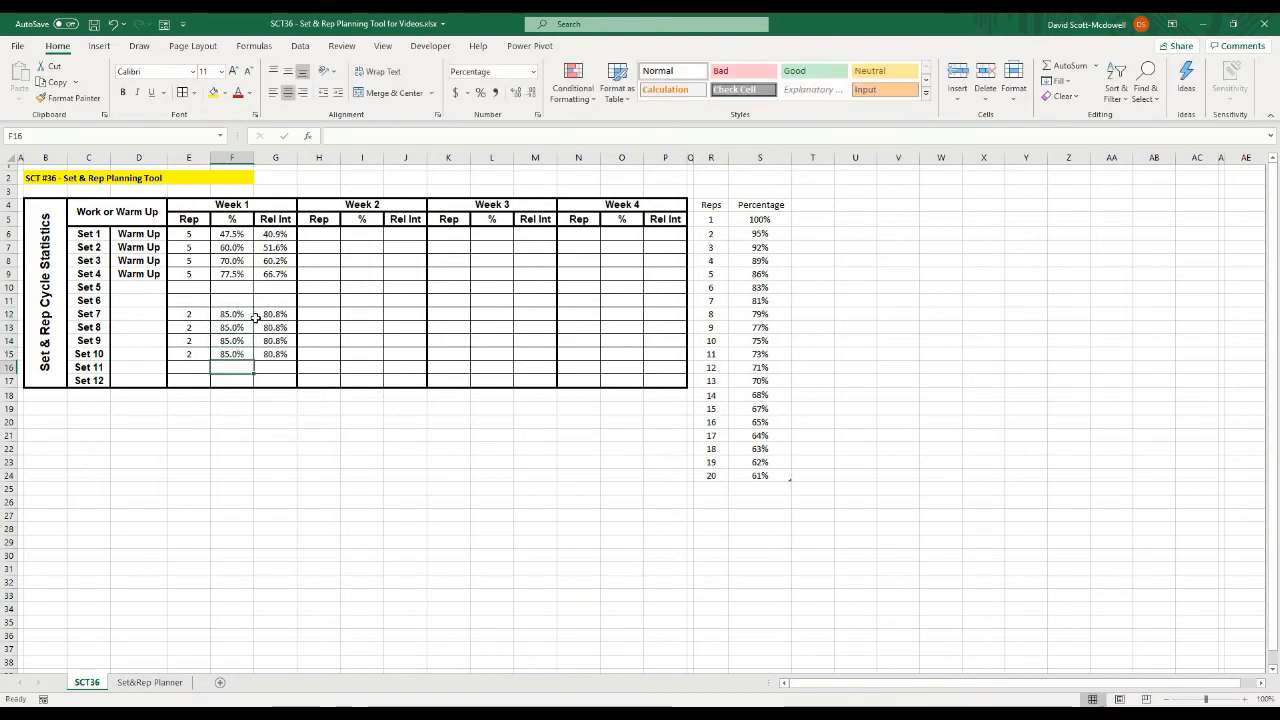
left_click_drag(281, 312, 286, 355)
left_click(362, 555)
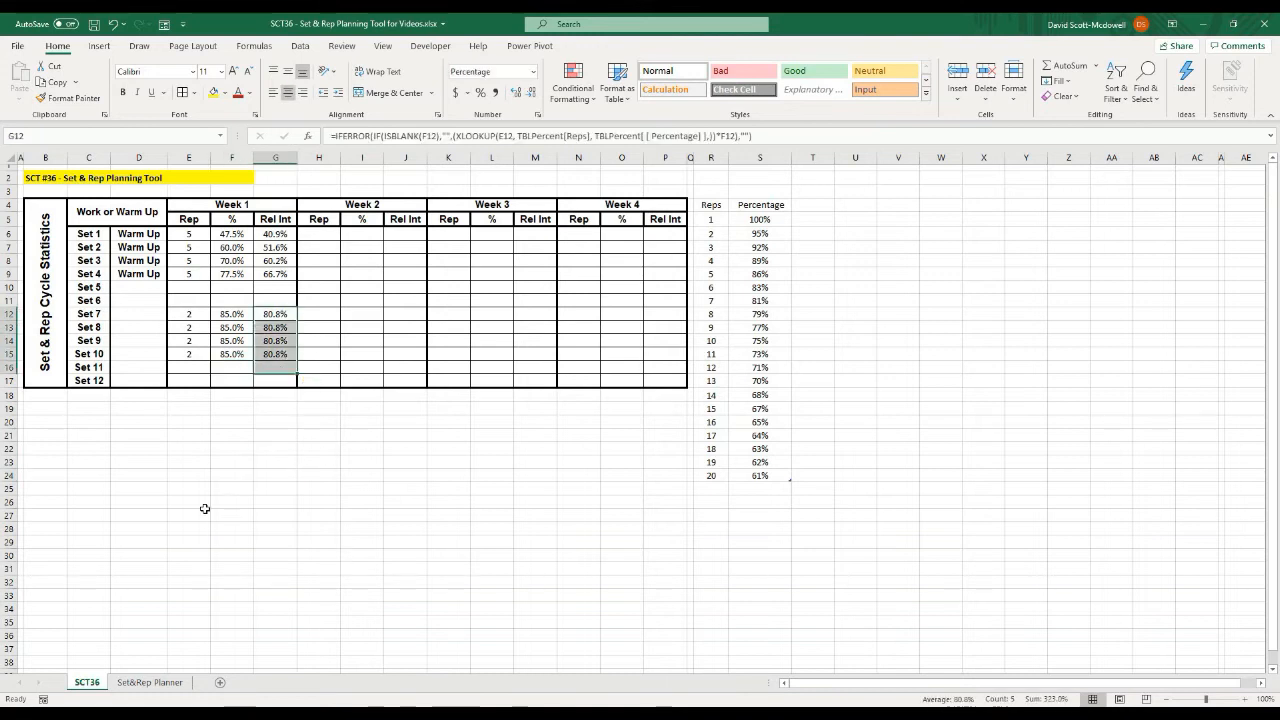
left_click(522, 461)
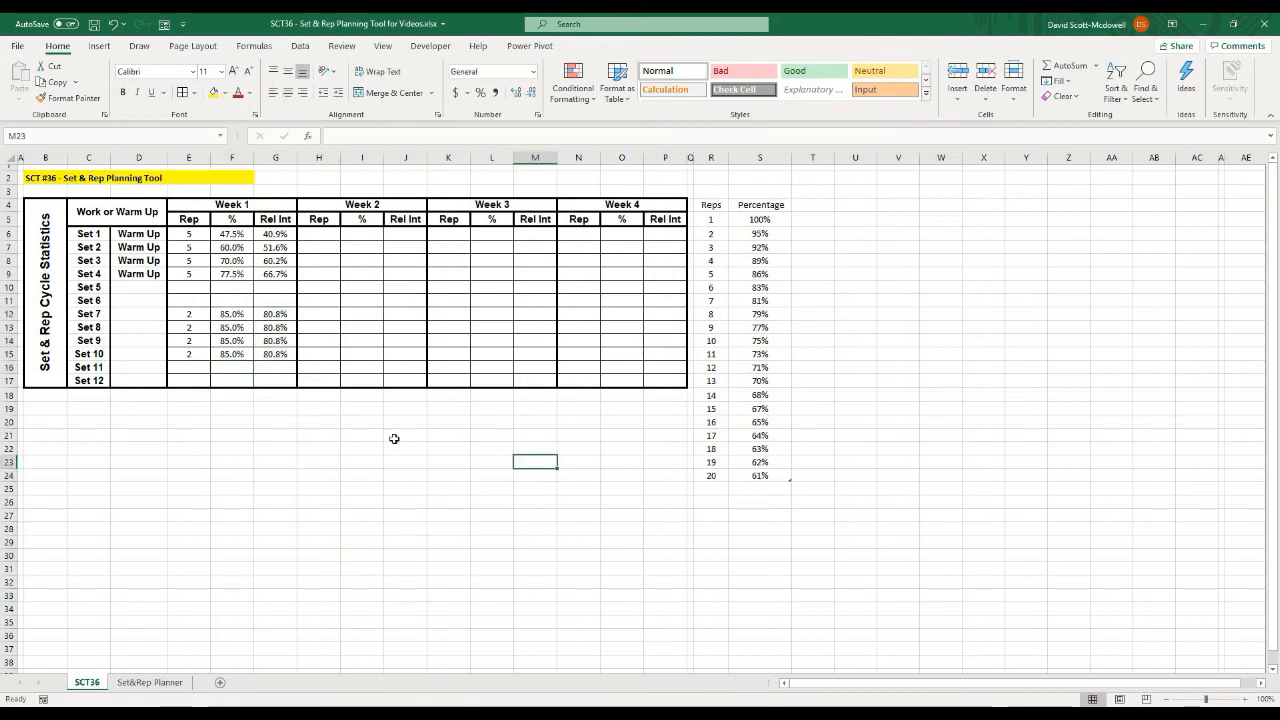
- Copy the Week 1 block E6:G17 into the Week 2, Week 3 and Week 4 blocks, starting at H6, K6 and N6
left_click_drag(183, 234, 277, 383)
key("ctrl+c")
left_click(316, 233)
key("ctrl+v")
left_click(446, 233)
key("ctrl+v")
left_click(579, 233)
key("ctrl+v")
left_click(593, 318)
- Test the Week 4 formulas by changing the Set 4 and Set 7 reps to 7, and restore them to 5 and 2
left_click(584, 275)
type("7")
key("Return")
left_click(584, 275)
type("5")
key("Return")
key("Down")
key("Down")
type("7")
key("ctrl+Return")
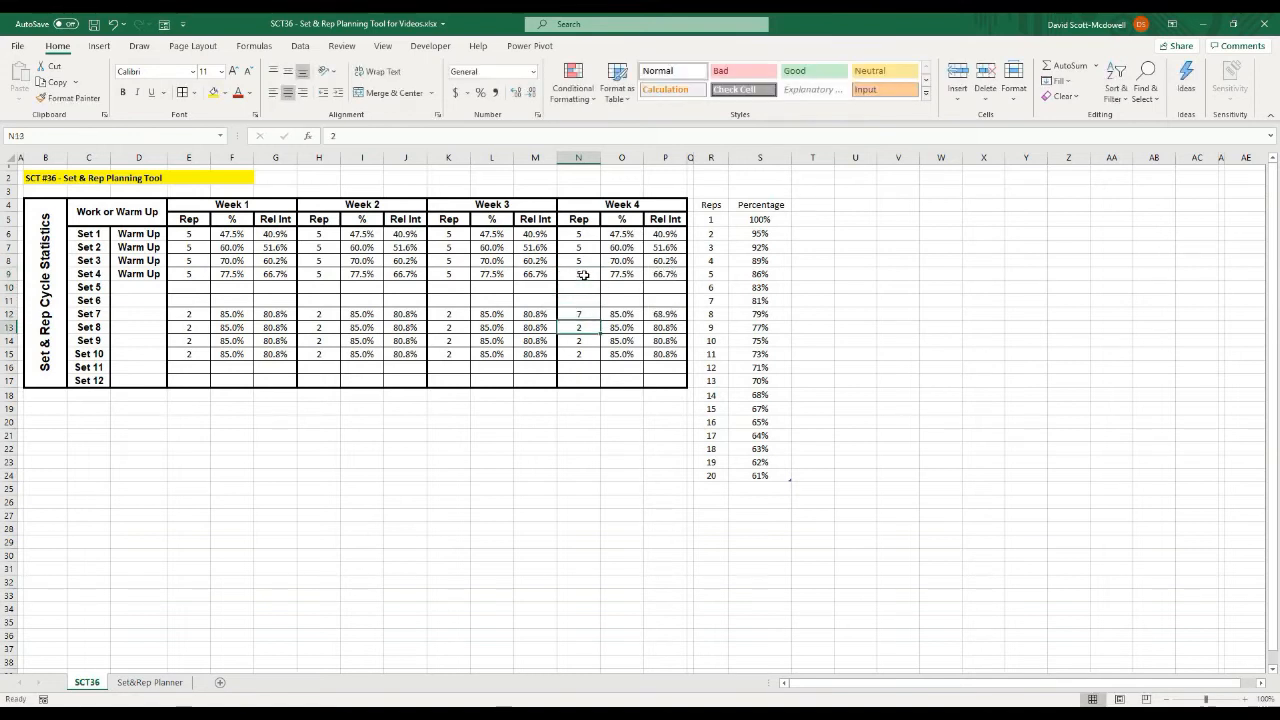
type("2")
key("Return")
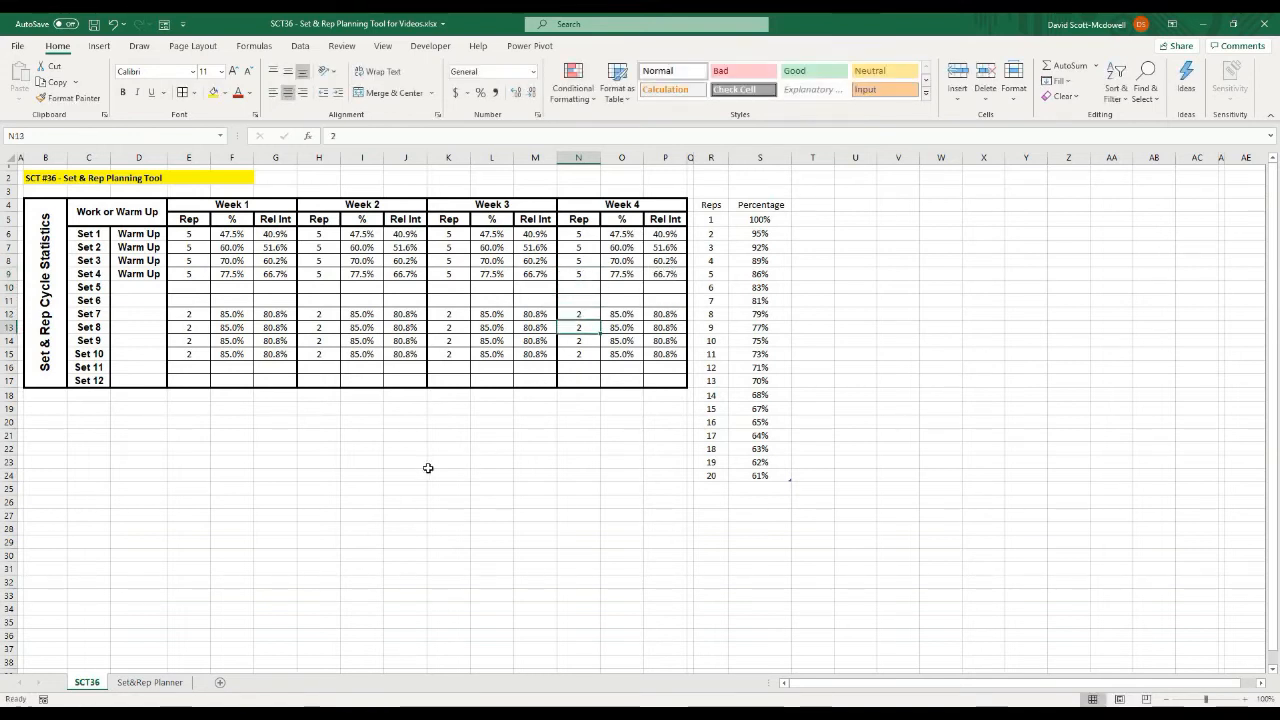
left_click(356, 434)
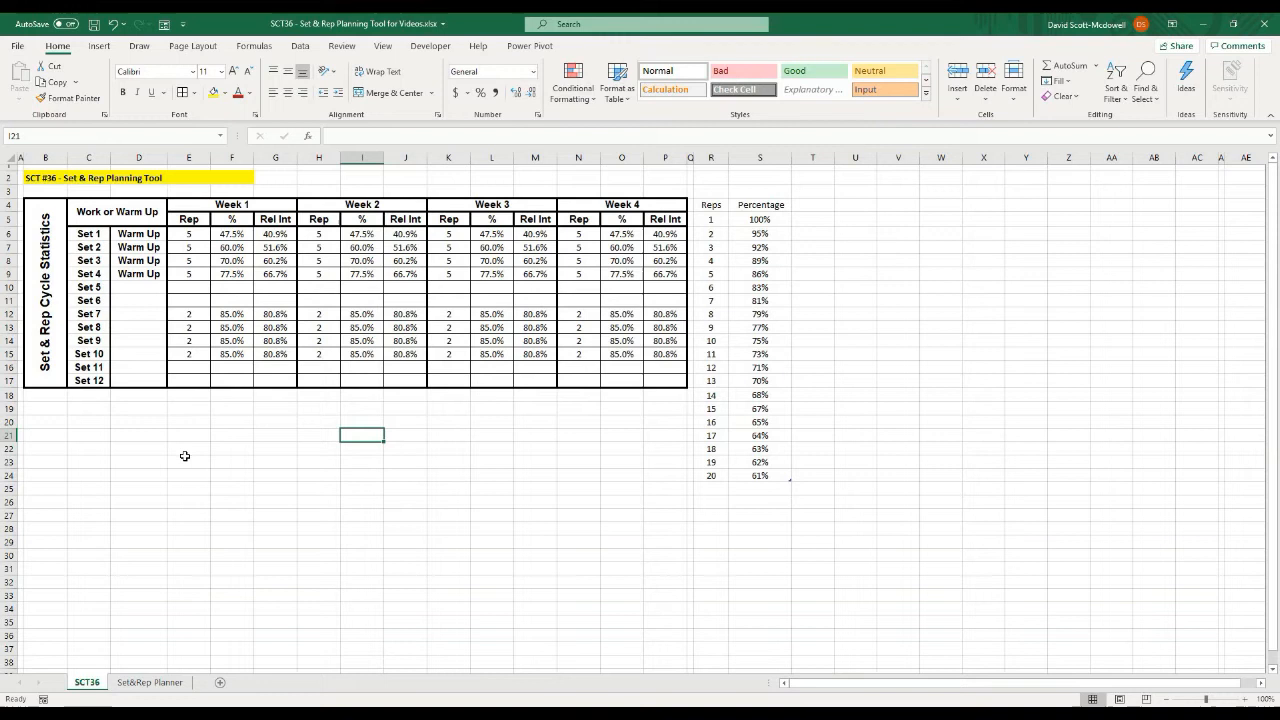
left_click(331, 487)
- Preview the Red - Yellow - Green color scale on the Week 1 relative intensities G6:G17 without applying it
left_click_drag(280, 234, 300, 352)
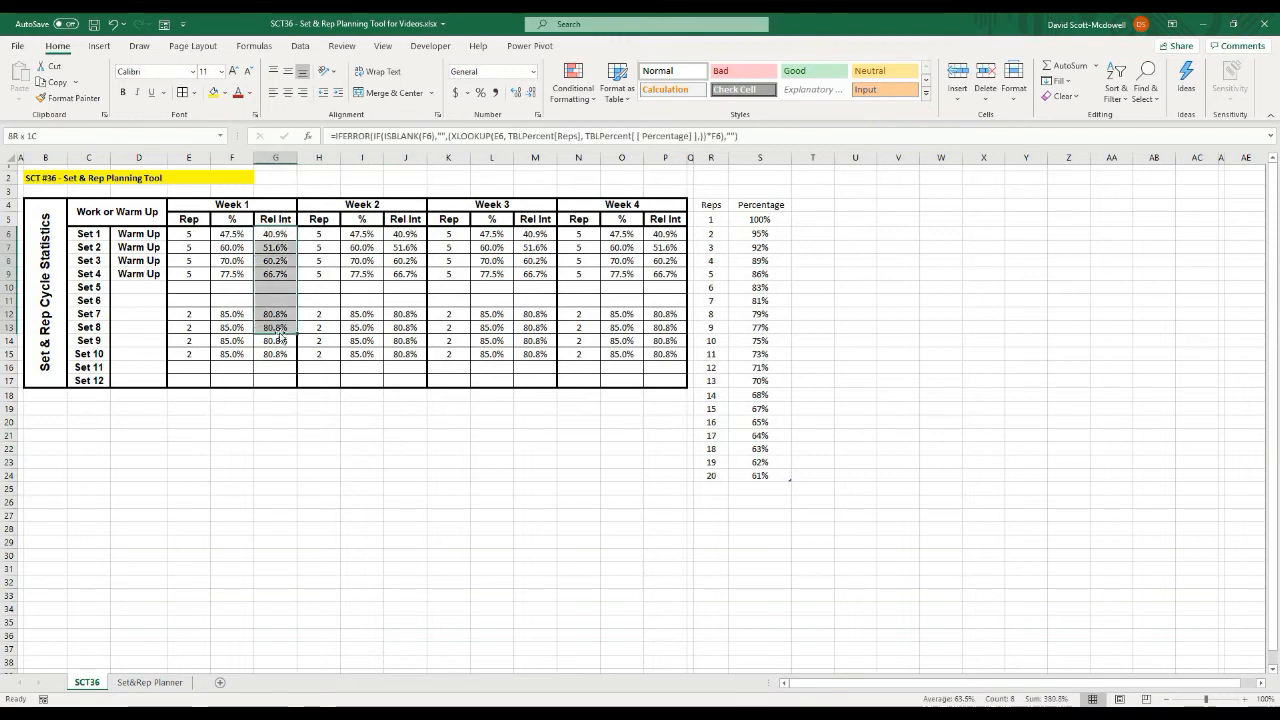
left_click(248, 502)
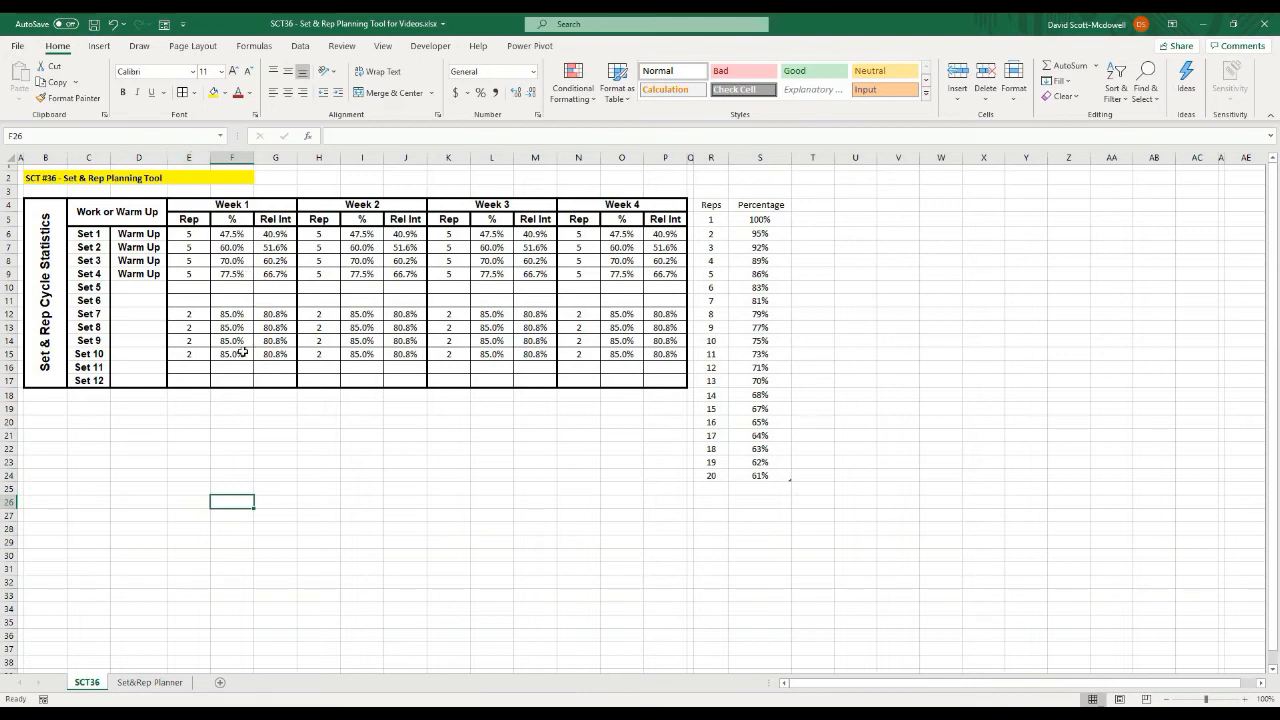
left_click(268, 234)
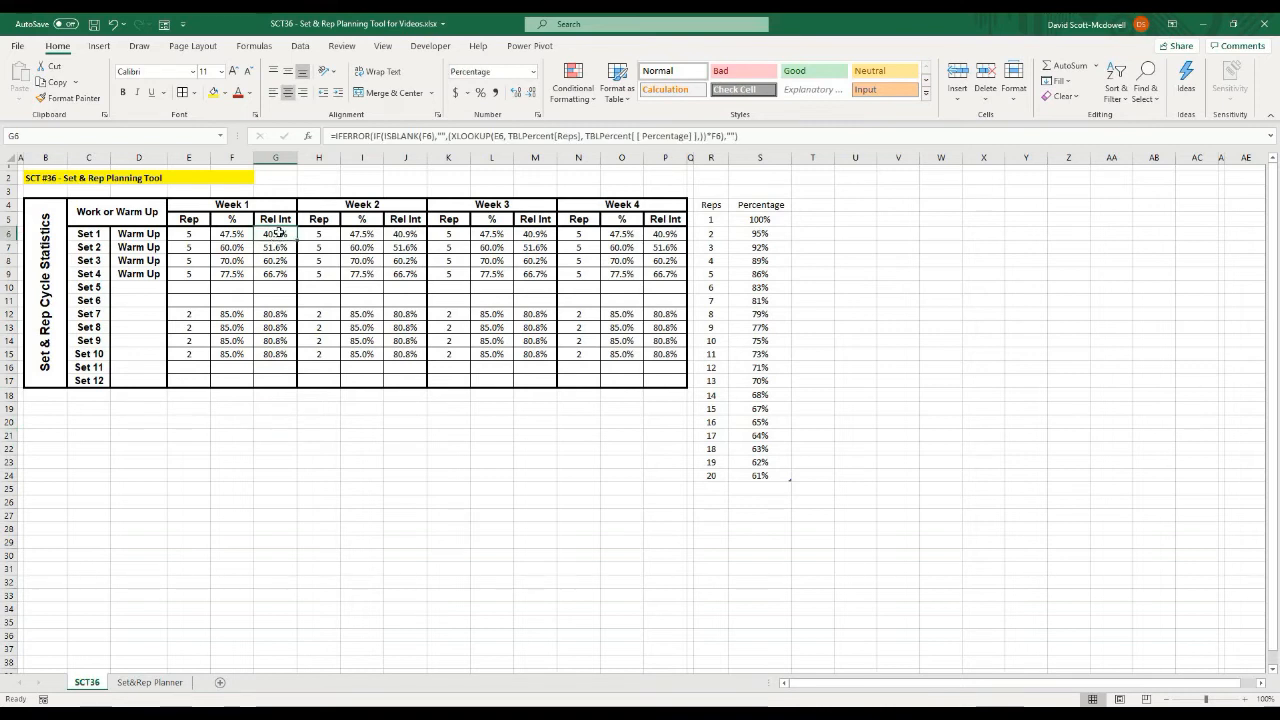
left_click_drag(280, 271, 286, 381)
left_click(587, 100)
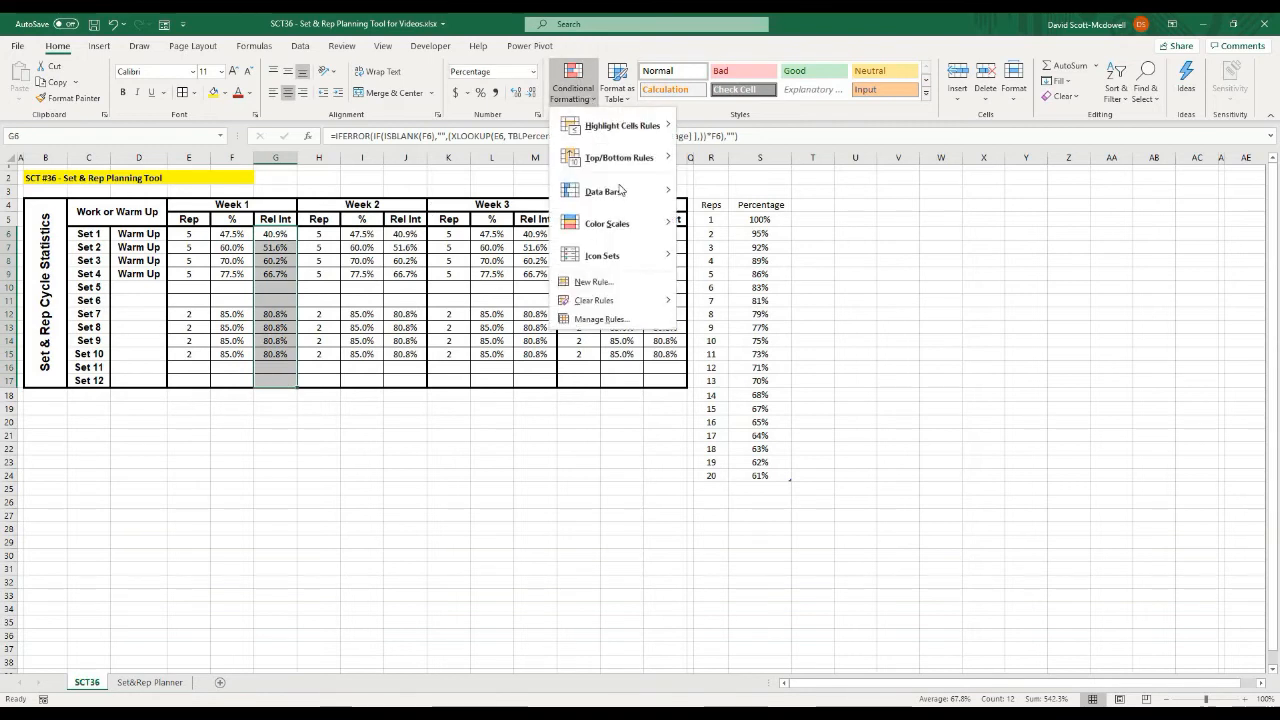
mouse_move(620, 224)
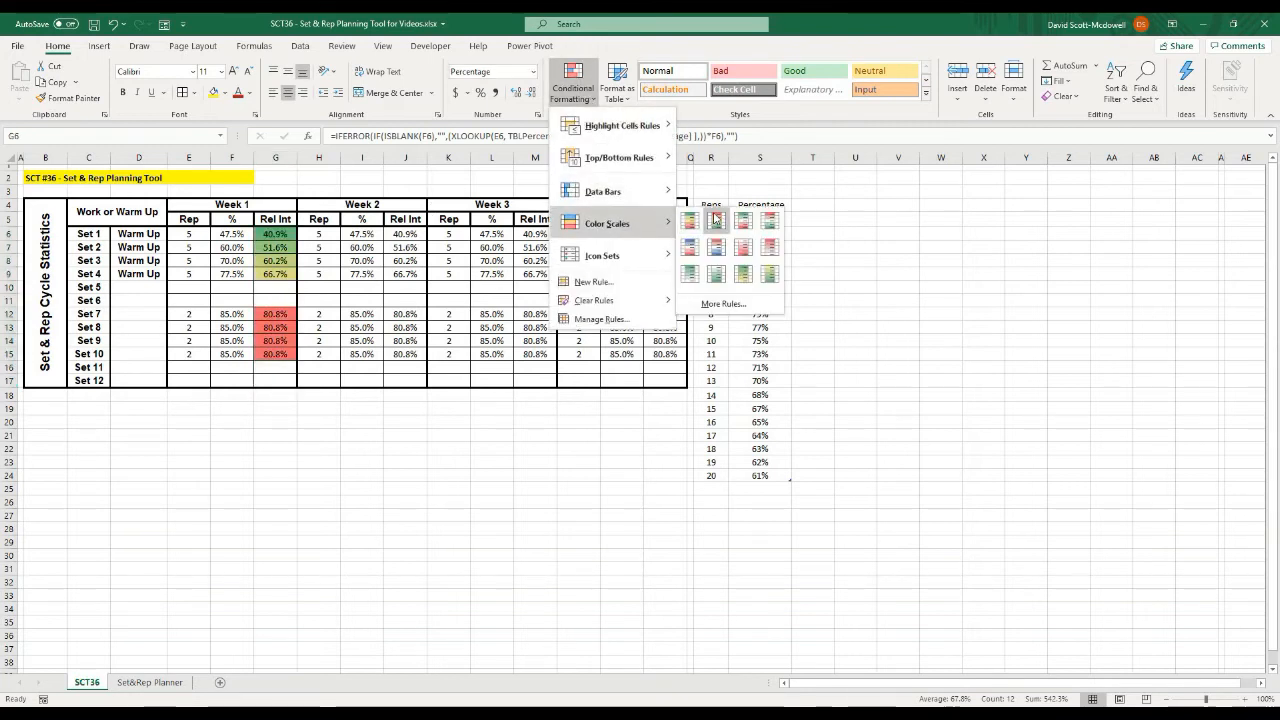
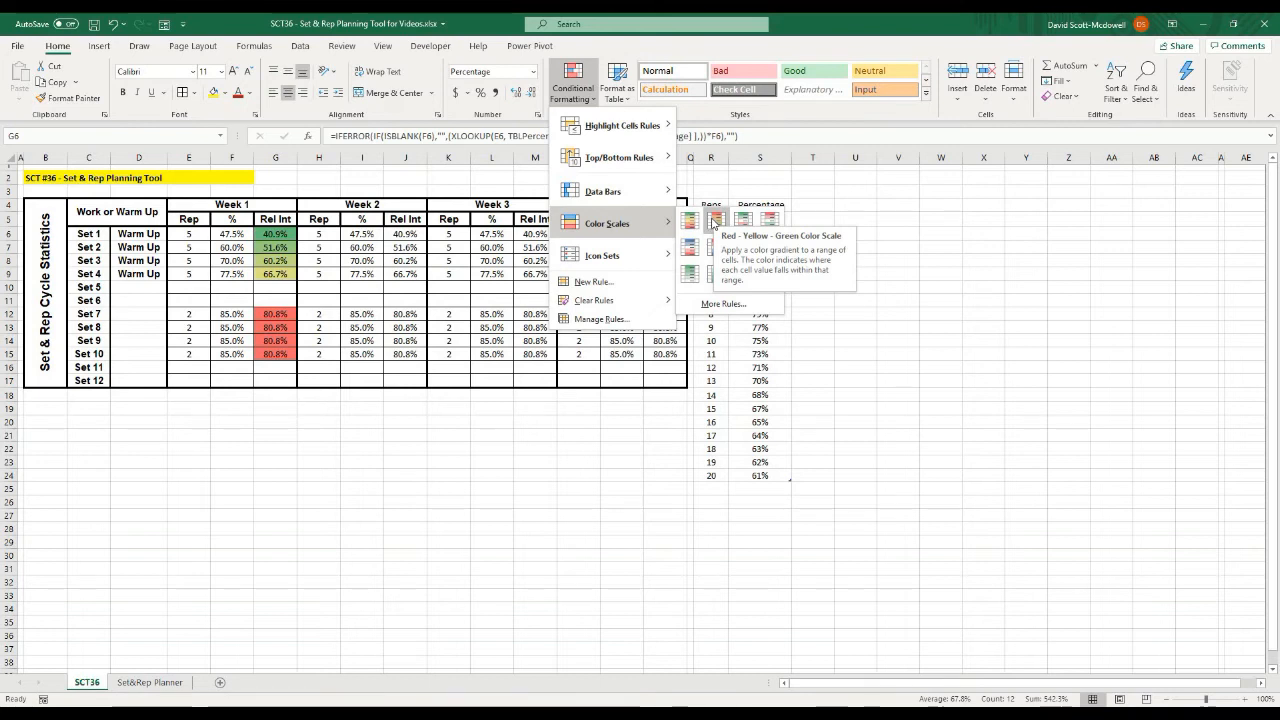
left_click(310, 438)
left_click(125, 434)
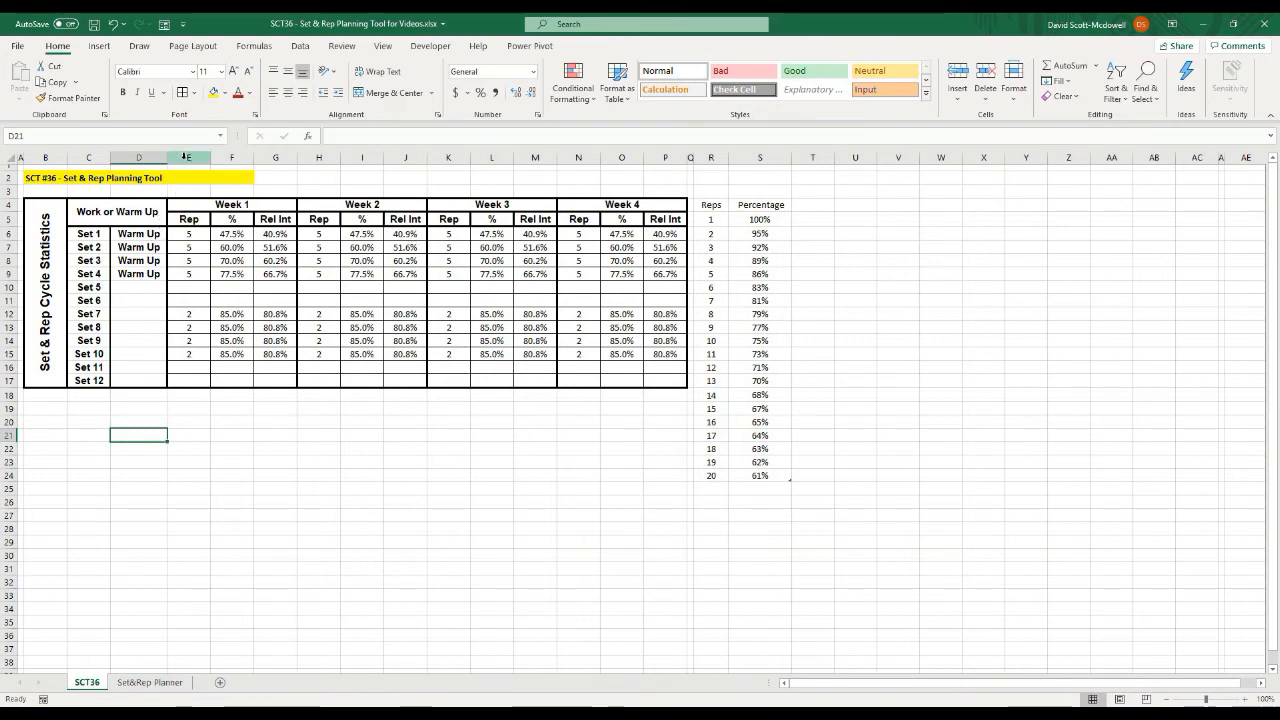
- Insert six narrow columns between the planner and the Reps and Percentage lookup table, starting at column R
left_click(706, 157)
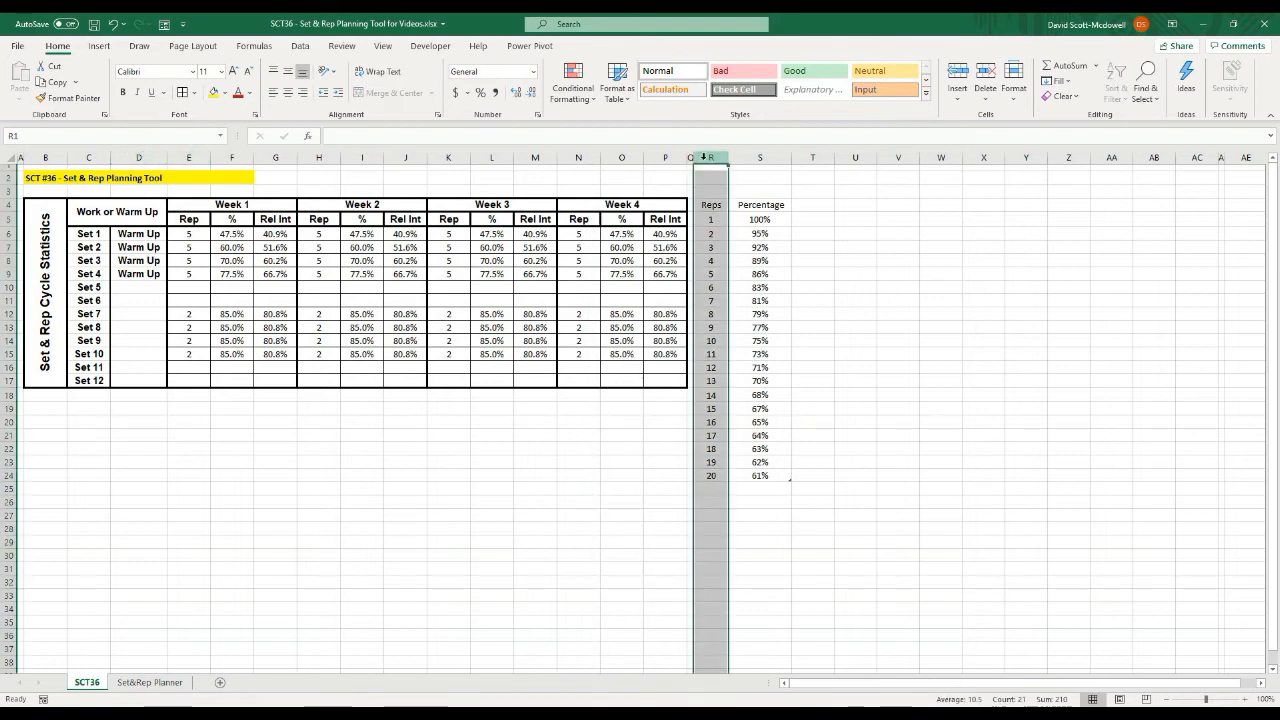
right_click(706, 157)
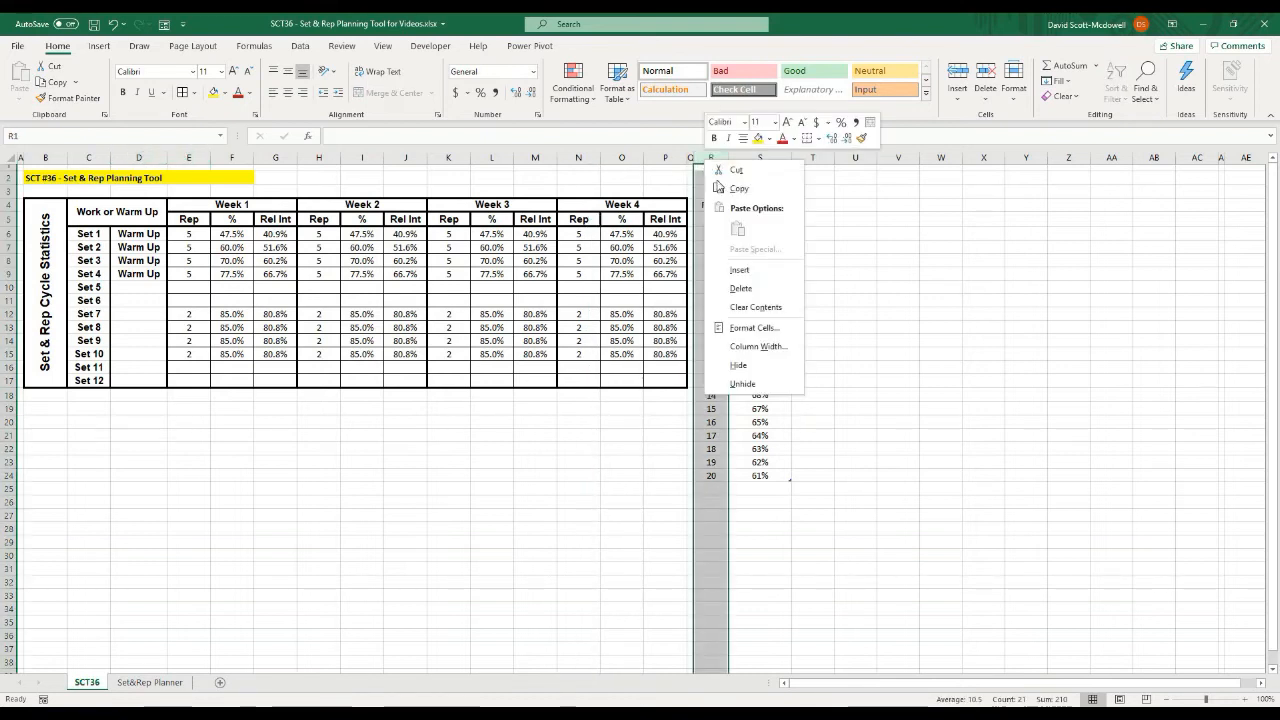
left_click(740, 270)
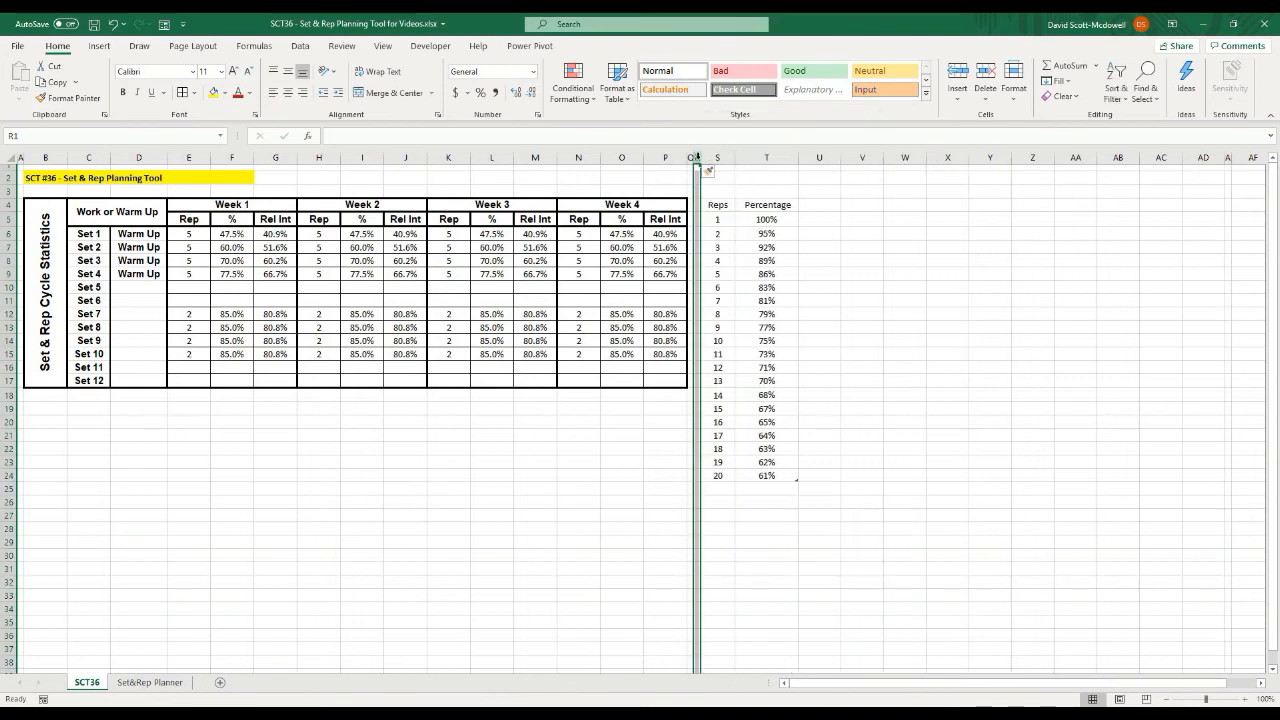
right_click(708, 157)
left_click(734, 269)
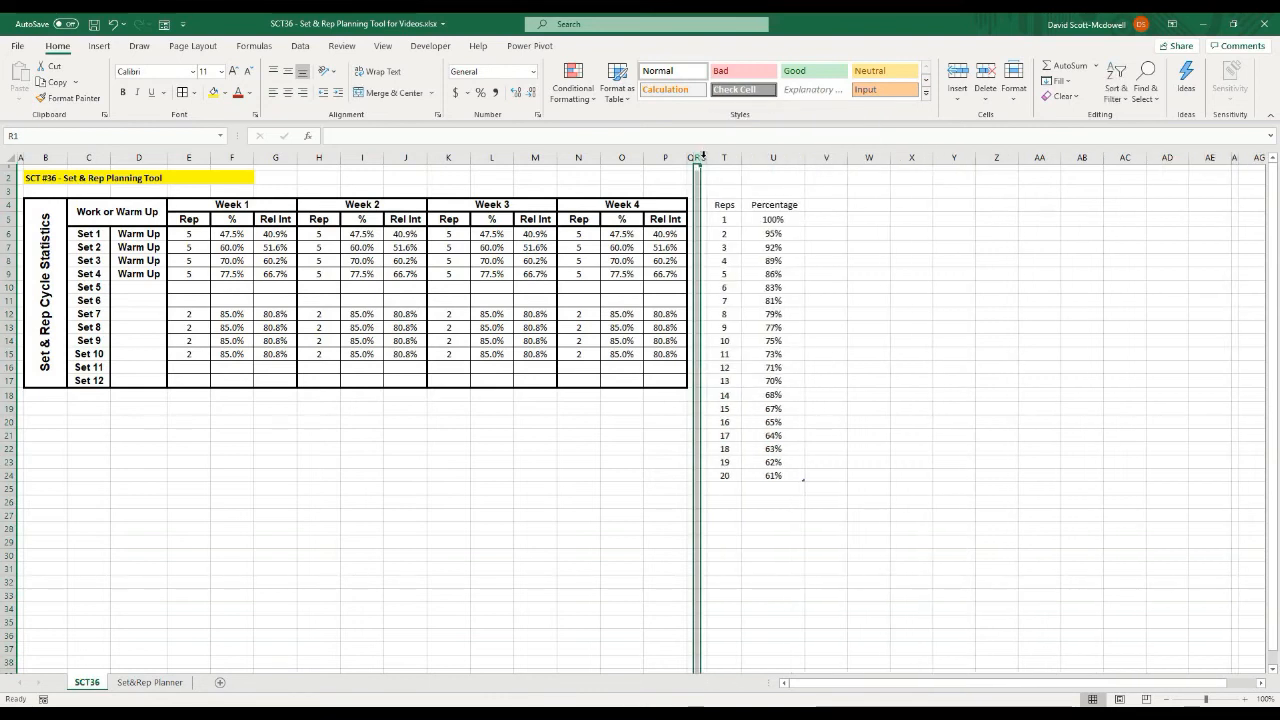
left_click(708, 157)
right_click(708, 157)
left_click(734, 269)
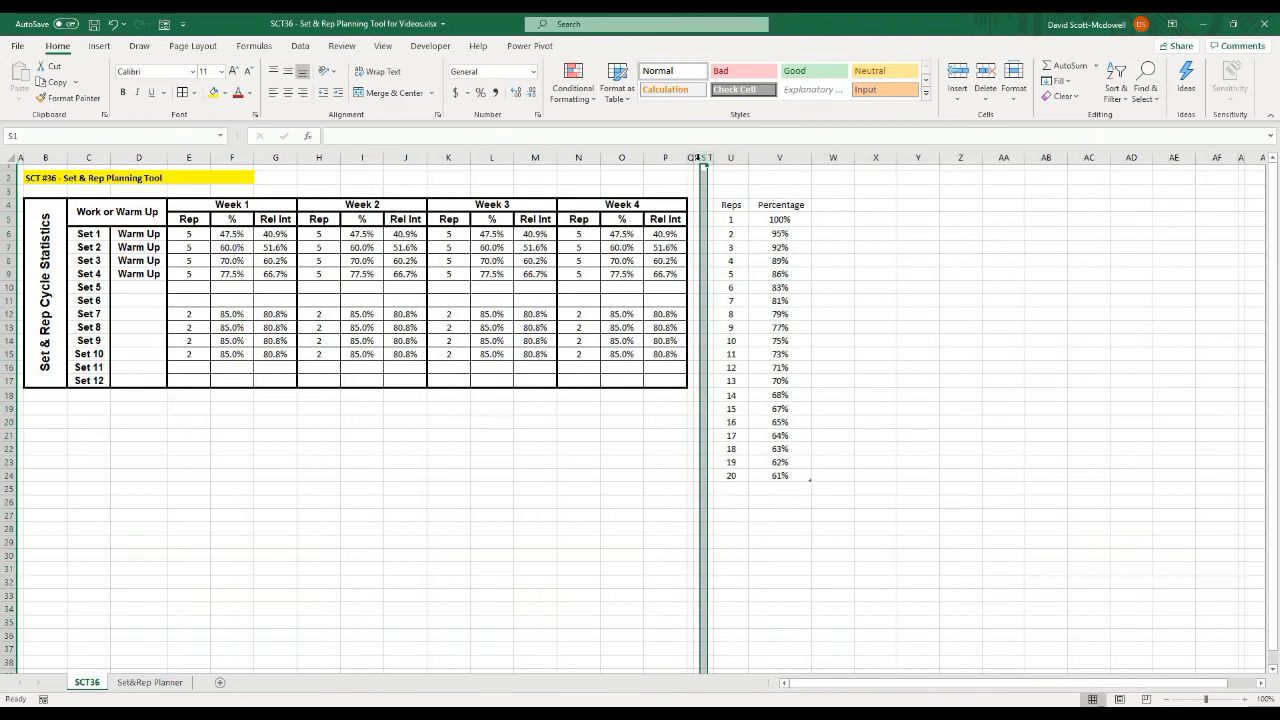
left_click(700, 157)
right_click(700, 157)
left_click(753, 275)
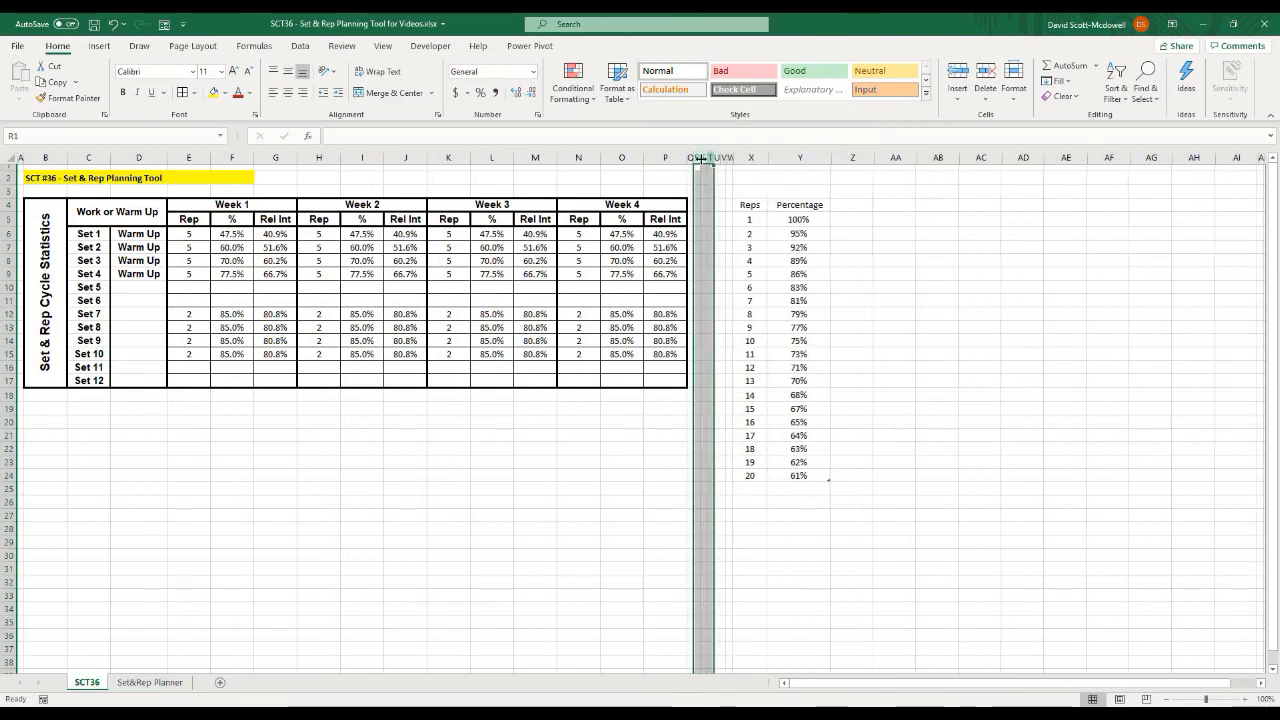
- Insert seven more narrow columns before the lookup table so that its Reps column falls in AE
left_click_drag(700, 157, 737, 157)
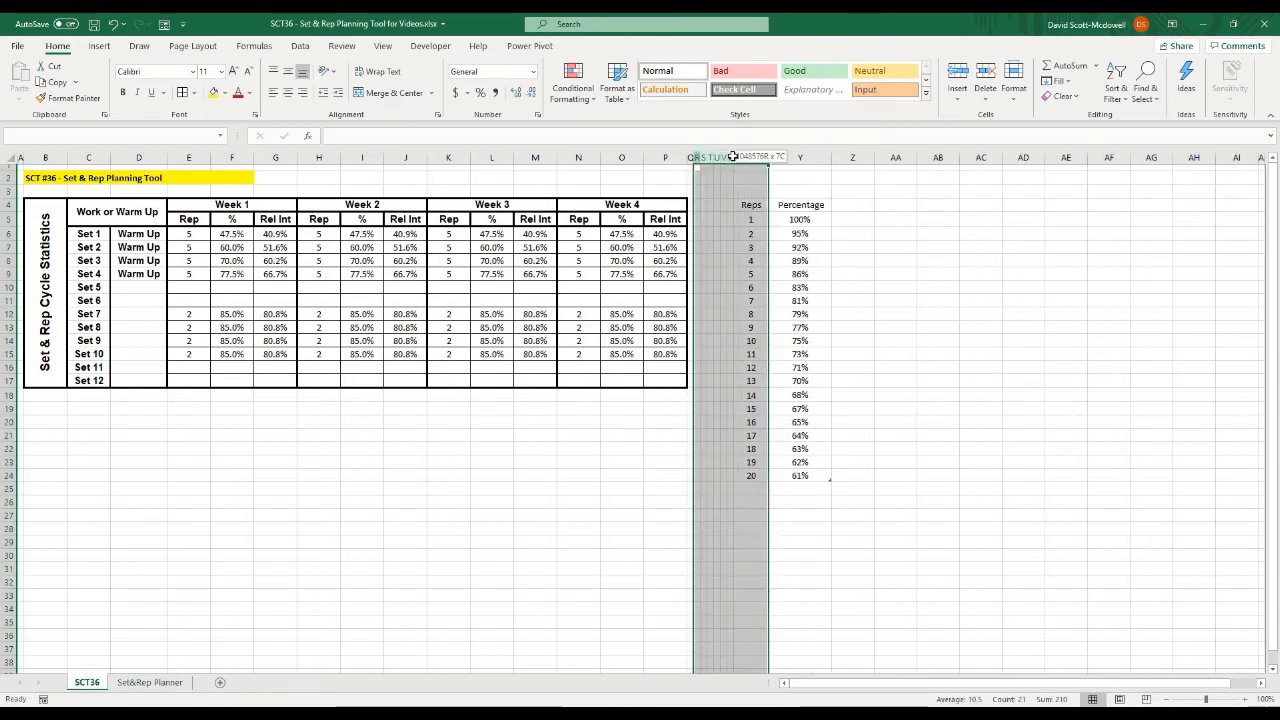
right_click(737, 157)
left_click(760, 272)
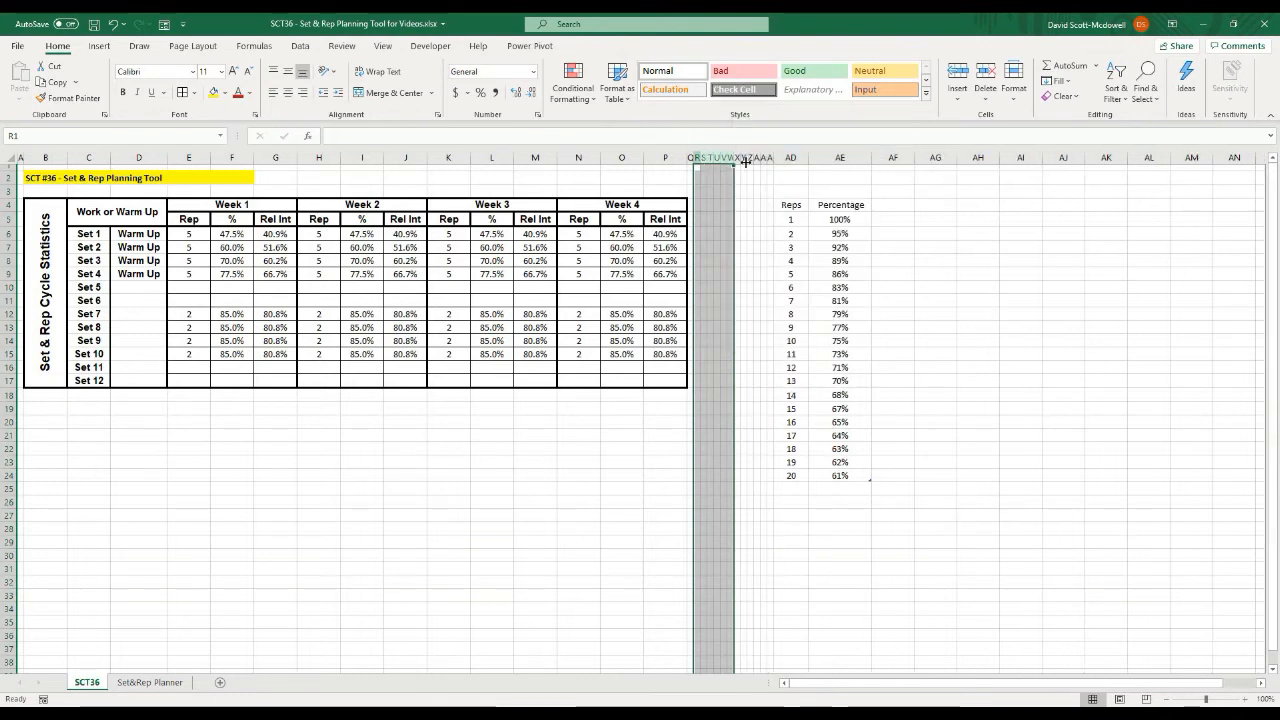
left_click(770, 157)
right_click(770, 157)
left_click(812, 268)
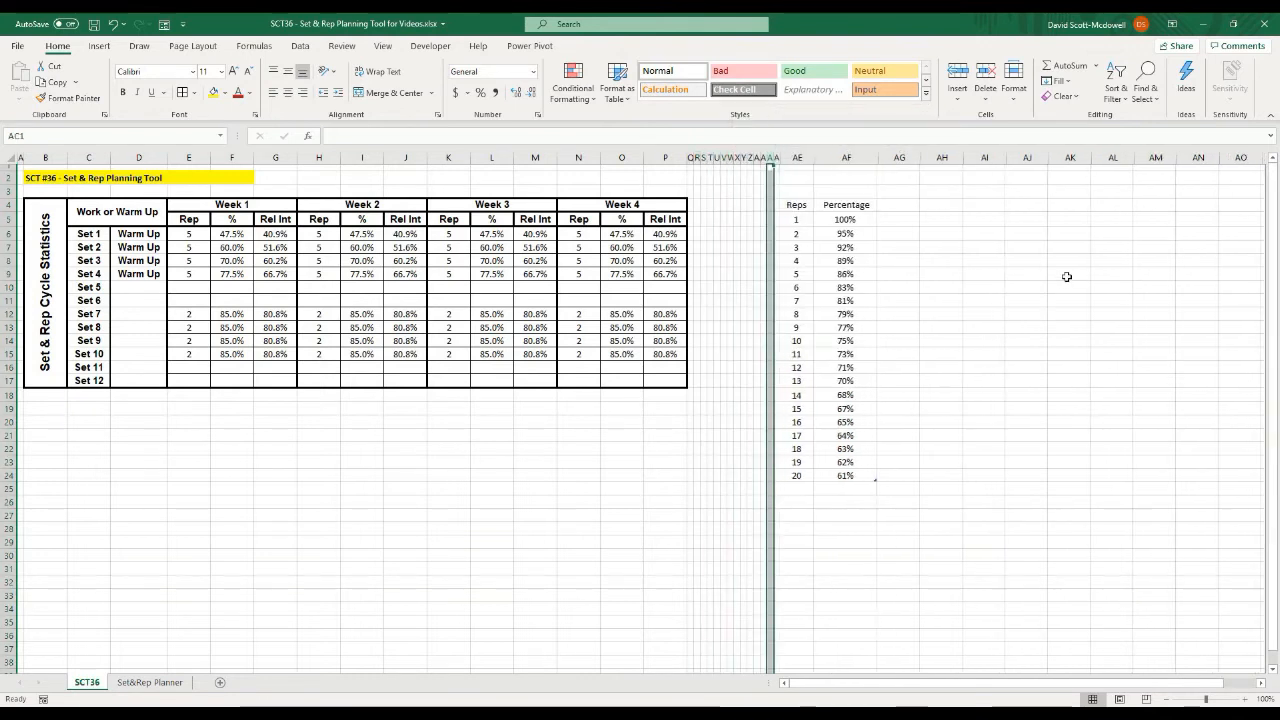
left_click(1066, 275)
left_click_drag(183, 203, 615, 378)
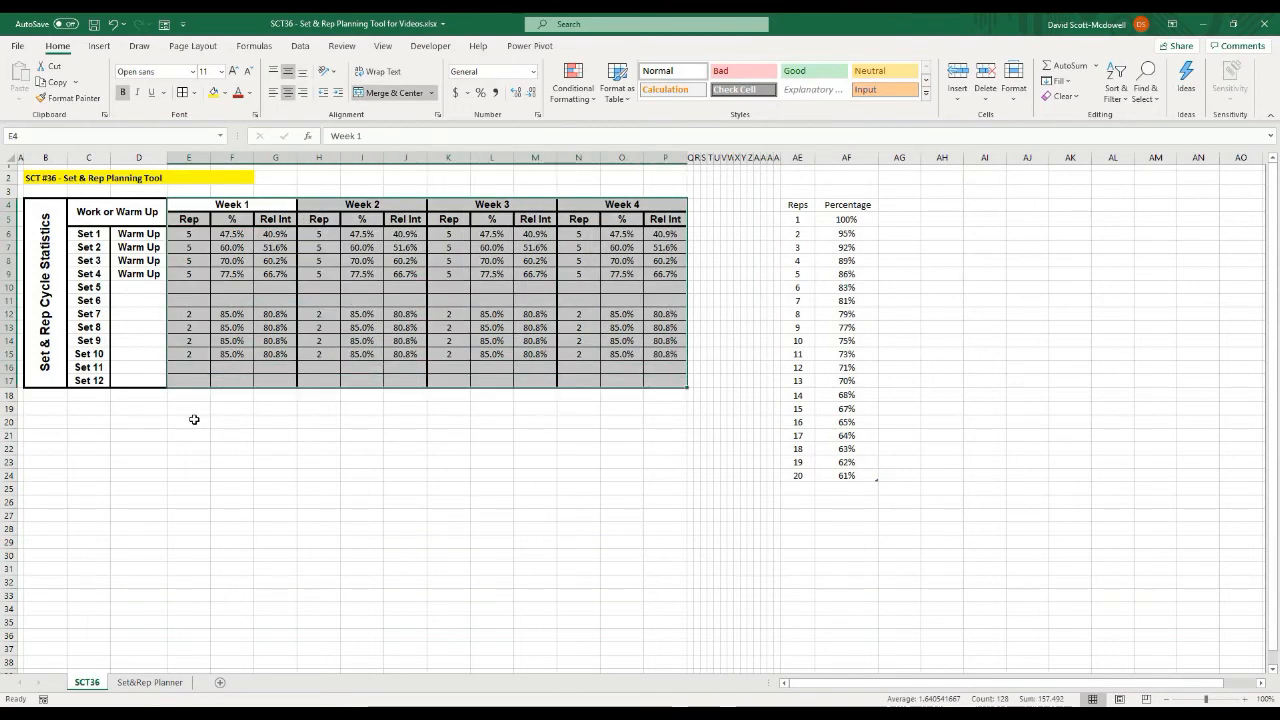
left_click(192, 419)
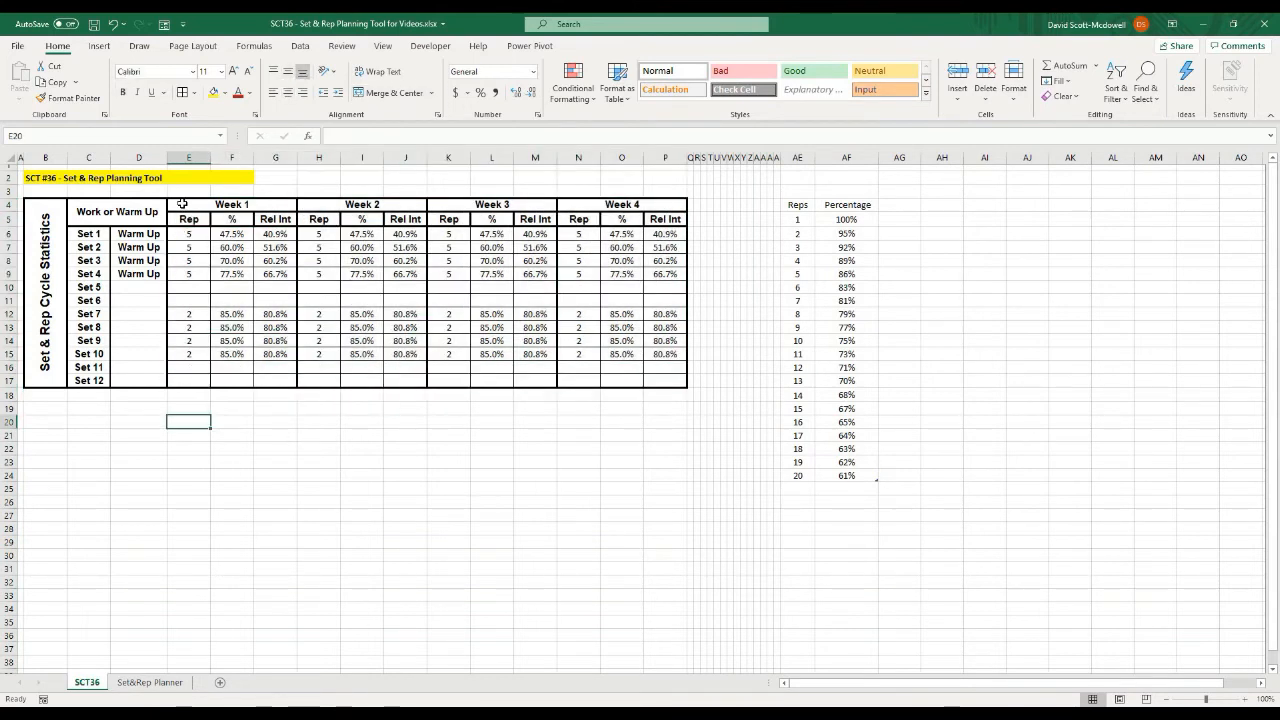
- Apply the column widths of E:P to the narrow columns starting at R
left_click_drag(178, 191, 660, 196)
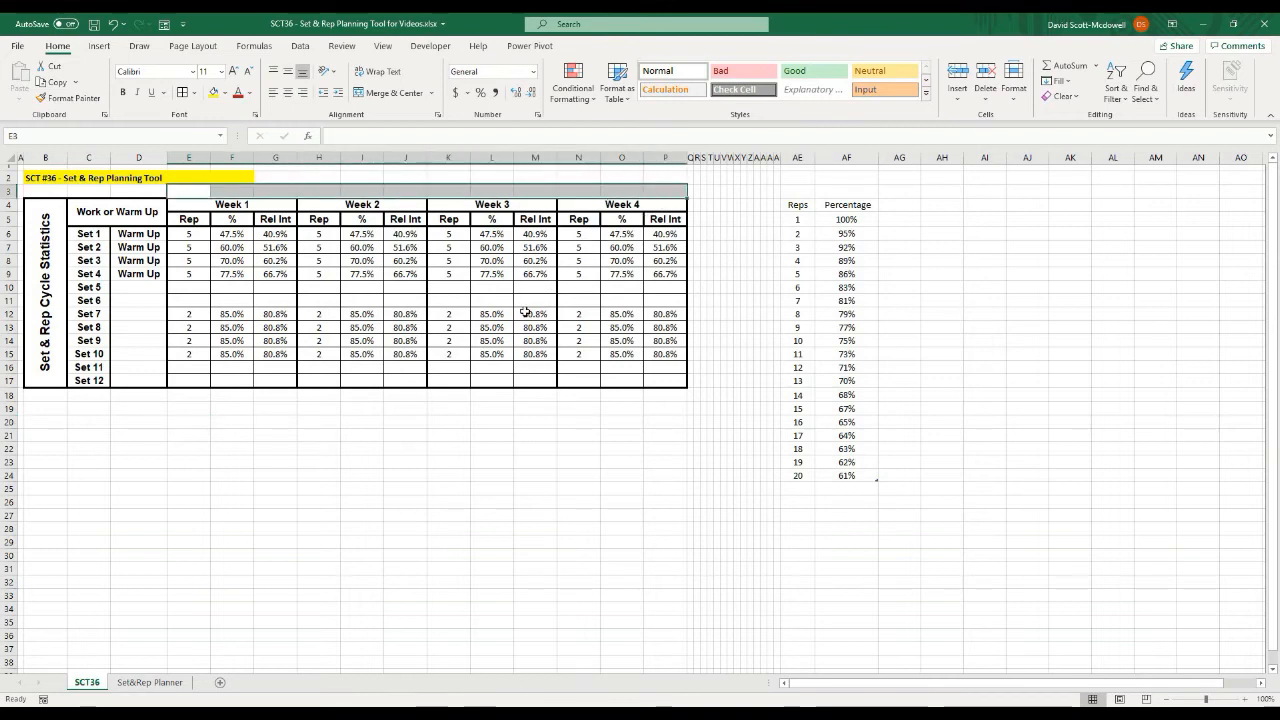
key("ctrl+c")
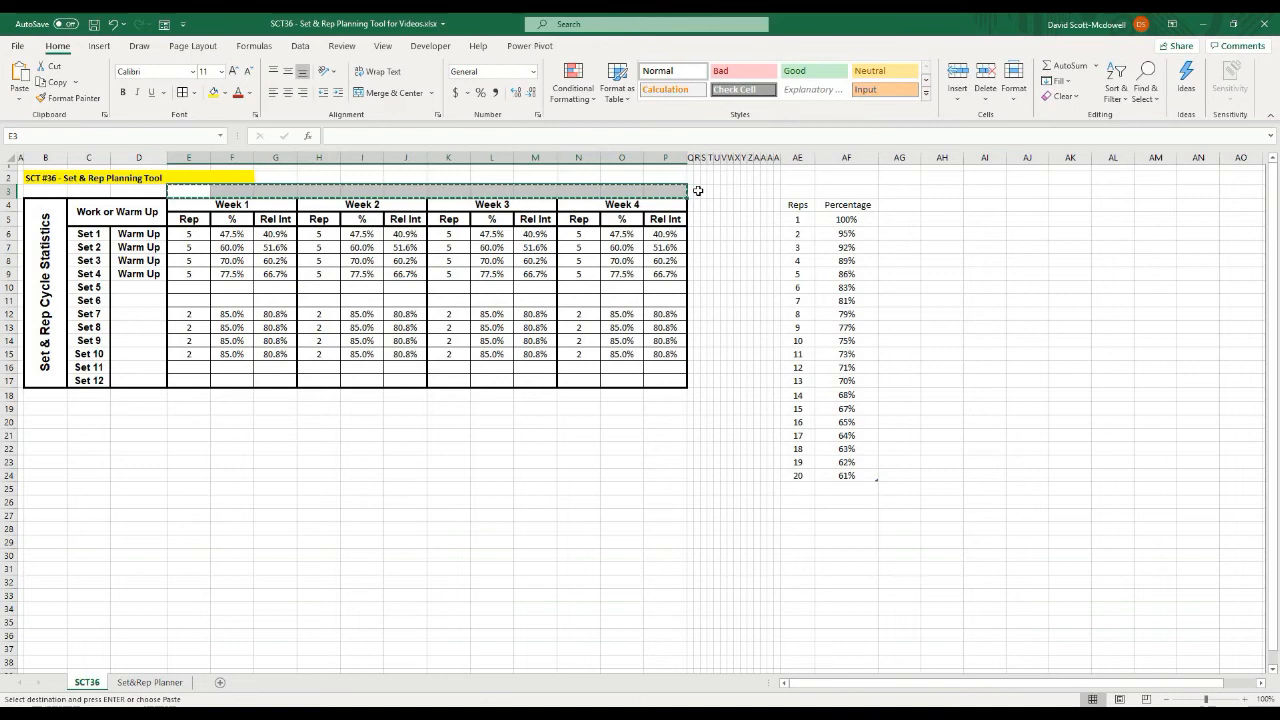
left_click(697, 191)
right_click(698, 193)
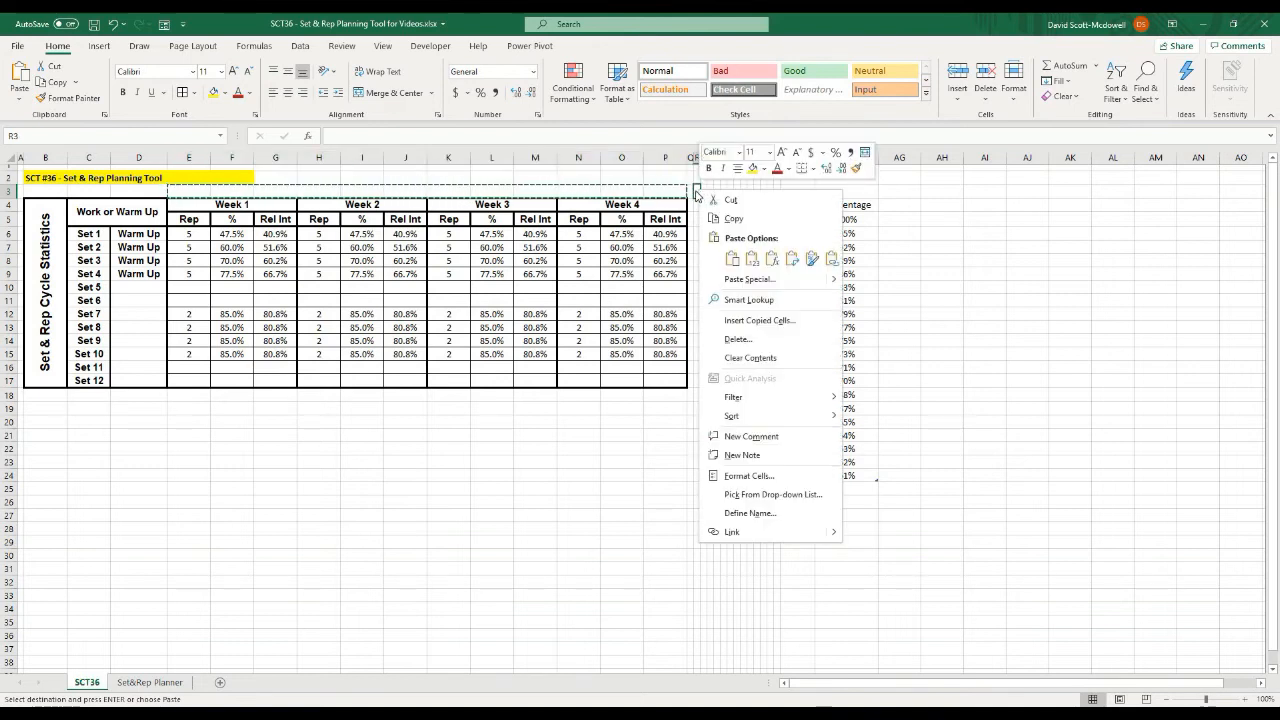
mouse_move(836, 279)
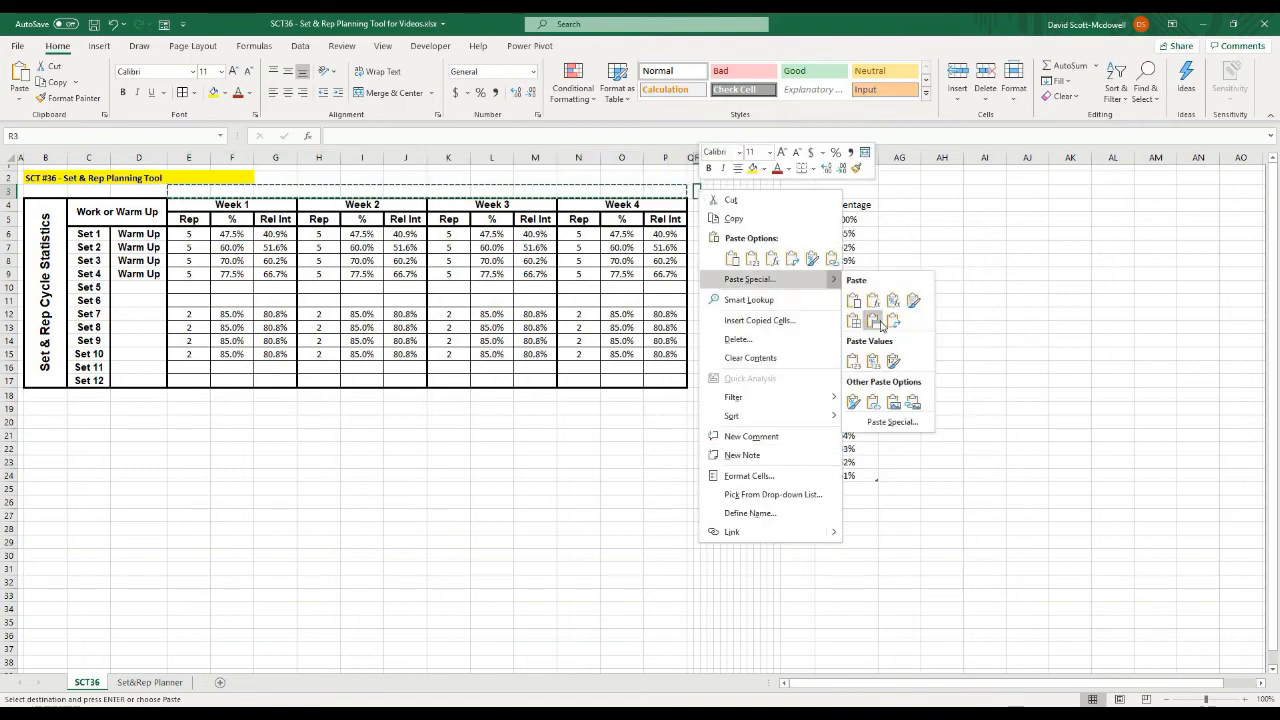
left_click(880, 320)
left_click(940, 300)
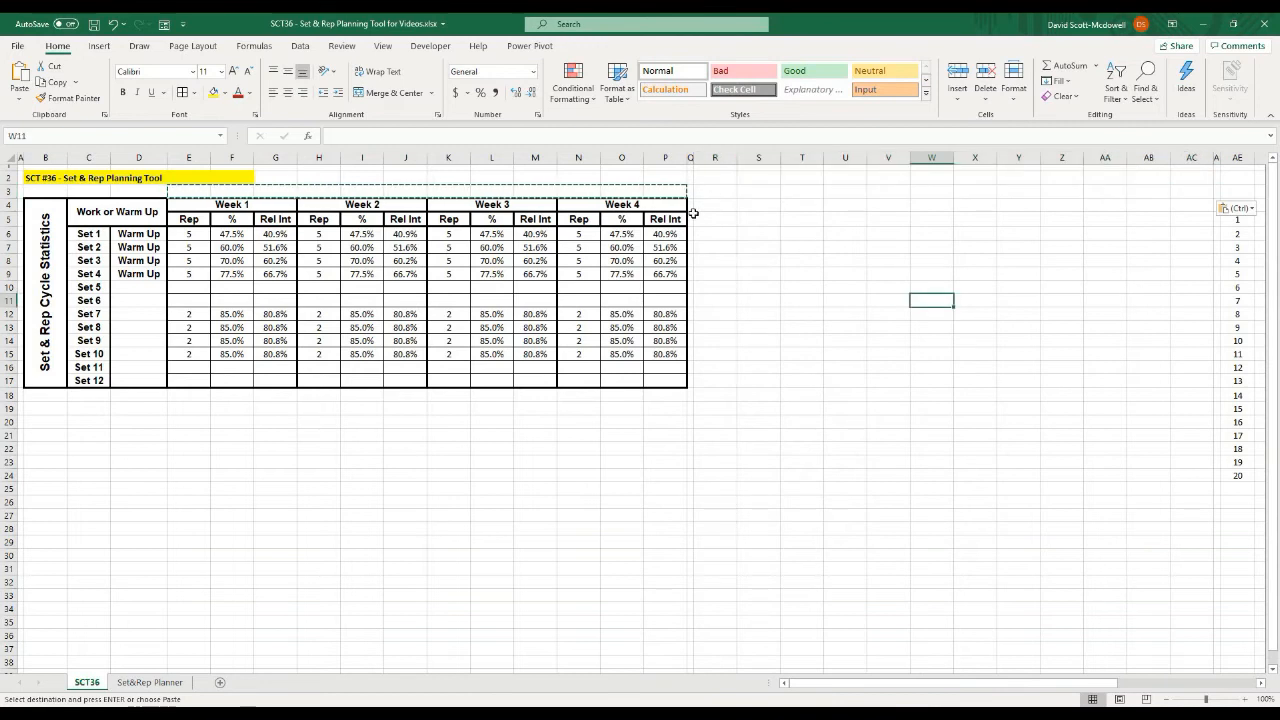
- Duplicate the four-week block E4:P17 beside the planner, starting at R4
left_click(265, 436)
left_click_drag(185, 204, 608, 374)
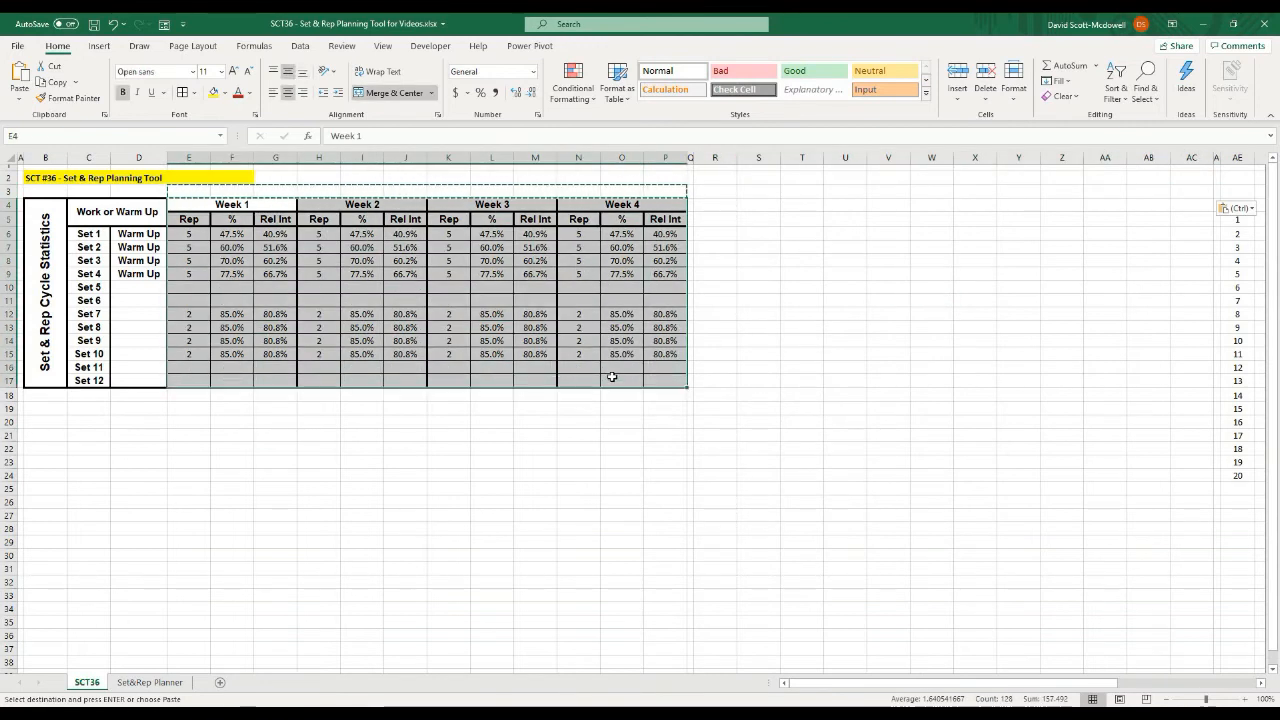
left_click(716, 205)
key("ctrl+v")
left_click(841, 473)
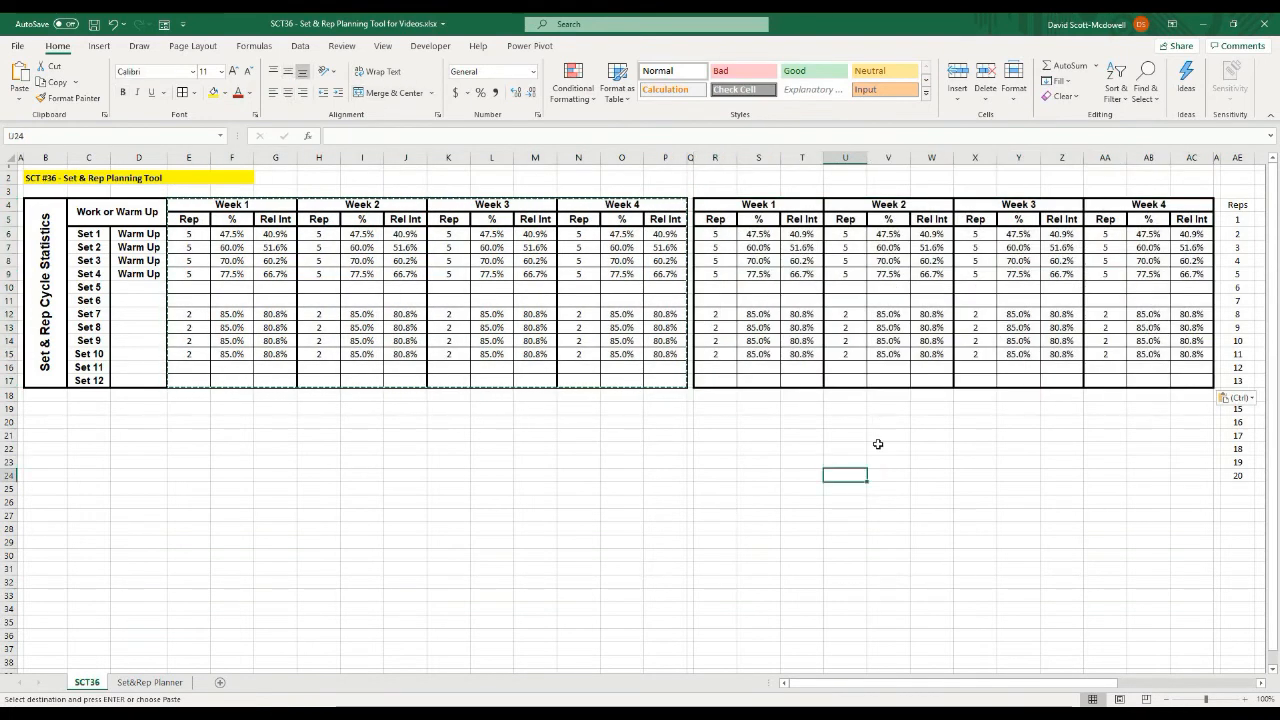
double_click(677, 461)
left_click(925, 449)
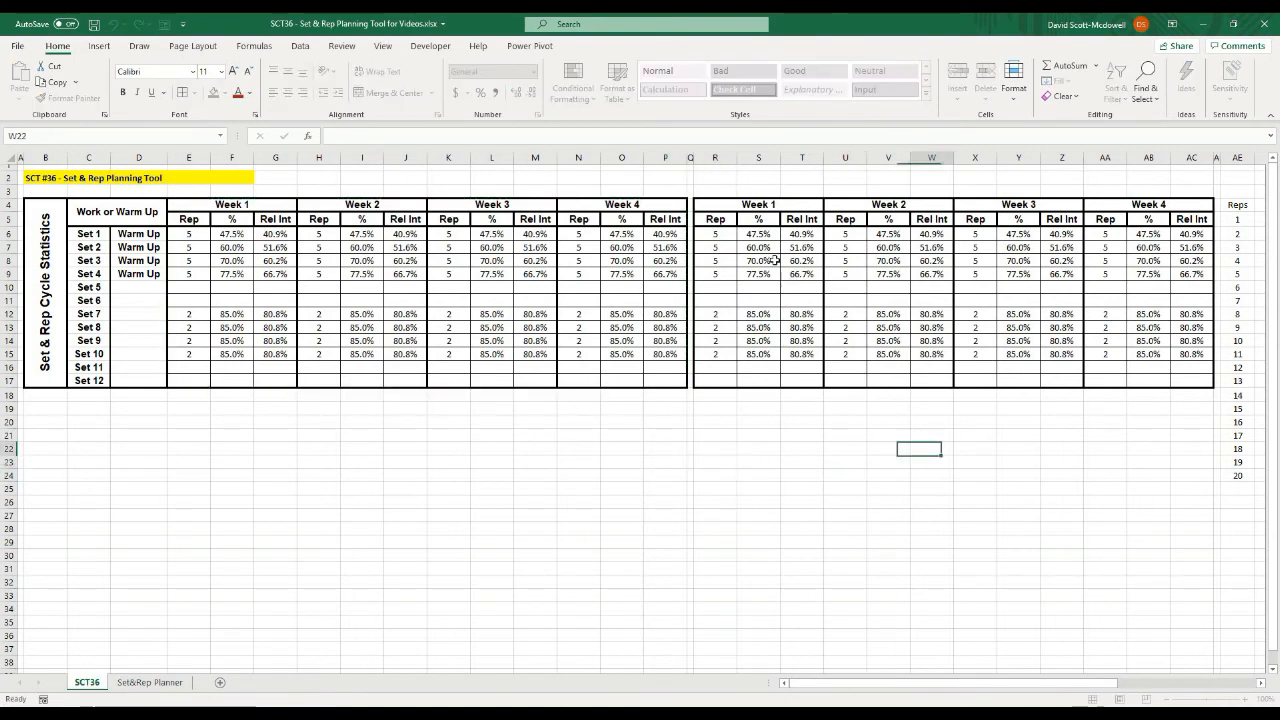
- Rename the duplicated block's Week 1 headers in R5:T5 as VH %, M% and L %
left_click(716, 219)
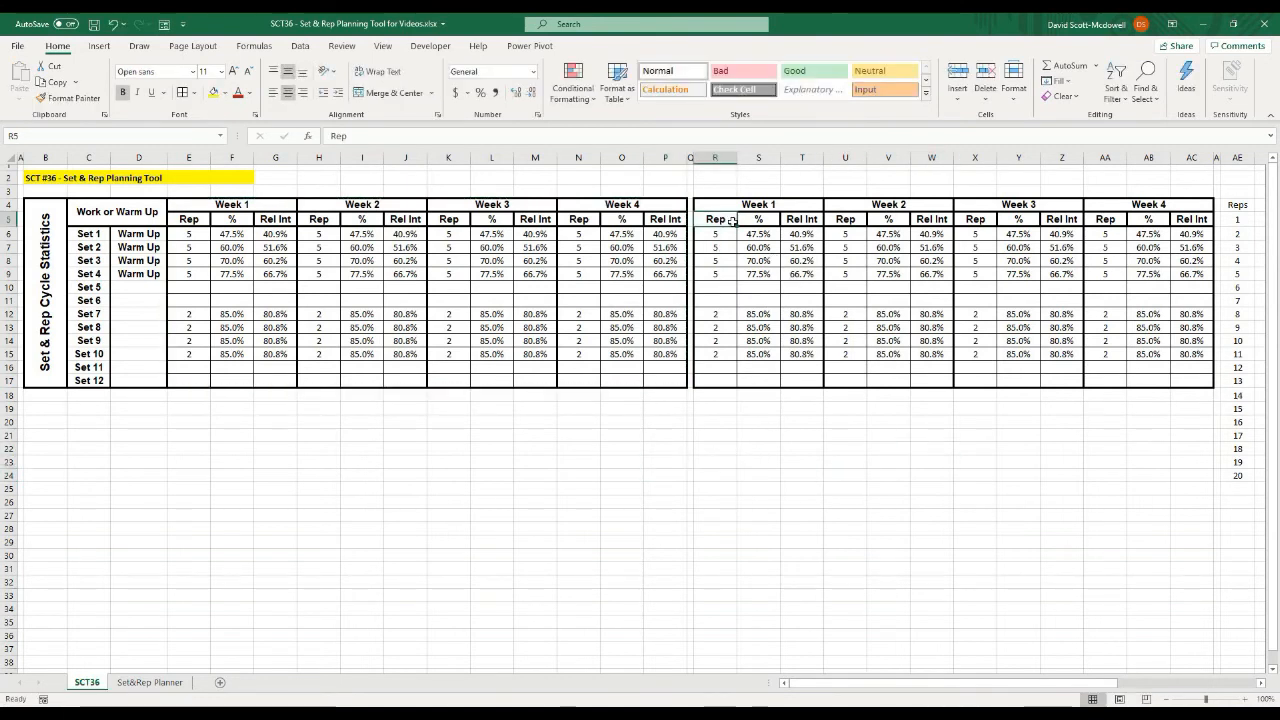
type("VH %")
key("Tab")
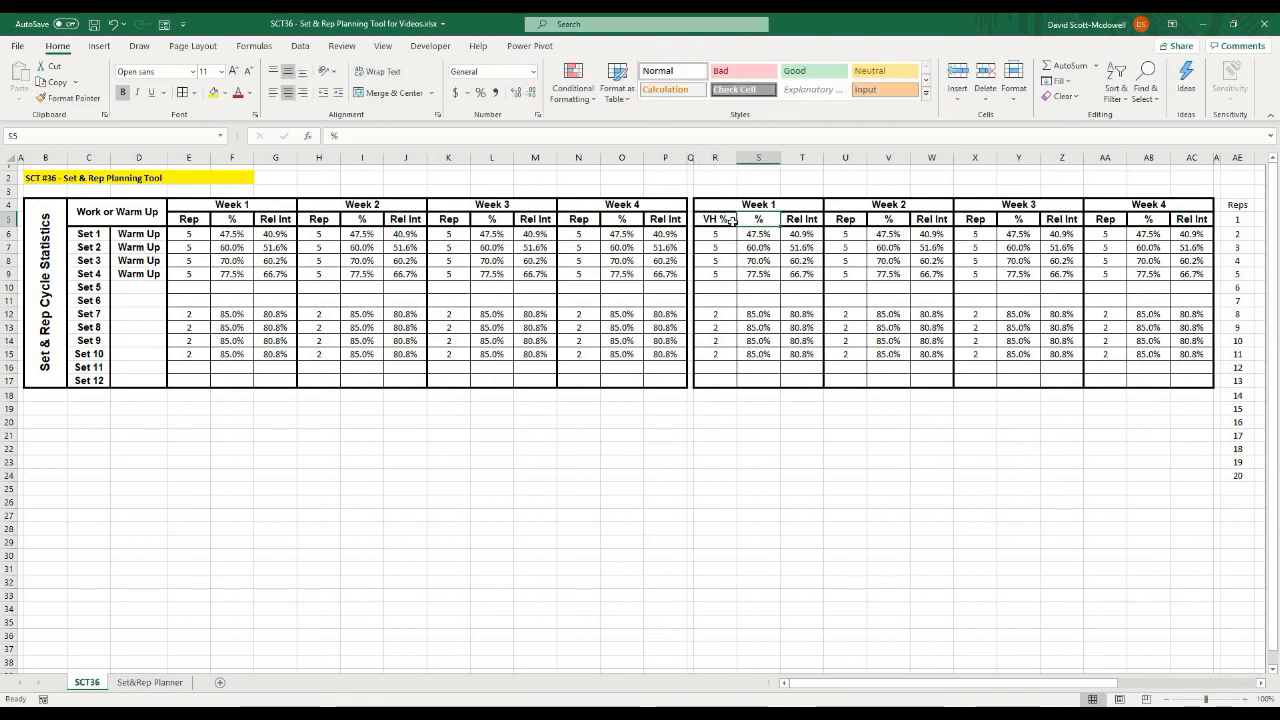
type("M%")
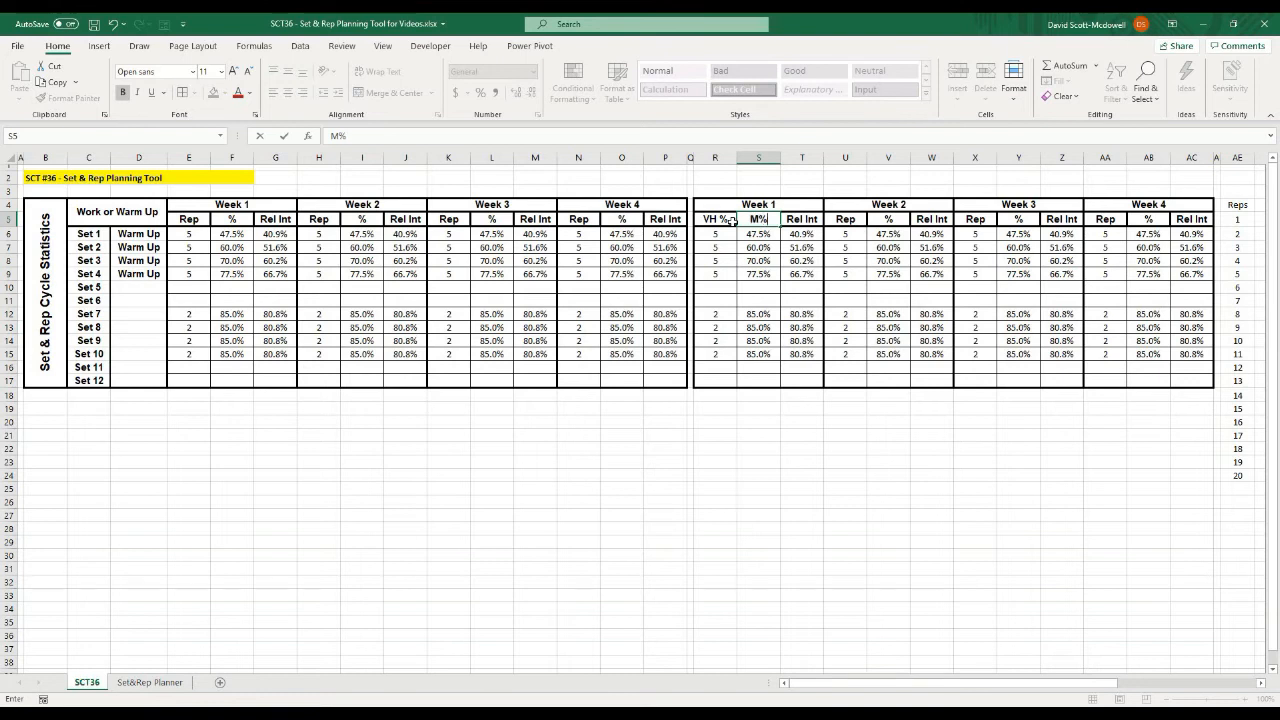
key("Tab")
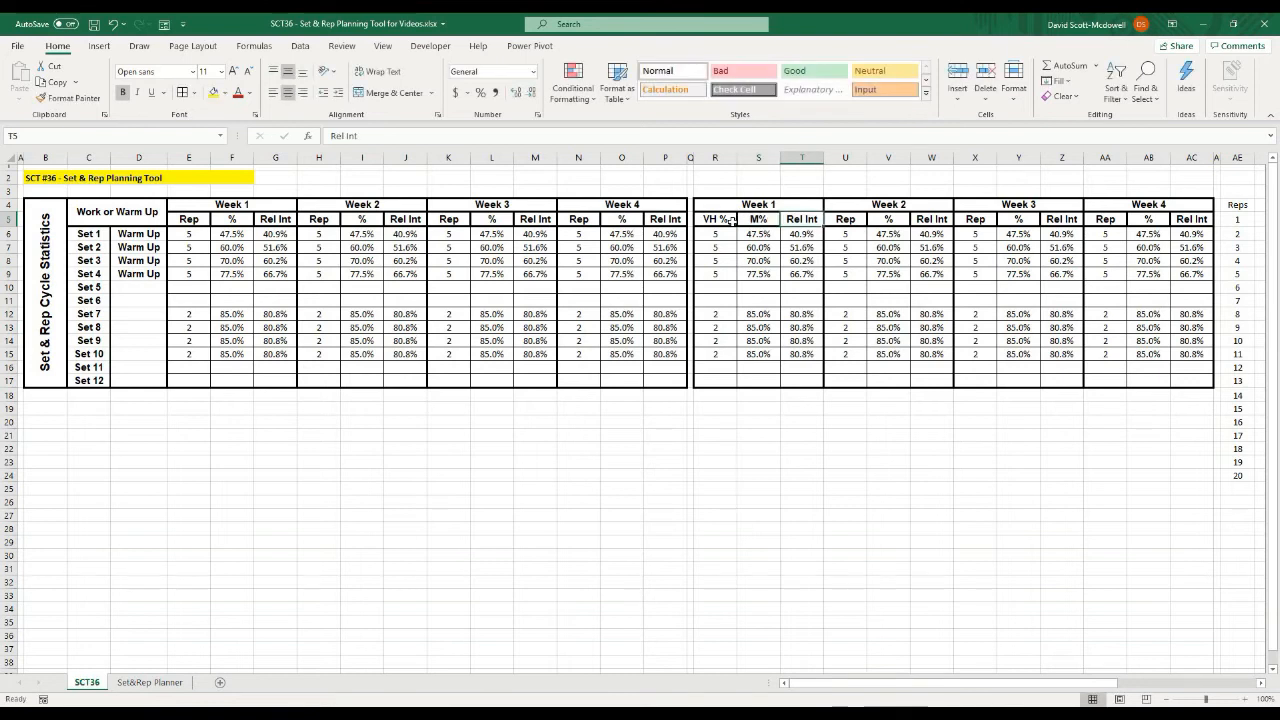
type("L")
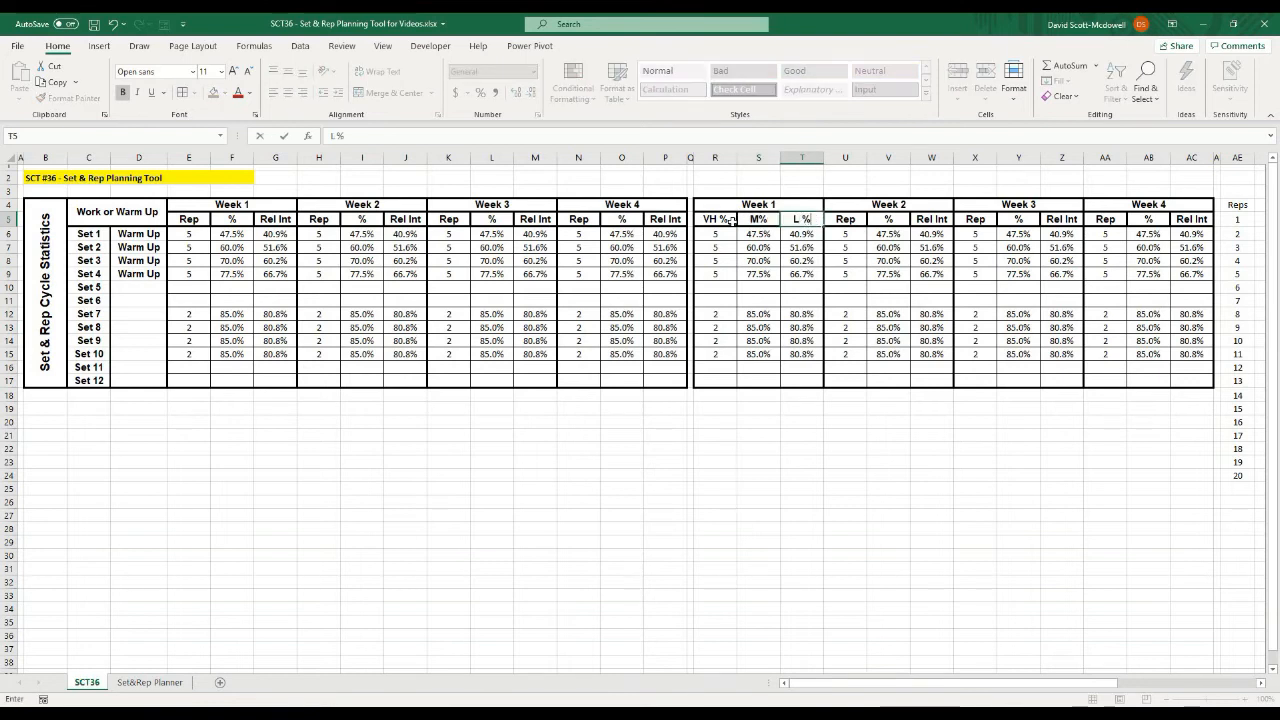
type(" %")
left_click(756, 513)
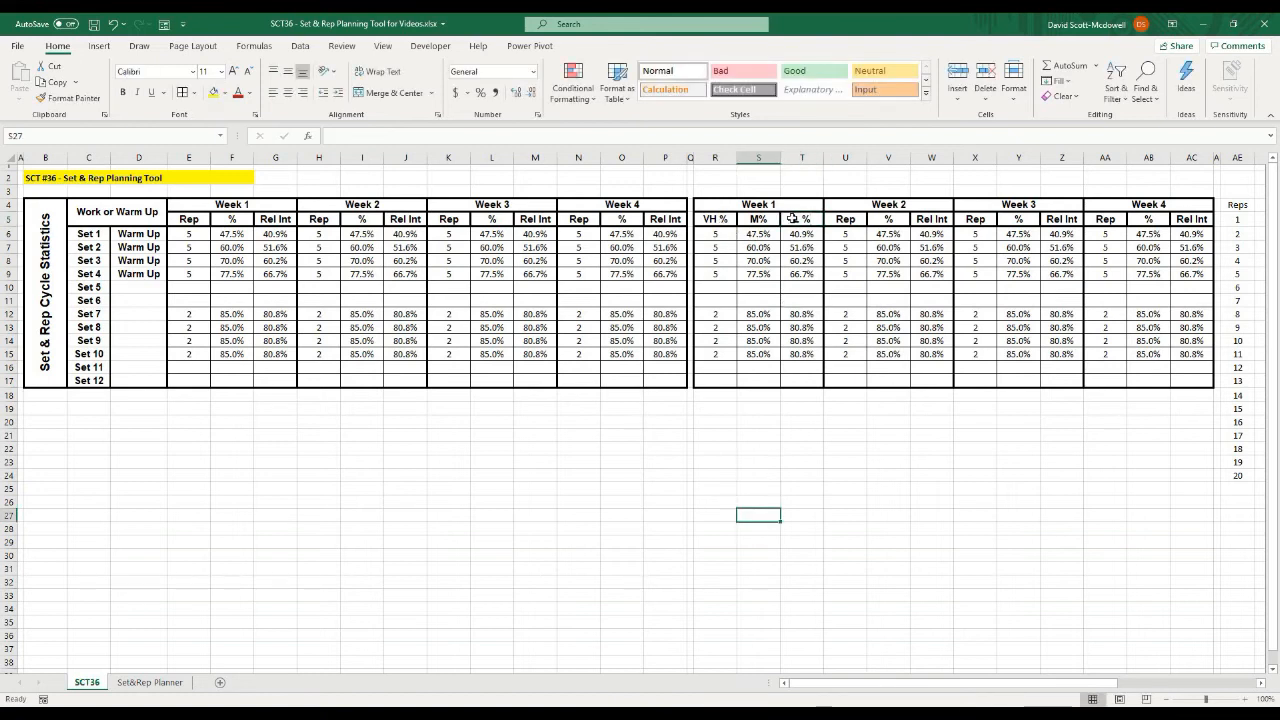
- Copy the VH %, M% and L % headers from R5:T5 to Weeks 2, 3 and 4 of the duplicated block
left_click_drag(715, 218, 796, 218)
key("ctrl+c")
left_click(845, 218)
key("ctrl+v")
left_click(975, 218)
key("ctrl+v")
left_click(1105, 218)
key("ctrl+v")
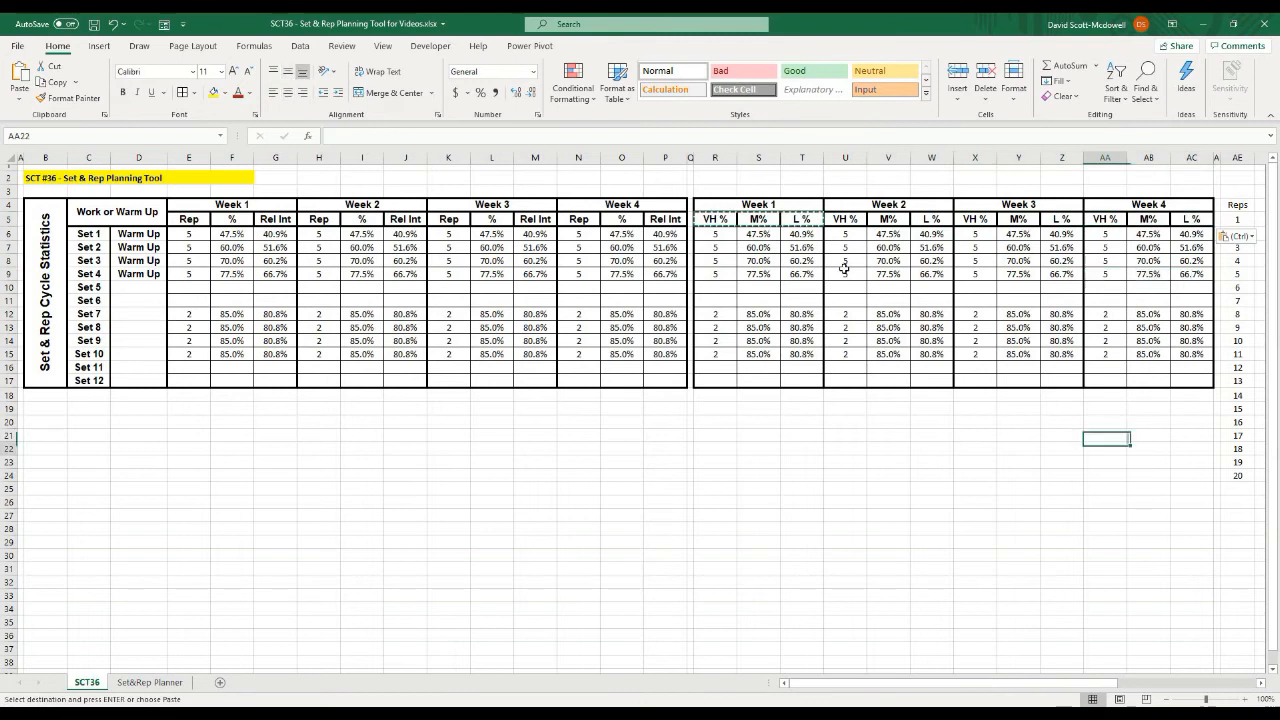
- Review the Week 1 contents copied into R6:S17 and the formula in T6
left_click(713, 234)
left_click_drag(775, 278, 756, 381)
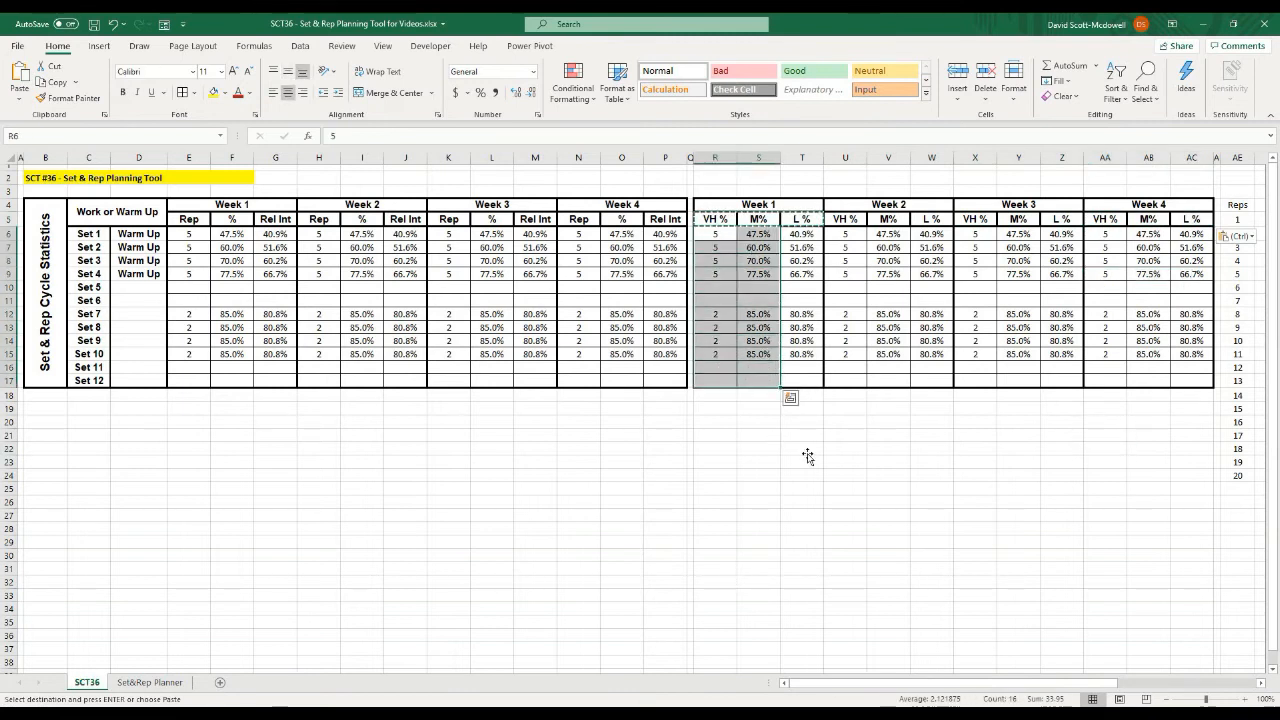
left_click(808, 456)
left_click(802, 234)
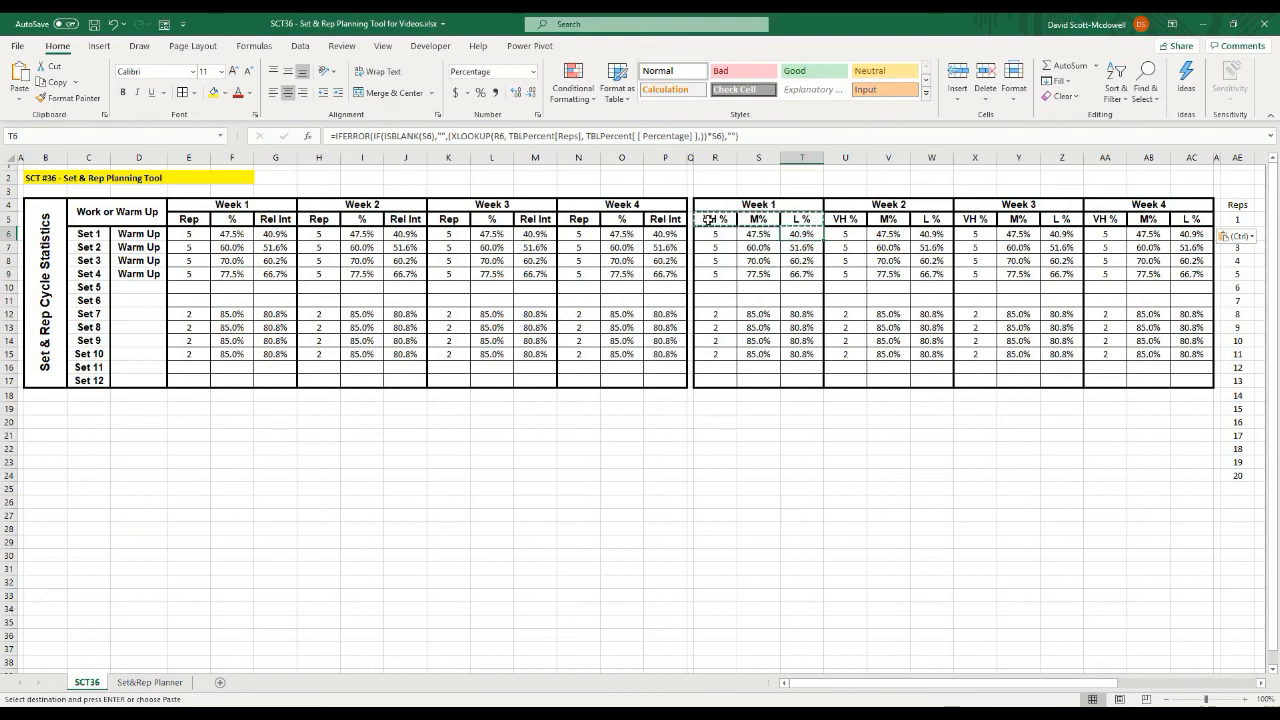
left_click(753, 440)
key("BackSpace")
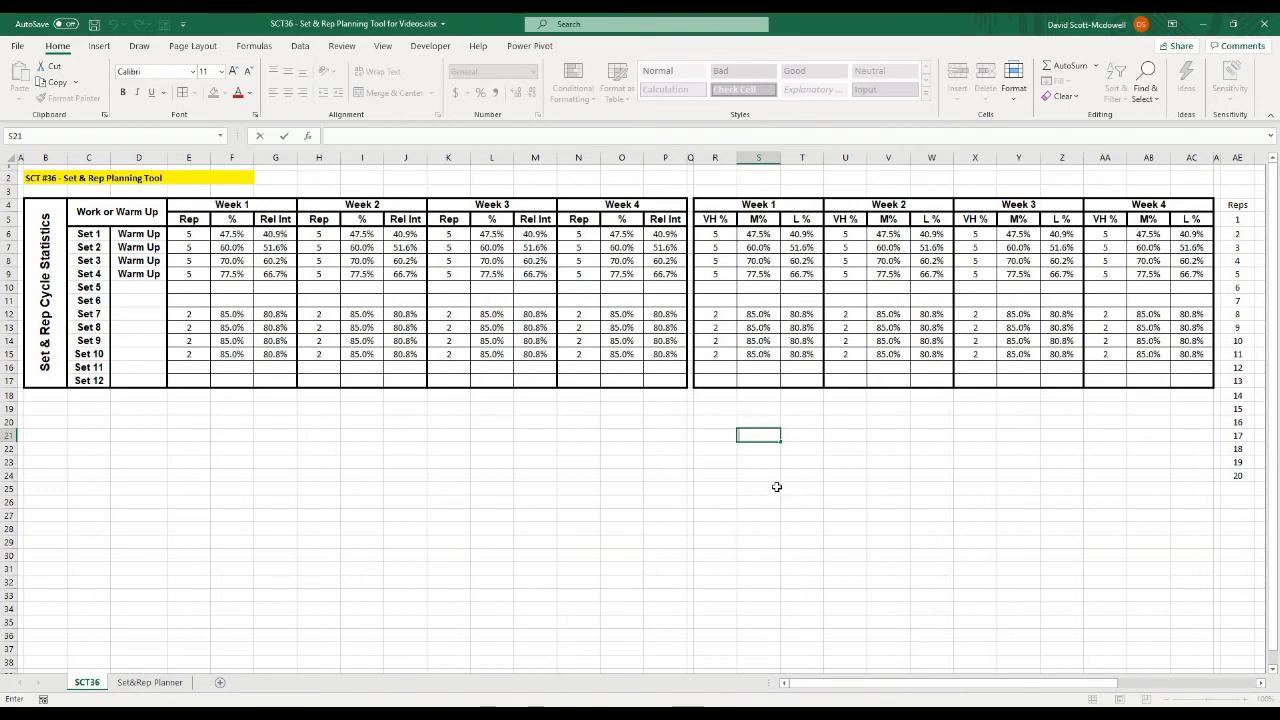
key("Return")
- Examine the Week 1 Set 1 relative intensity formula in G6, including its ISBLANK reference
left_click(278, 232)
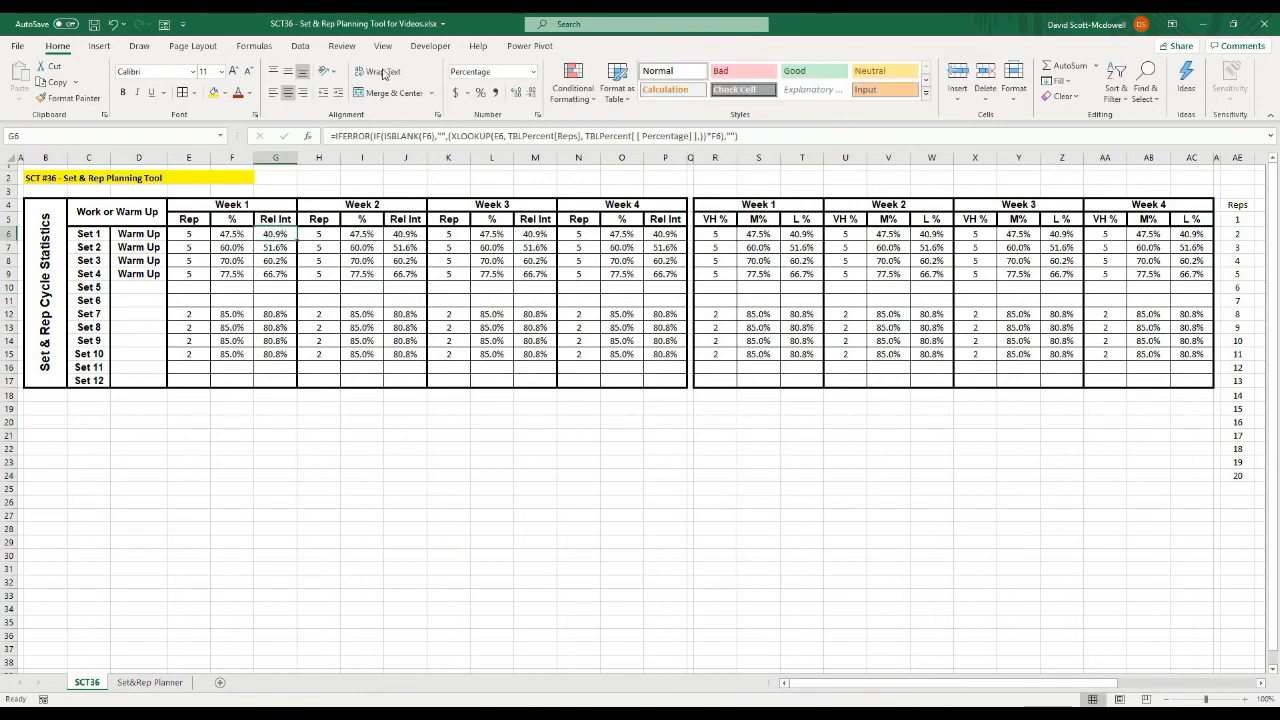
double_click(282, 234)
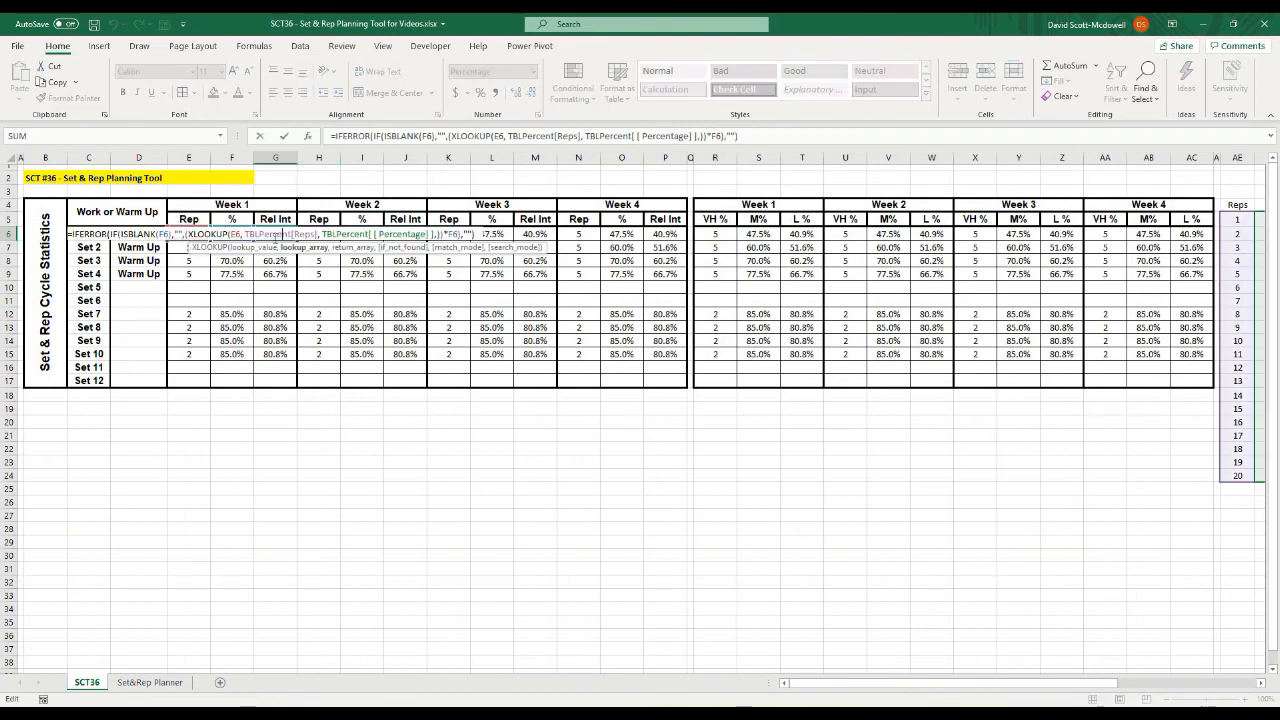
left_click(288, 434)
left_click(276, 232)
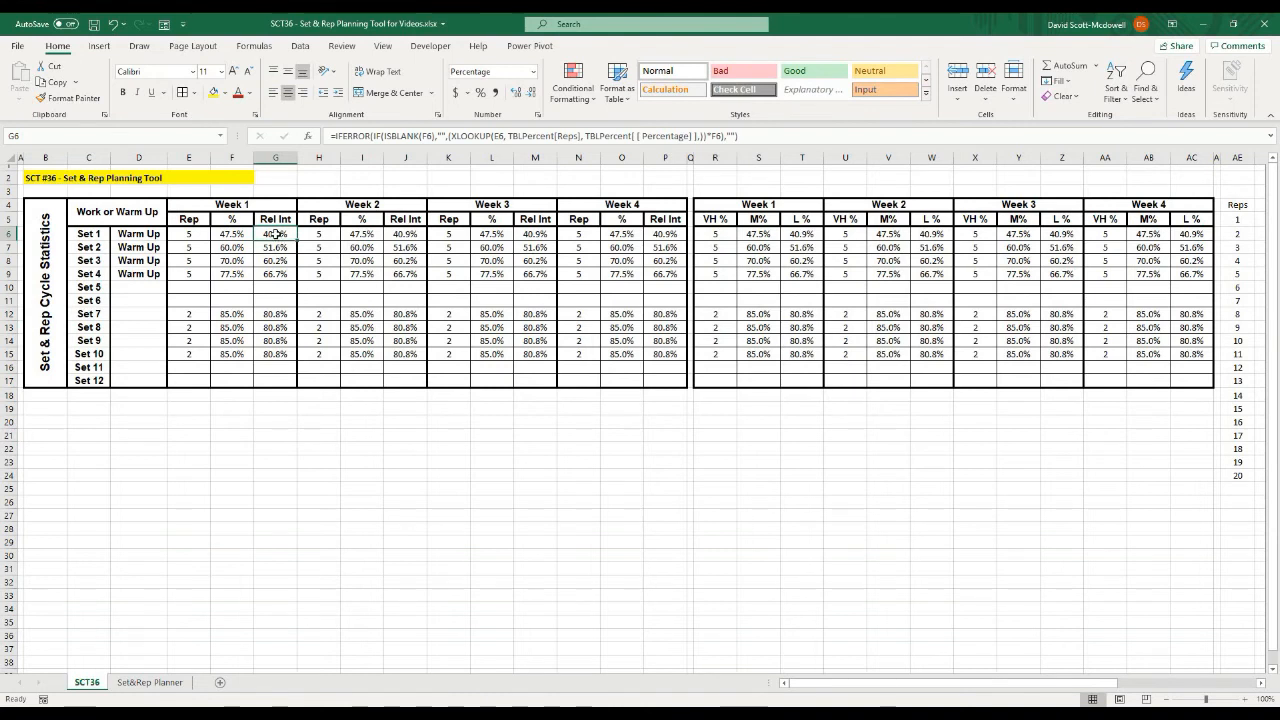
left_click(427, 135)
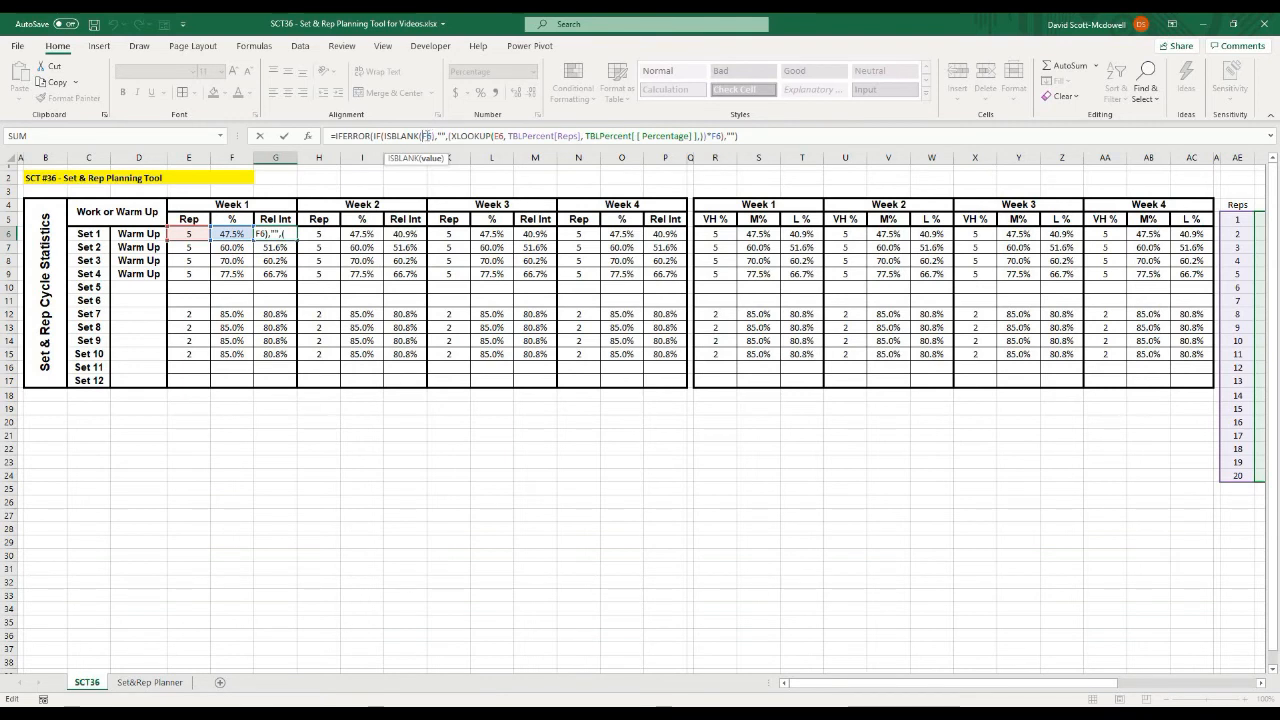
left_click(275, 408)
left_click(270, 354)
left_click(851, 134)
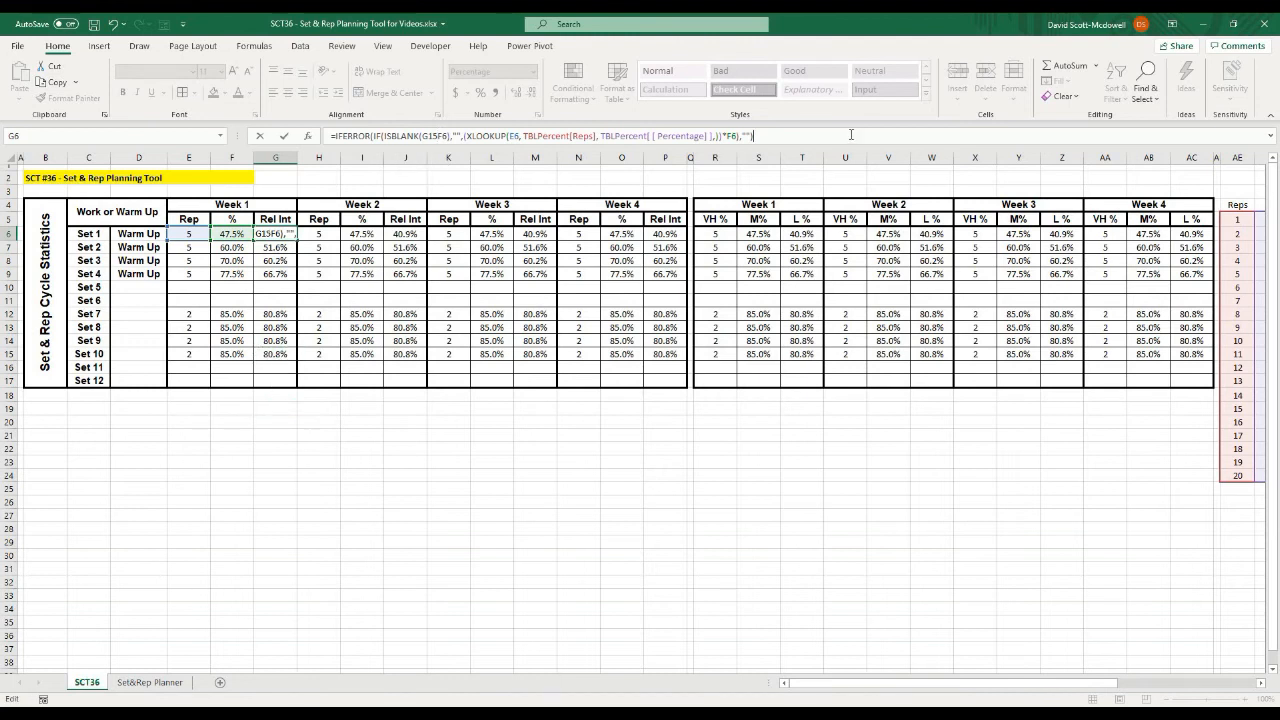
right_click(172, 438)
key("Escape")
left_click(275, 234)
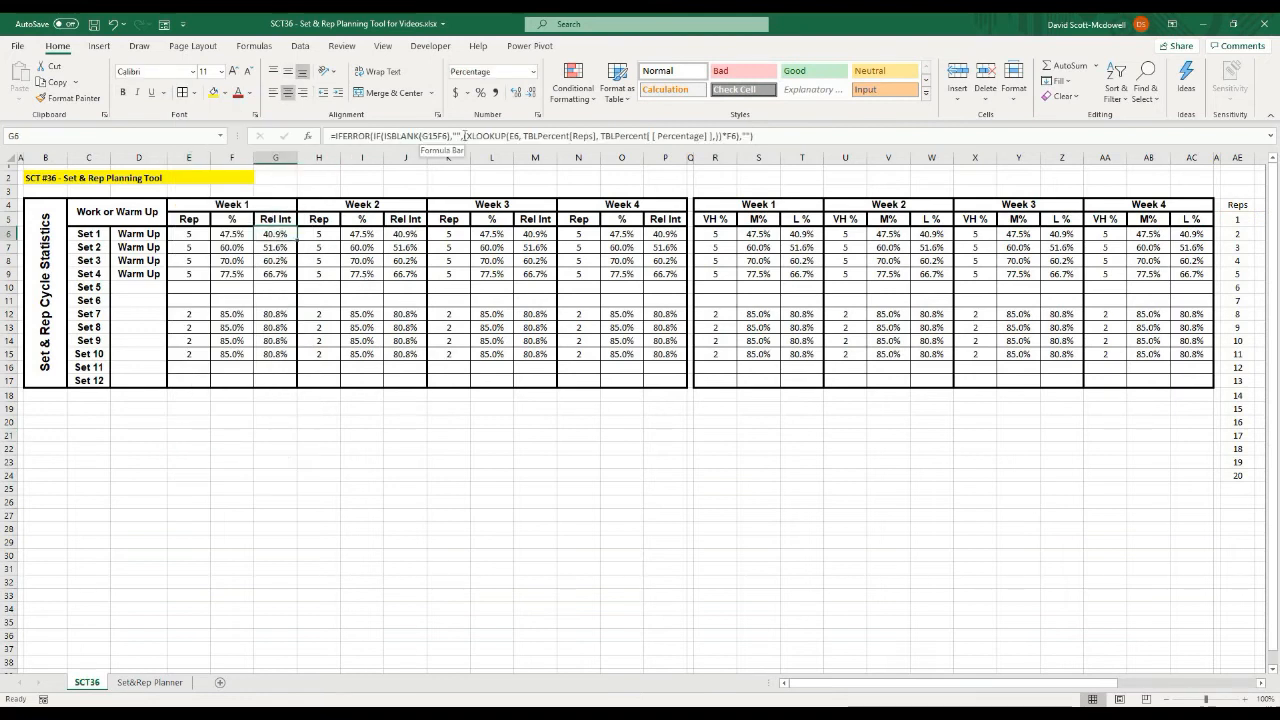
- Anchor the reps reference in G6's XLOOKUP as $E6, and use just =XLOOKUP($E6, TBLPercent[Reps], TBLPercent[[Percentage]],) as the VH % formula in R6
left_click(513, 135)
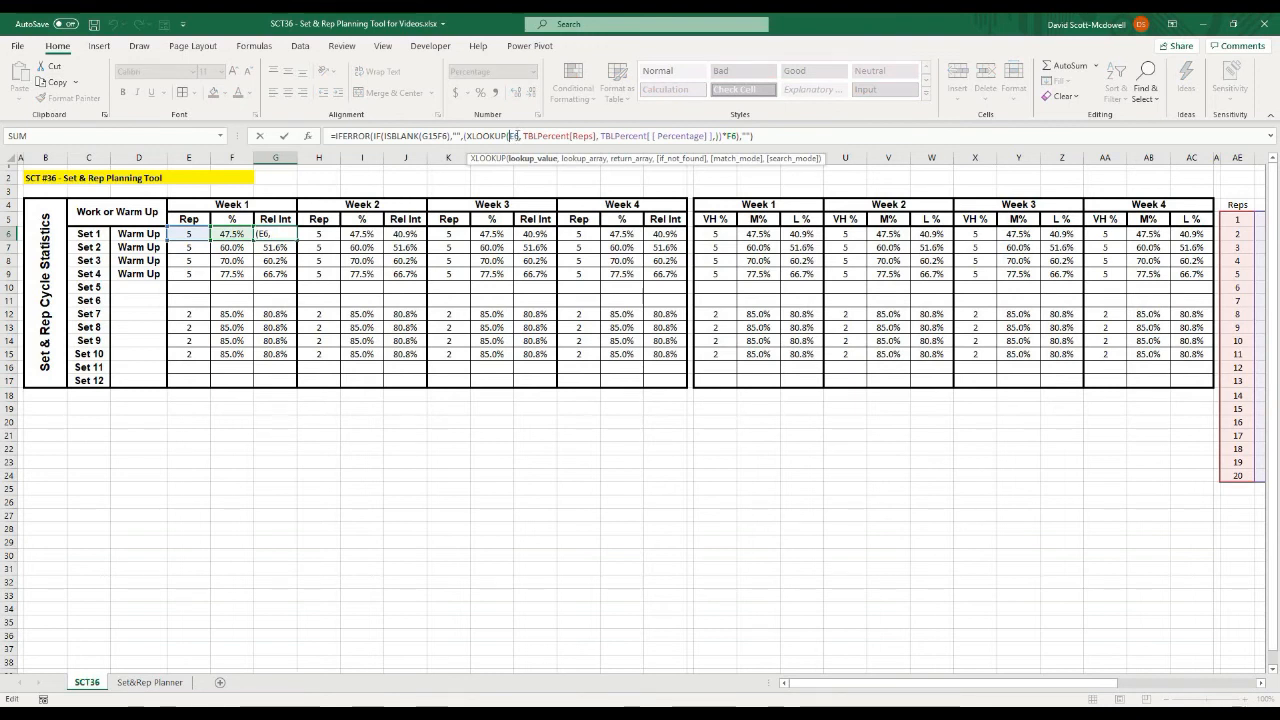
type("$")
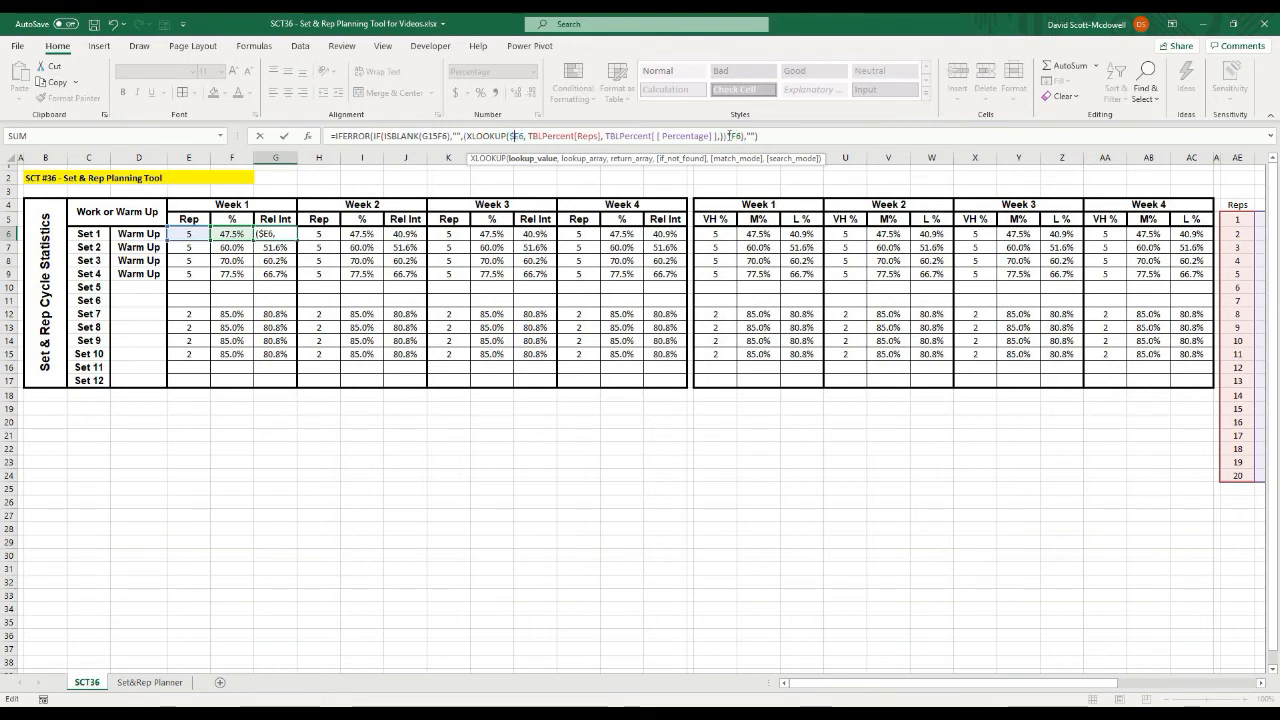
left_click(731, 136)
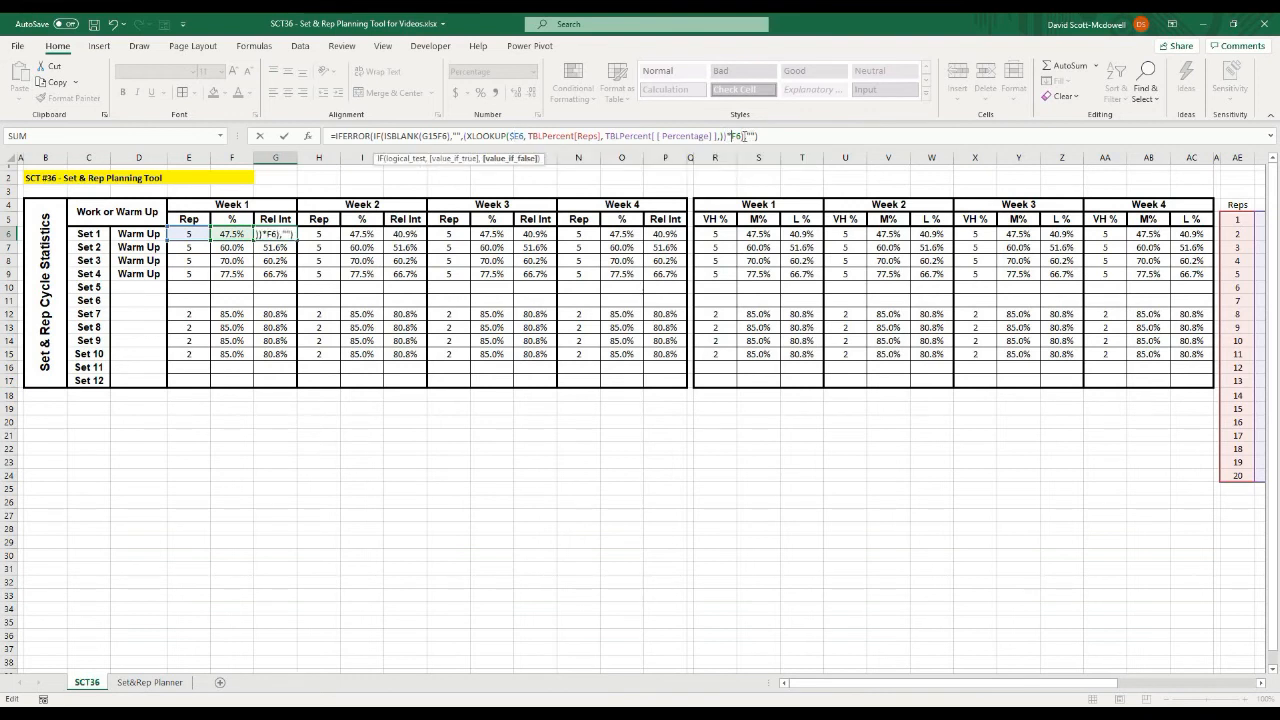
left_click_drag(740, 136, 463, 134)
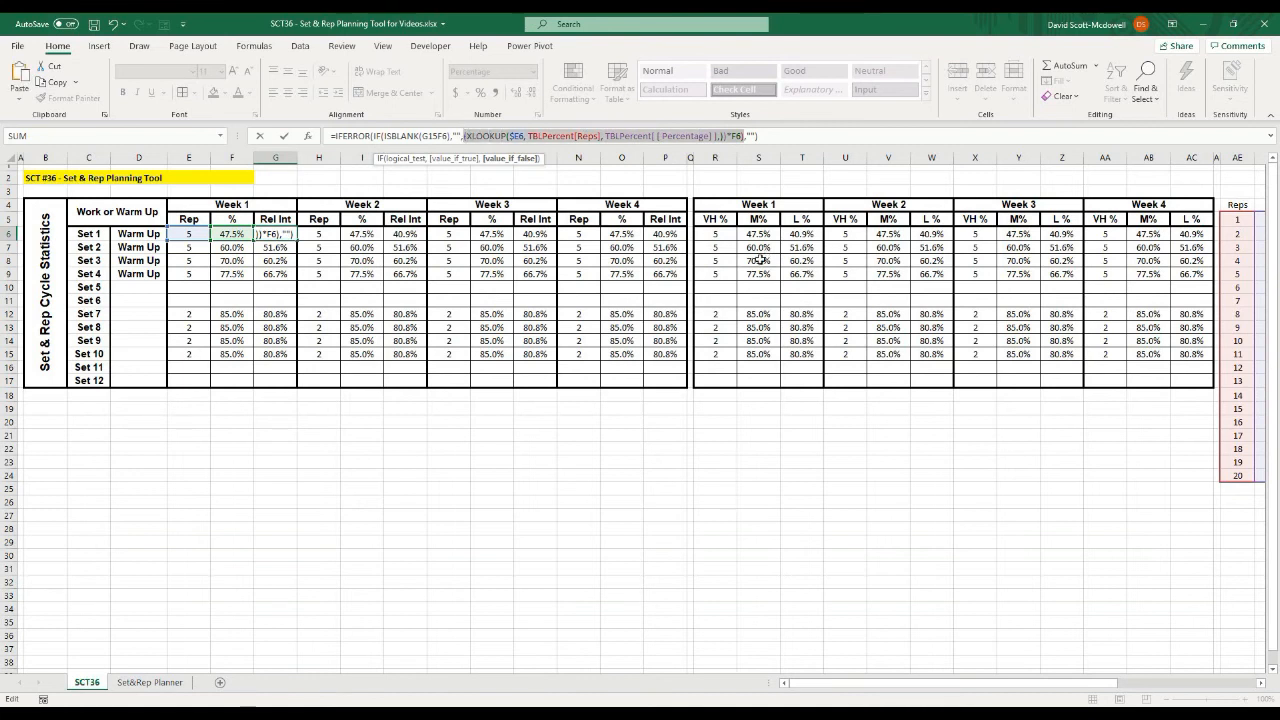
left_click(711, 234)
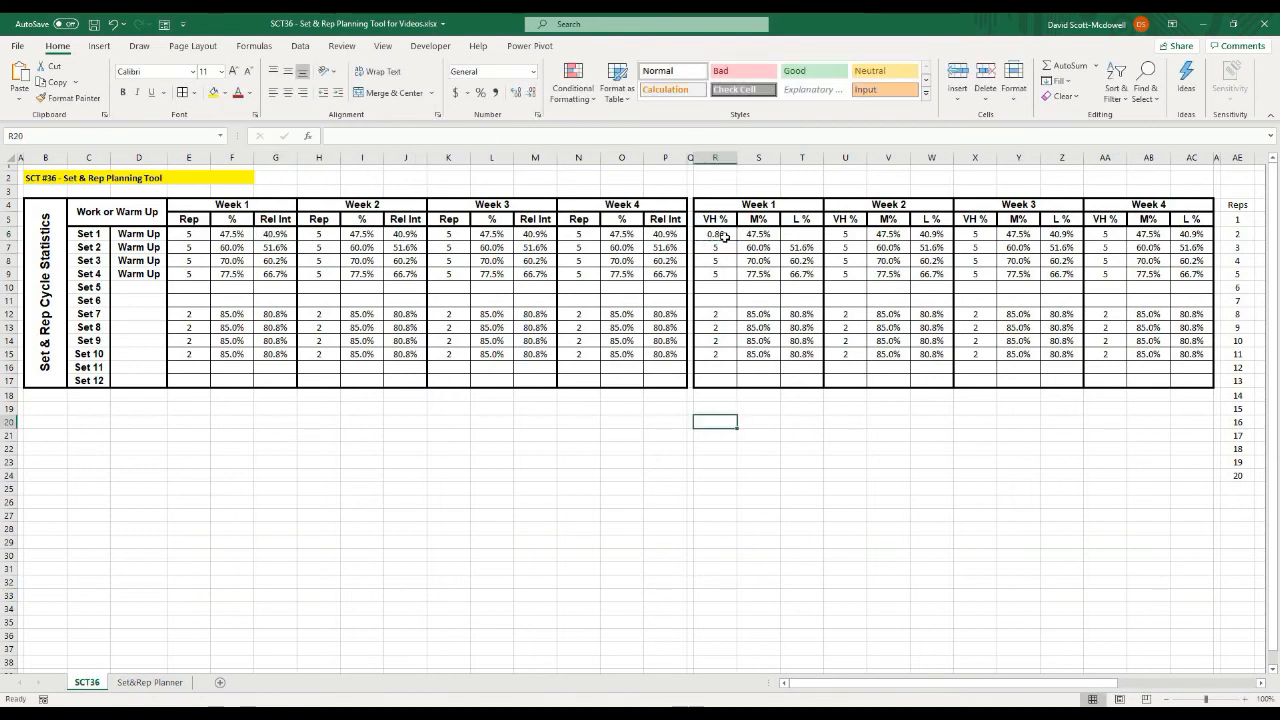
left_click(722, 234)
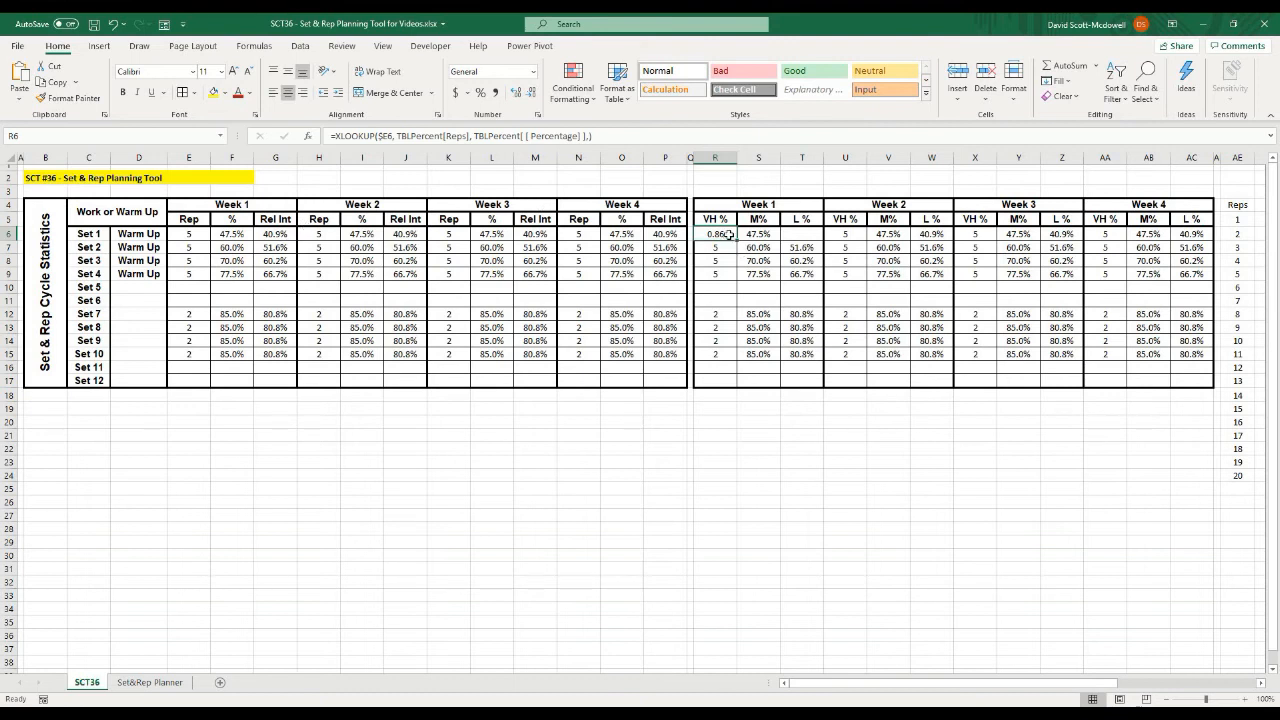
- Test the R6 lookup by changing the Week 1 Set 1 reps to 10, and restore them to 5
left_click(190, 234)
type("10")
key("Return")
key("Up")
type("5")
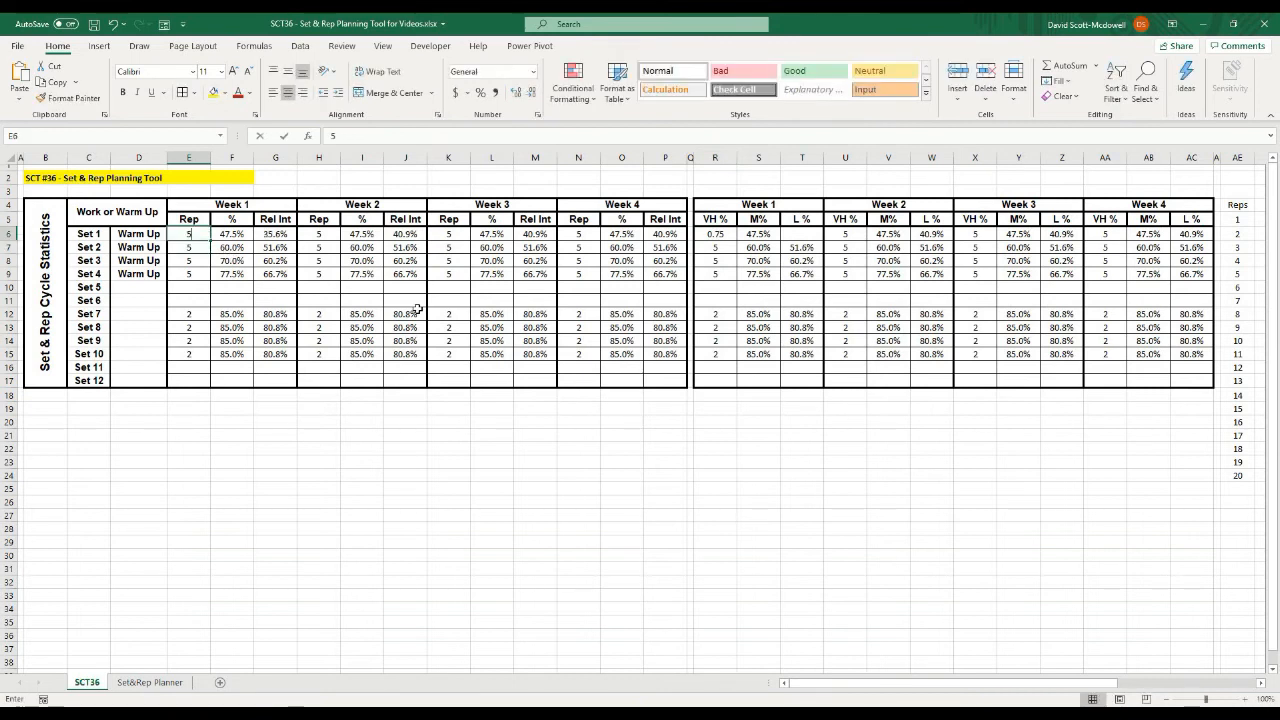
left_click(932, 528)
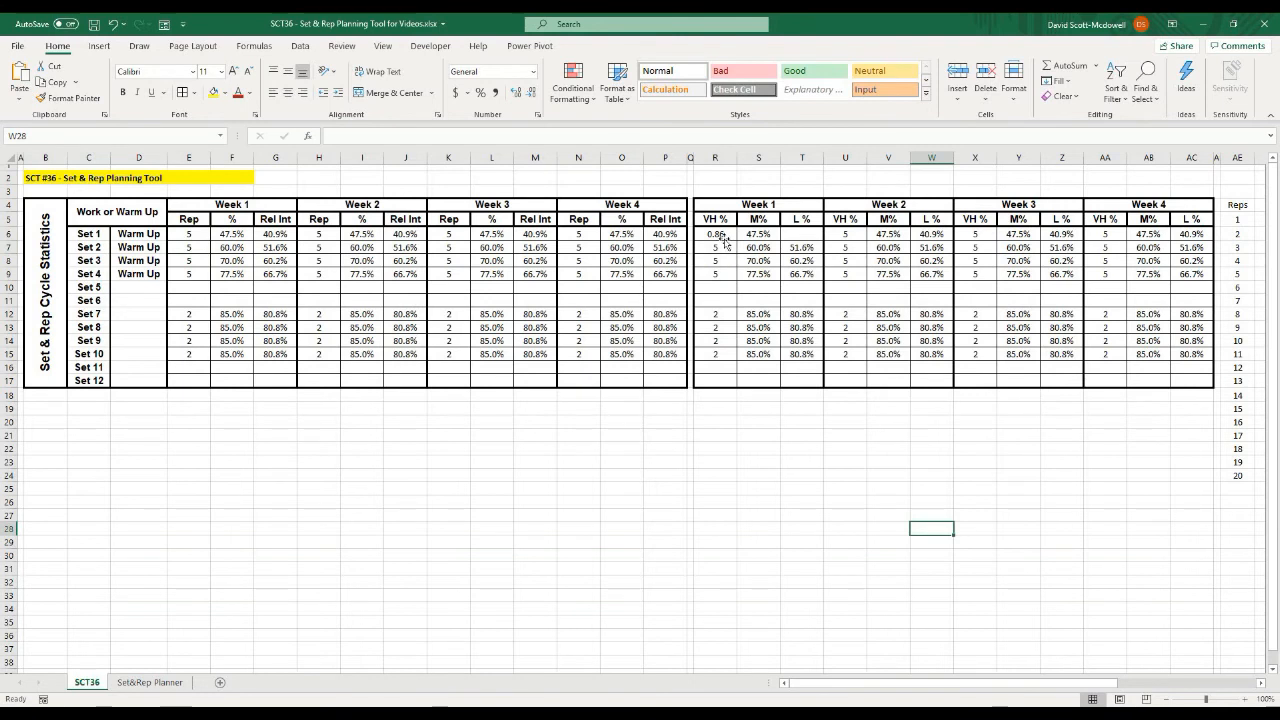
- Copy the XLOOKUP formula from R6 into the M% cell S6
left_click(716, 235)
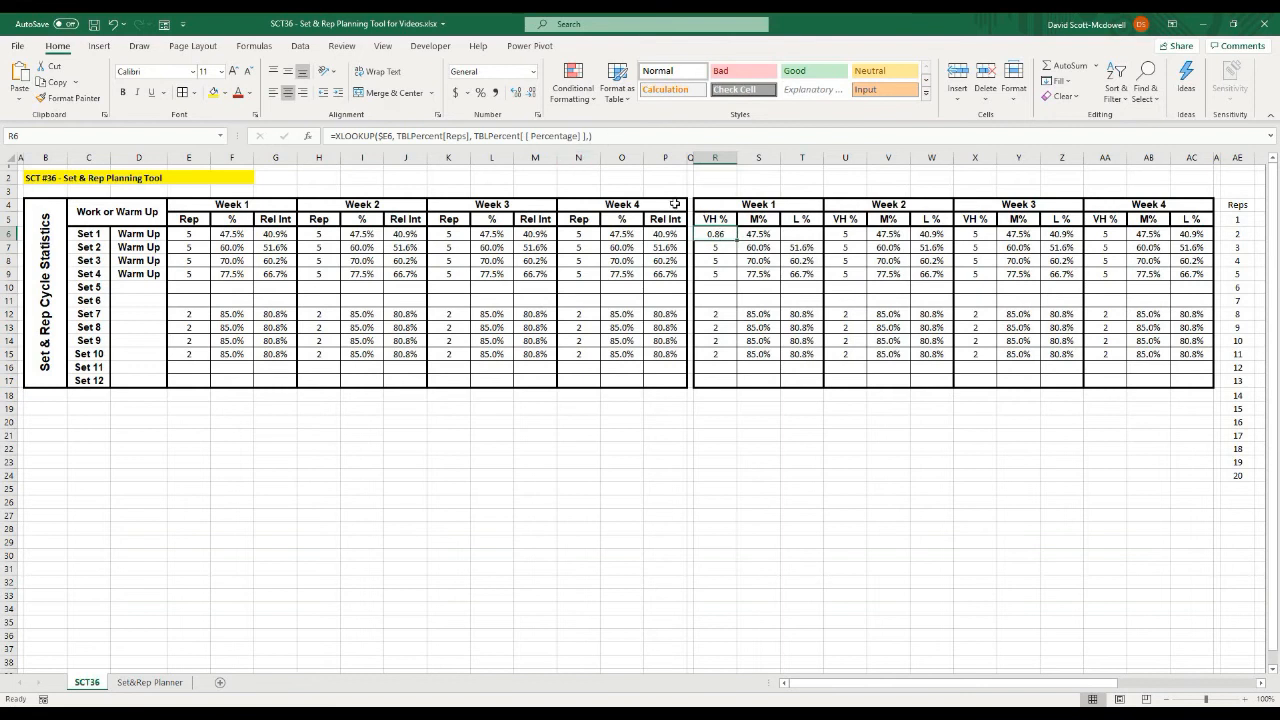
key("ctrl+c")
left_click(757, 235)
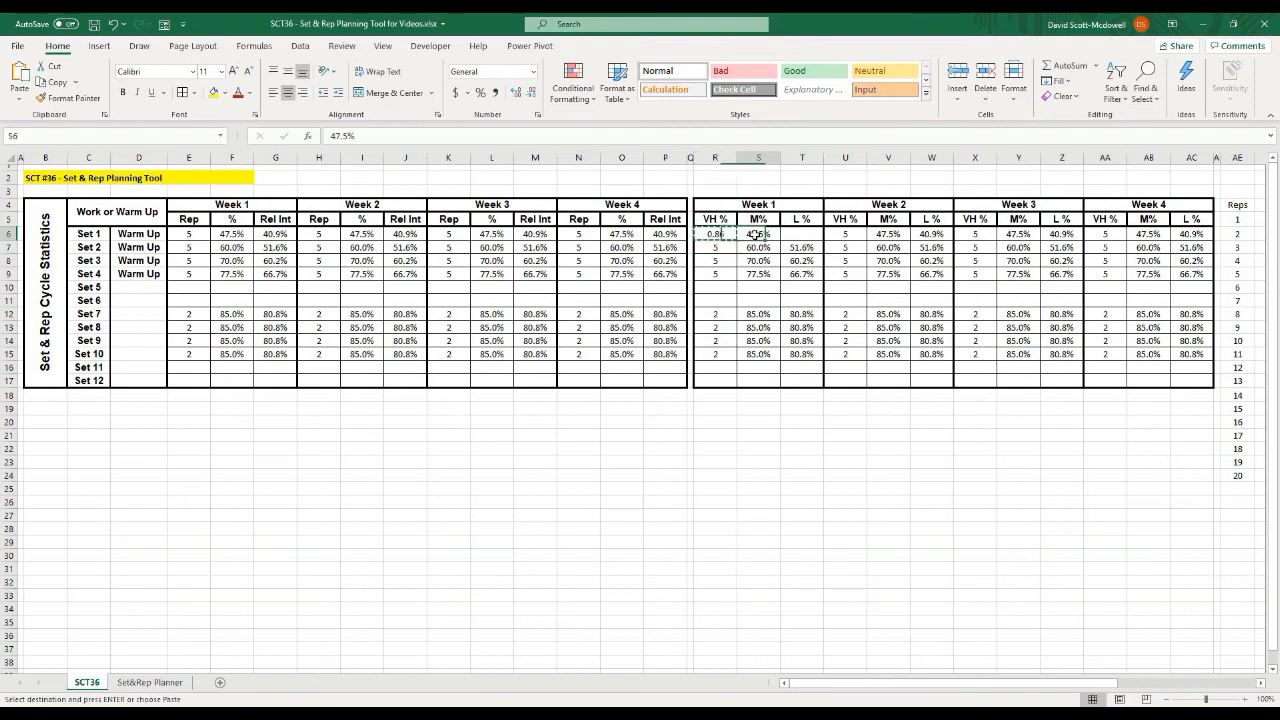
key("ctrl+v")
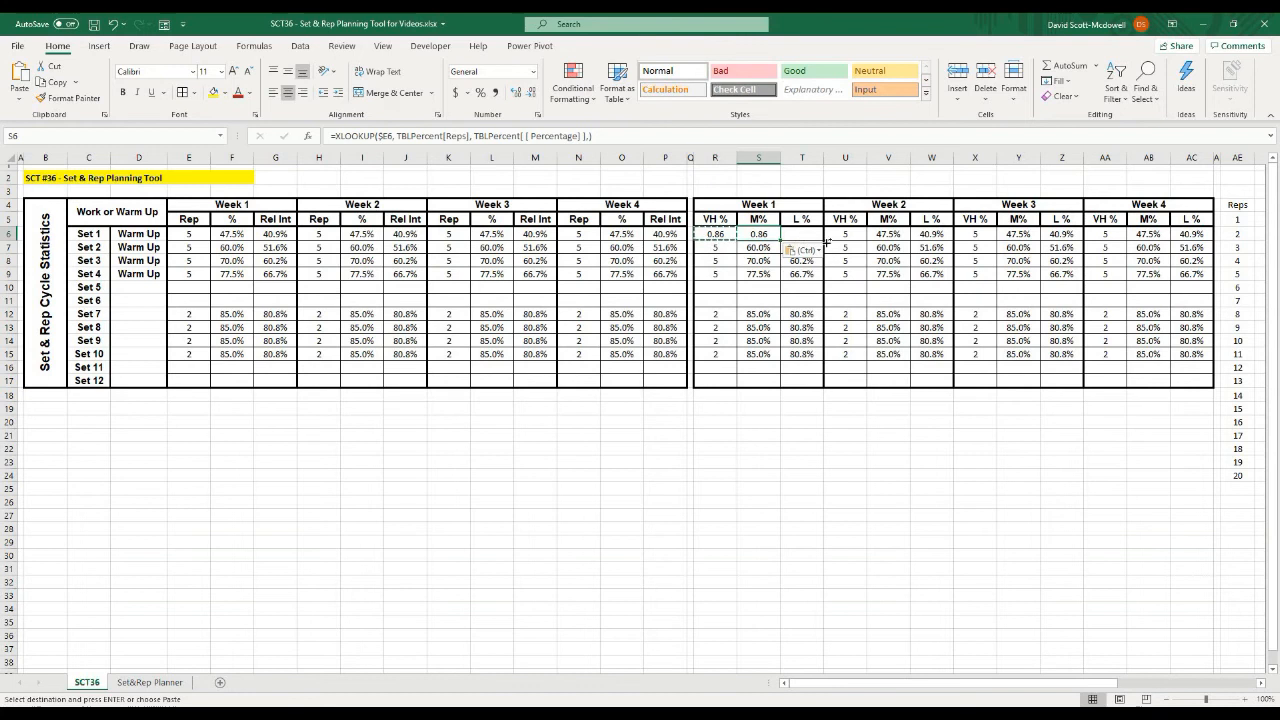
- Copy the XLOOKUP formula into the Week 1 L % cell T6 as well
key("Right")
key("ctrl+v")
key("Escape")
left_click(812, 502)
- Multiply the M% lookup formula in S6 by 85%
left_click(758, 234)
left_click(620, 136)
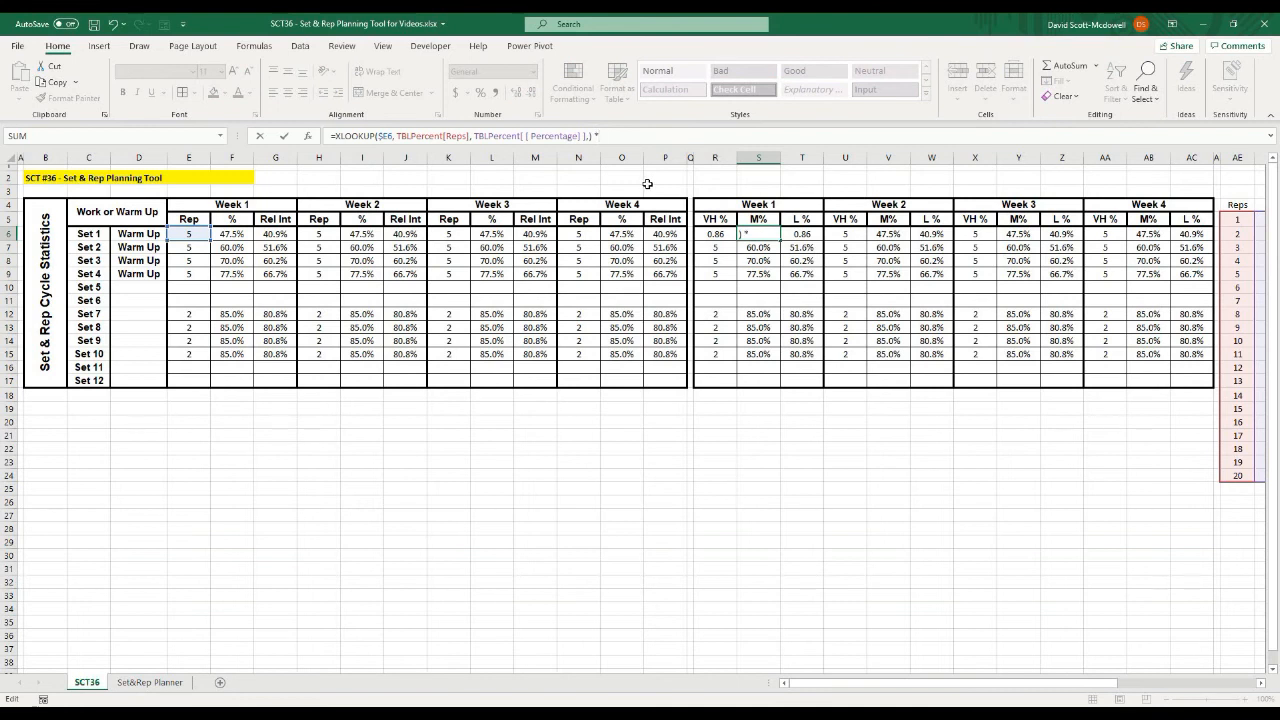
type("*85%")
key("Return")
left_click(758, 231)
- Multiply the L % lookup formula in T6 by 75%
left_click(800, 234)
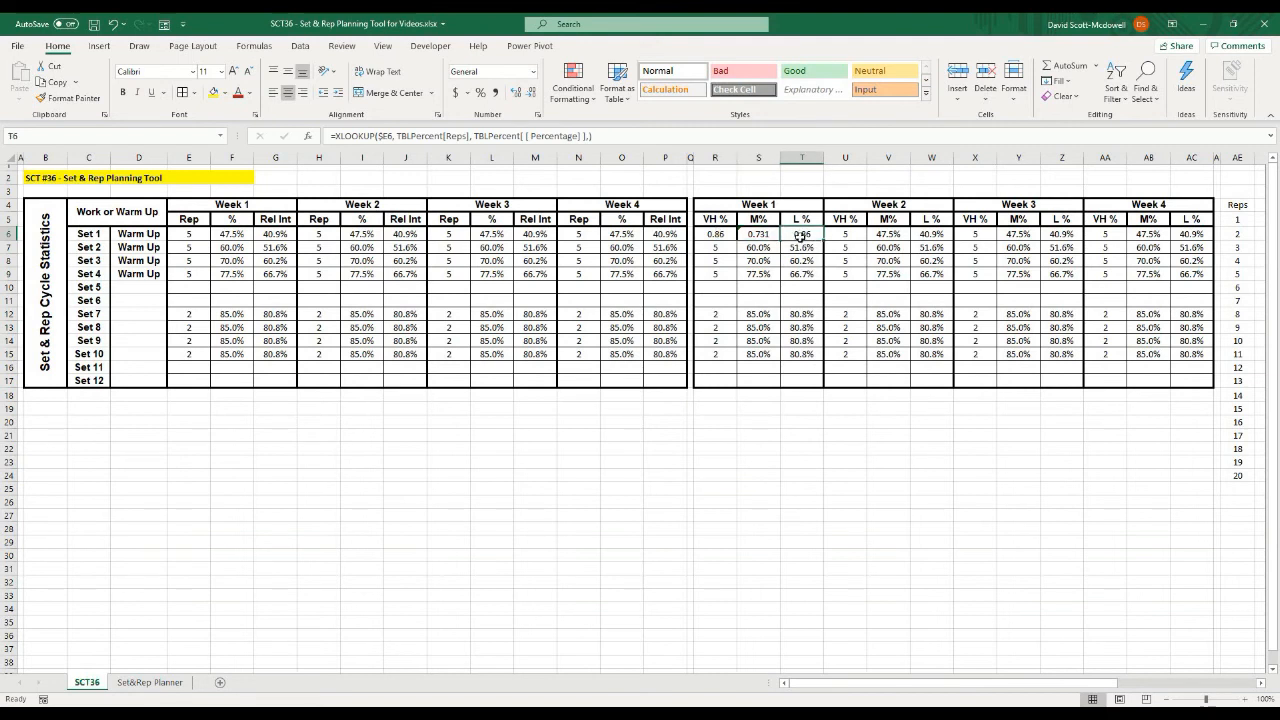
left_click(628, 137)
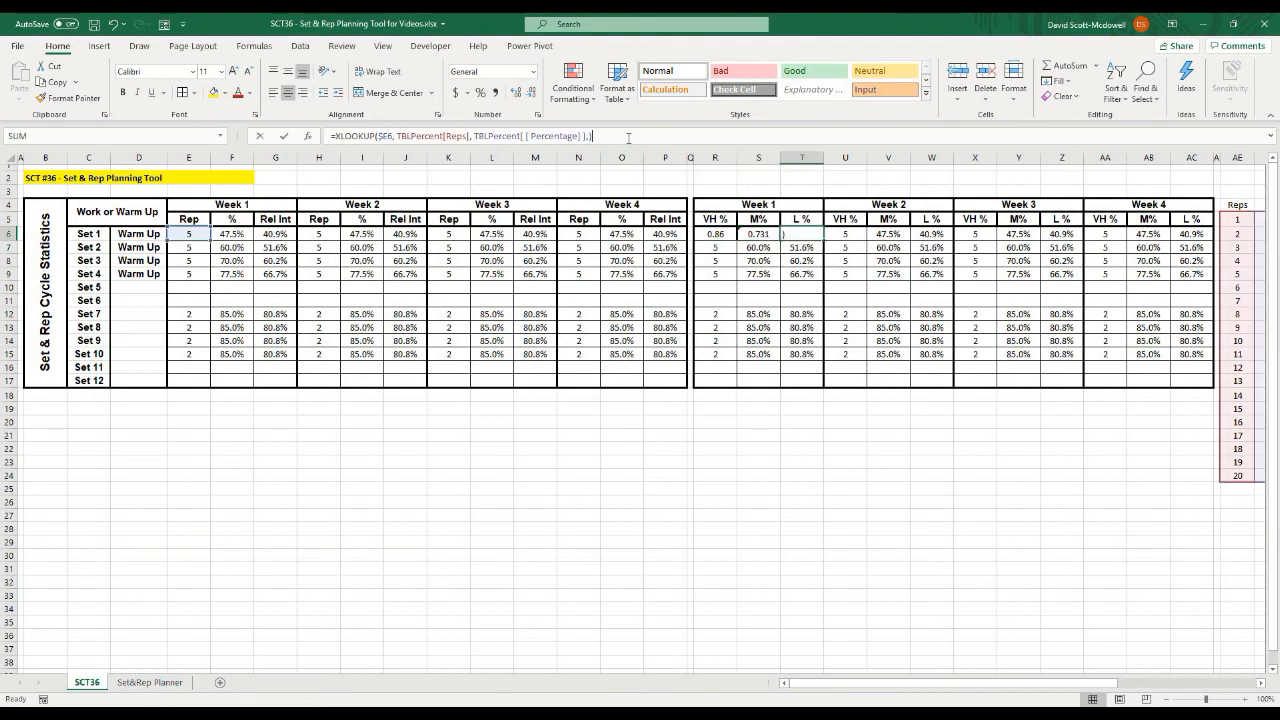
type("*")
type(" 57")
key("BackSpace")
key("BackSpace")
type("75")
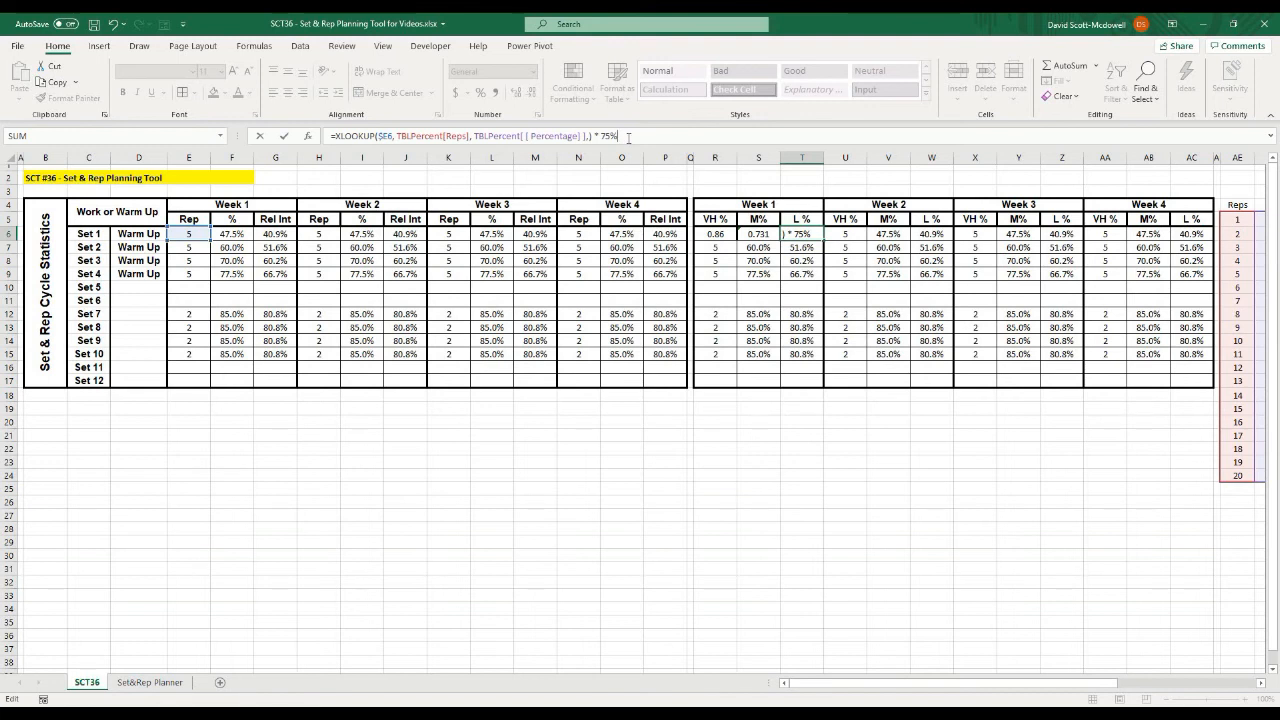
key("Return")
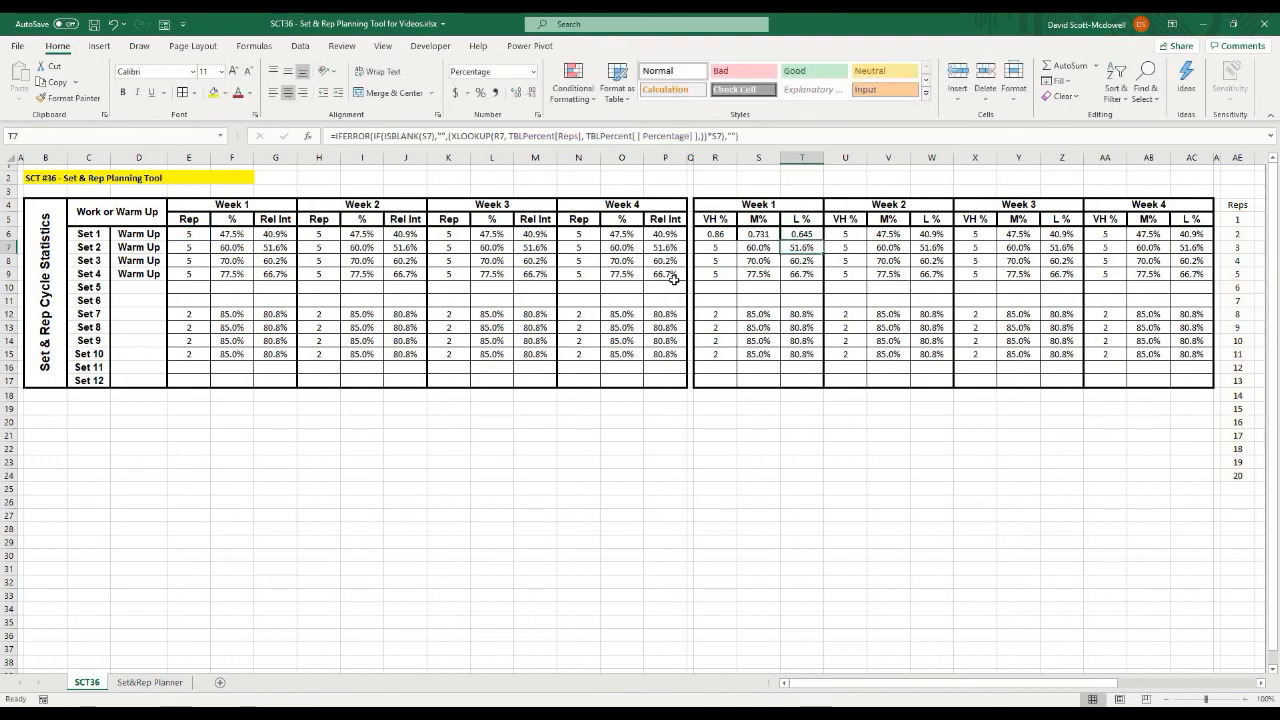
- Fill the Week 1 VH %, M% and L % formulas from R6:T6 down to Set 12 in row 17
left_click(801, 434)
mouse_move(712, 233)
left_mouse_down()
mouse_move(815, 236)
mouse_move(803, 388)
mouse_move(823, 423)
mouse_move(815, 382)
mouse_move(750, 383)
mouse_move(705, 222)
mouse_move(708, 236)
left_mouse_up()
left_click(830, 400)
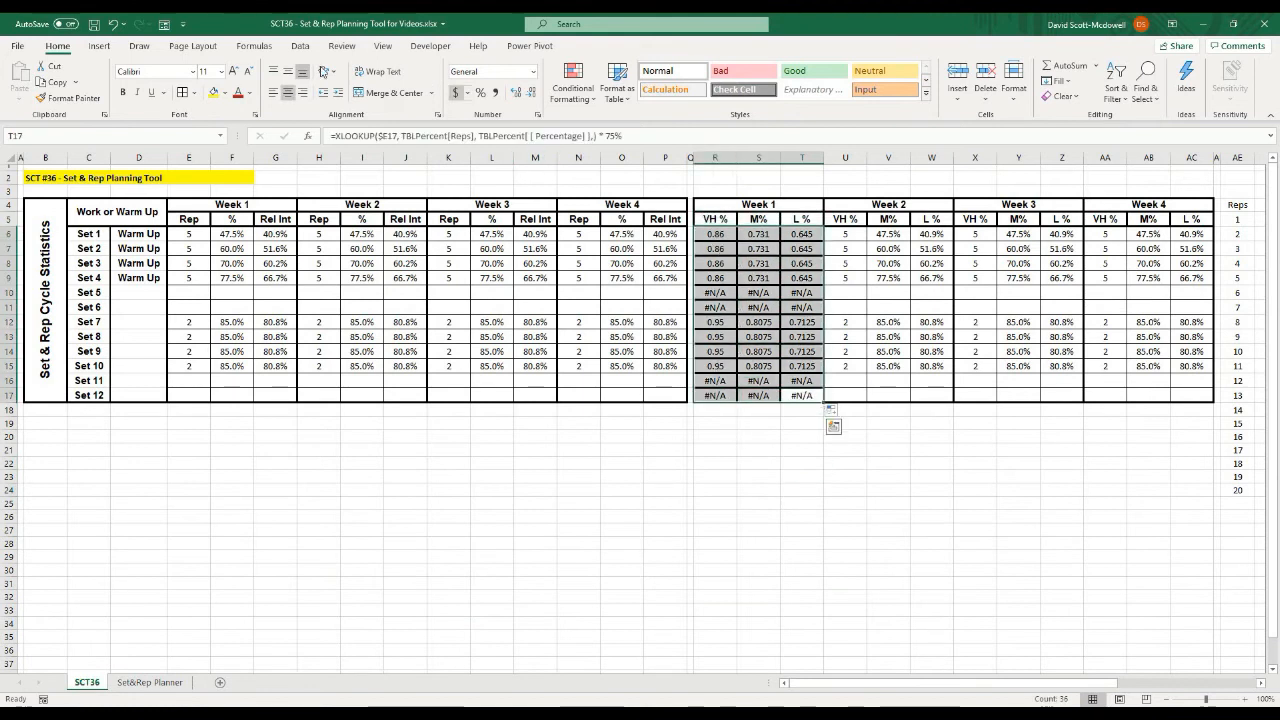
- Replace the inside horizontal borders of R6:T17 with the thin solid line style
left_click(194, 92)
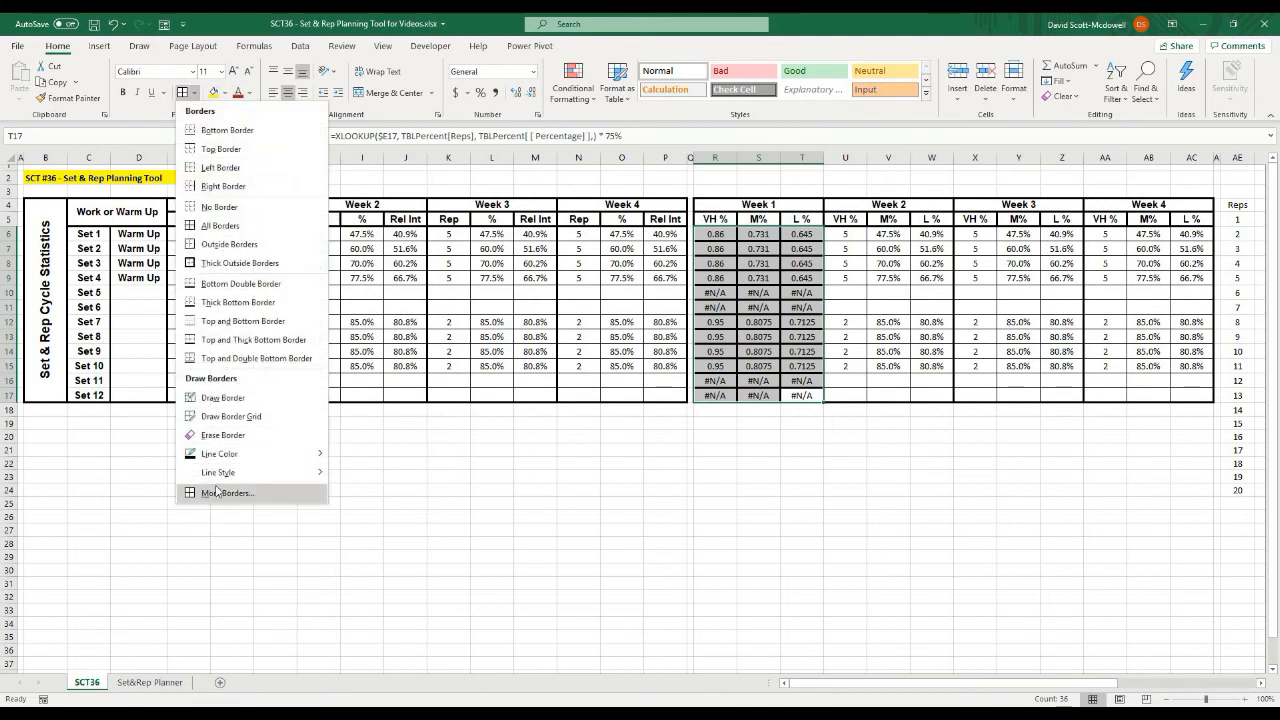
left_click(218, 493)
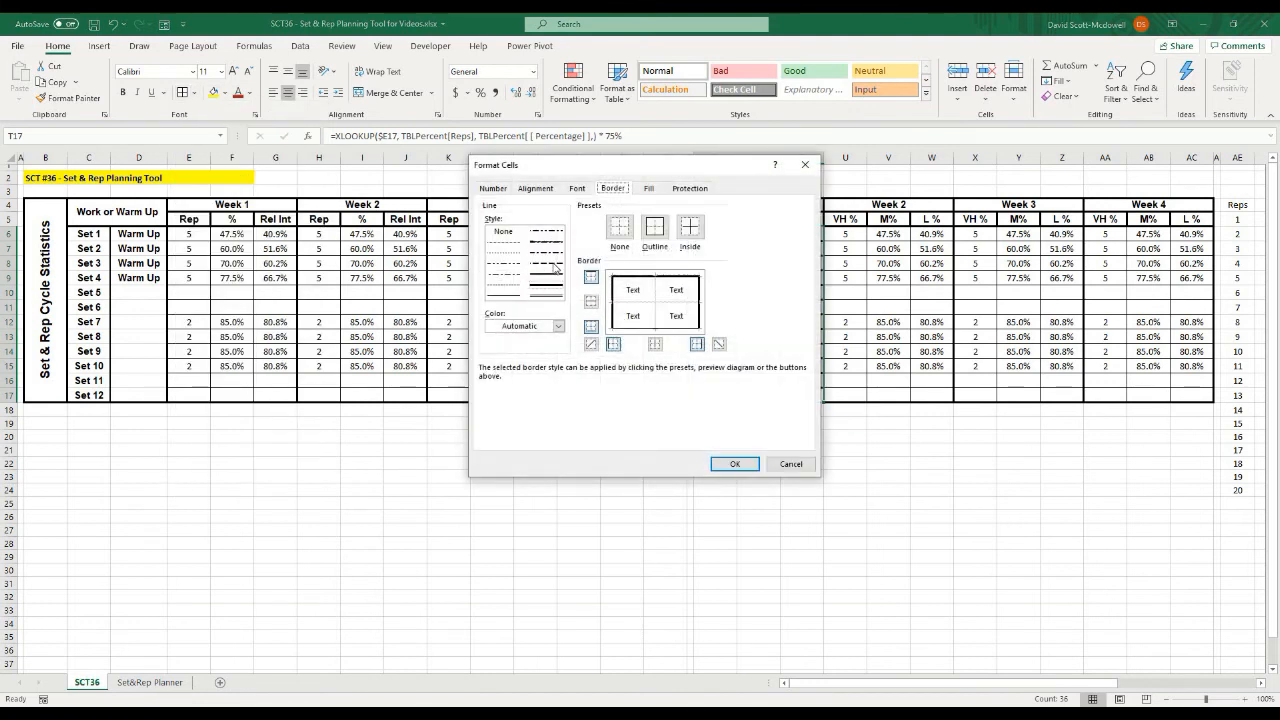
left_click(503, 296)
left_click(652, 297)
left_click(735, 464)
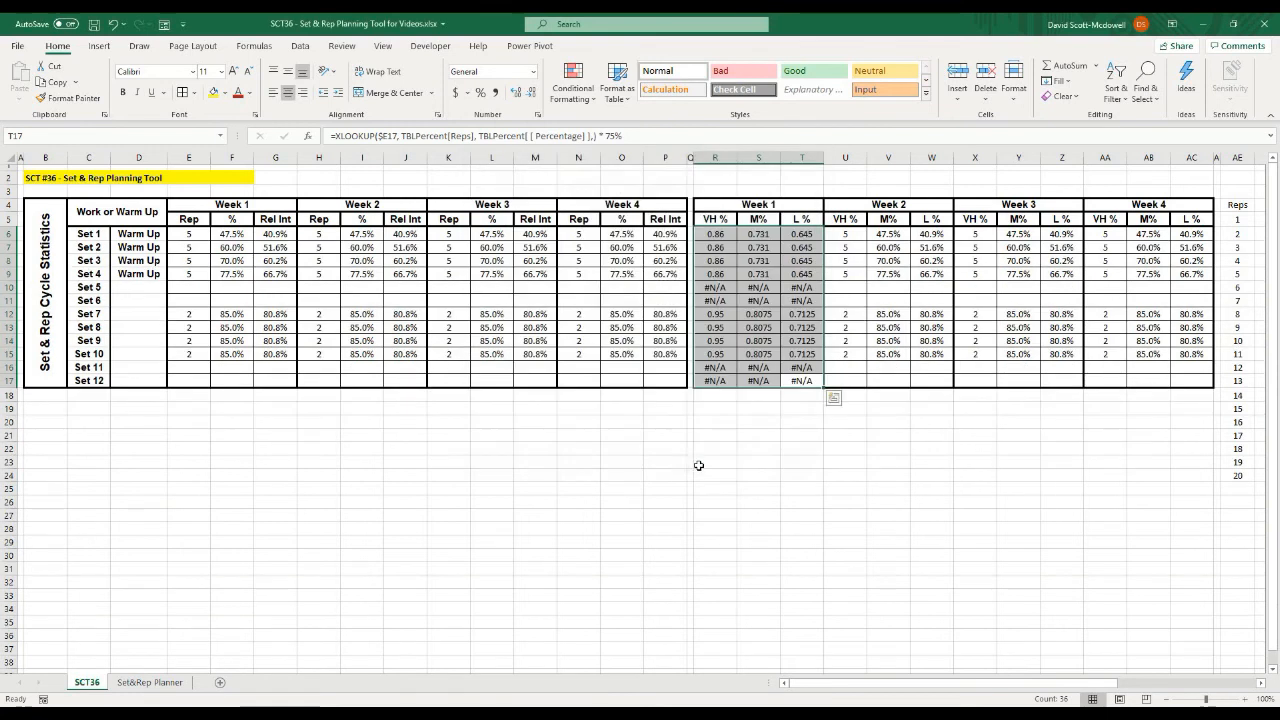
left_click_drag(685, 459, 928, 481)
left_click(845, 488)
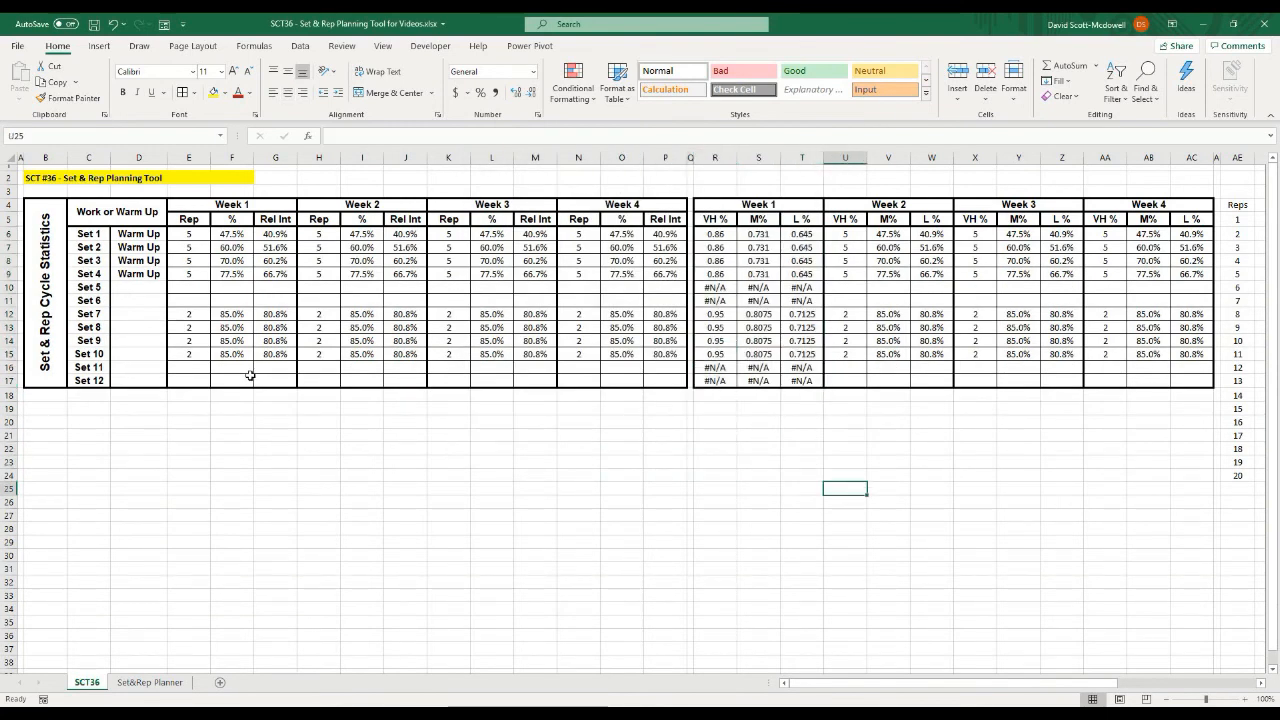
- Format the Week 1 lookup values in R6:T17 as Percentage with one decimal place
left_click(195, 316)
left_click(802, 314)
left_click_drag(717, 234, 805, 380)
left_click(533, 71)
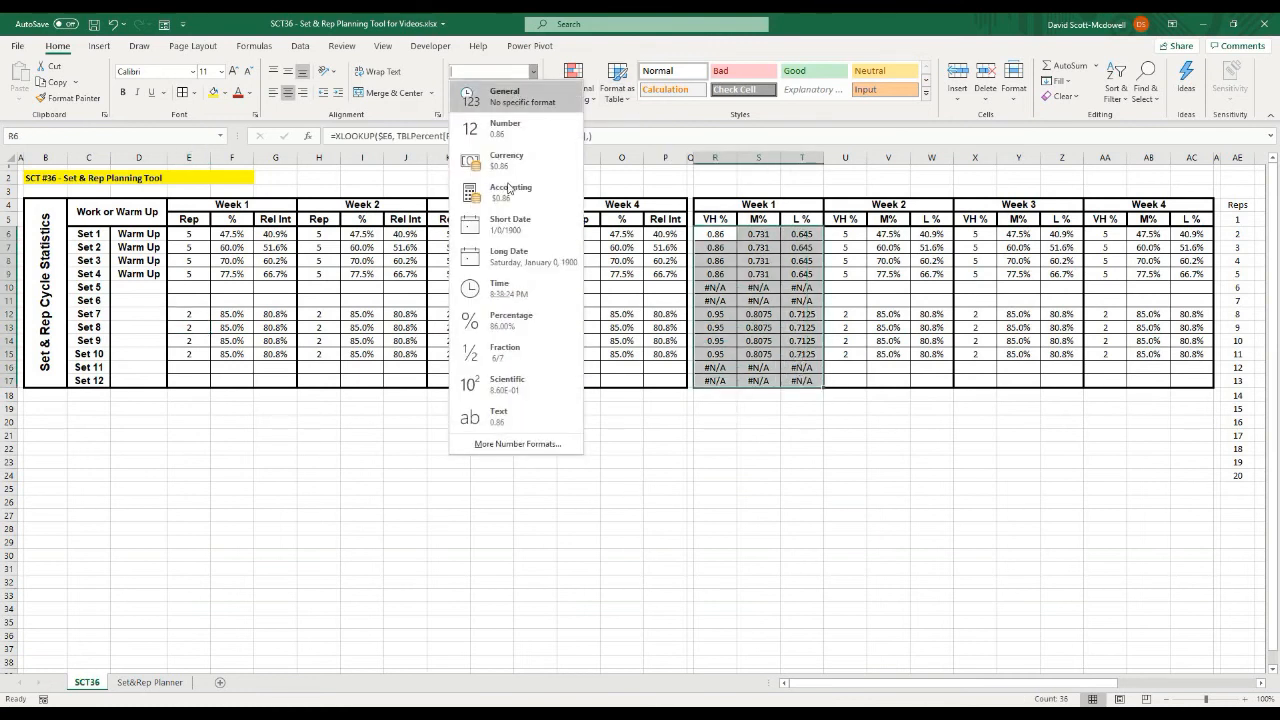
left_click(500, 325)
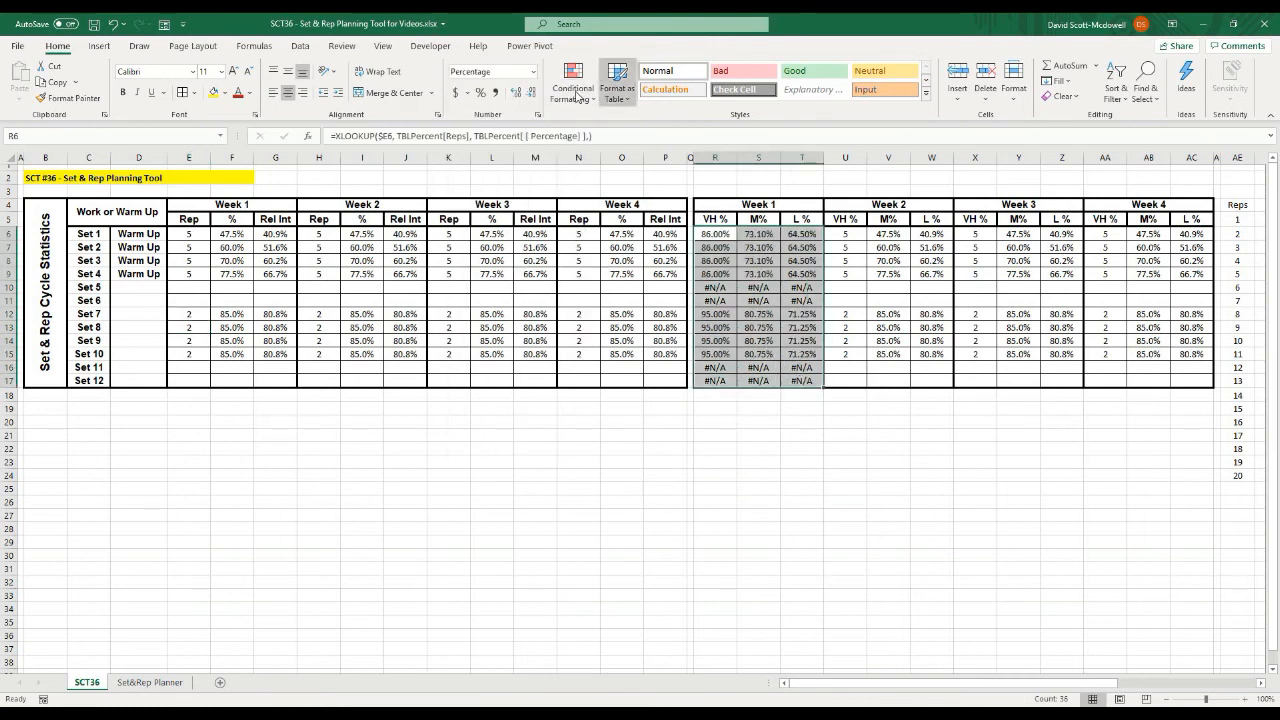
left_click(531, 92)
left_click(802, 515)
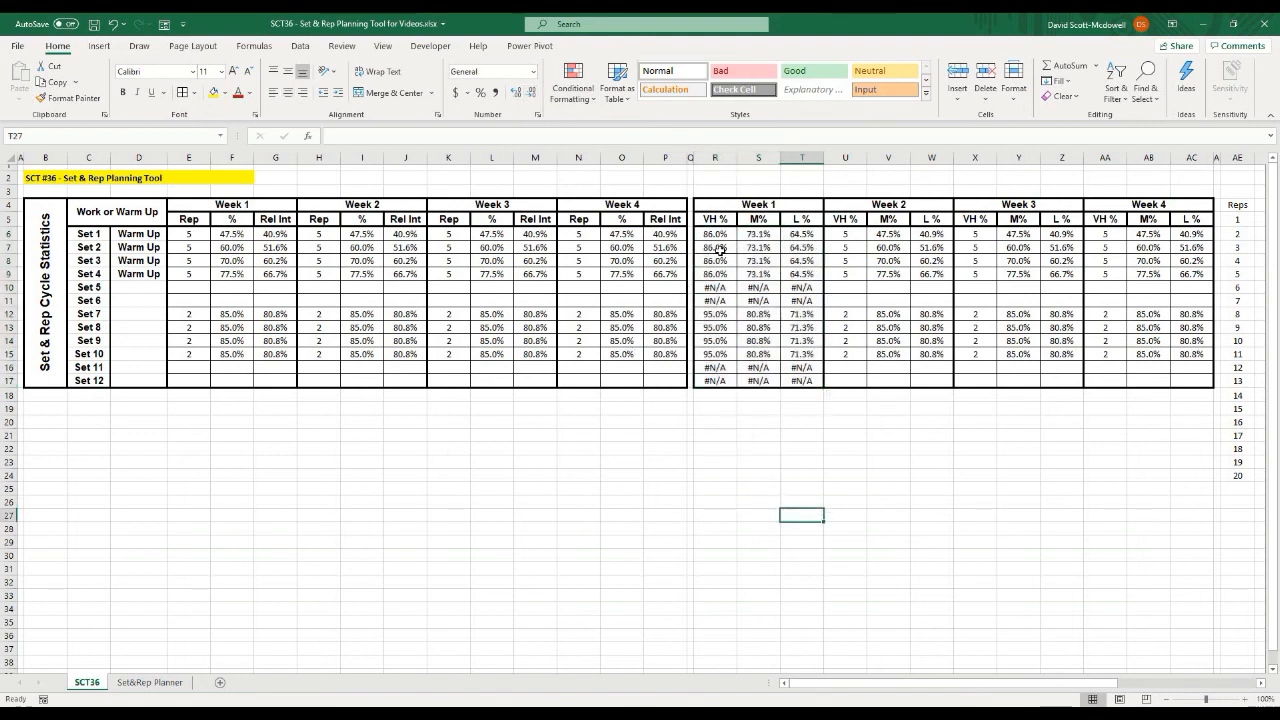
- Apply the Red - Yellow - Green color scale to Set 1's Week 1 relative intensity G6 together with R6:T6
left_click(267, 234)
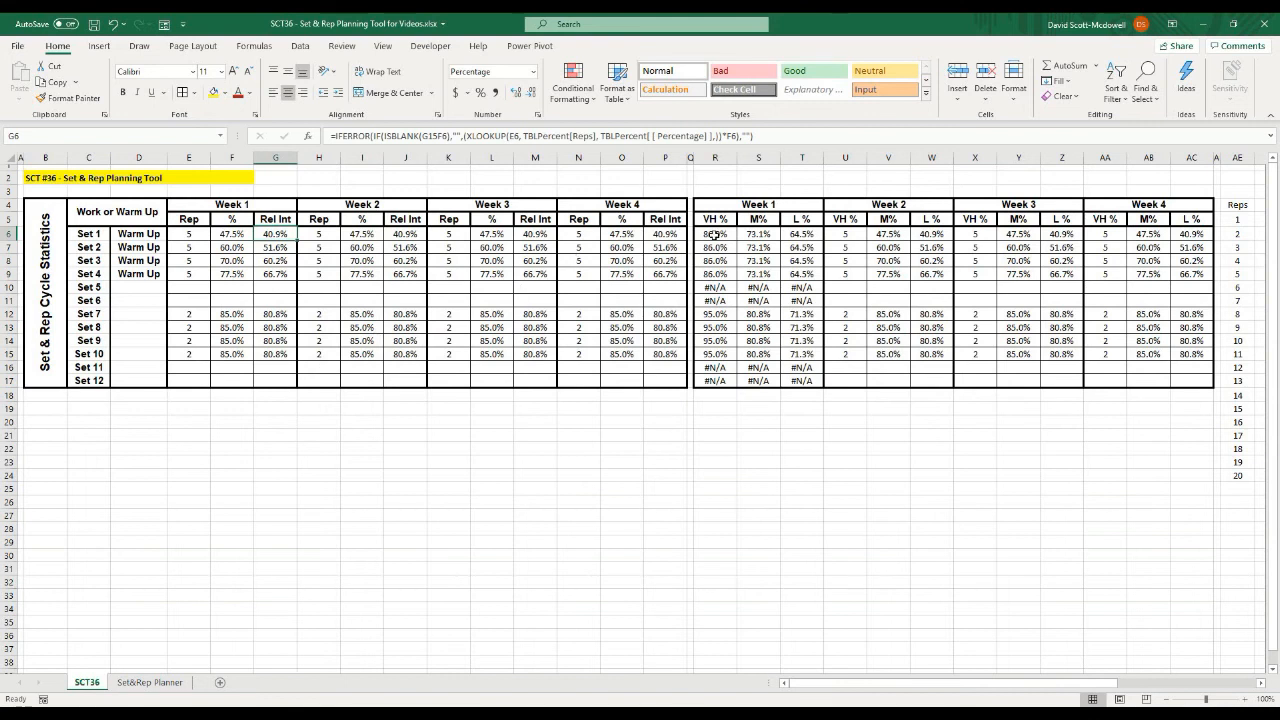
left_click_drag(713, 234, 802, 236)
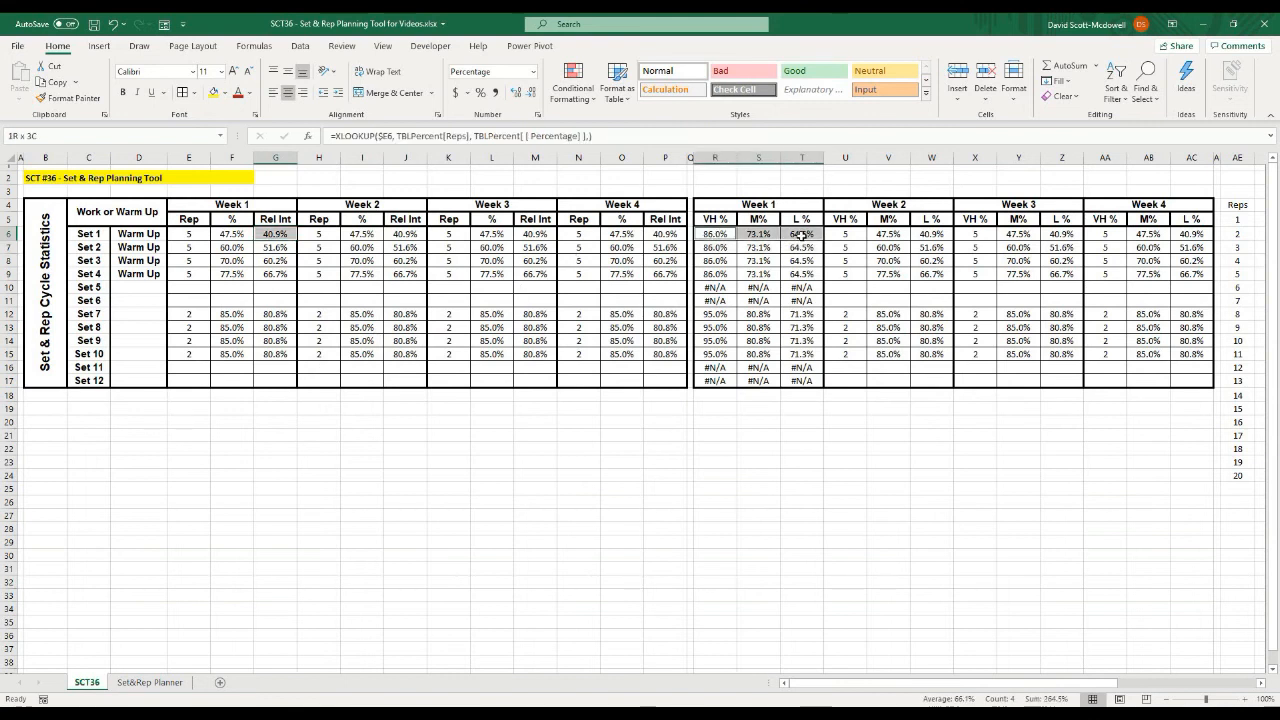
left_click(573, 85)
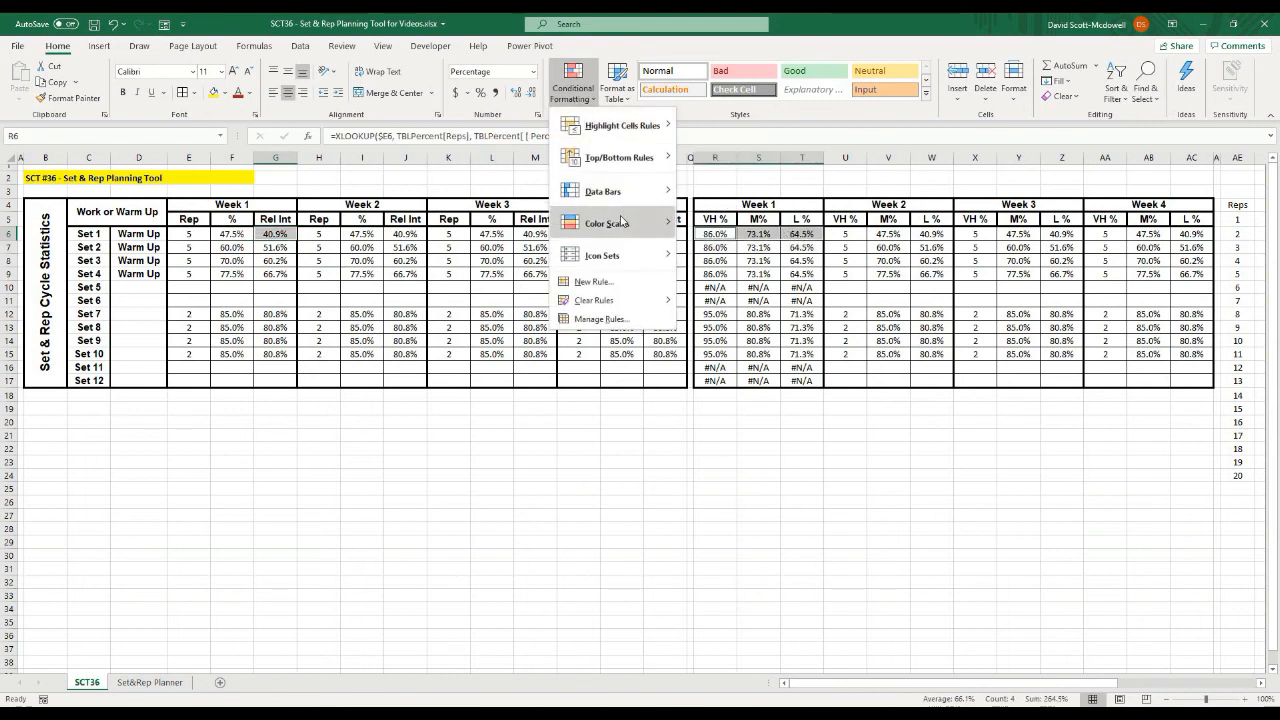
mouse_move(670, 224)
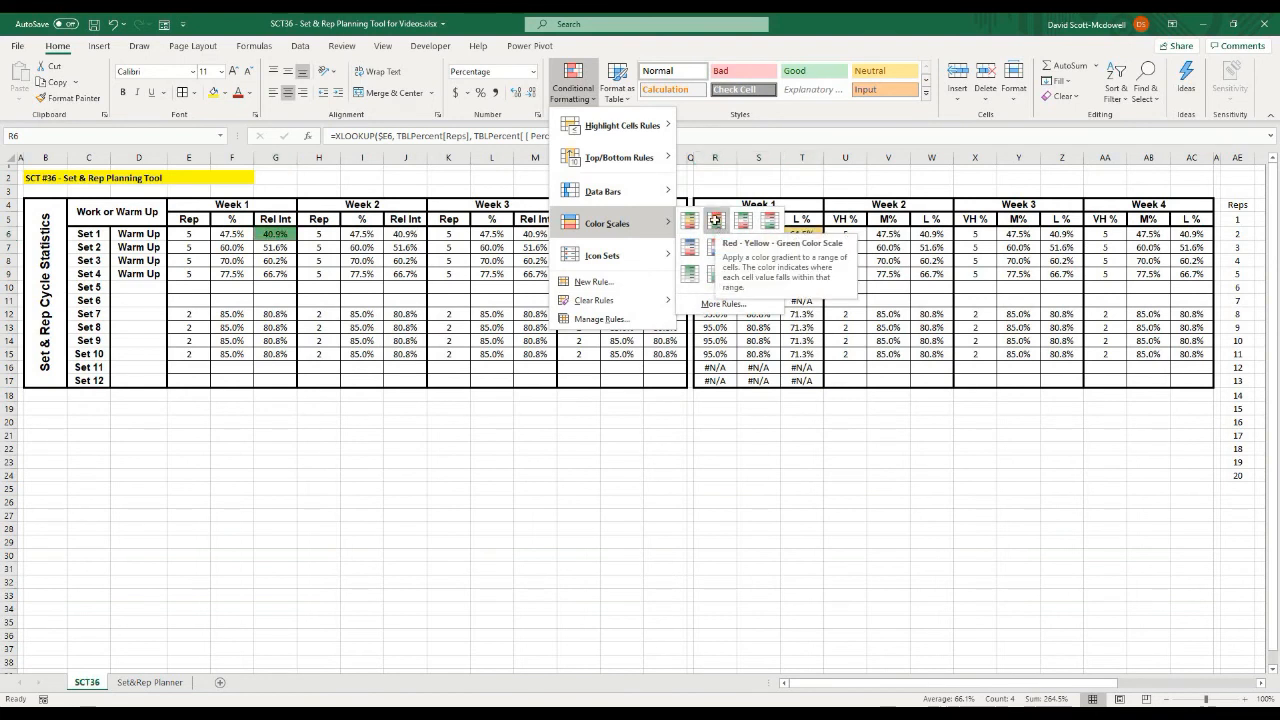
left_click(716, 223)
left_click(715, 475)
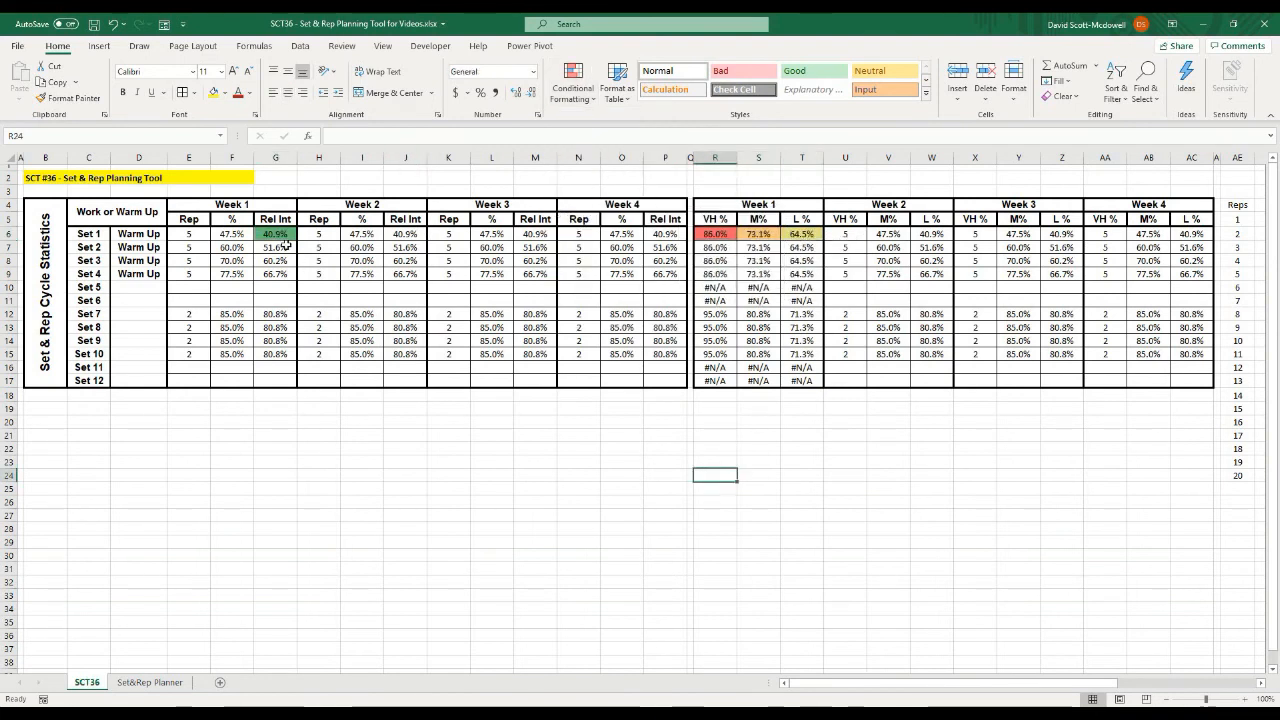
- Apply the Red - Yellow - Green color scale to Set 2's G7 together with R7:T7
left_click(286, 247)
left_click_drag(715, 247, 801, 247)
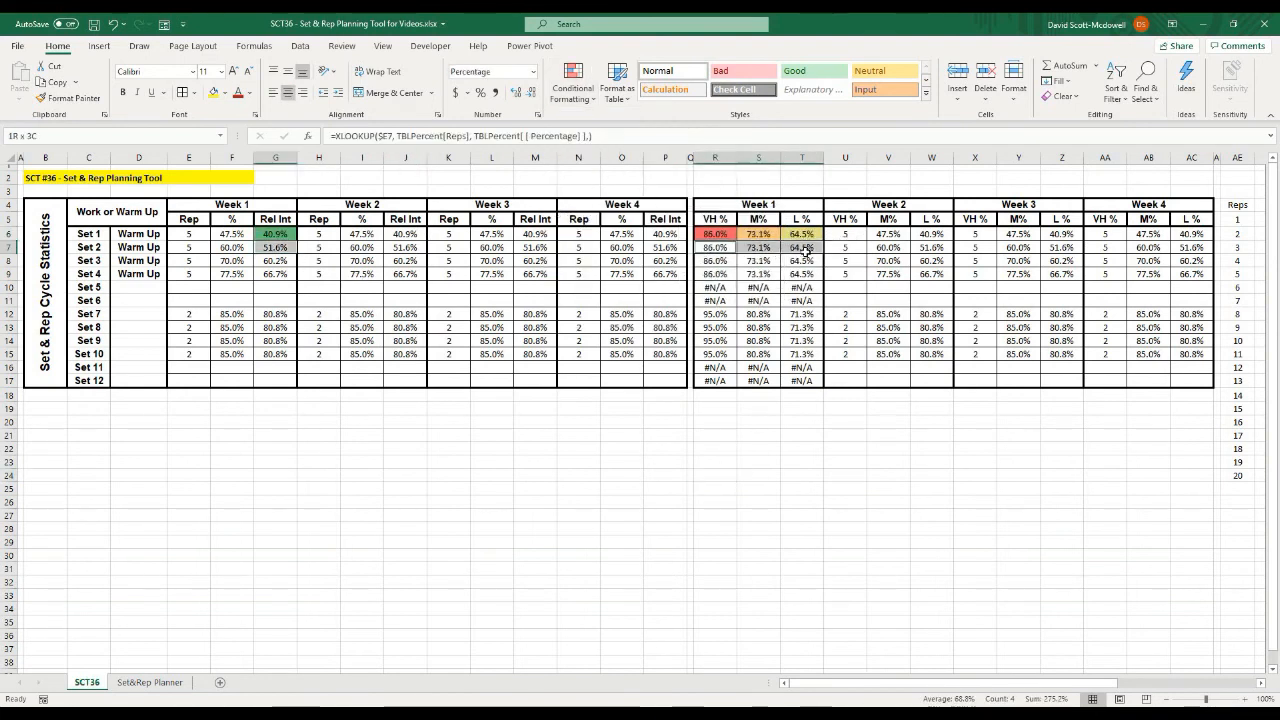
left_click(585, 100)
mouse_move(630, 223)
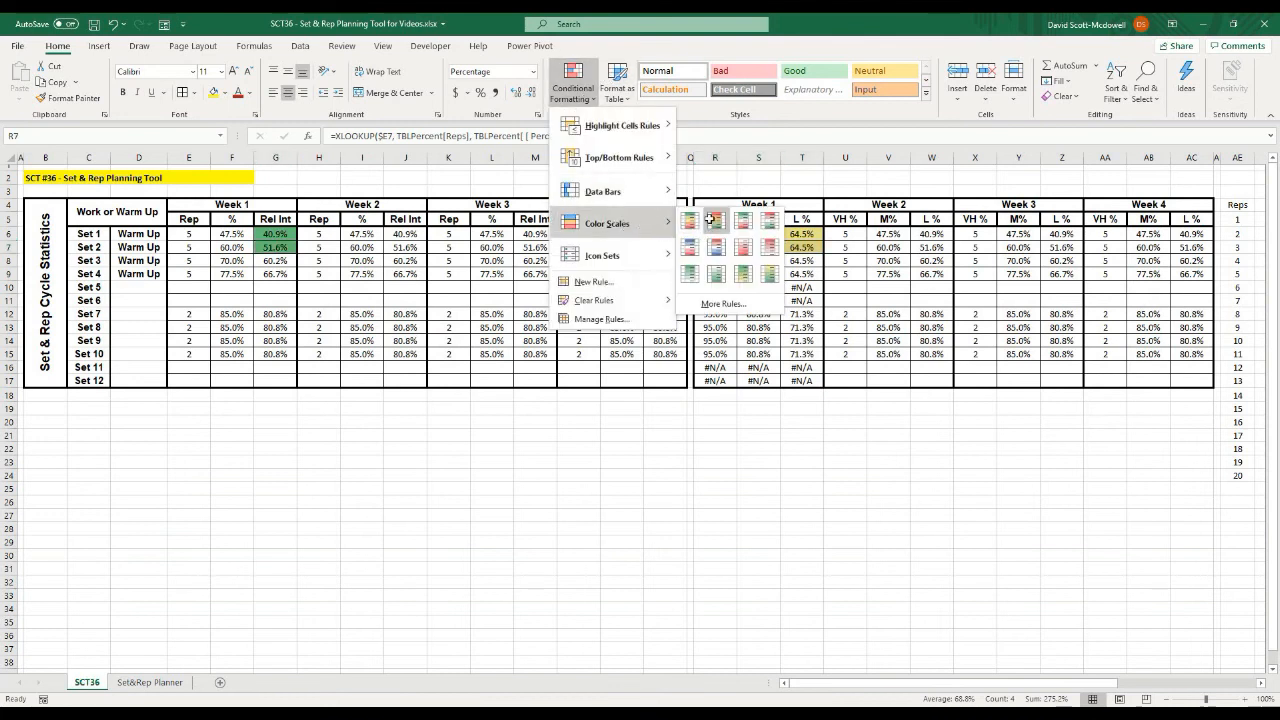
left_click(711, 220)
- Apply the Red - Yellow - Green color scale to Set 3's G8 together with R8:T8
left_click(268, 260)
left_click_drag(717, 261, 801, 261)
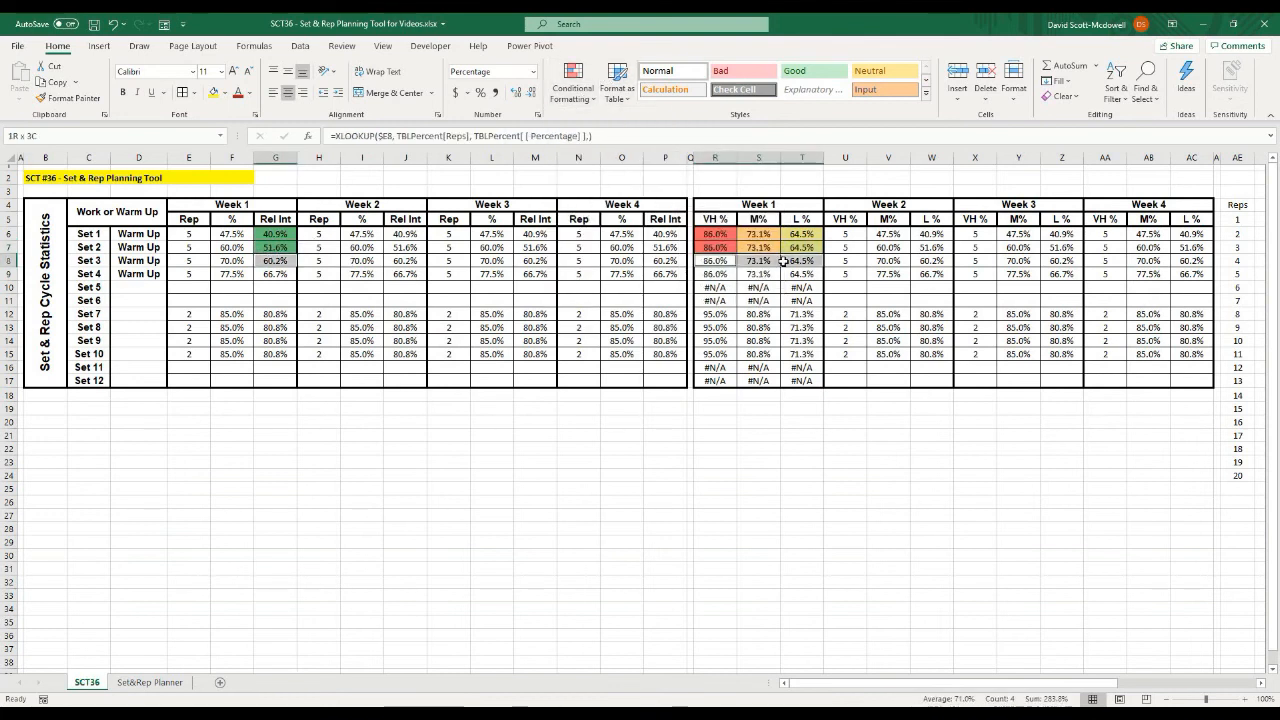
left_click(573, 85)
mouse_move(625, 221)
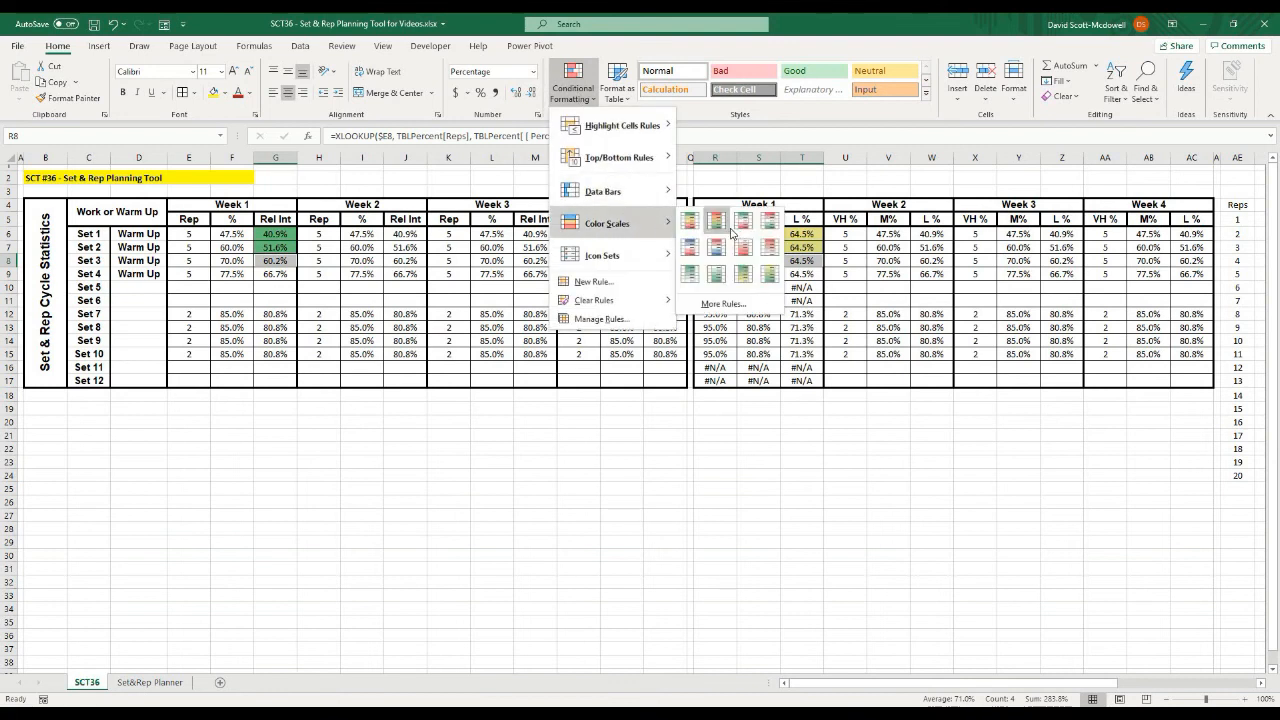
left_click(716, 222)
- Apply the Red - Yellow - Green color scale to Set 4's G9 together with R9:T9
left_click(272, 275)
left_click_drag(712, 274, 800, 271)
left_click(573, 85)
mouse_move(625, 222)
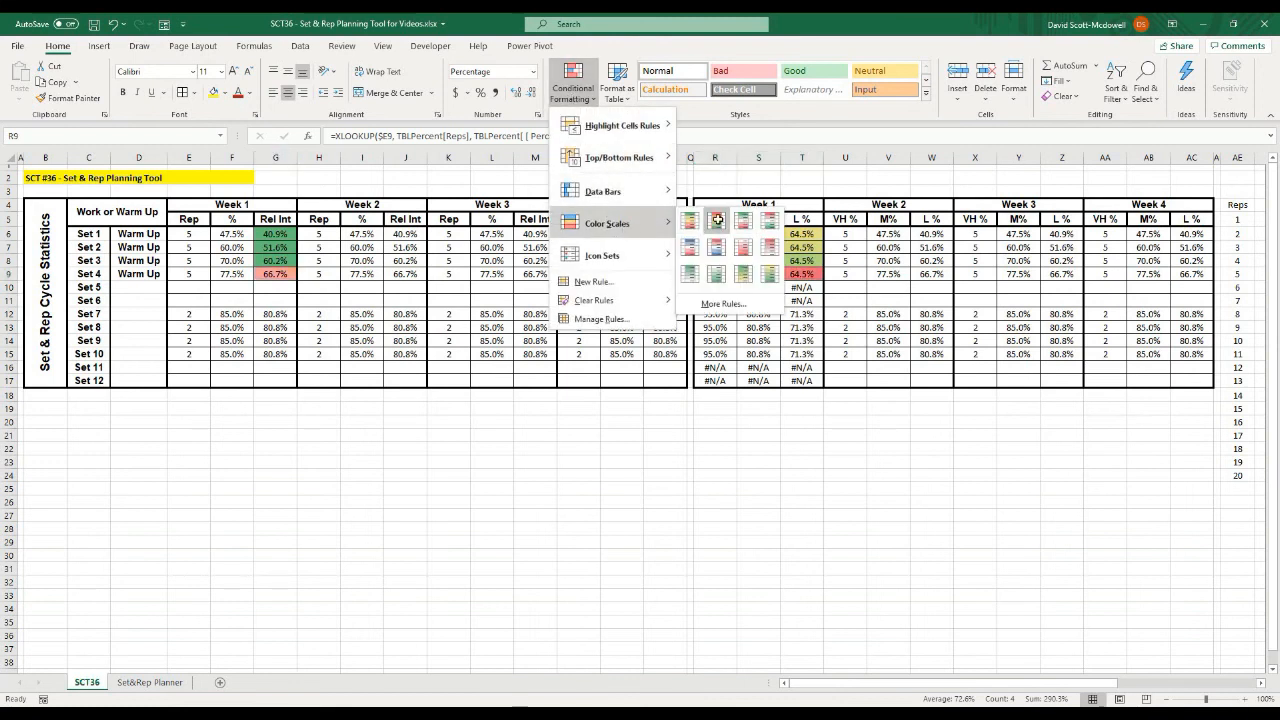
left_click(732, 224)
- Apply the Red - Yellow - Green color scale to Set 5's G10 together with R10:T10
left_click(277, 289)
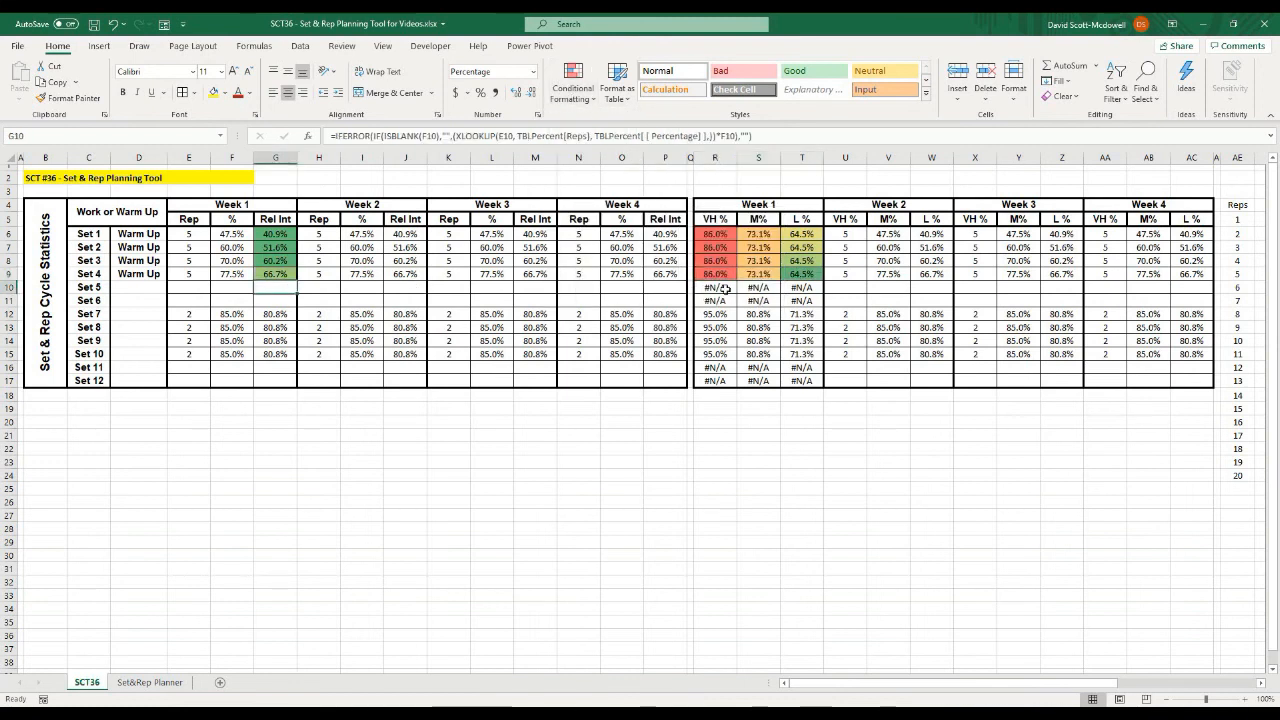
left_click_drag(724, 289, 800, 288)
left_click(573, 85)
mouse_move(633, 229)
left_click(721, 223)
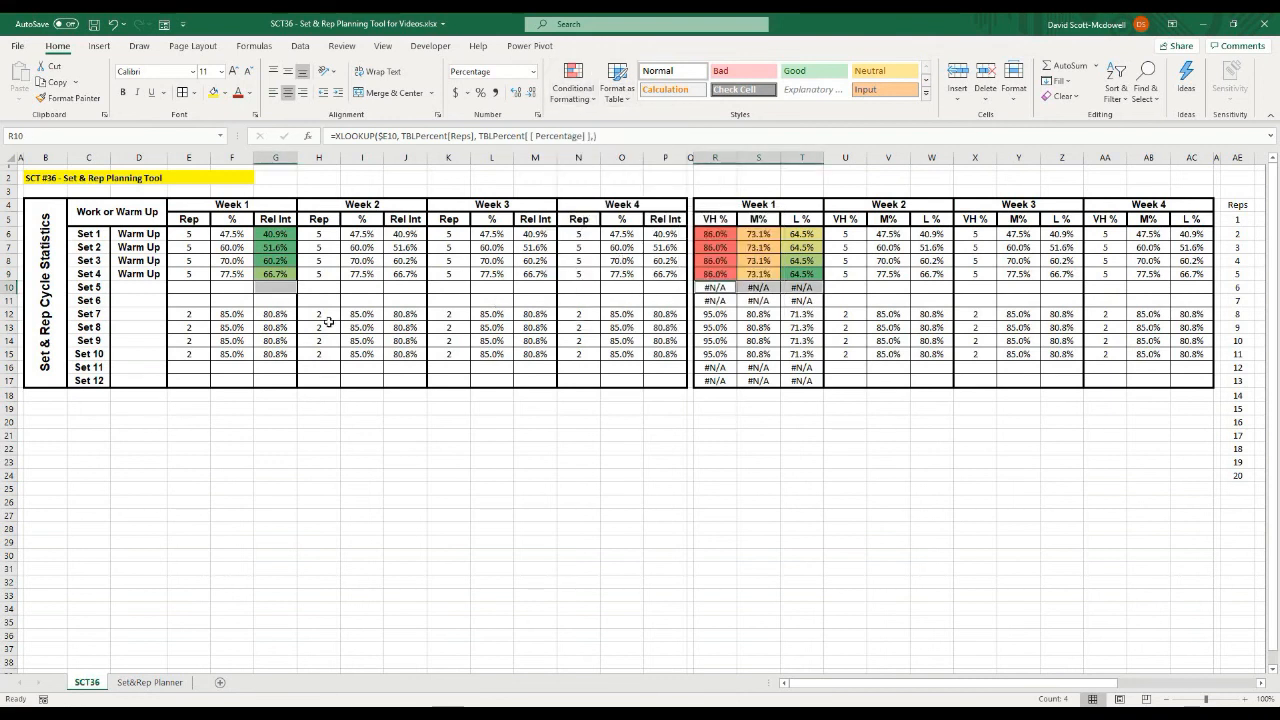
- Apply the Red - Yellow - Green color scale to Set 6's G11 together with R11:T11
left_click(268, 301)
left_click_drag(710, 301, 800, 301)
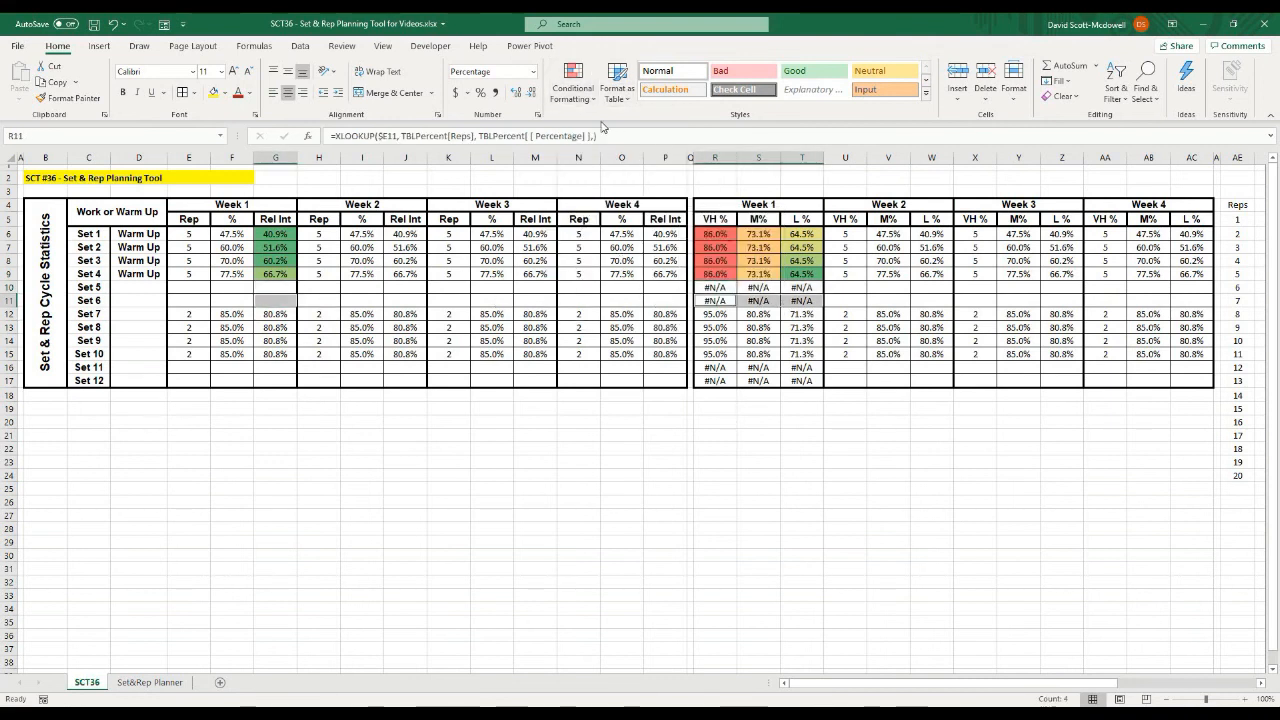
left_click(573, 85)
mouse_move(633, 224)
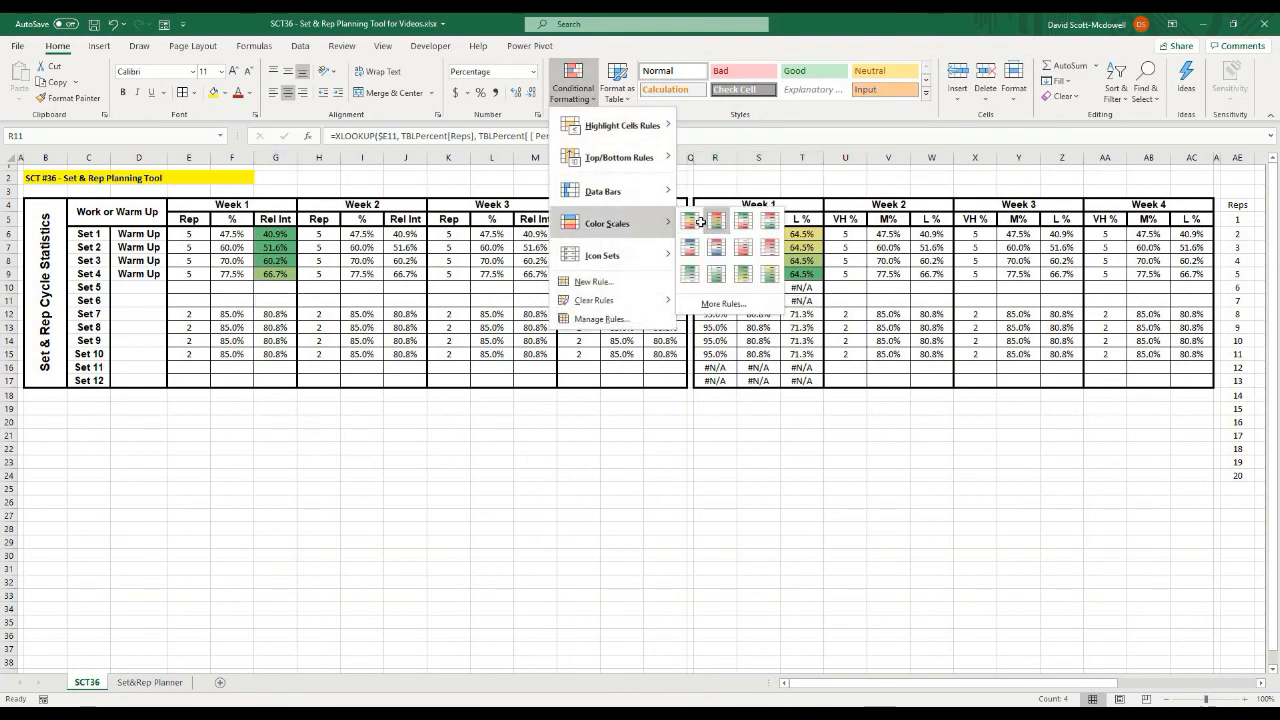
left_click(701, 222)
- Apply the Red - Yellow - Green color scale to Set 7's G12 together with R12:T12
left_click(268, 314)
left_click(705, 314, "ctrl")
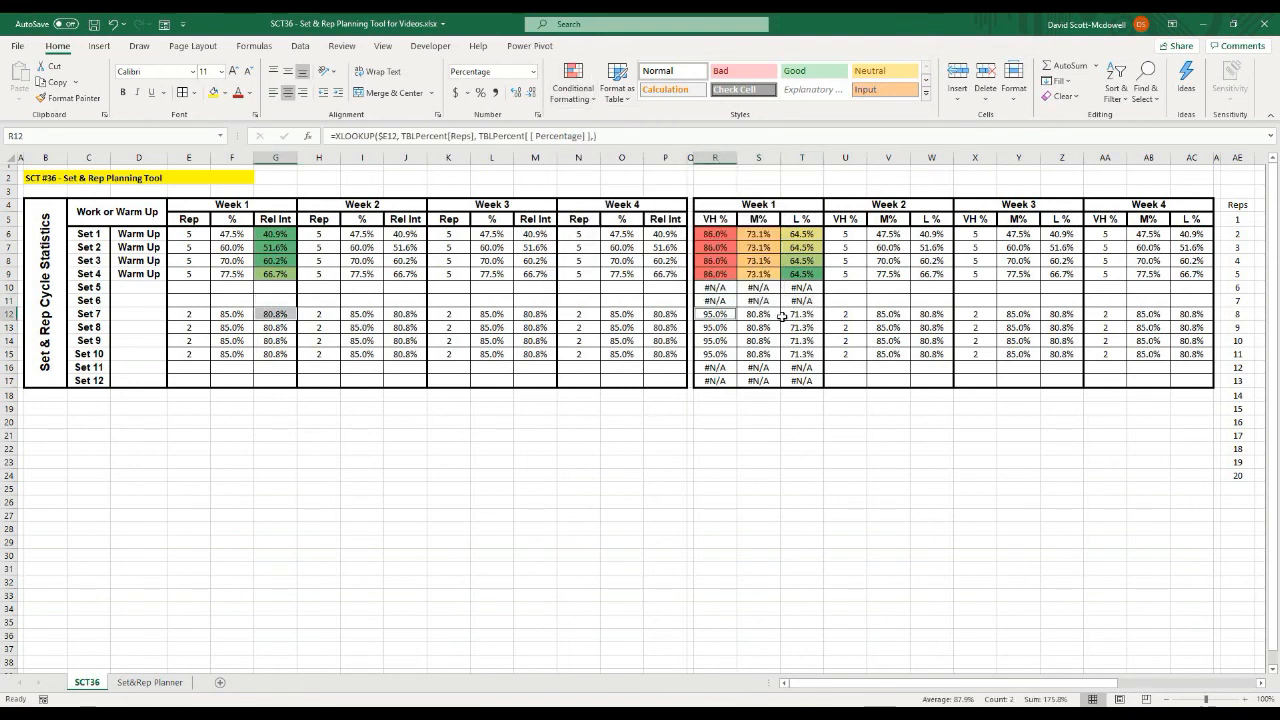
left_click_drag(782, 316, 800, 314)
left_click(573, 85)
mouse_move(615, 224)
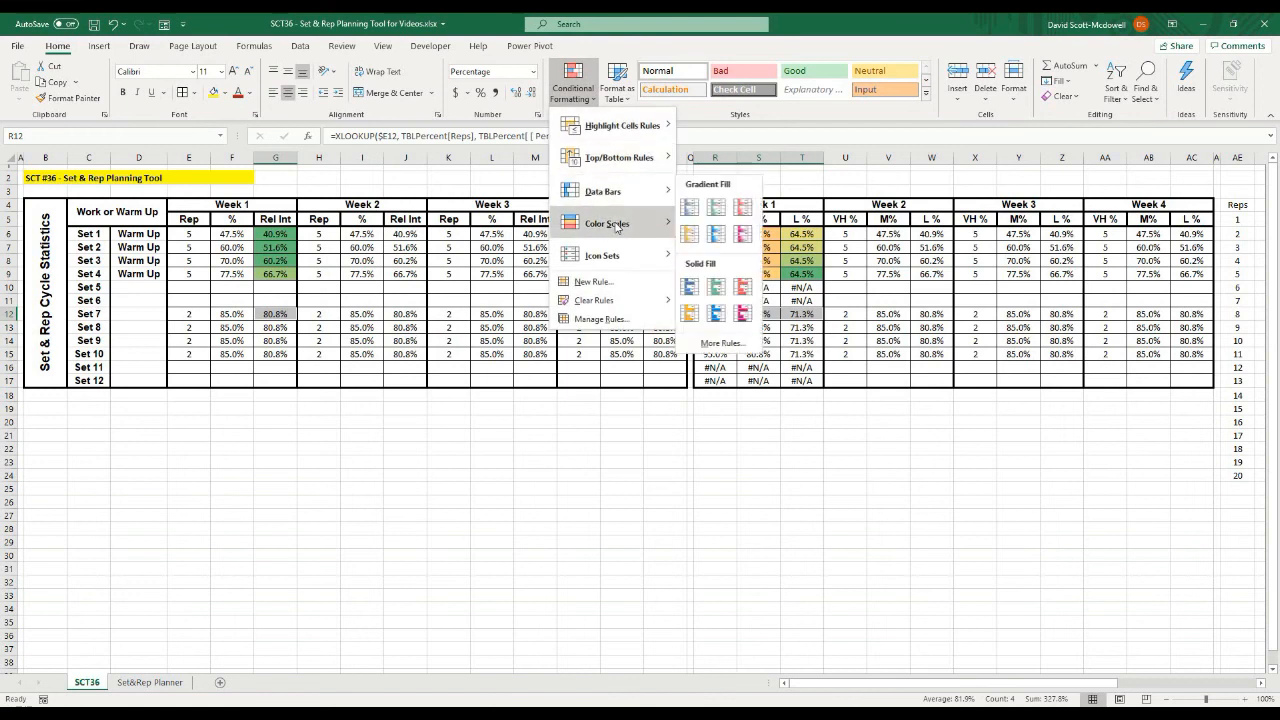
left_click(716, 230)
- Apply the Red - Yellow - Green color scale to Set 8's G13 together with R13:T13
left_click(275, 327)
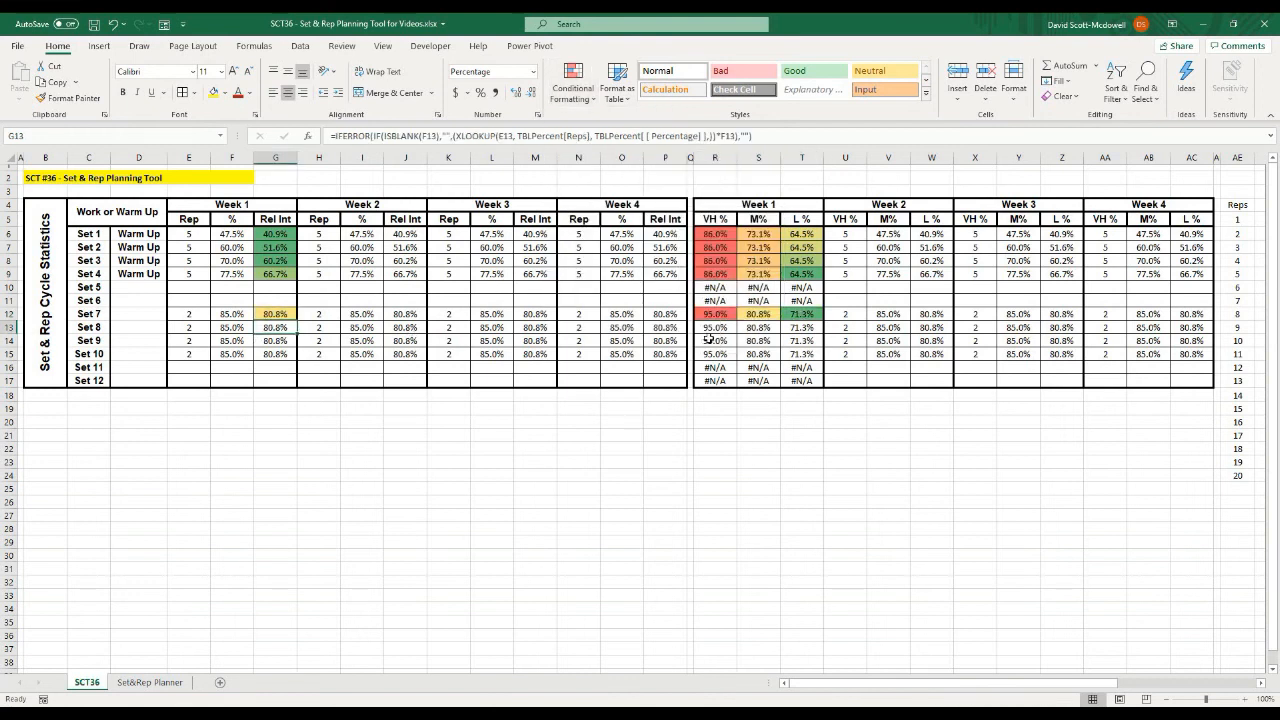
left_click_drag(712, 331, 790, 331)
left_click(573, 85)
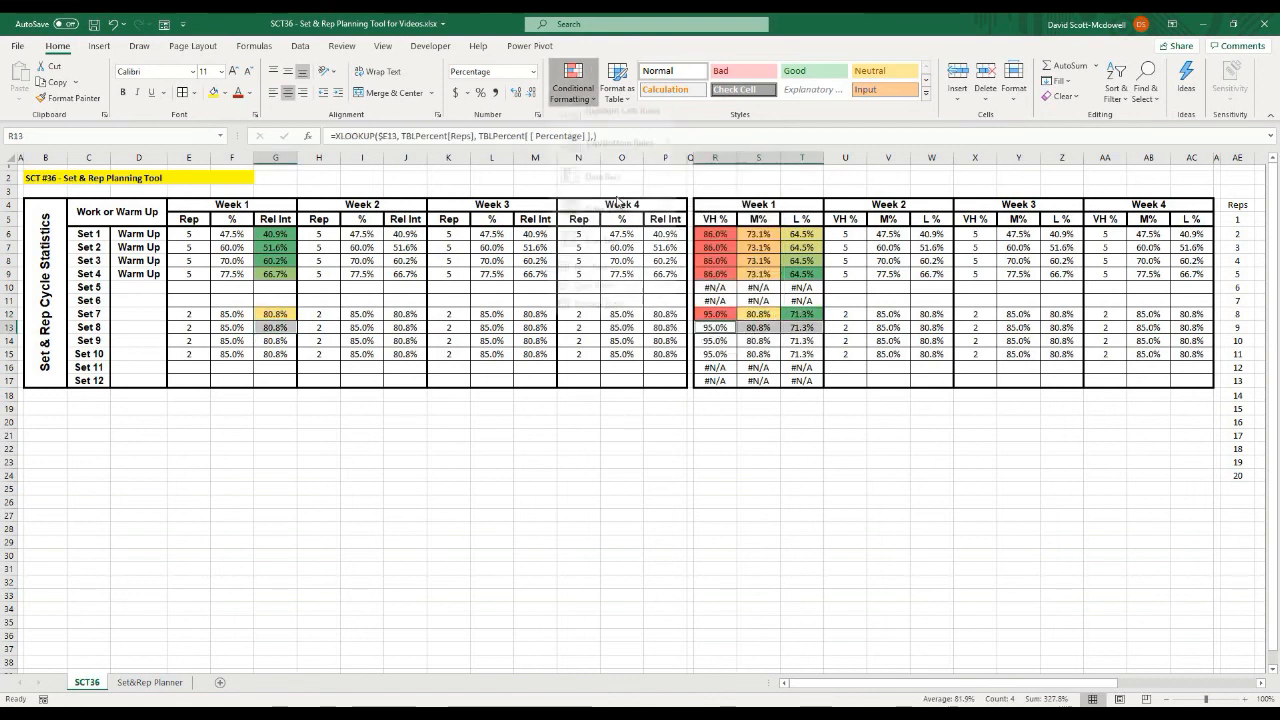
mouse_move(615, 224)
left_click(714, 229)
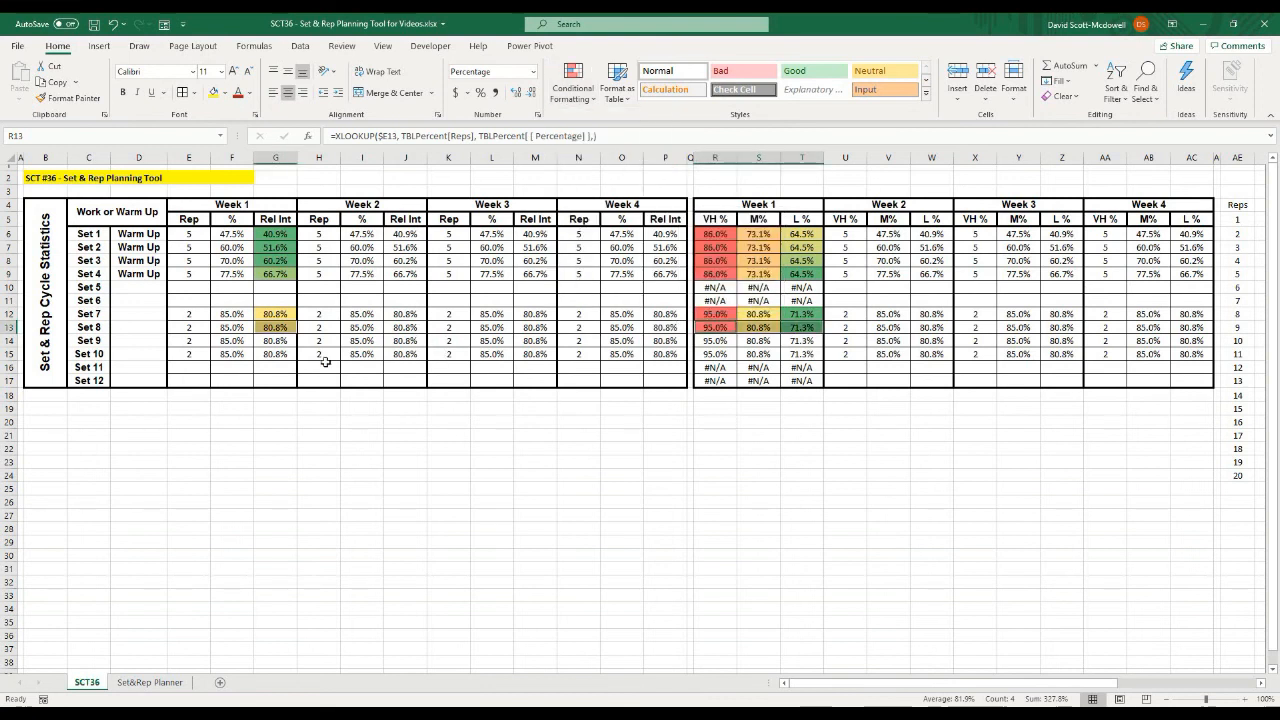
- Apply the Red - Yellow - Green color scale to Set 9's G14 together with R14:T14
left_click(279, 340)
left_click_drag(712, 341, 800, 341)
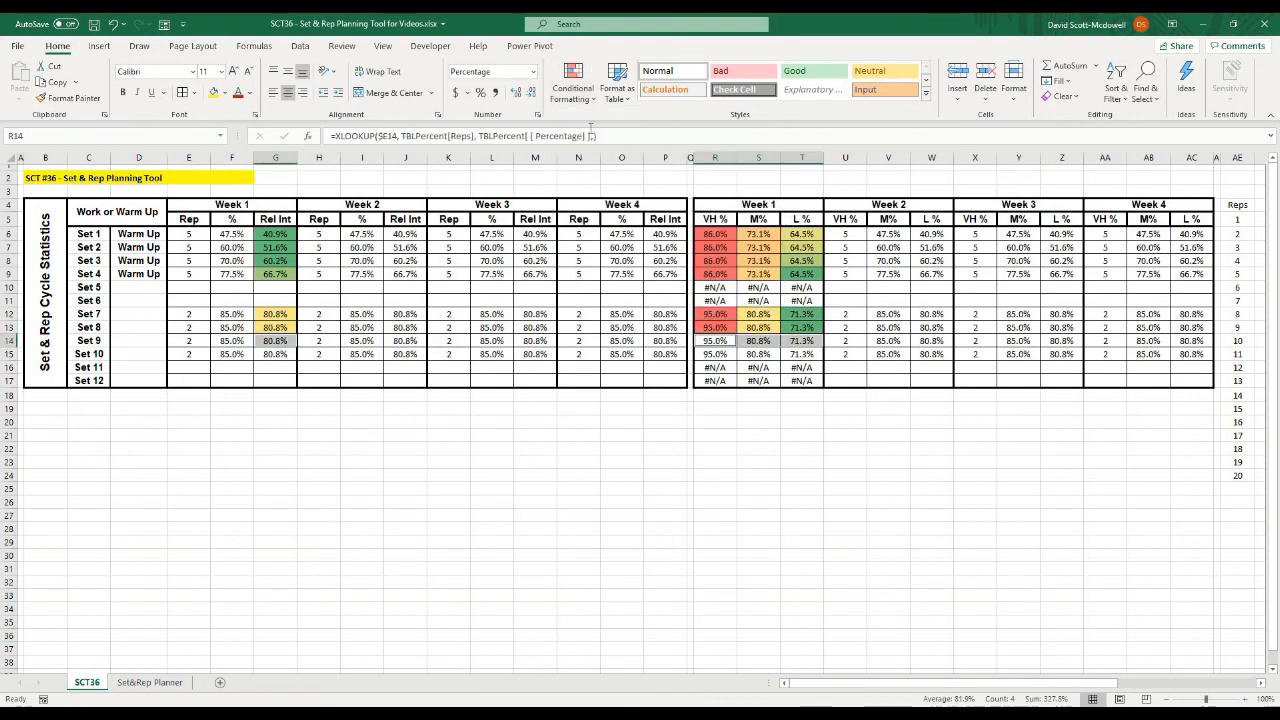
left_click(573, 85)
mouse_move(627, 228)
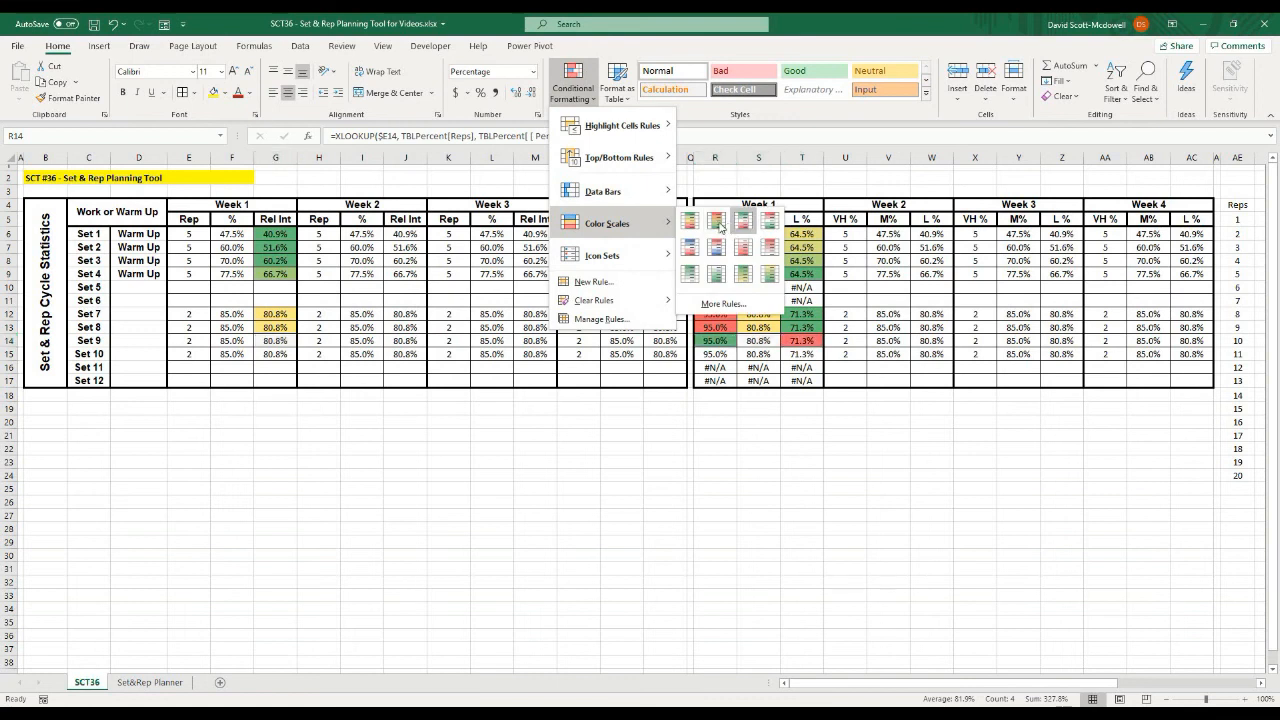
left_click(718, 226)
- Apply the Red - Yellow - Green color scale to Set 10's G15 together with R15:T15
left_click(281, 354)
left_click_drag(712, 355, 790, 355)
left_click(573, 85)
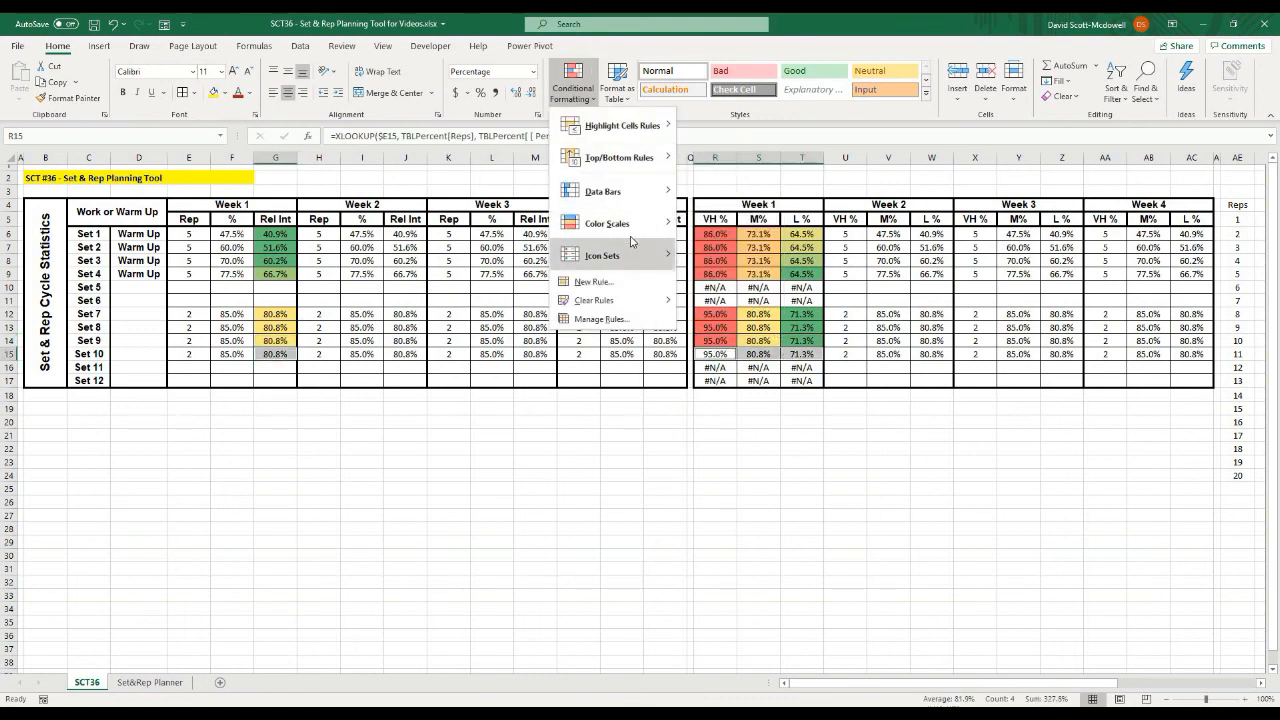
mouse_move(627, 224)
left_click(716, 228)
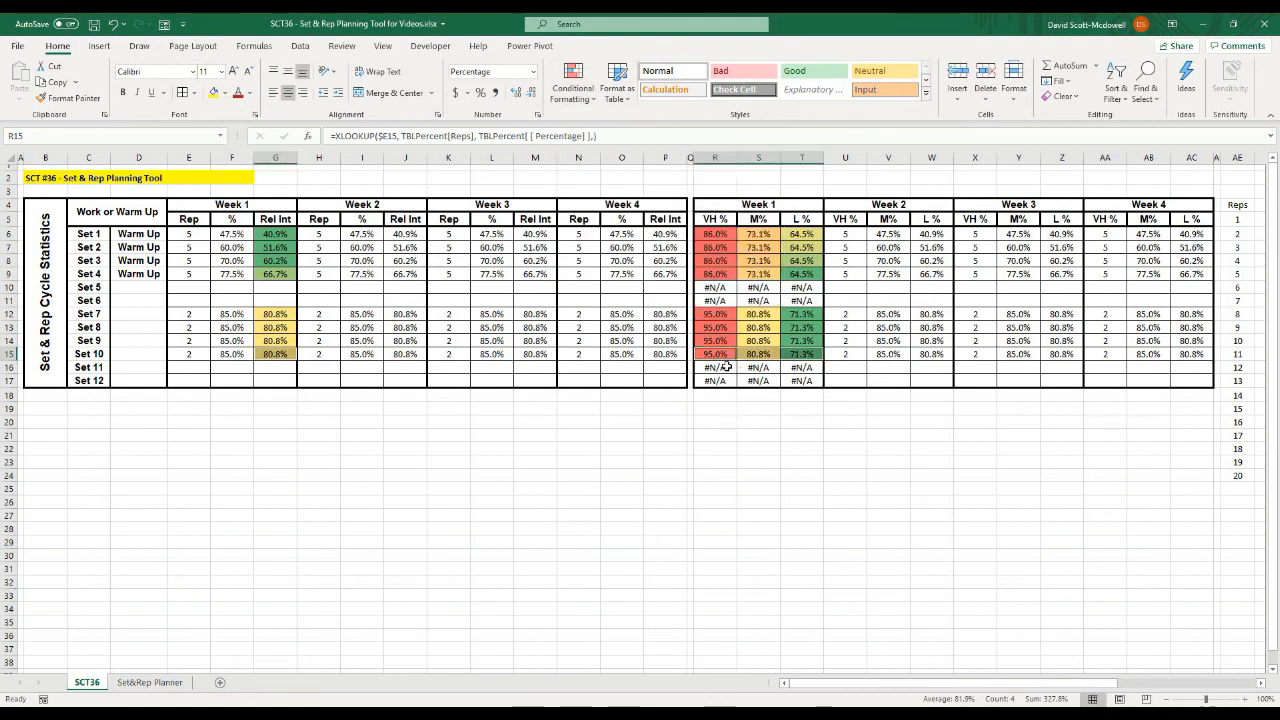
- Apply the Red - Yellow - Green color scale to Set 11's G16 together with R16:T16
left_click(727, 367)
left_click(281, 368)
left_click_drag(711, 367, 801, 367)
left_click(573, 85)
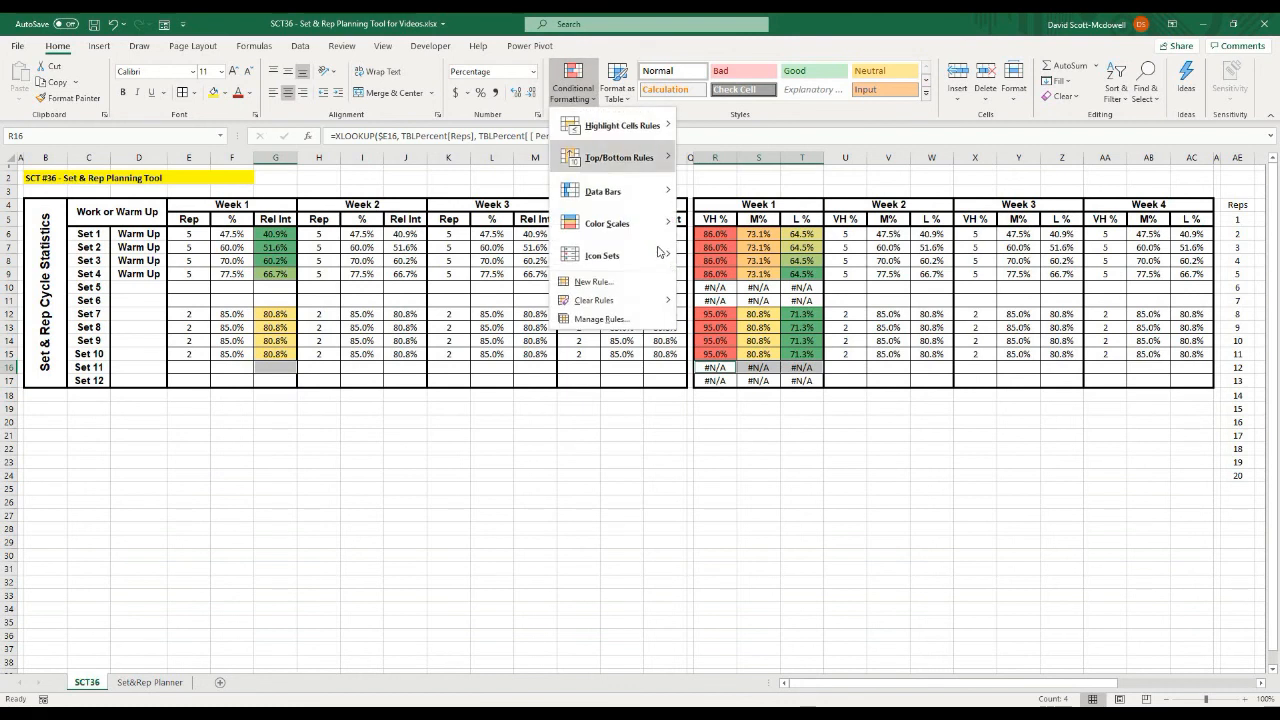
left_click(720, 229)
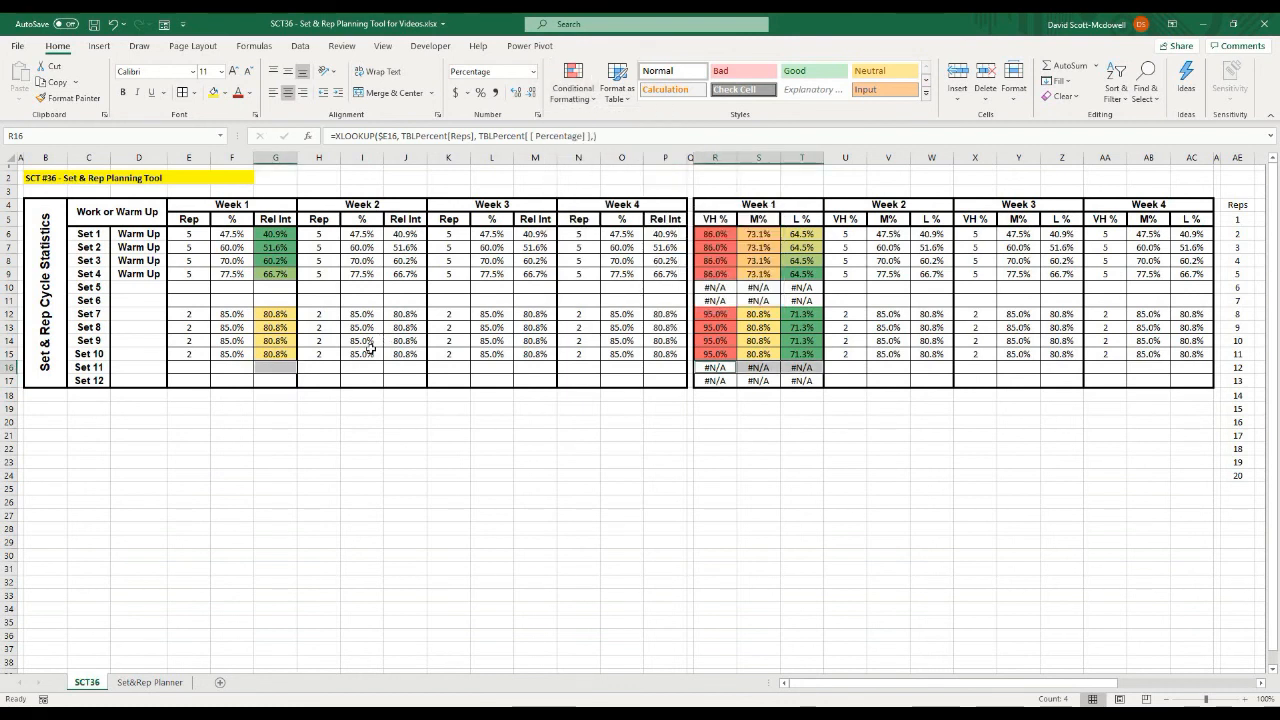
- Apply the Red - Yellow - Green color scale to Set 12's G17 together with R17:T17
left_click(286, 380)
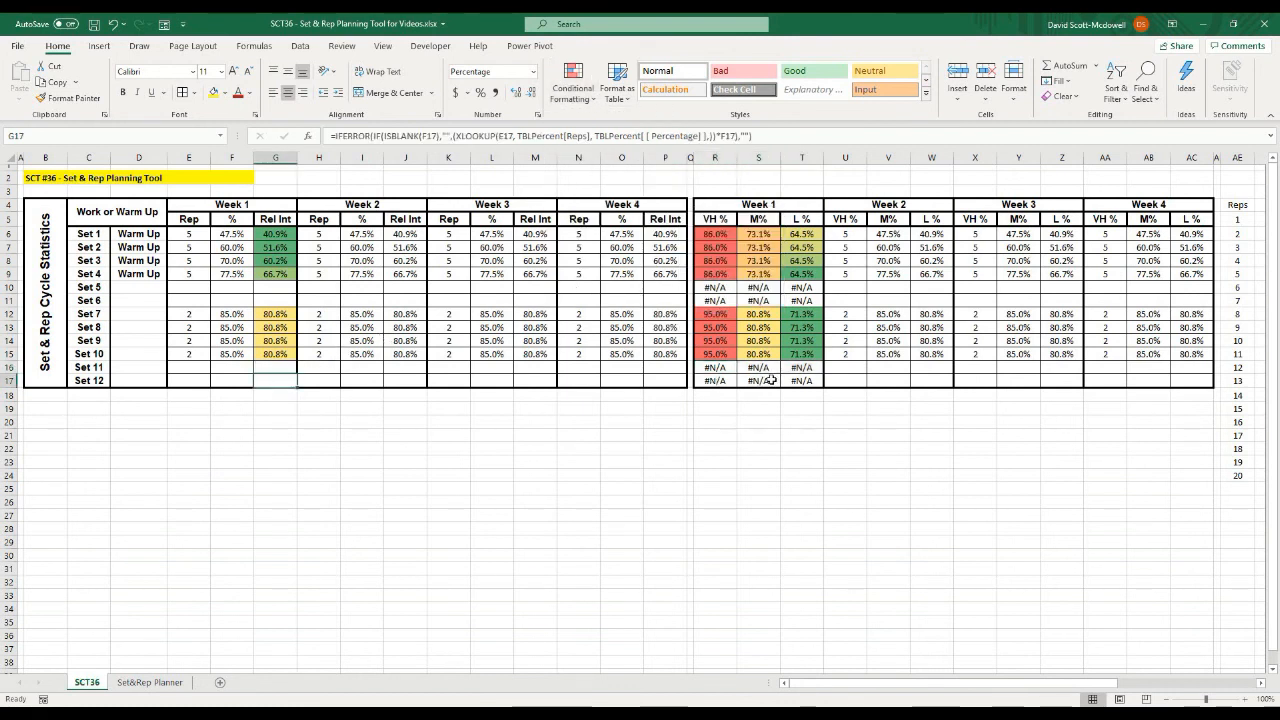
left_click_drag(714, 380, 801, 380)
left_click(573, 85)
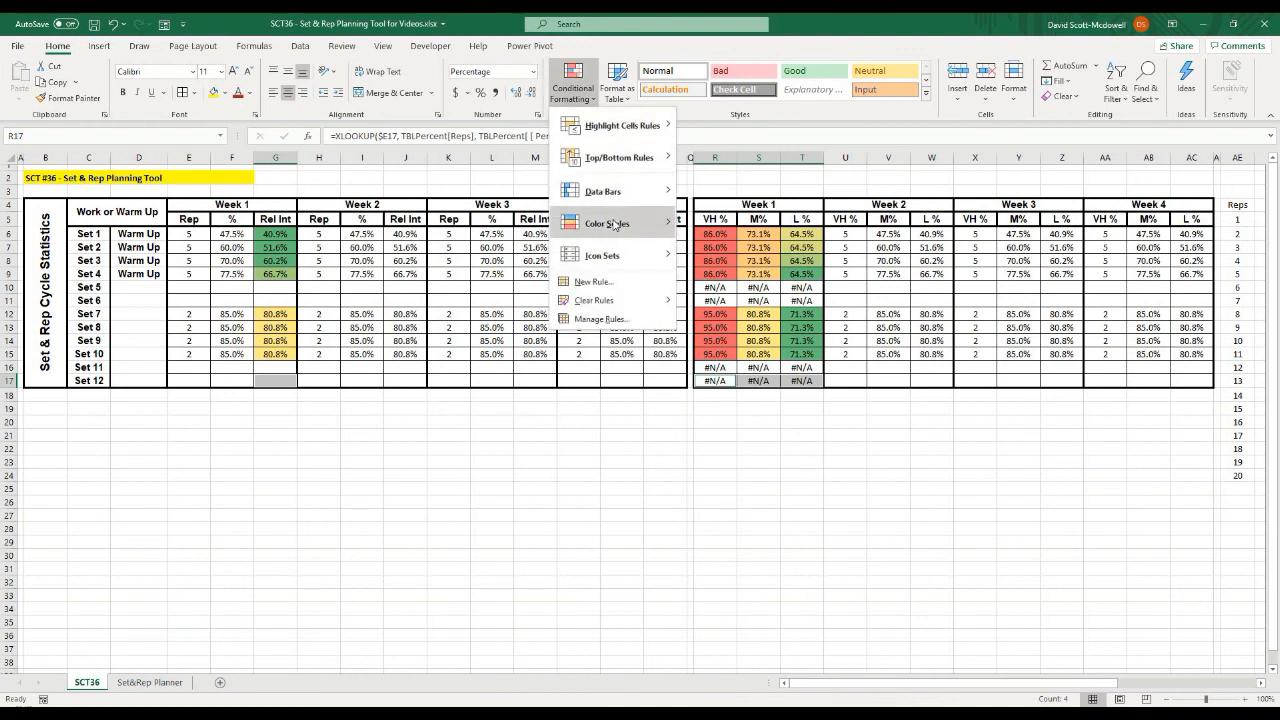
left_click(718, 229)
left_click(536, 488)
left_click(232, 457)
left_click(277, 236)
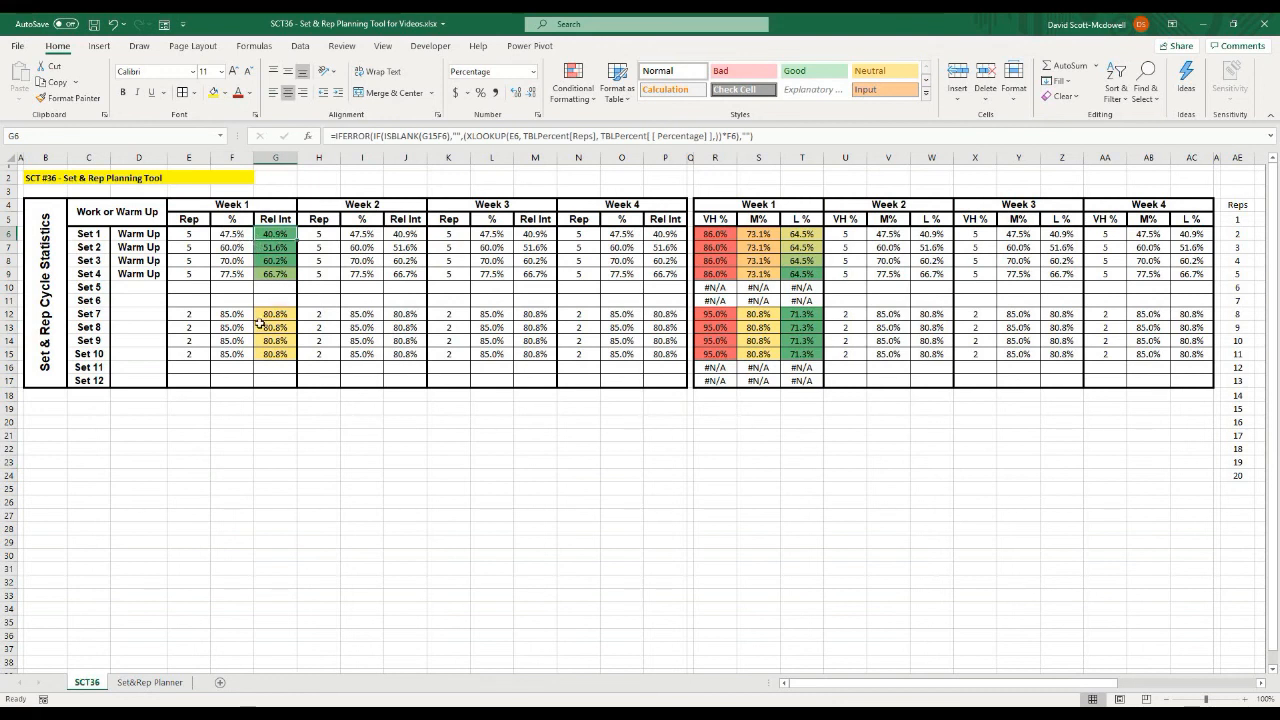
left_click(261, 434)
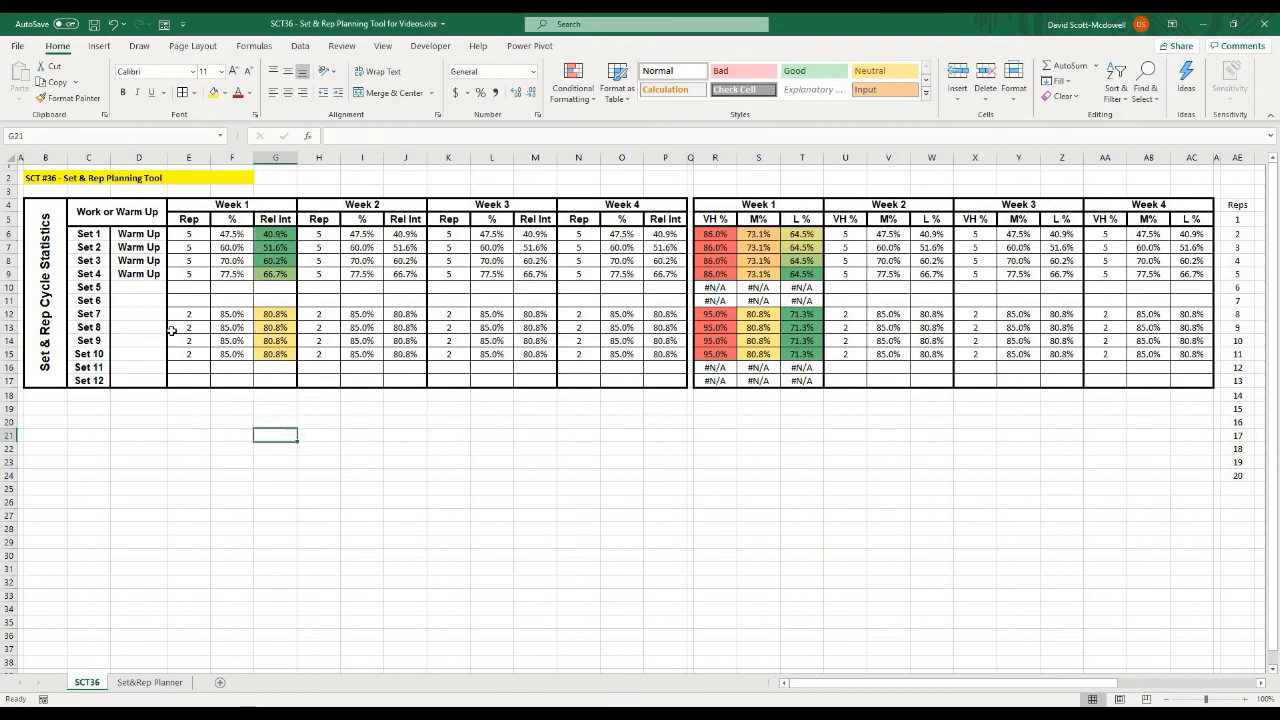
- Test Set 10's color scale by entering 100%, 95% and 90% in turn as its Week 1 percentage in F15
left_click(225, 353)
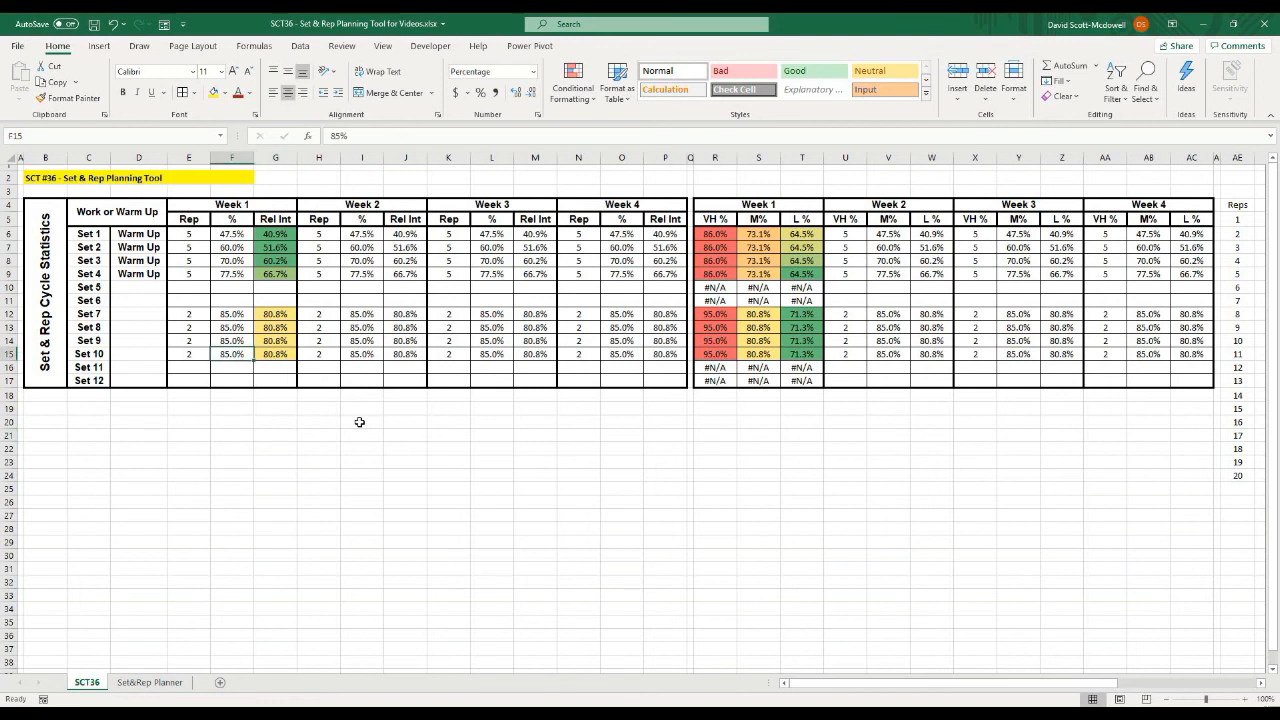
type("100")
key("Return")
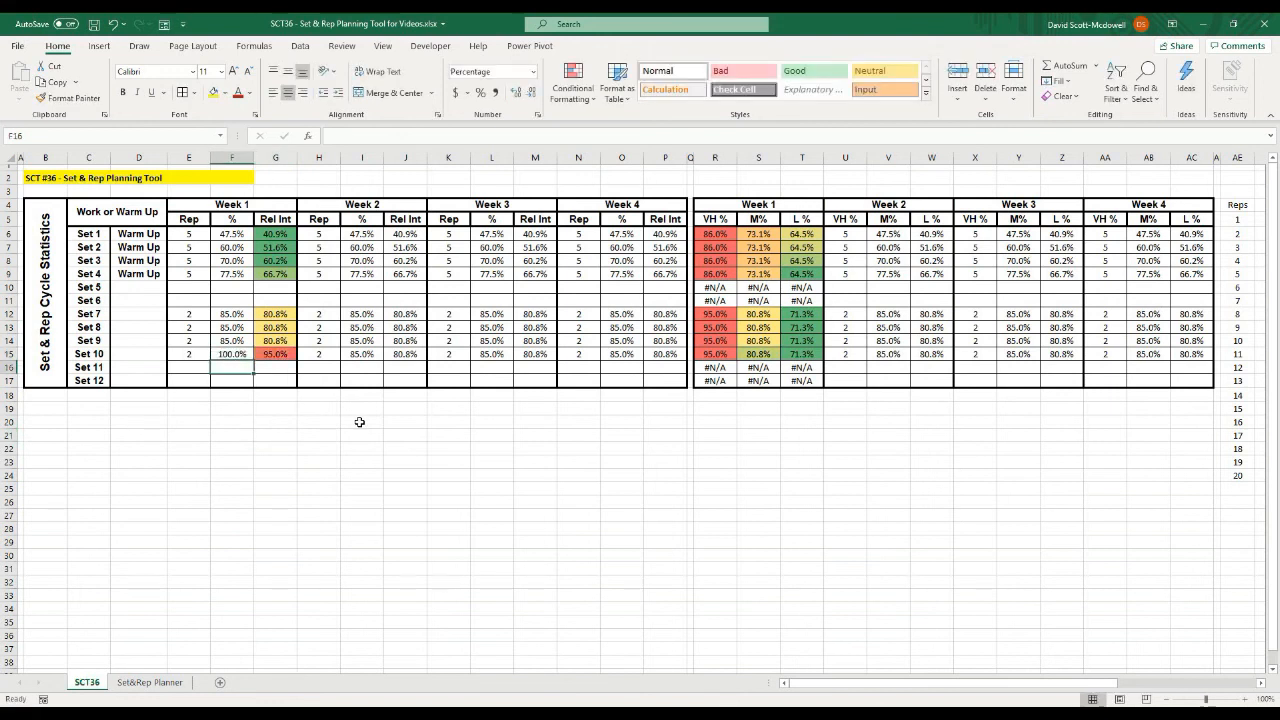
key("Up")
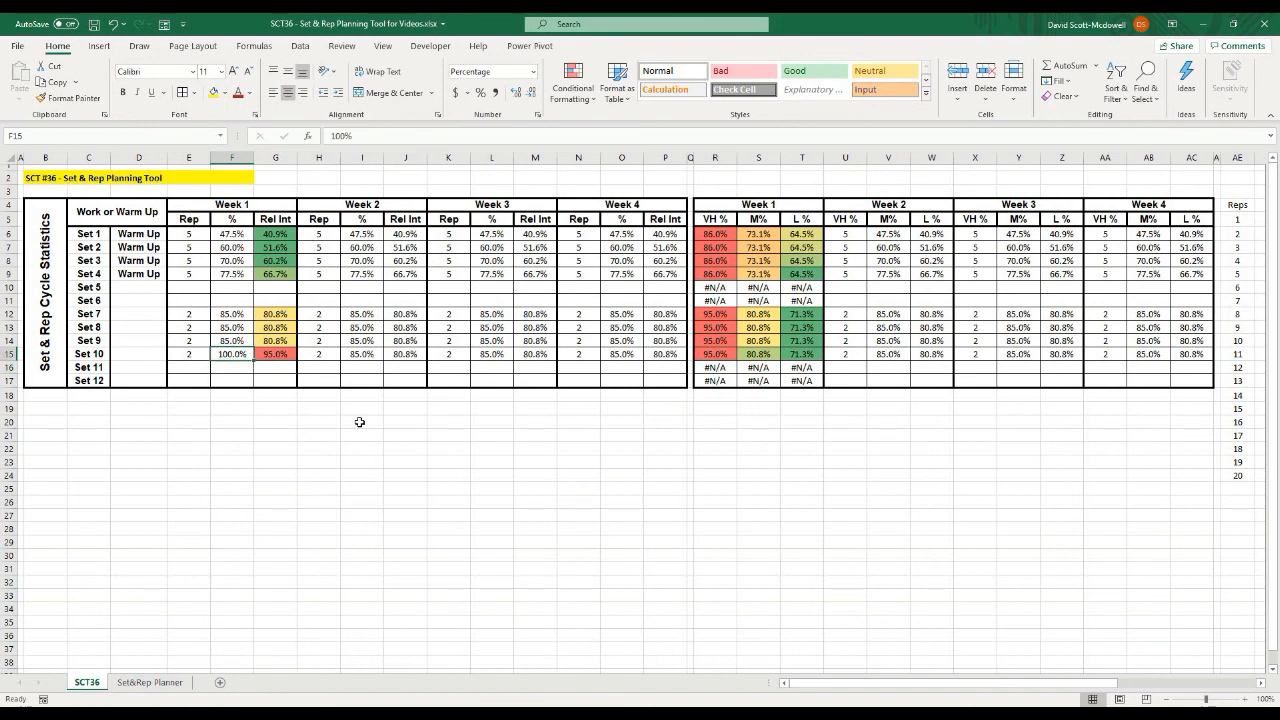
type("95")
key("Return")
key("Up")
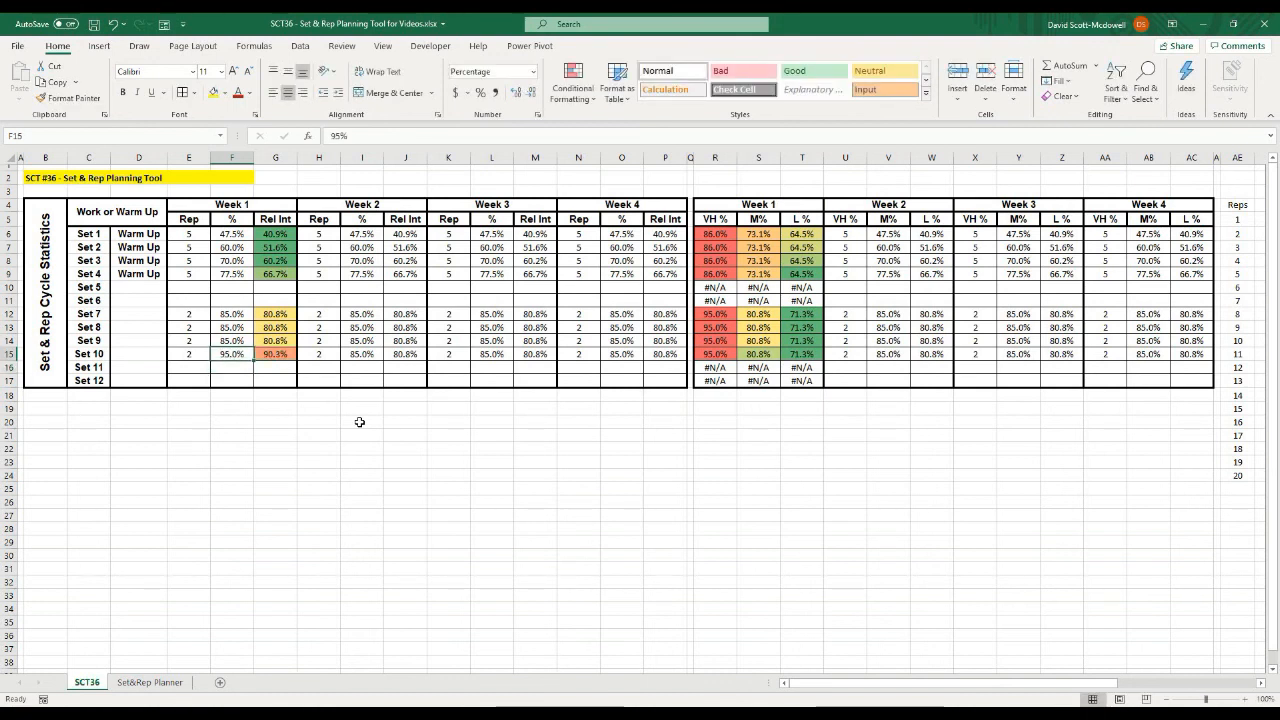
type("90")
key("Return")
key("Up")
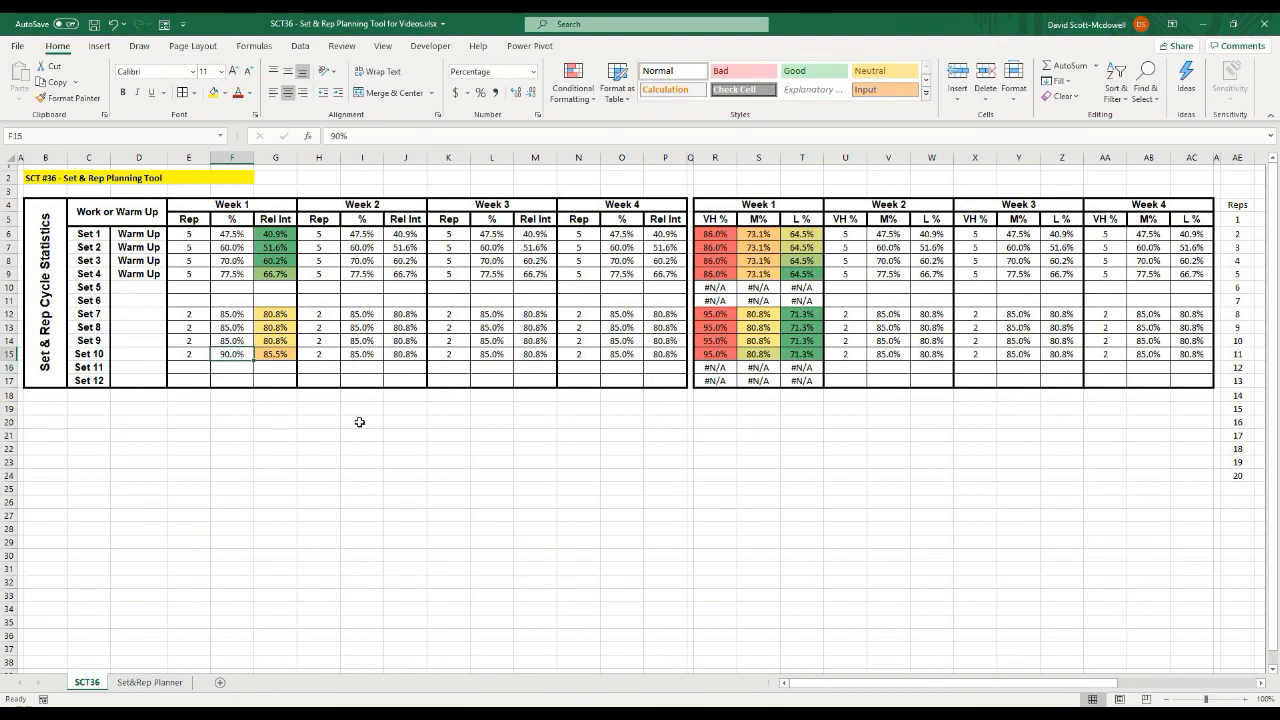
- Restore Set 10's Week 1 percentage in F15 to 85%
key("Return")
left_click(225, 523)
left_click(225, 552)
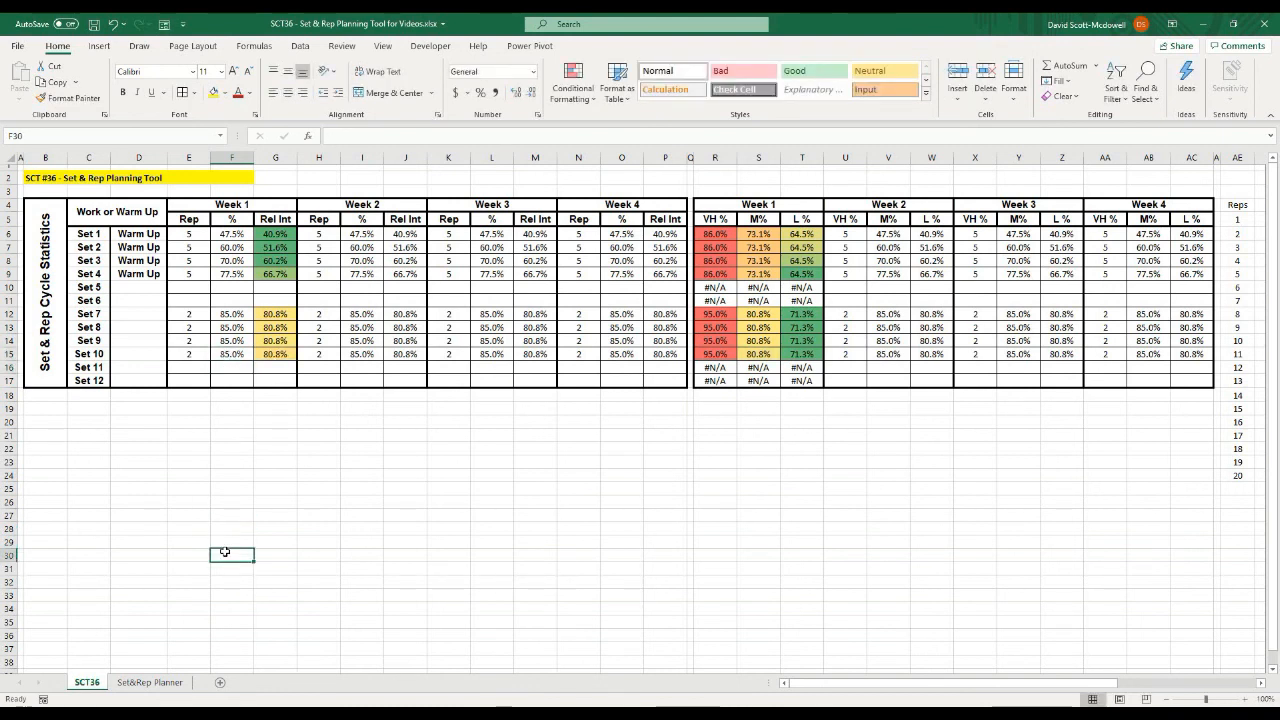
- Set Set 10's Week 1 reps in E15 to 10 to test the lookup values and color scale
left_click(193, 352)
type("10")
key("Return")
key("Up")
key("Right")
key("Right")
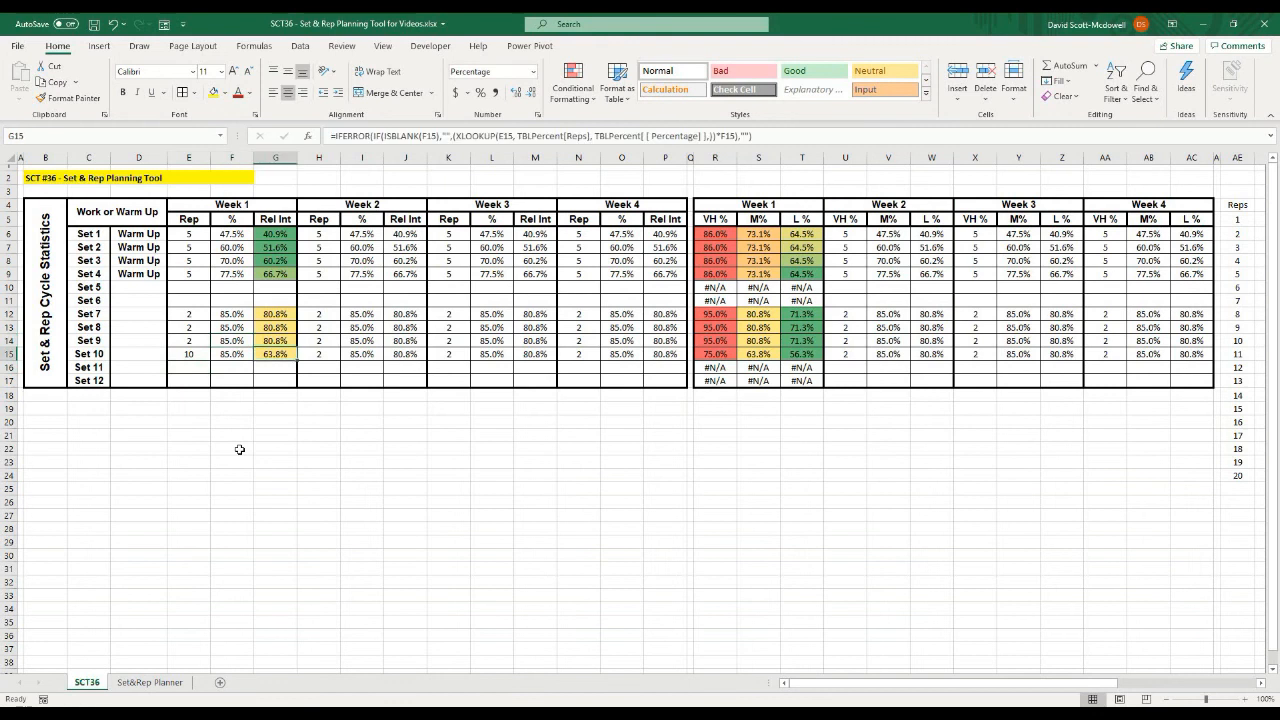
- Set Set 10's Week 1 percentage in F15 to 100% to test the relative intensity color at 10 reps
key("Left")
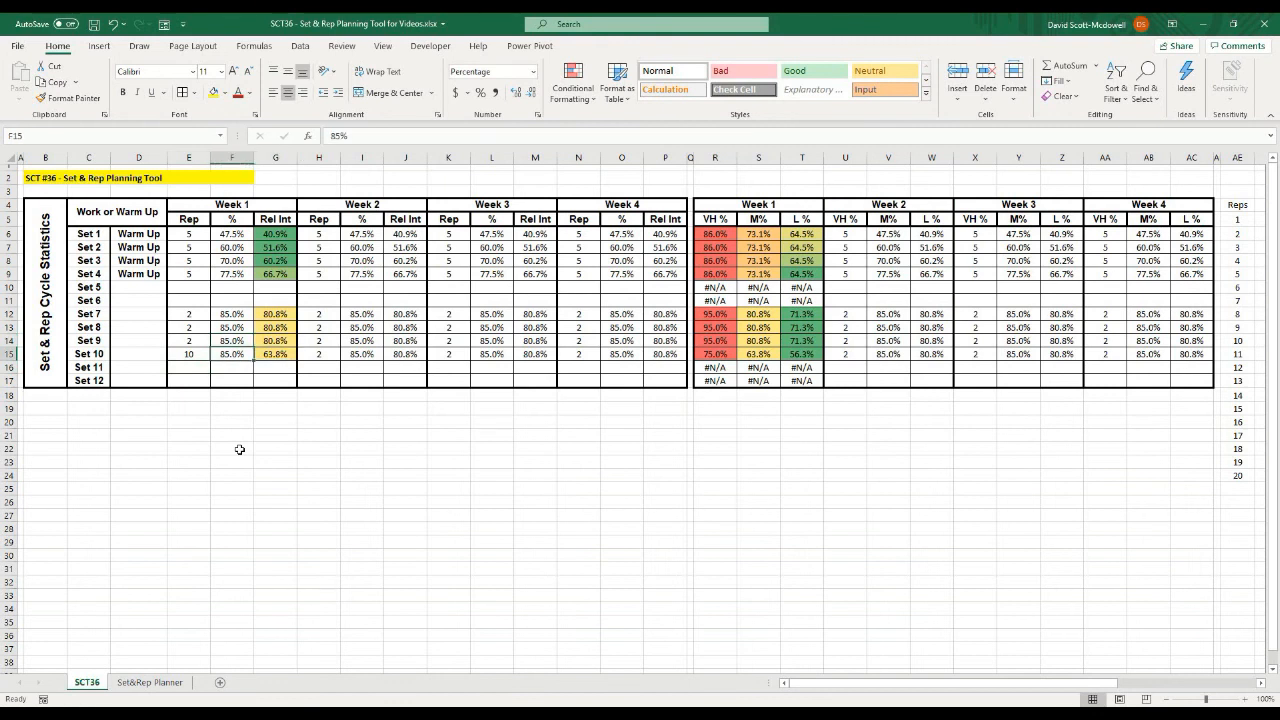
type("100")
key("Return")
key("Up")
key("Right")
key("Left")
key("Right")
key("Left")
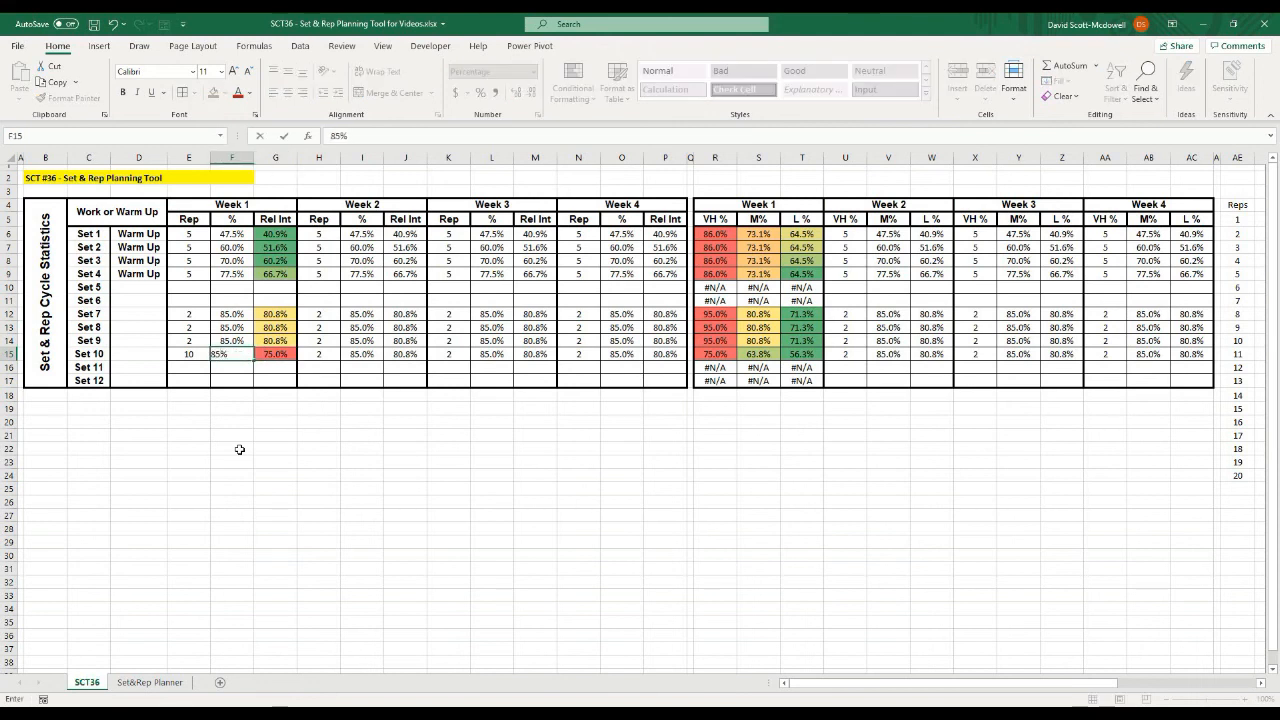
- Return Set 10's Week 1 percentage in F15 to 85% and its reps in E15 to 2
key("ctrl+z")
key("Left")
type("2")
key("Return")
key("Return")
key("Return")
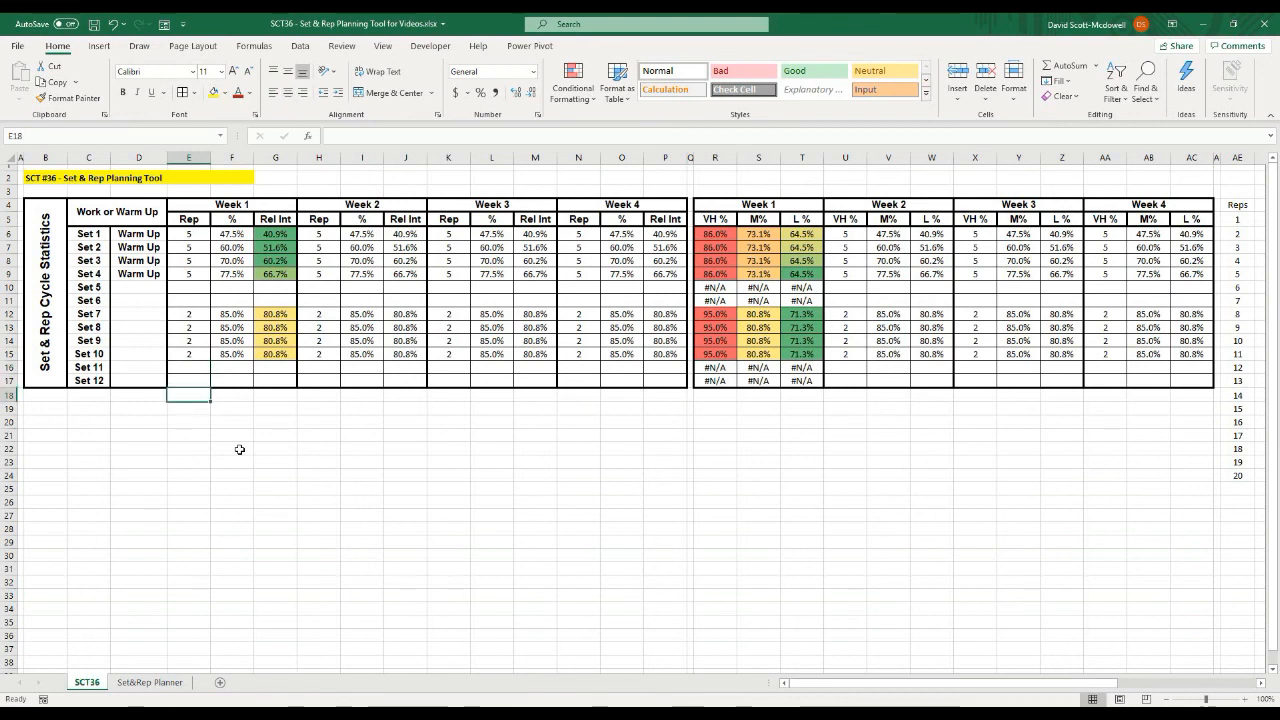
left_click(242, 421)
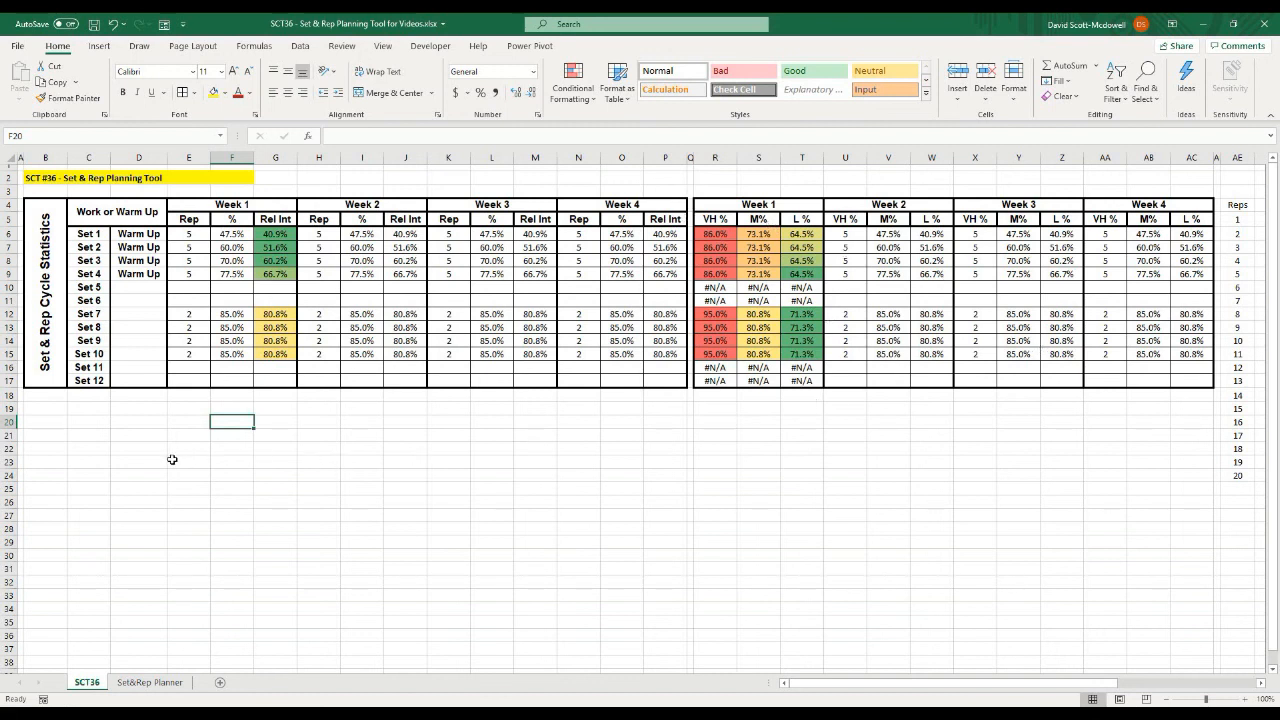
left_click(46, 409)
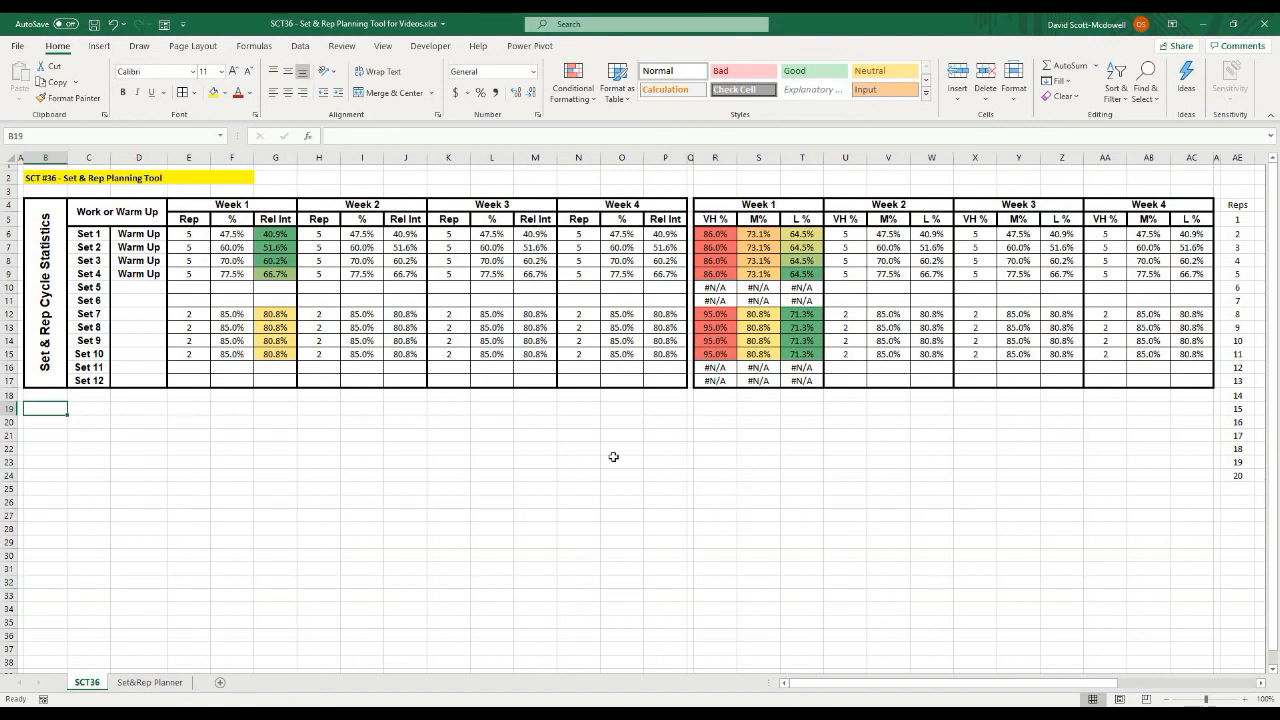
left_click(127, 459)
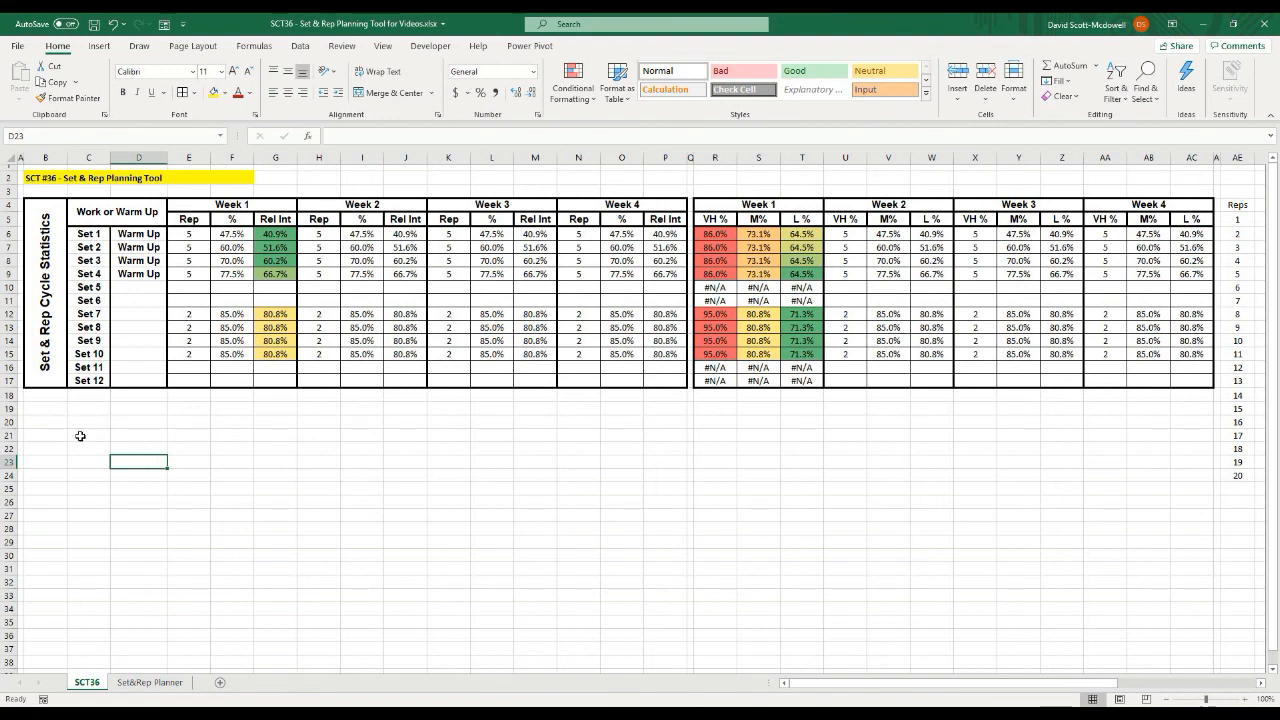
left_click(93, 497)
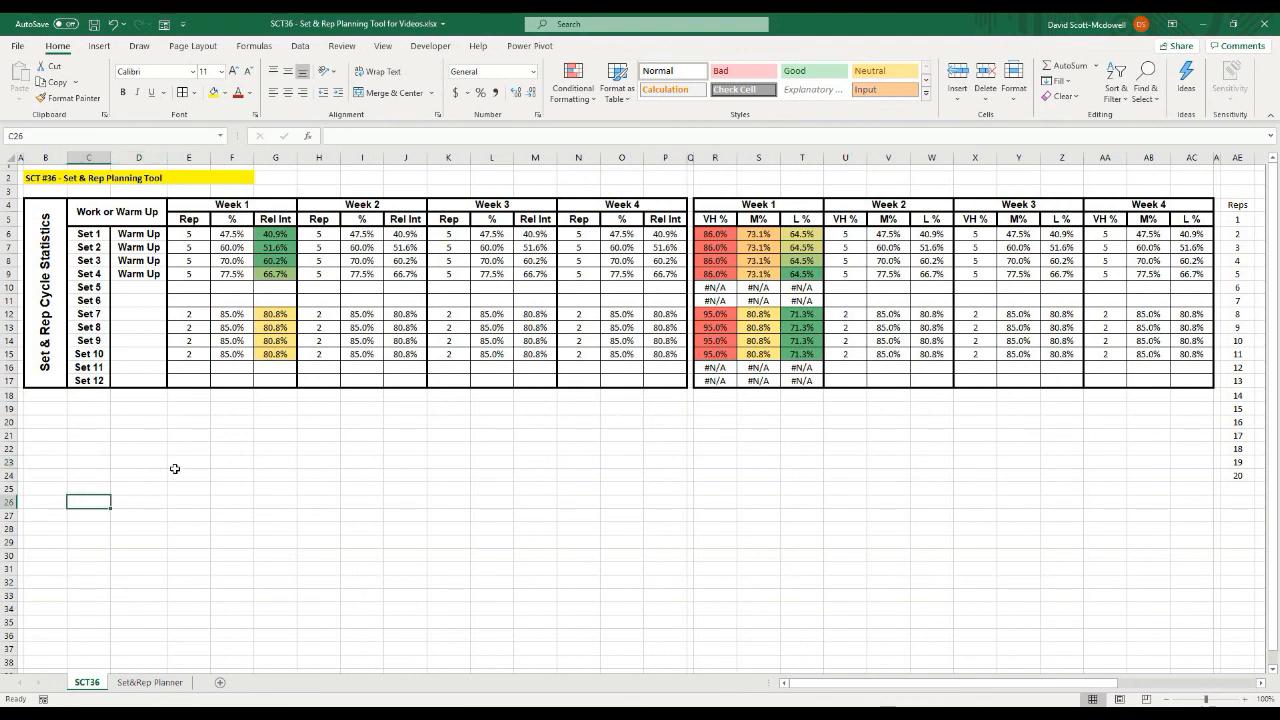